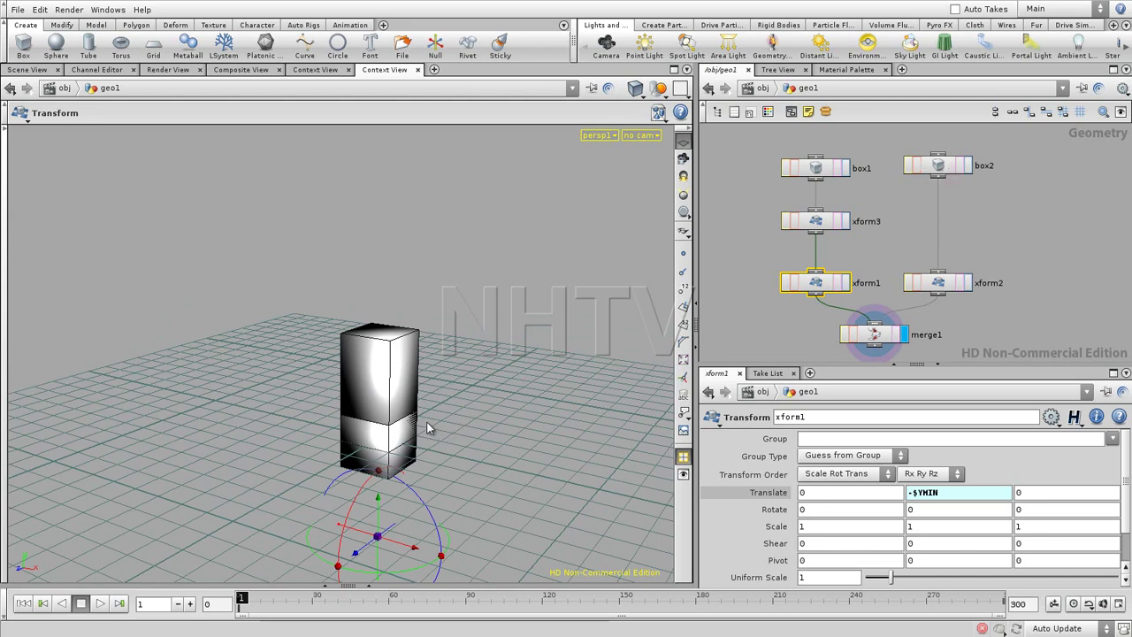
# Compare the outputs of xform2 and xform1 against the ground grid by displaying each node in turn.
pyautogui.moveTo(414, 439); pyautogui.dragTo(448, 420)
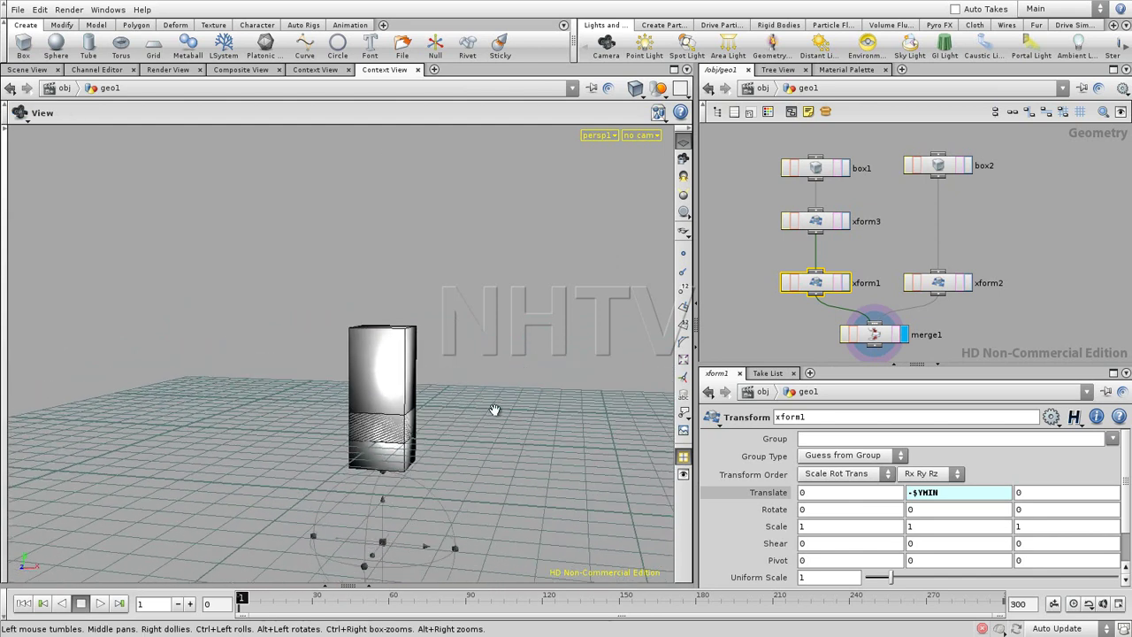
pyautogui.click(969, 283)
pyautogui.click(948, 291)
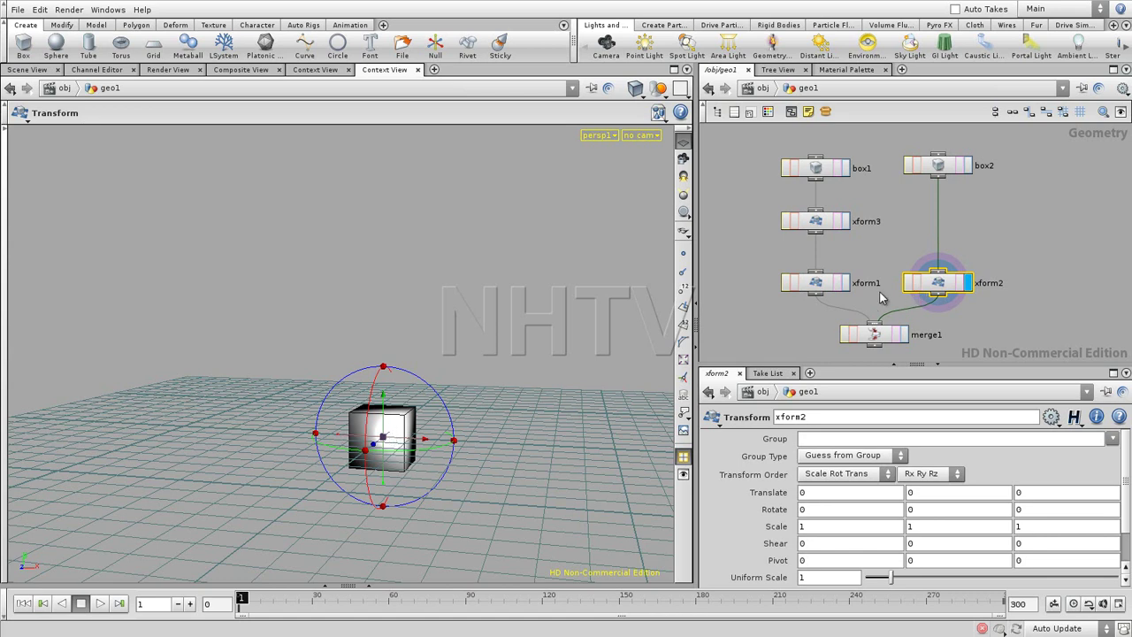
pyautogui.click(846, 288)
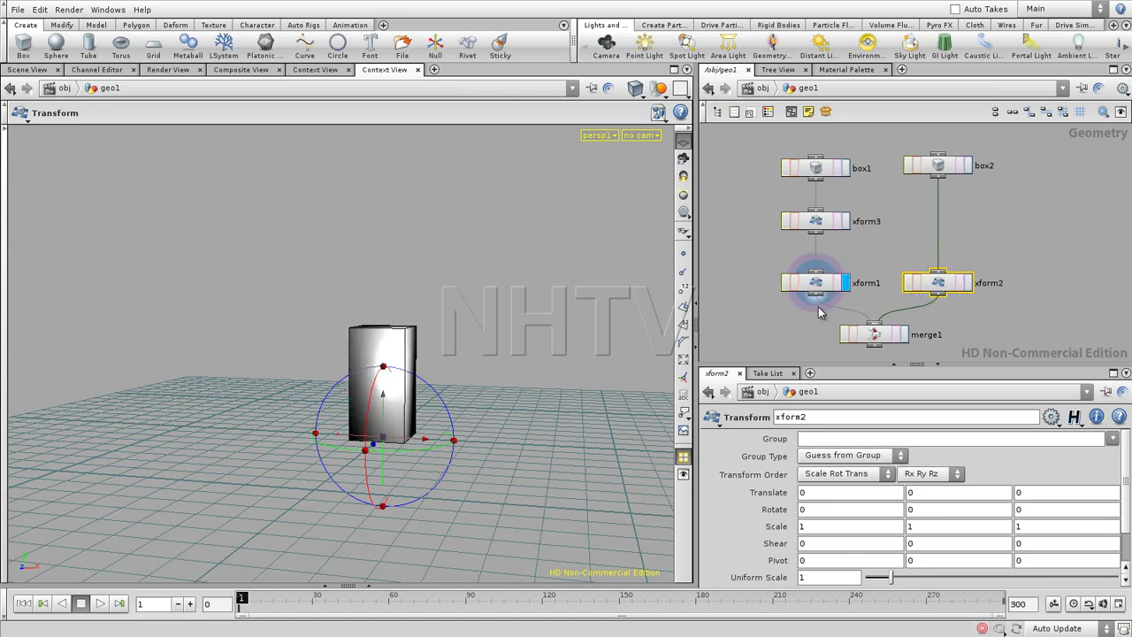
pyautogui.click(969, 284)
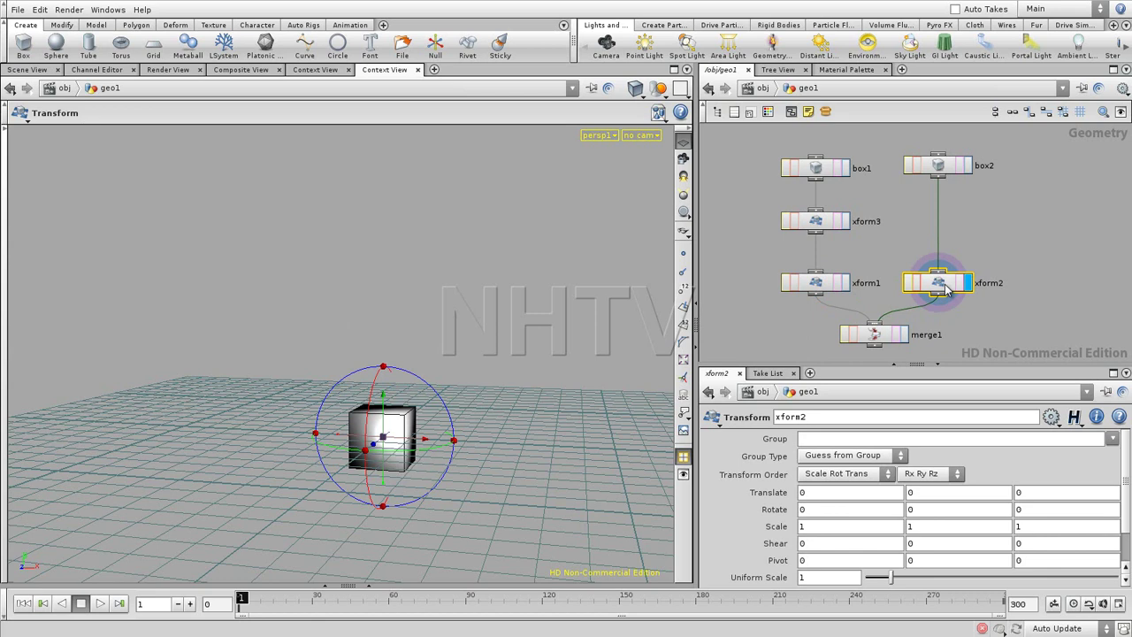
pyautogui.click(847, 284)
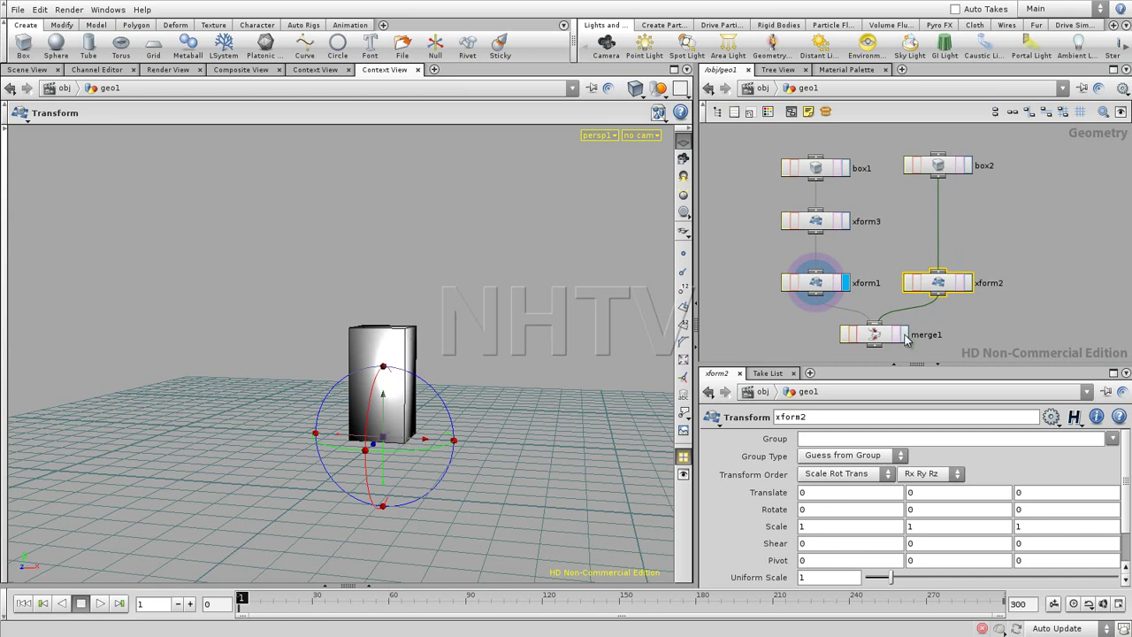
# Display xform2 and set its Y translation to the expression -$YMIN.
pyautogui.click(969, 284)
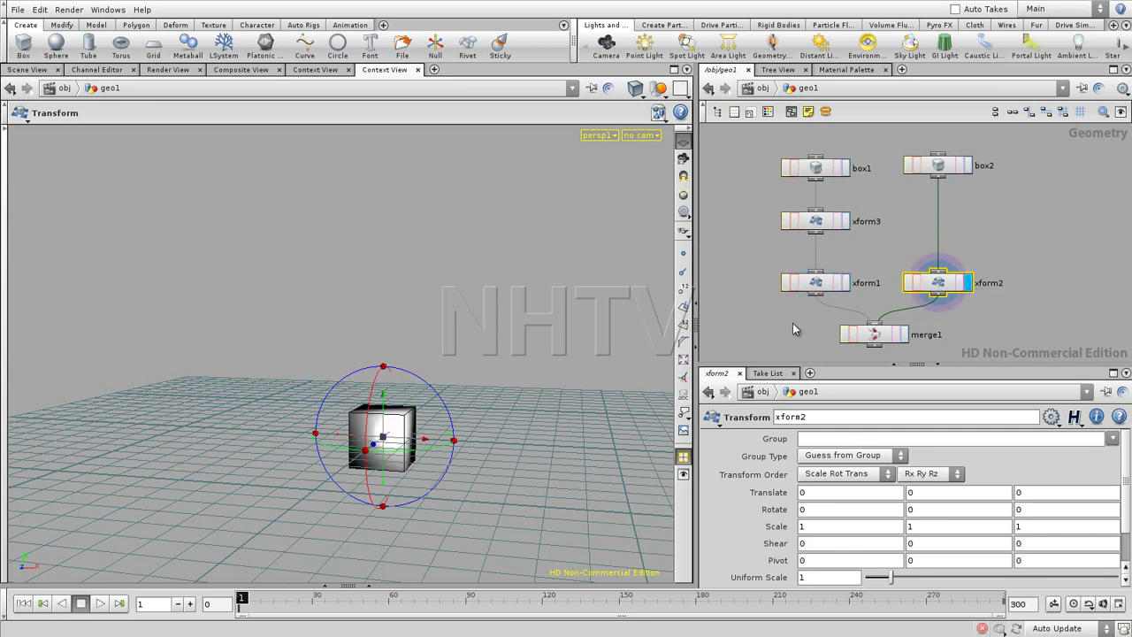
pyautogui.click(911, 492)
pyautogui.write('-$YMIN')
pyautogui.press('Return')
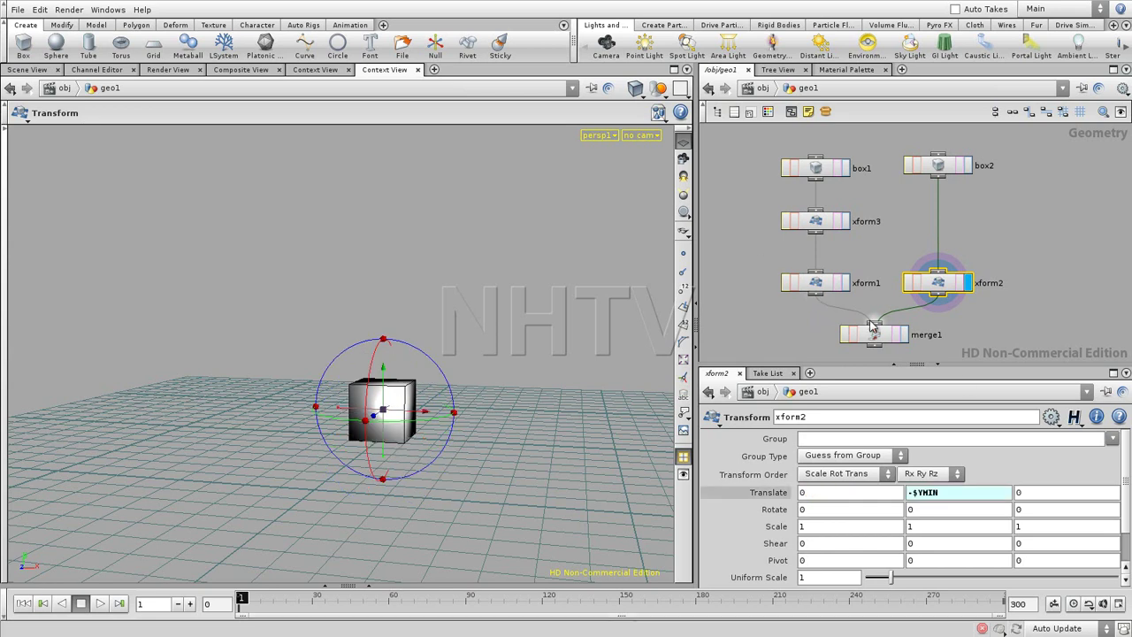
# Inspect the results of box2, xform2, merge1 and xform1 in turn, ending on xform2.
pyautogui.click(968, 166)
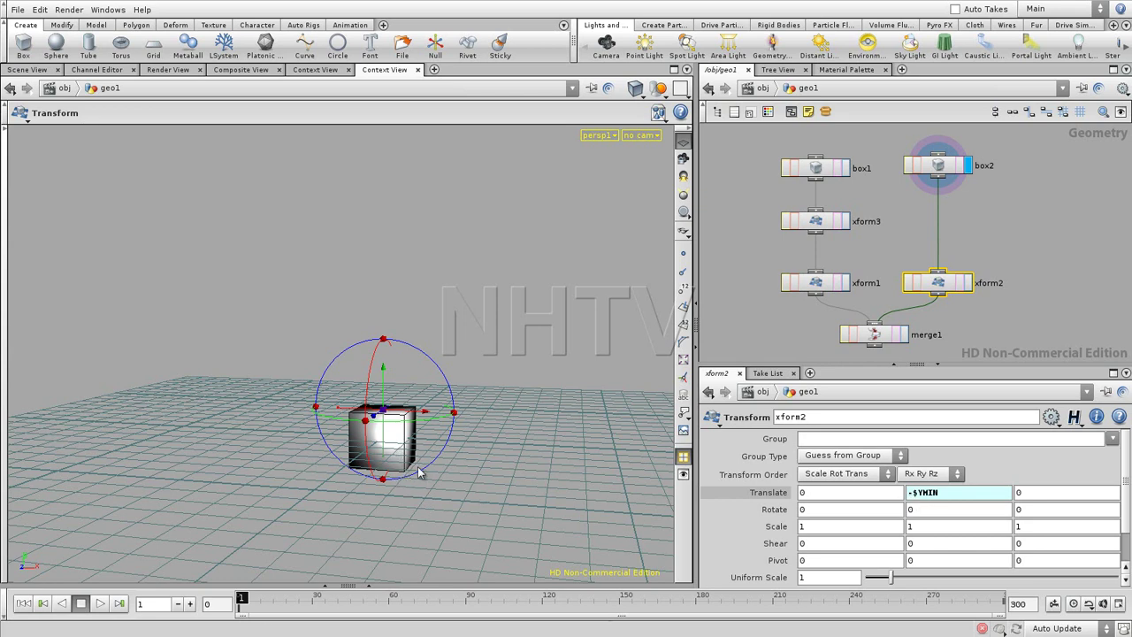
pyautogui.click(968, 283)
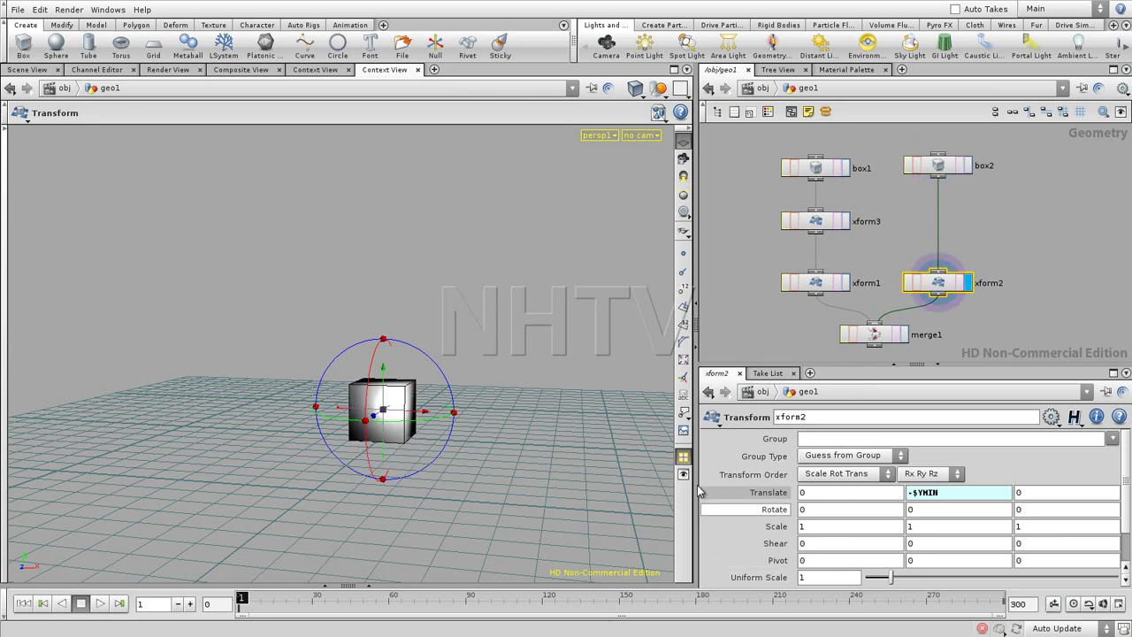
pyautogui.click(904, 335)
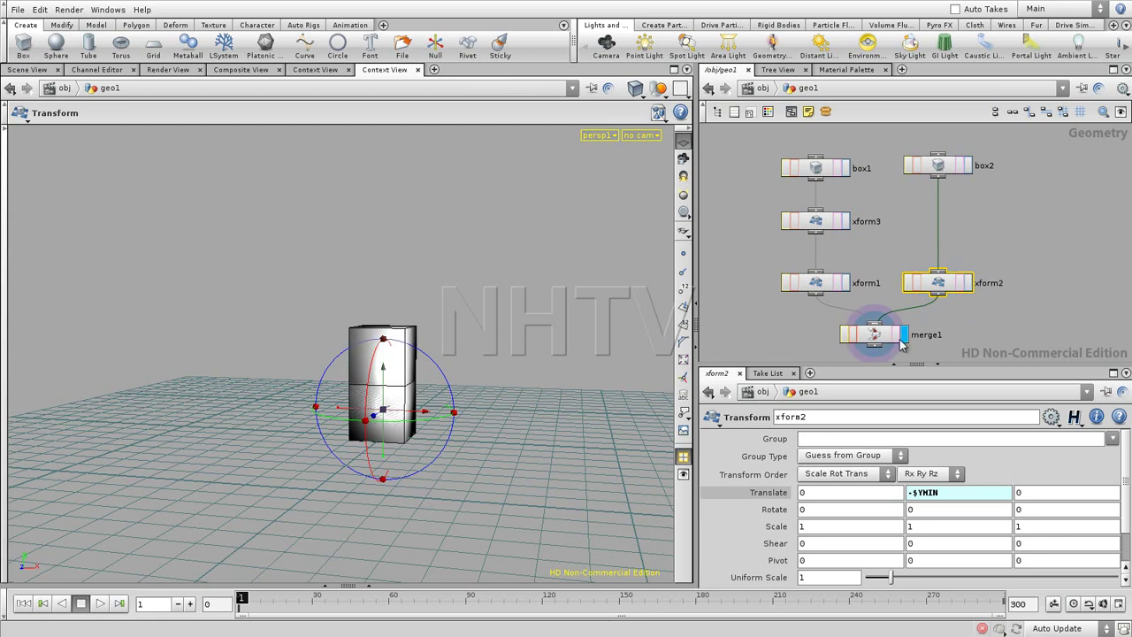
pyautogui.click(969, 284)
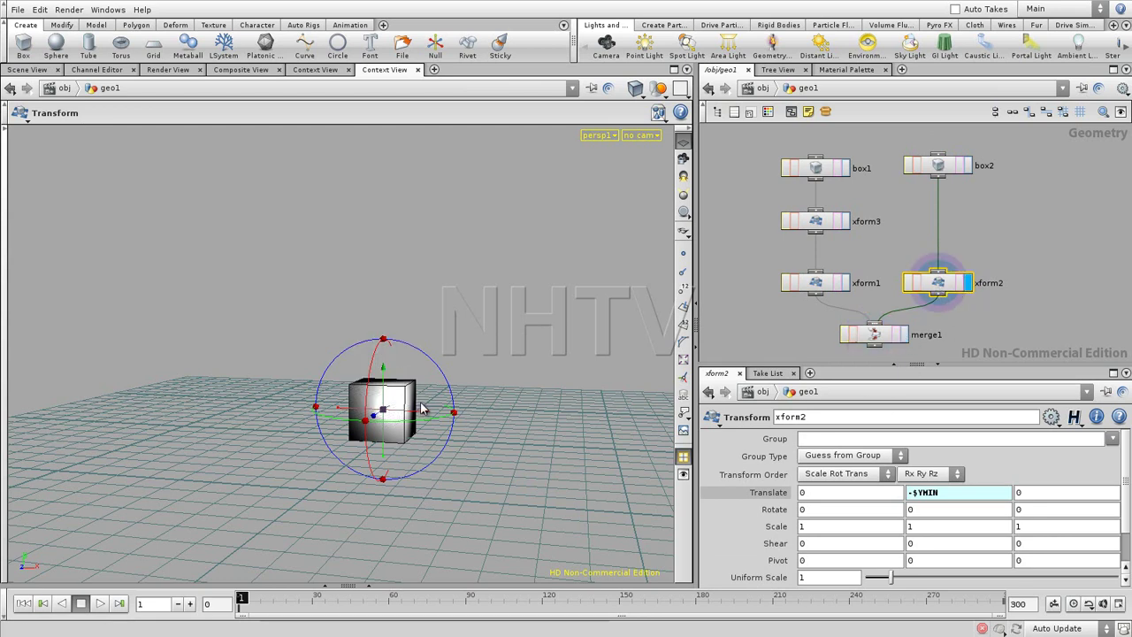
pyautogui.click(847, 282)
pyautogui.click(968, 283)
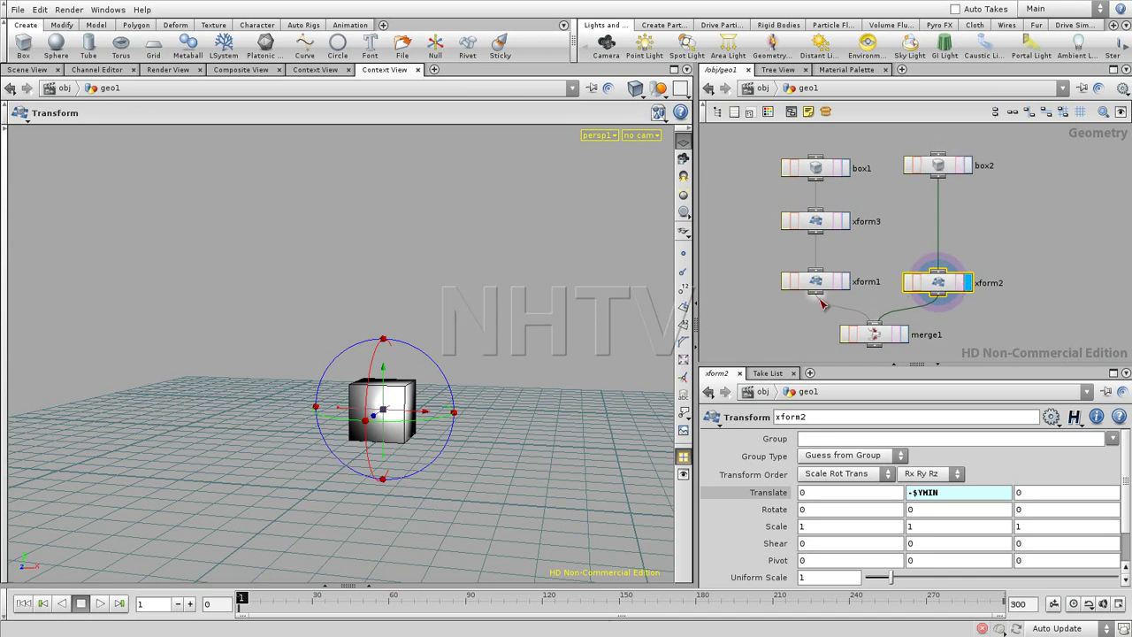
# Extend xform2's Y translation expression to -$YMIN+bbox("../xform1",D_YMAX).
pyautogui.click(953, 495)
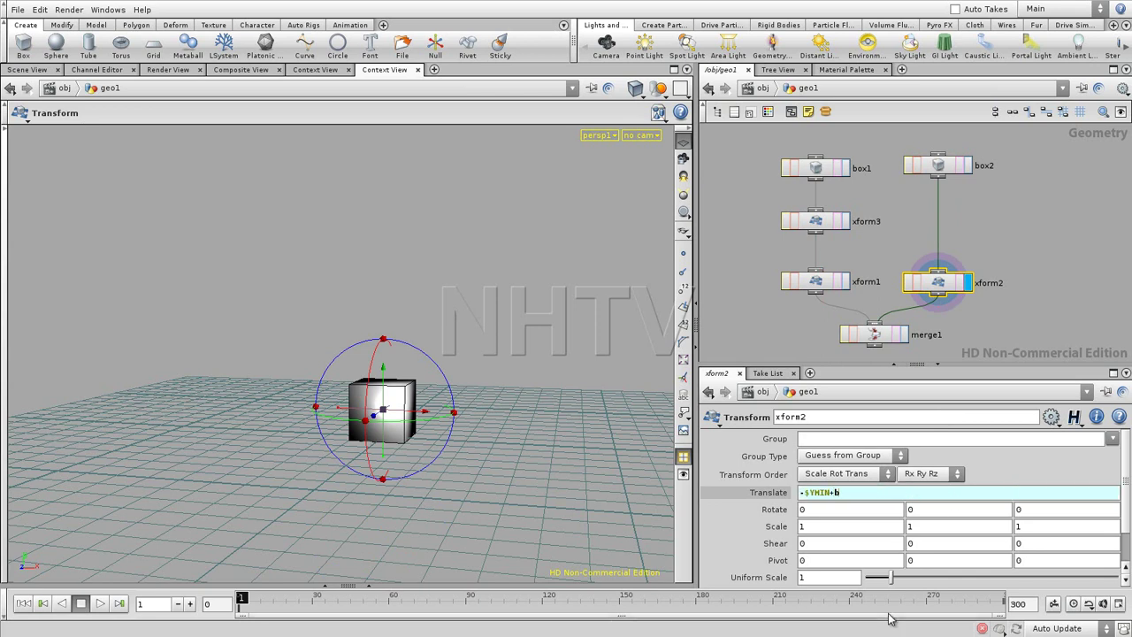
pyautogui.write('+bboc')
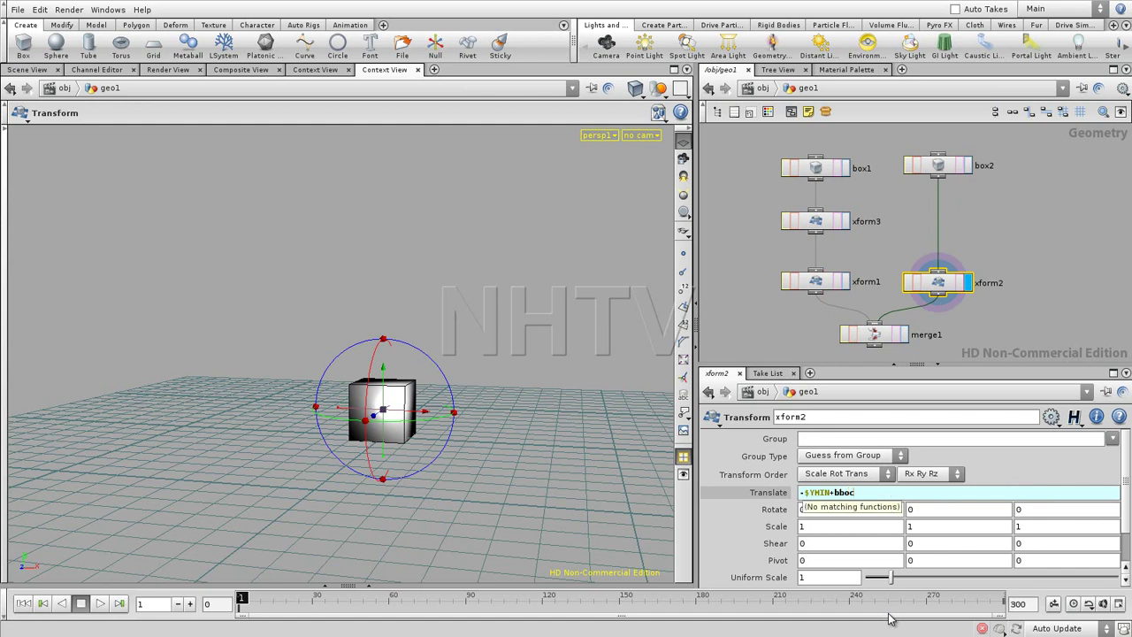
pyautogui.press('BackSpace')
pyautogui.write('x')
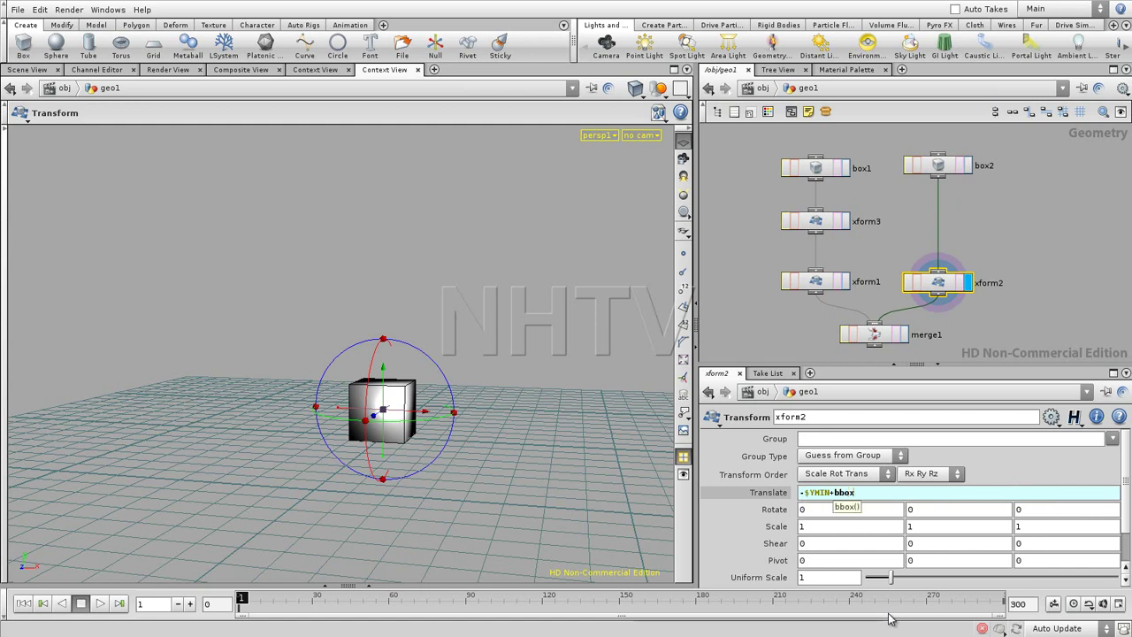
pyautogui.write('(')
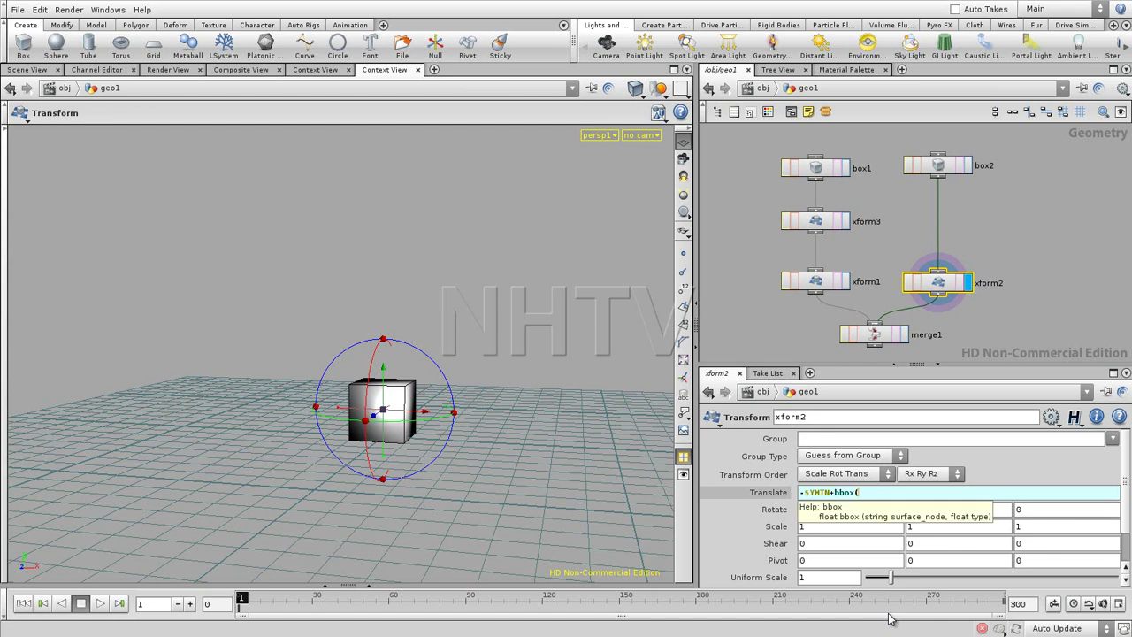
pyautogui.write('"../')
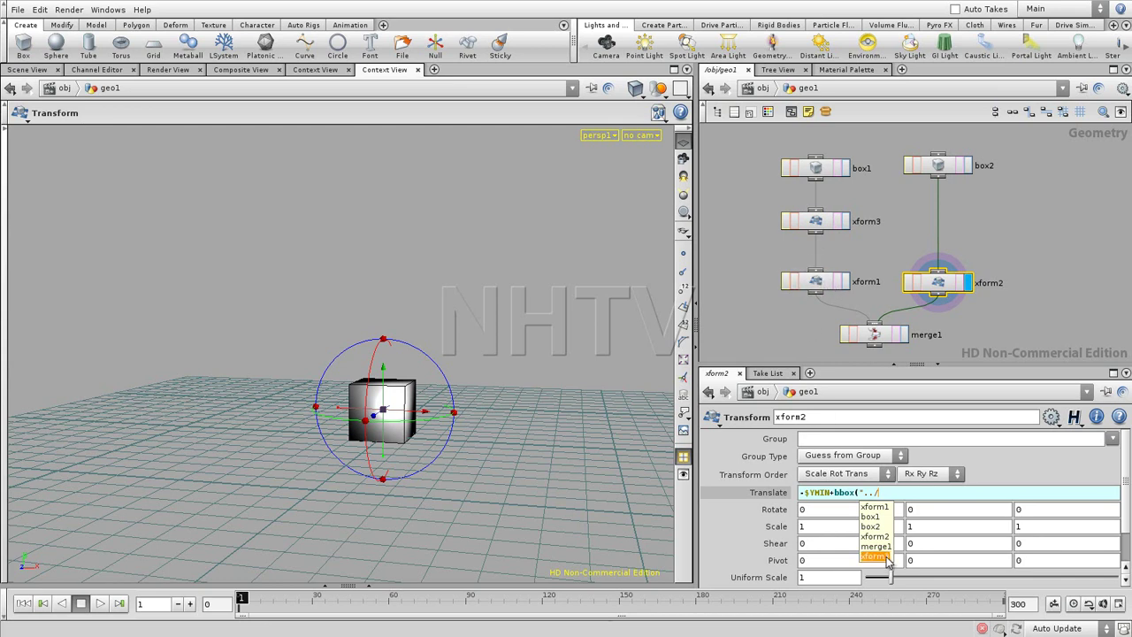
pyautogui.click(885, 507)
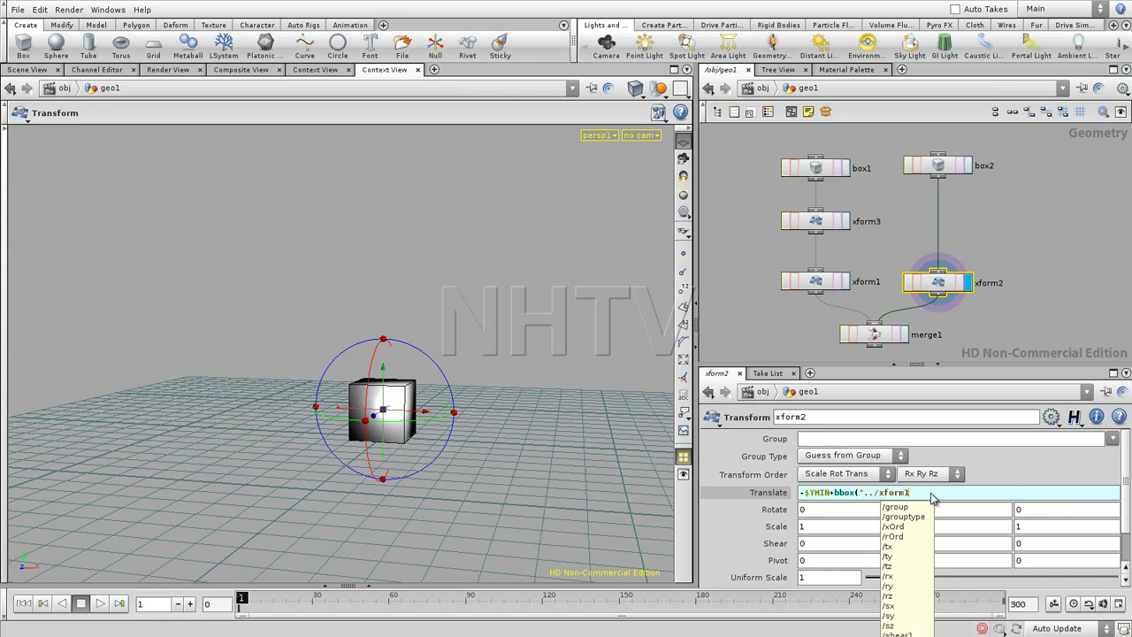
pyautogui.write('"')
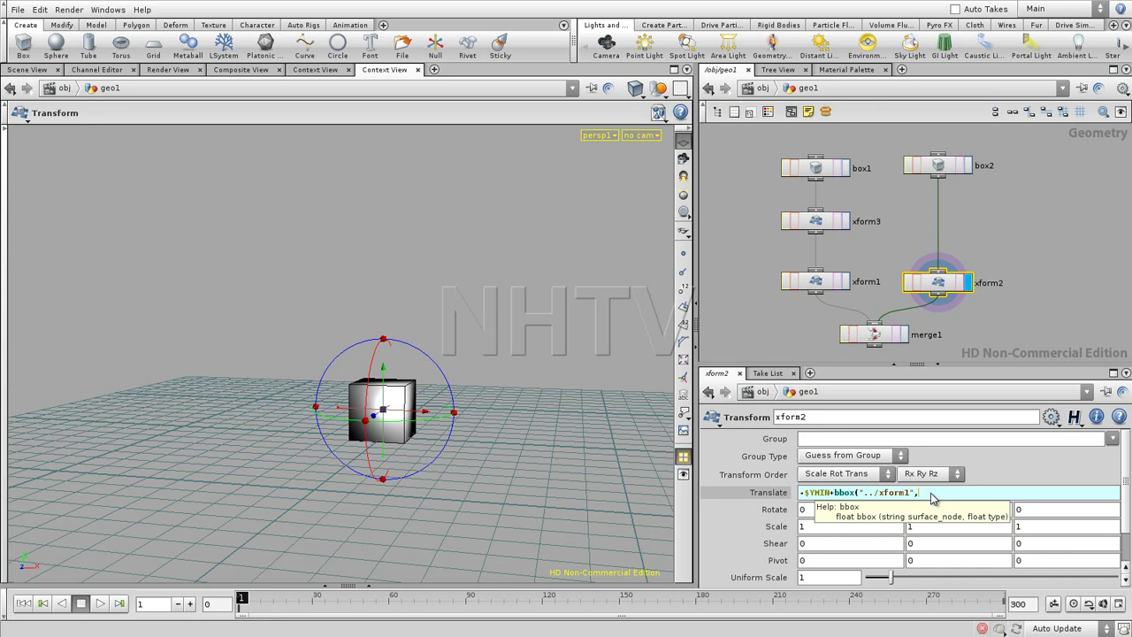
pyautogui.write(',D_YM')
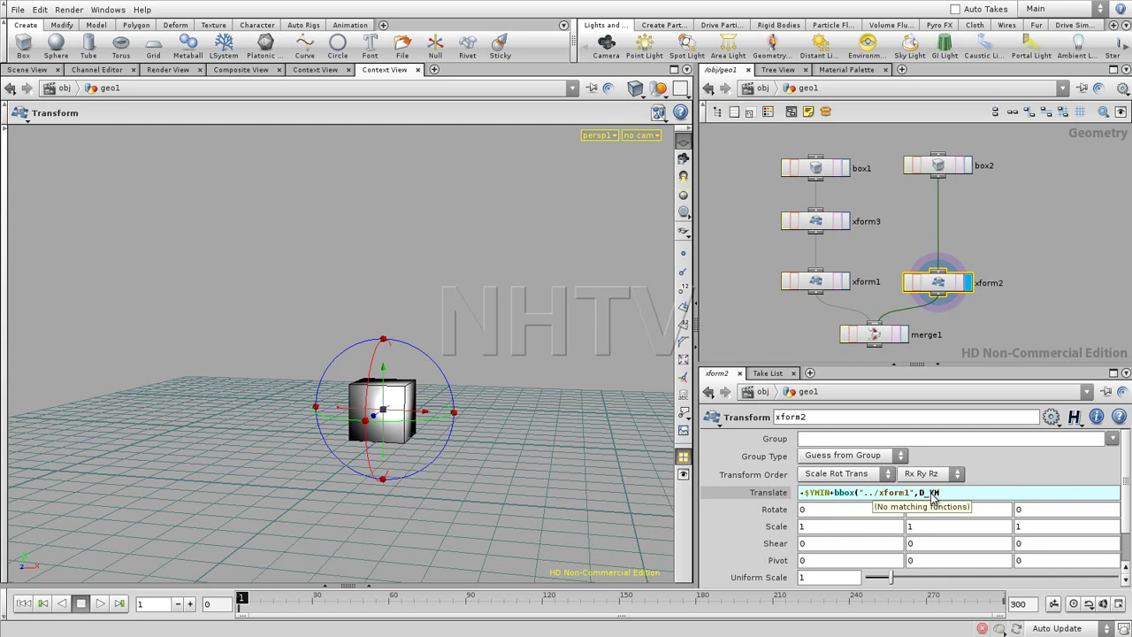
pyautogui.write('_XMAX)')
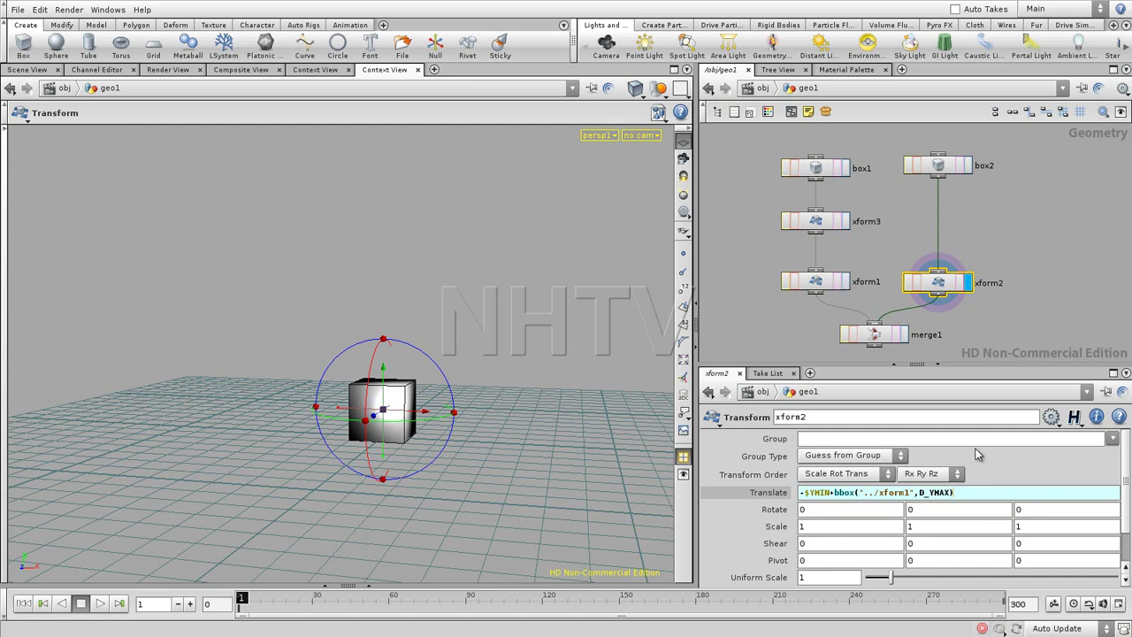
pyautogui.press('Return')
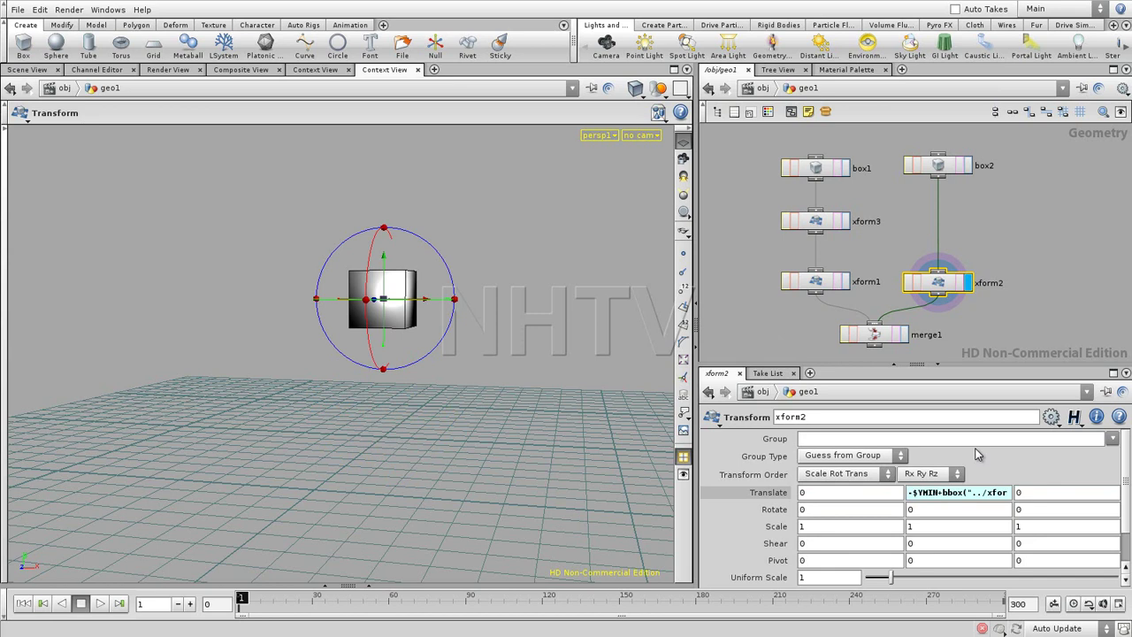
# Check xform1 and xform2 individually, ending with merge1 displayed and its stacked boxes viewed from another angle.
pyautogui.click(846, 281)
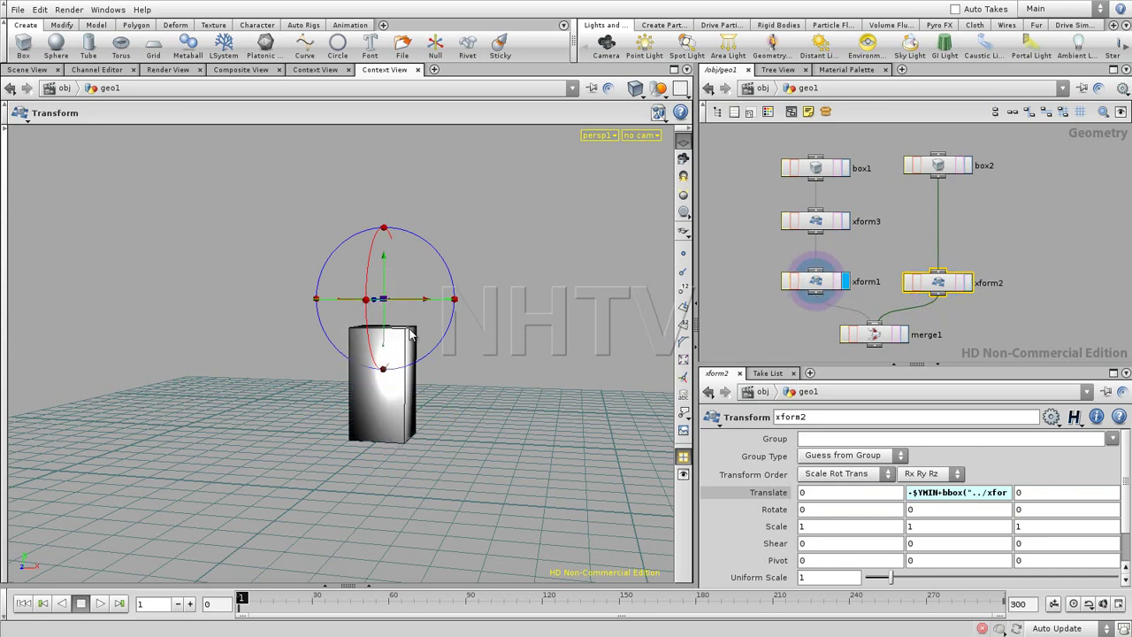
pyautogui.click(968, 283)
pyautogui.click(903, 336)
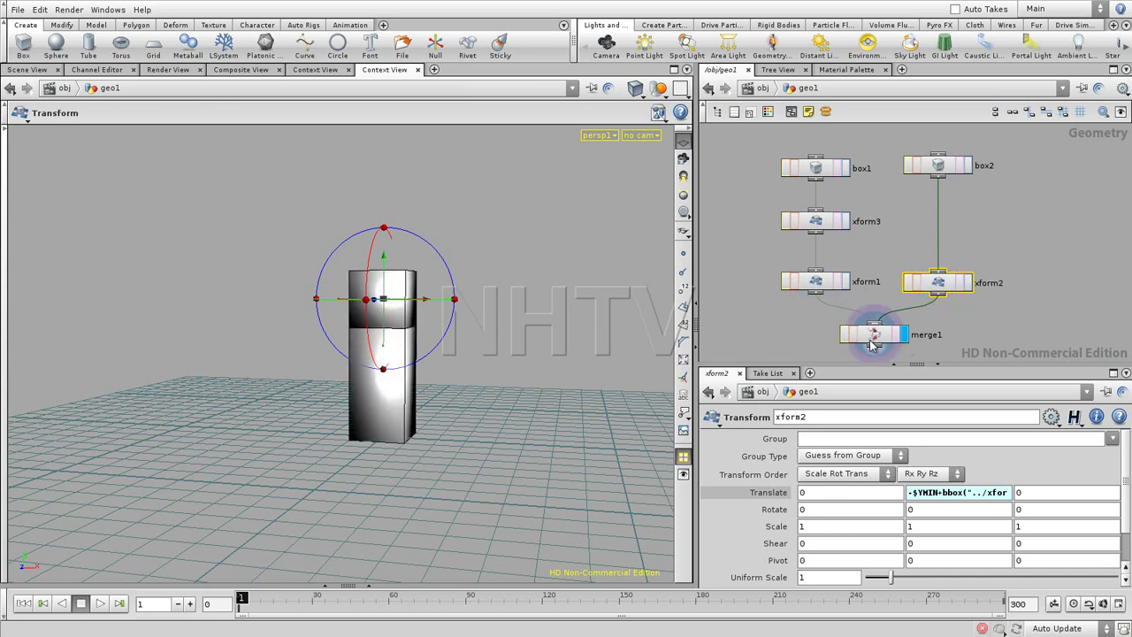
pyautogui.moveTo(440, 345)
pyautogui.keyDown('alt'); pyautogui.mouseDown()
pyautogui.moveTo(416, 341)
pyautogui.moveTo(468, 345)
pyautogui.moveTo(433, 345)
pyautogui.mouseUp(); pyautogui.keyUp('alt')
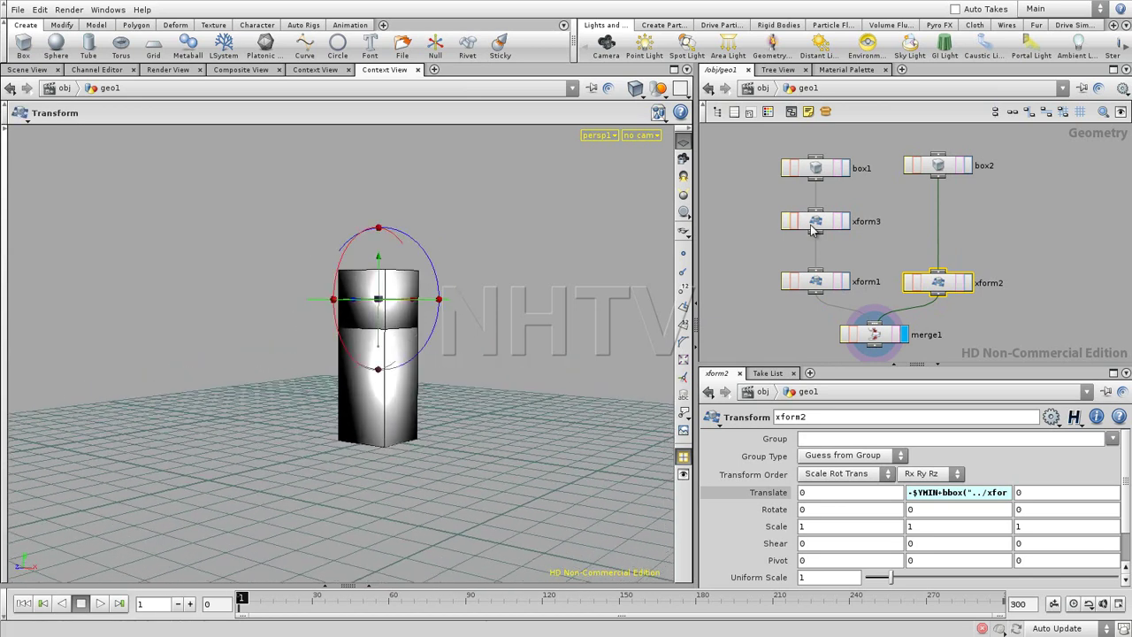
# Scale xform3 along Y to about 3.58 in the viewport, making the lower box taller.
pyautogui.click(816, 226)
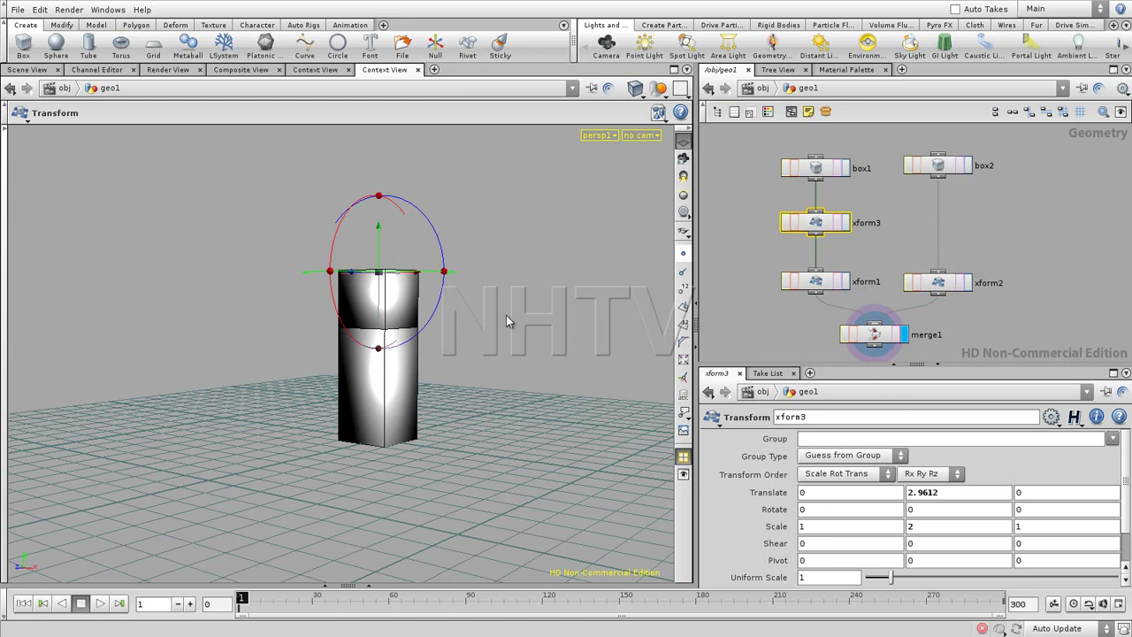
pyautogui.press('y')
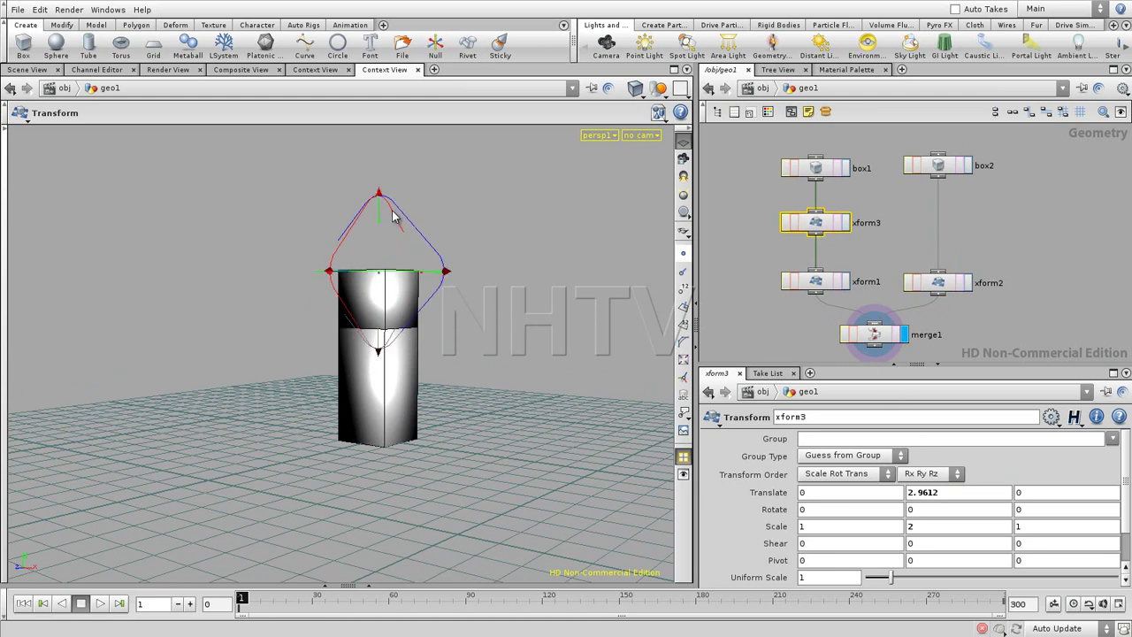
pyautogui.moveTo(378, 226); pyautogui.dragTo(386, 181)
pyautogui.click(786, 321)
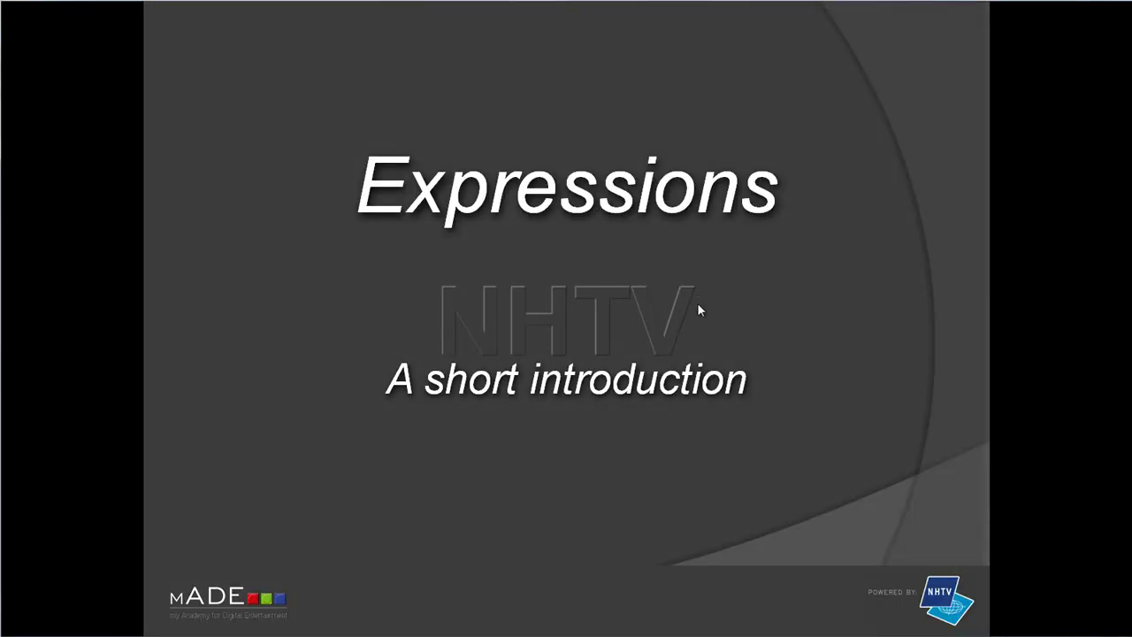
pyautogui.click(694, 329)
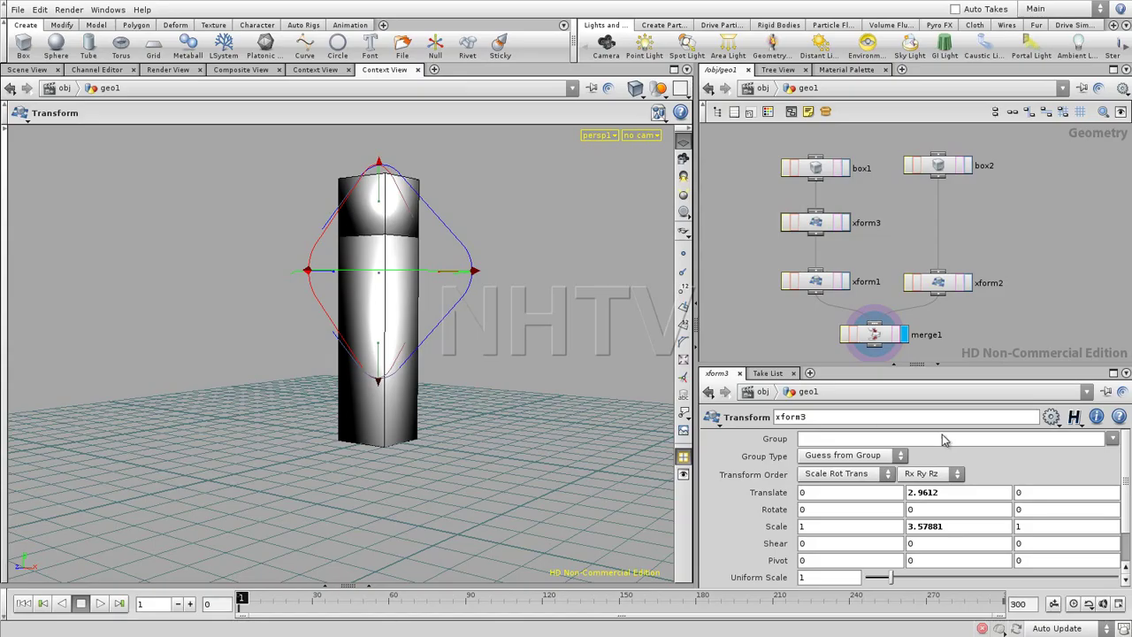
# Open xform2's Y translation expression and examine its bbox function and arguments.
pyautogui.click(941, 283)
pyautogui.click(935, 493)
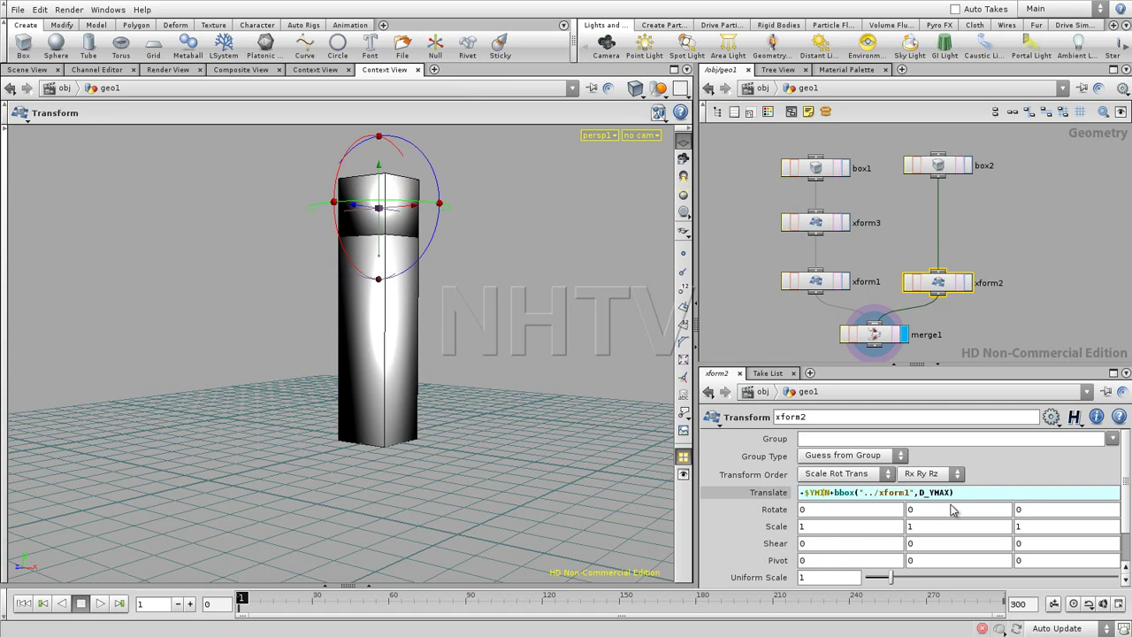
pyautogui.moveTo(835, 493); pyautogui.dragTo(850, 497)
pyautogui.click(952, 498)
pyautogui.moveTo(867, 500); pyautogui.dragTo(953, 497)
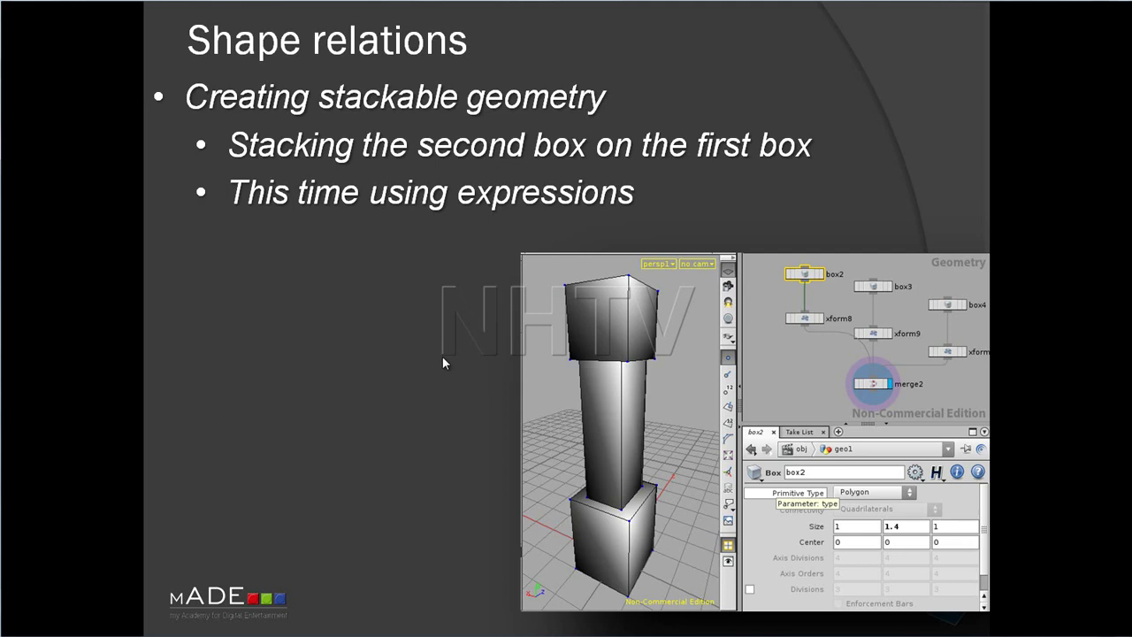
pyautogui.click(451, 360)
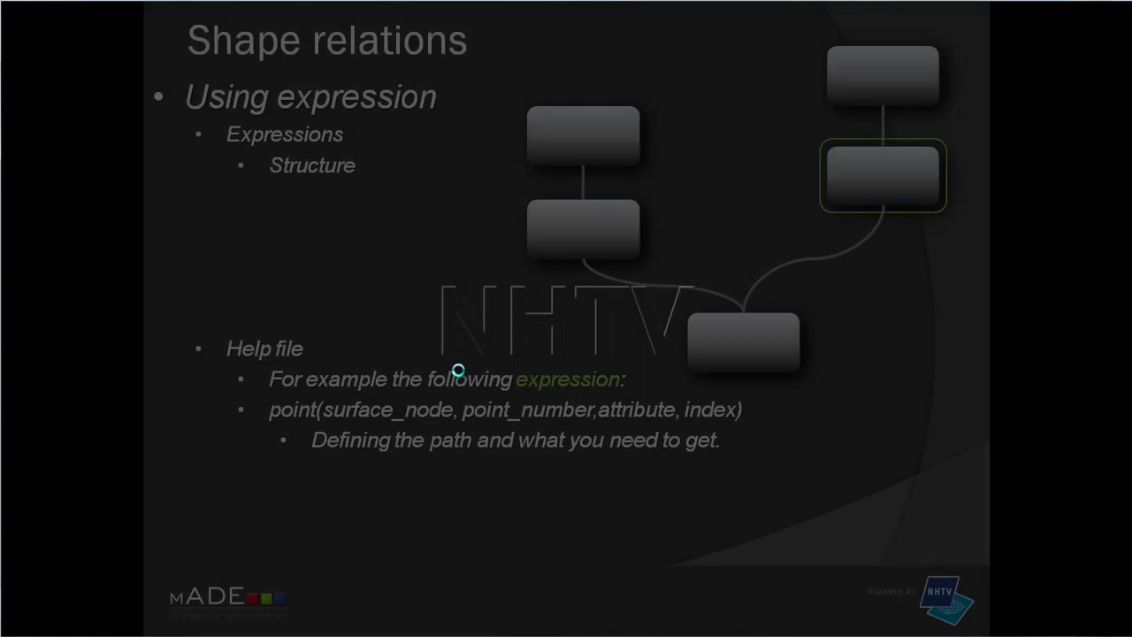
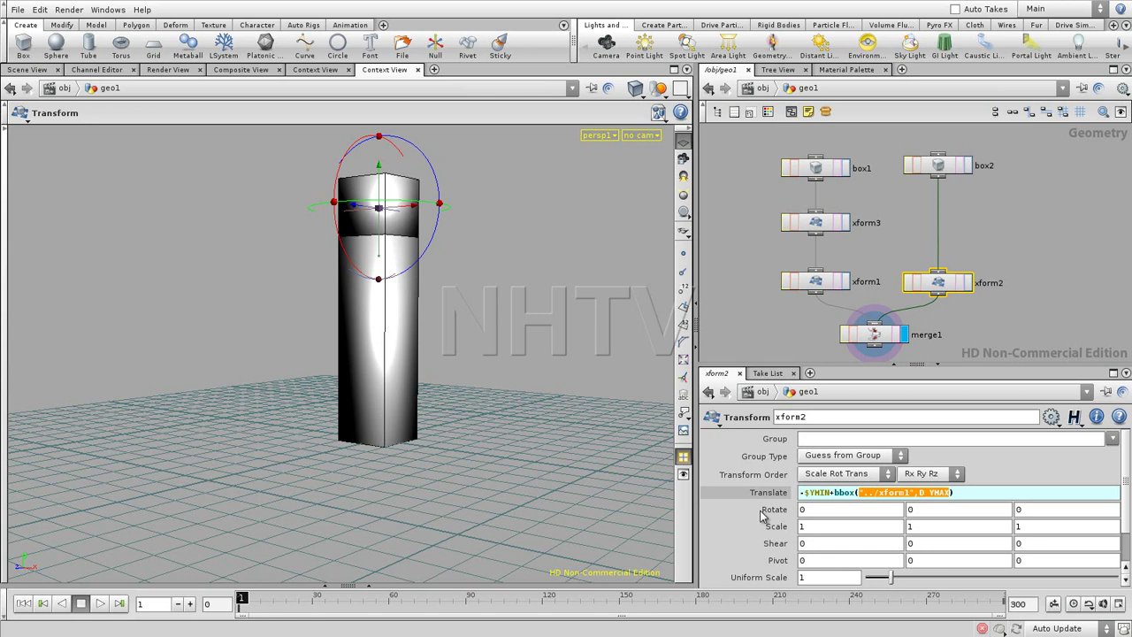
pyautogui.press('Return')
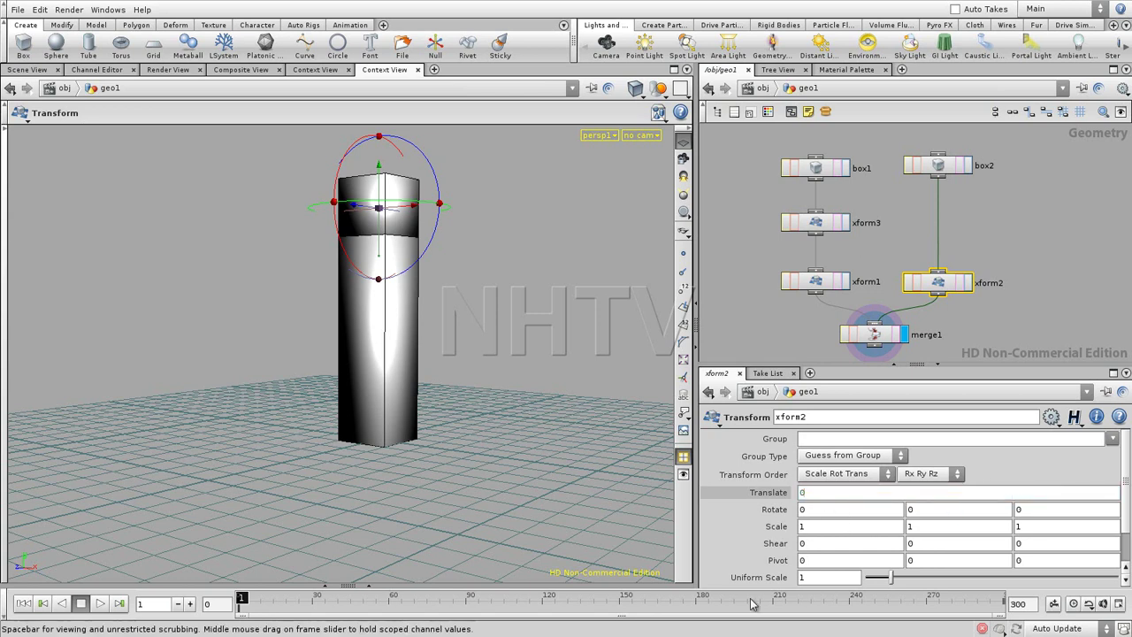
pyautogui.write('point(')
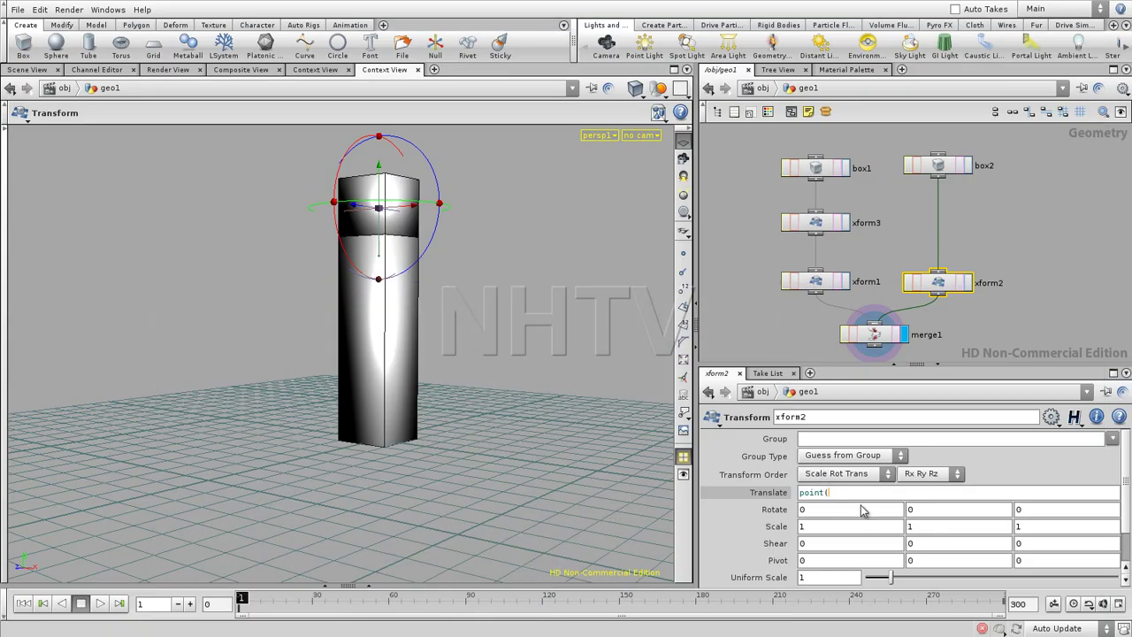
pyautogui.press('BackSpace')
pyautogui.press('BackSpace')
pyautogui.press('BackSpace')
pyautogui.press('BackSpace')
pyautogui.press('BackSpace')
pyautogui.press('BackSpace')
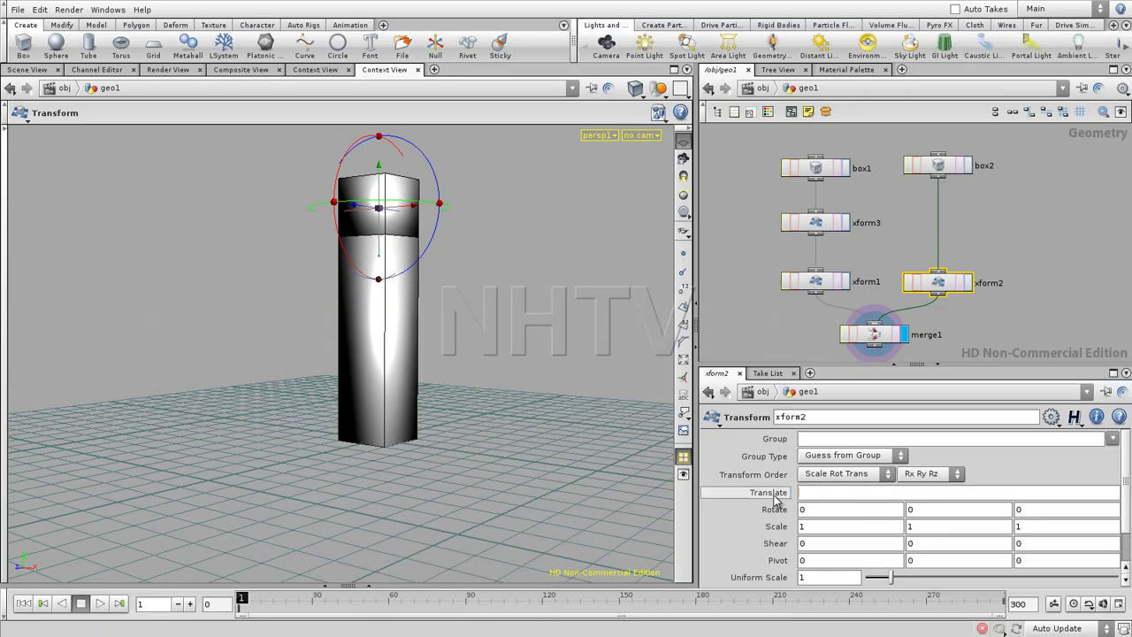
pyautogui.click(775, 496)
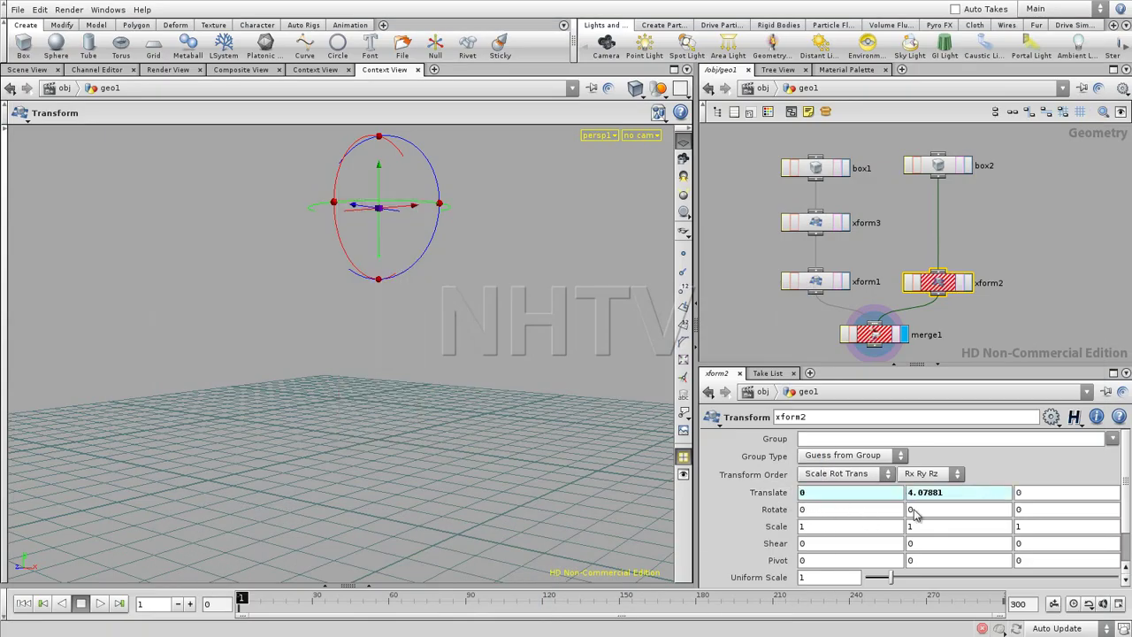
pyautogui.keyDown('ctrl'); pyautogui.keyDown('shift'); pyautogui.click(816, 501); pyautogui.keyUp('shift'); pyautogui.keyUp('ctrl')
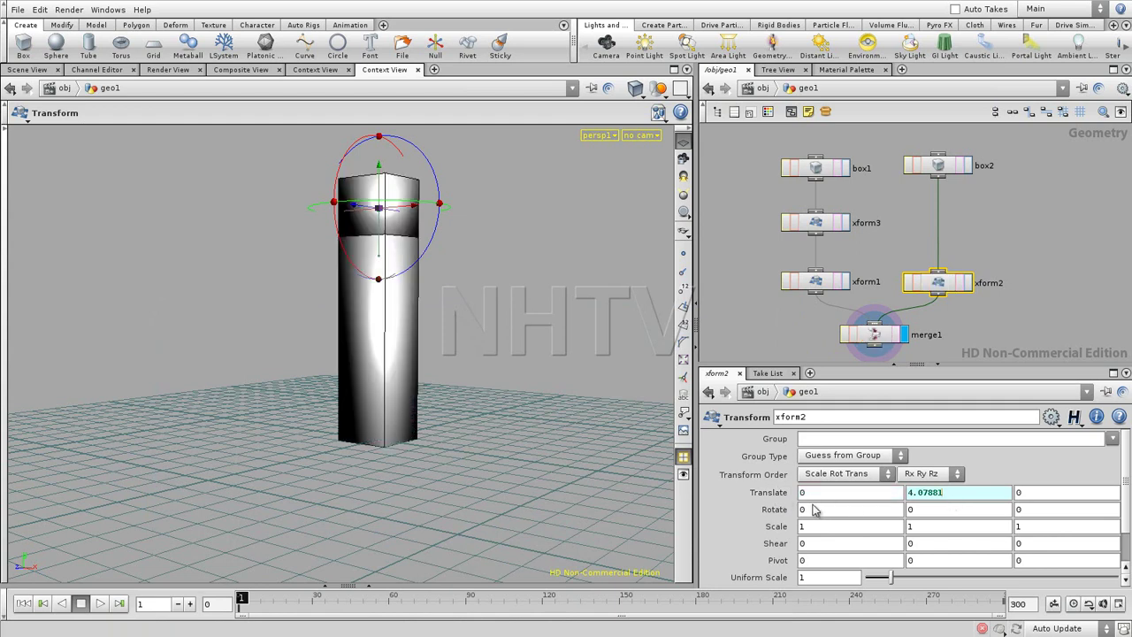
# Reopen xform2's Y translation expression and examine the node path argument of its bbox function.
pyautogui.click(767, 493)
pyautogui.click(958, 497)
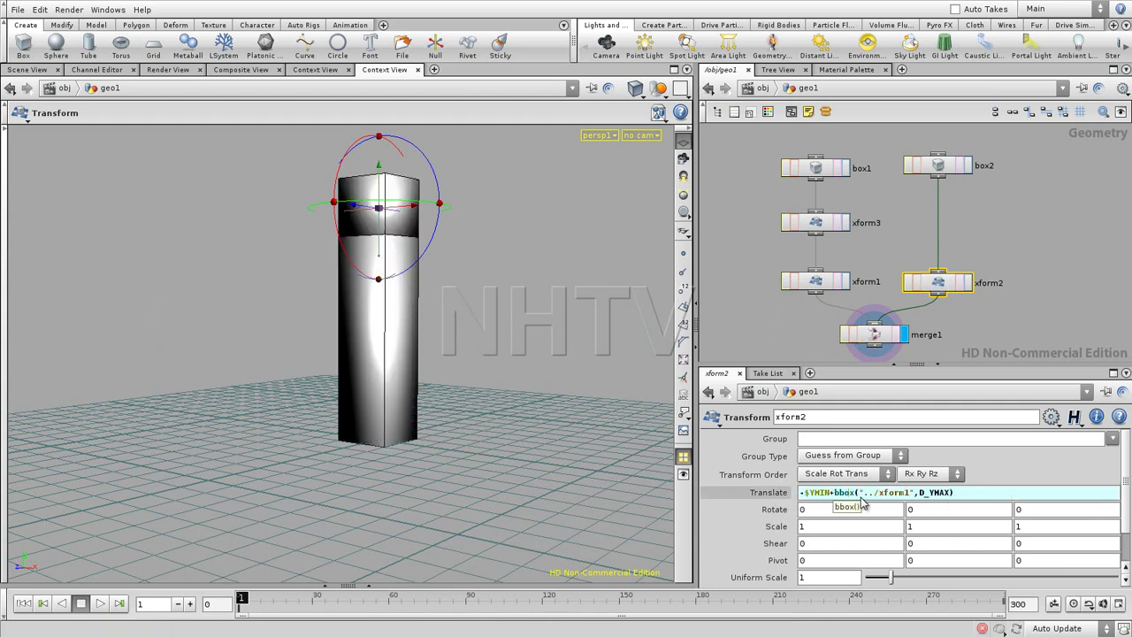
pyautogui.moveTo(862, 494); pyautogui.dragTo(915, 498)
pyautogui.click(918, 494)
pyautogui.click(863, 497)
pyautogui.click(915, 497)
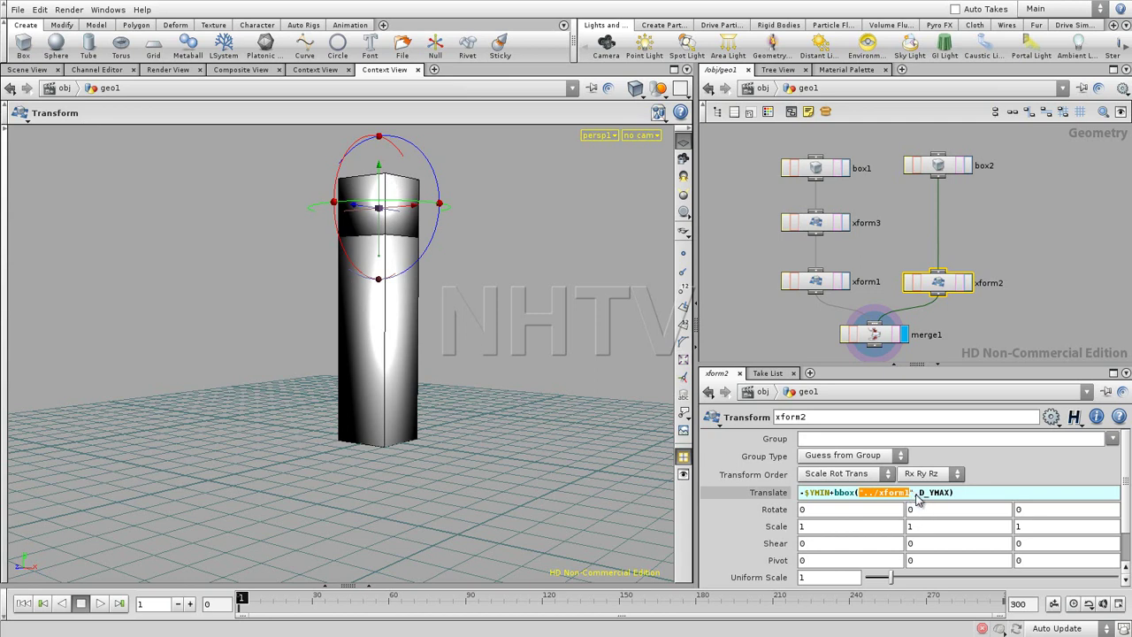
# Replace bbox's type argument with 1, making xform2's Y translation expression -$YMIN+bbox("../xform1",1).
pyautogui.click(925, 495)
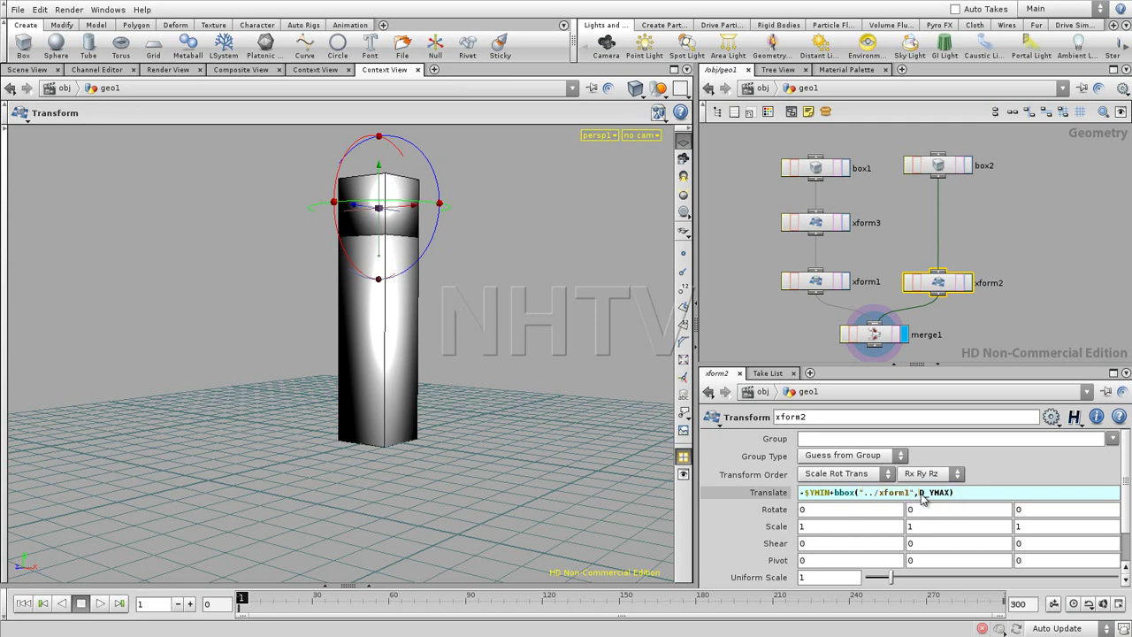
pyautogui.press('BackSpace')
pyautogui.press('BackSpace')
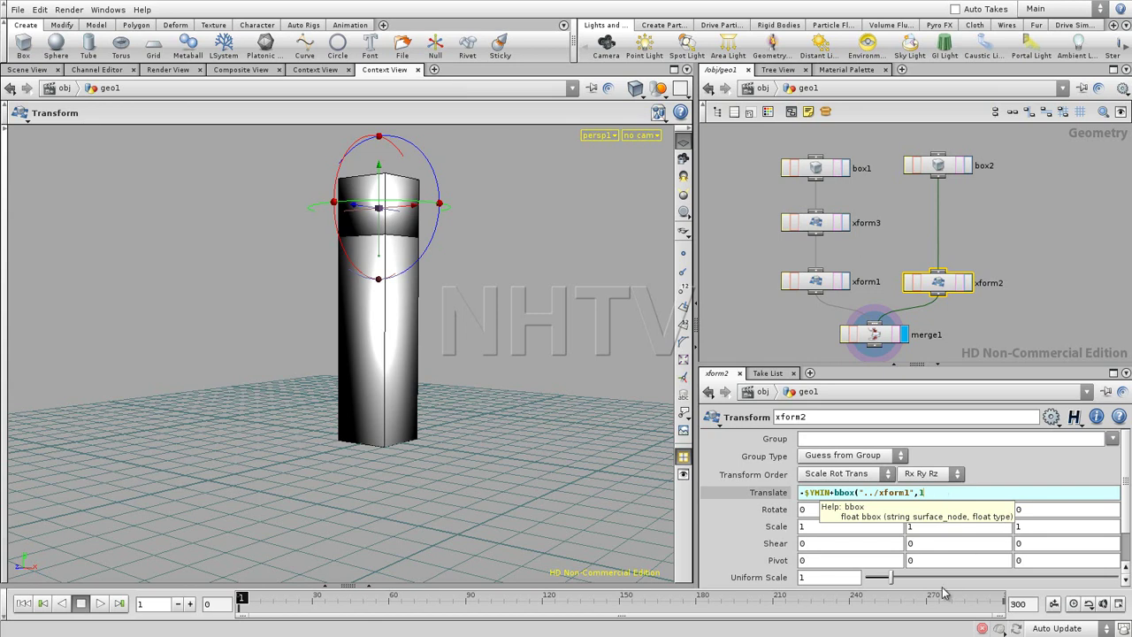
pyautogui.write(')')
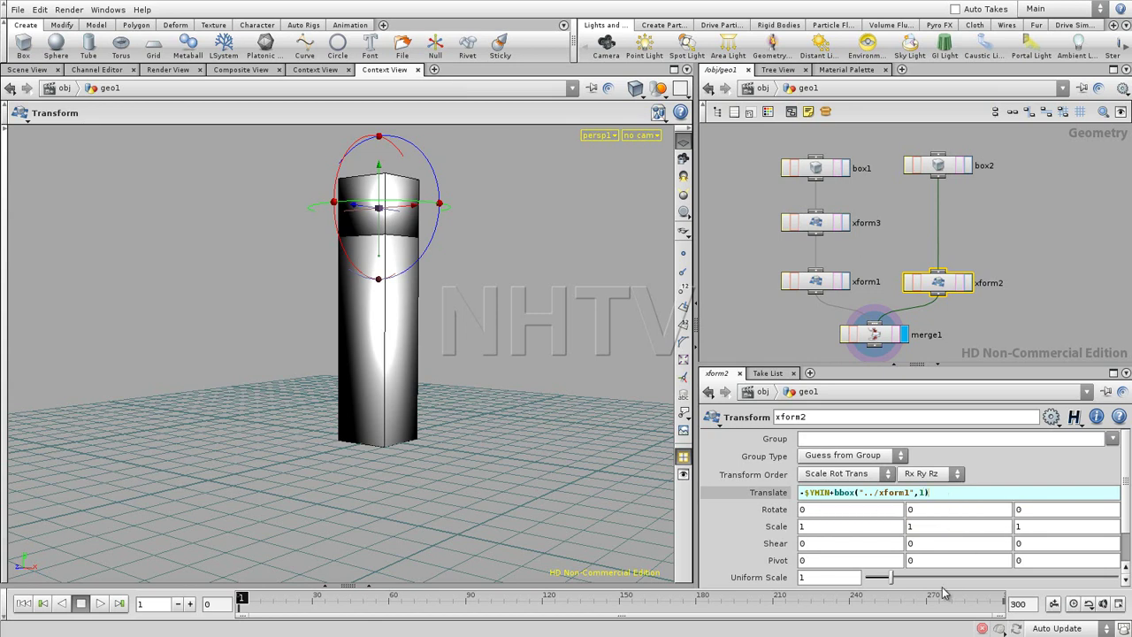
pyautogui.press('Return')
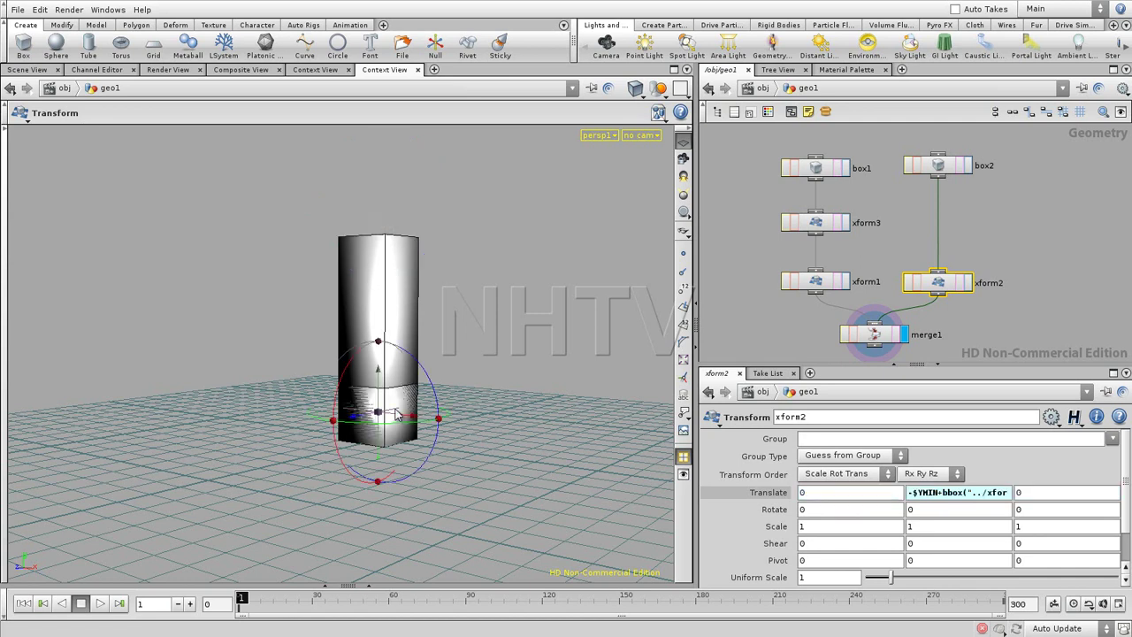
pyautogui.click(973, 492)
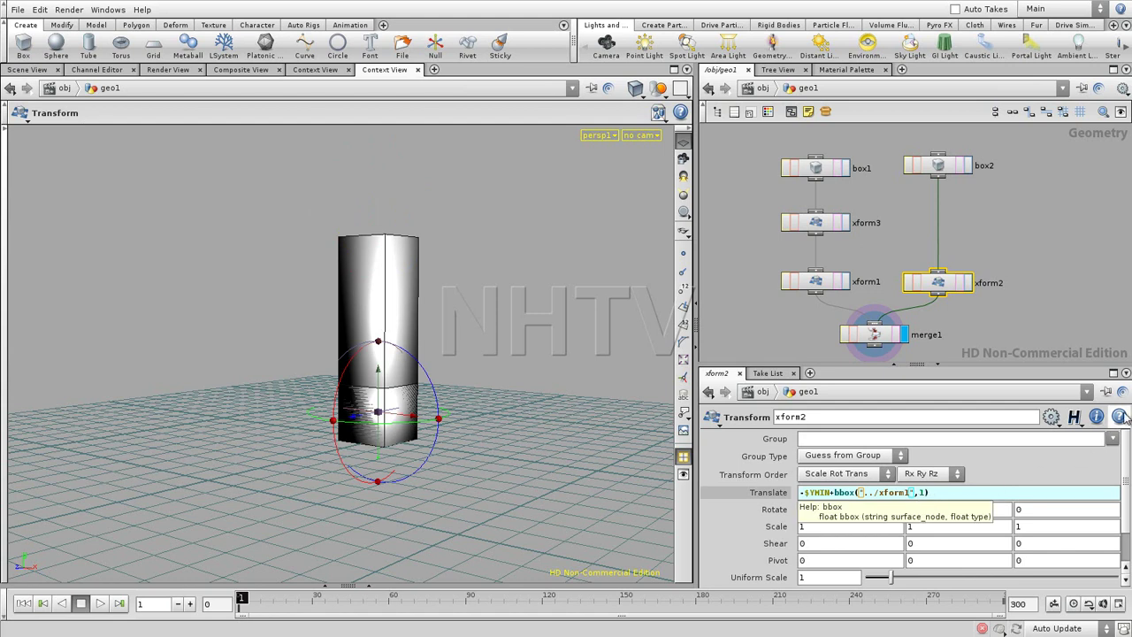
pyautogui.press('Return')
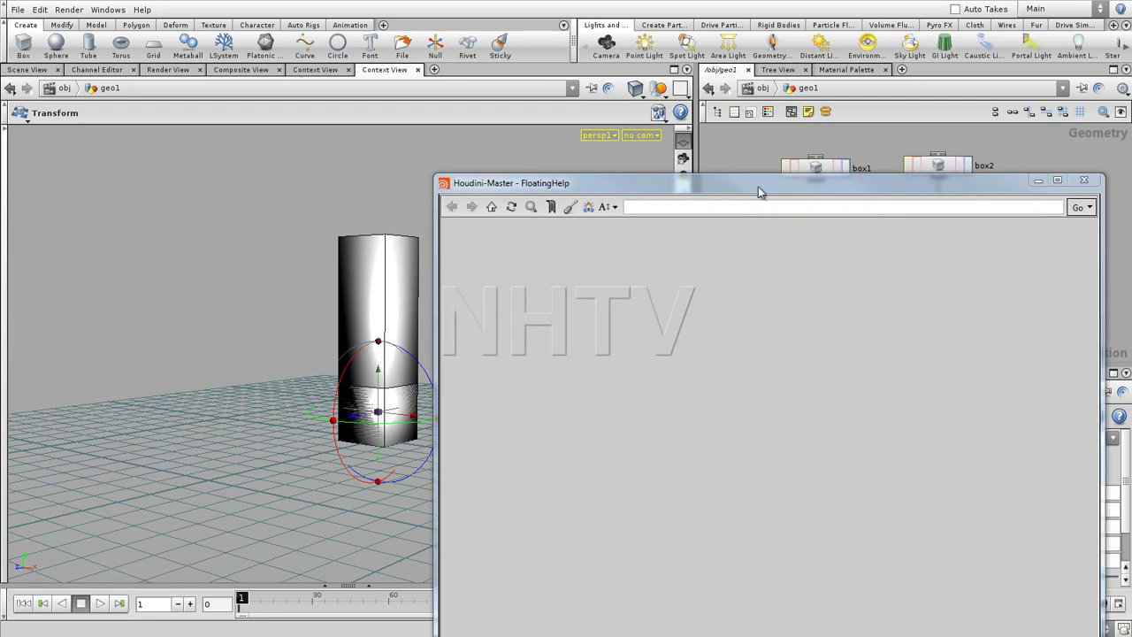
# Find the bbox page in the help's expression functions reference and examine the options for its type argument.
pyautogui.moveTo(758, 190); pyautogui.dragTo(474, 44)
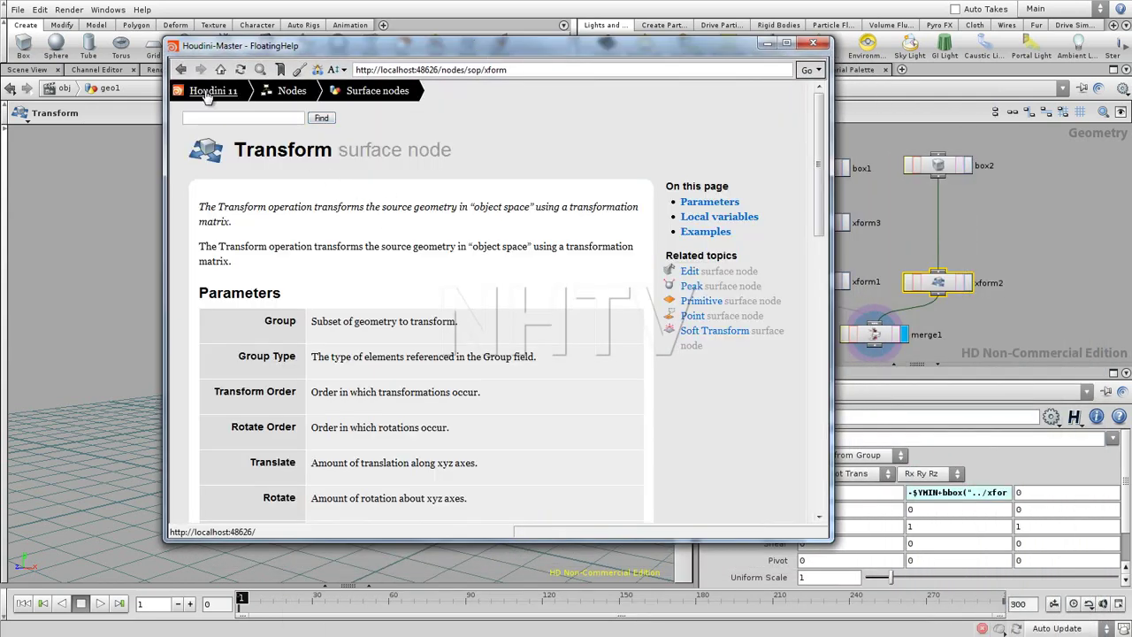
pyautogui.click(207, 92)
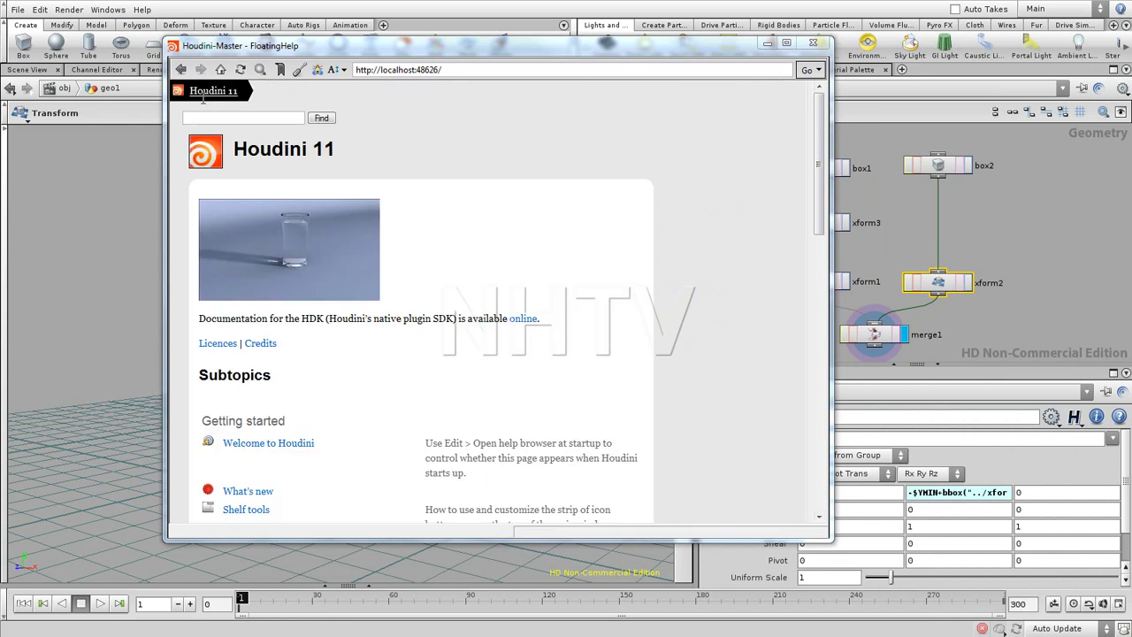
pyautogui.moveTo(821, 182); pyautogui.dragTo(844, 500)
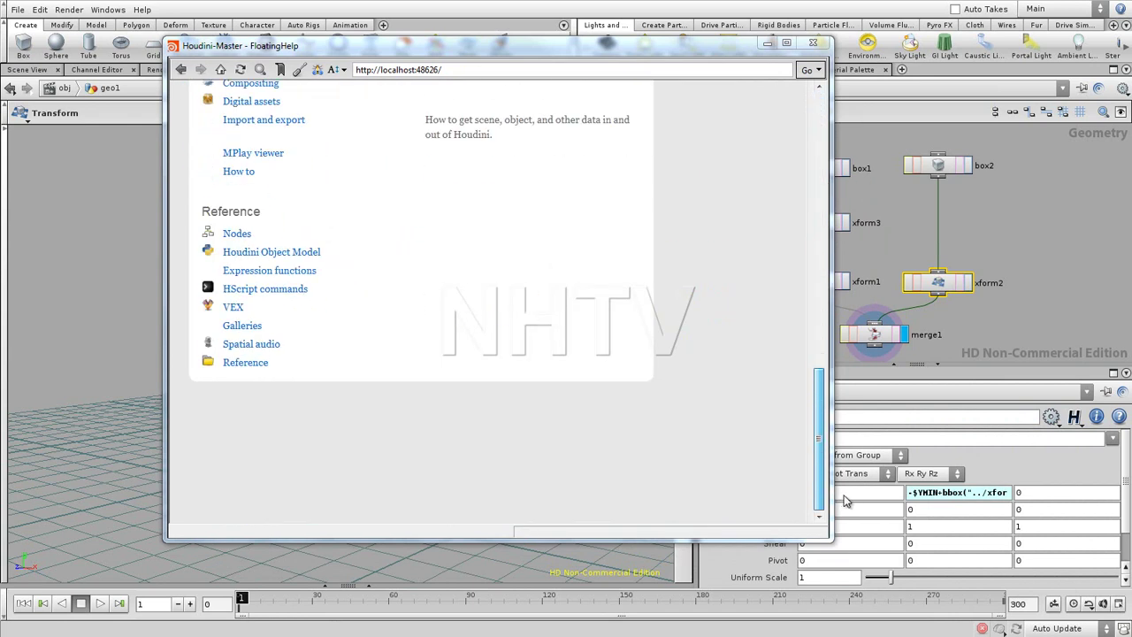
pyautogui.click(248, 274)
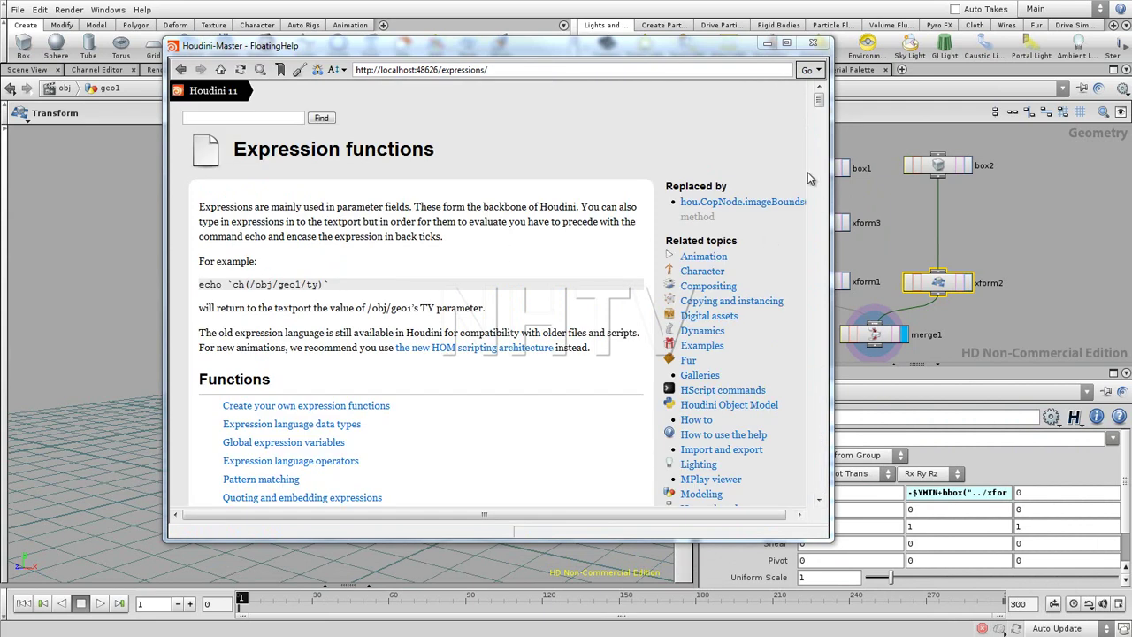
pyautogui.moveTo(819, 99); pyautogui.dragTo(819, 117)
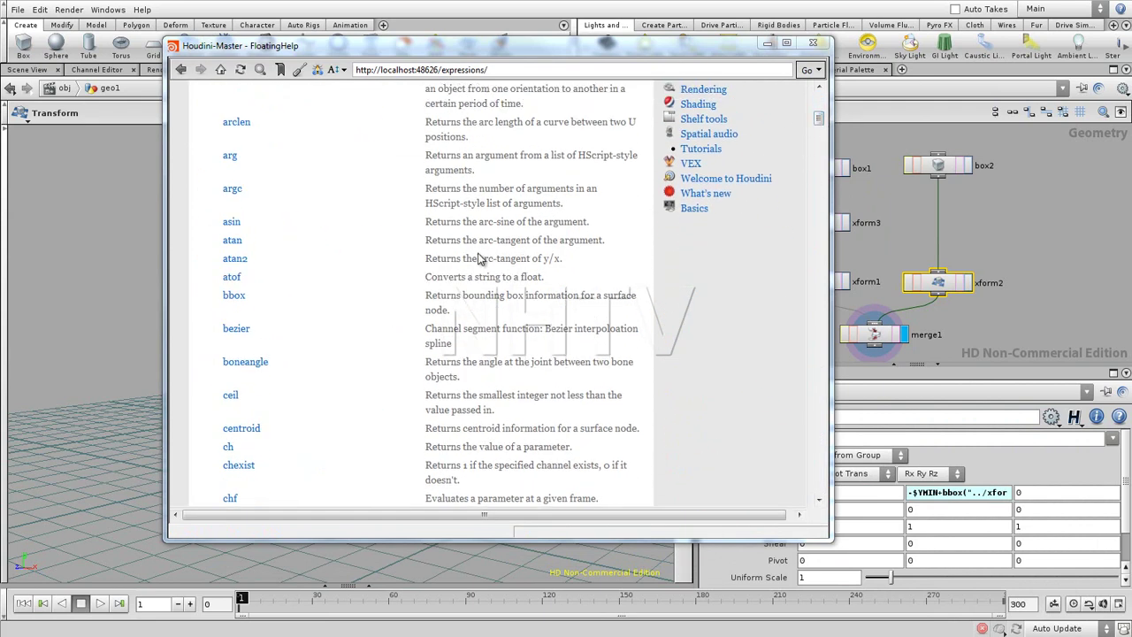
pyautogui.click(238, 299)
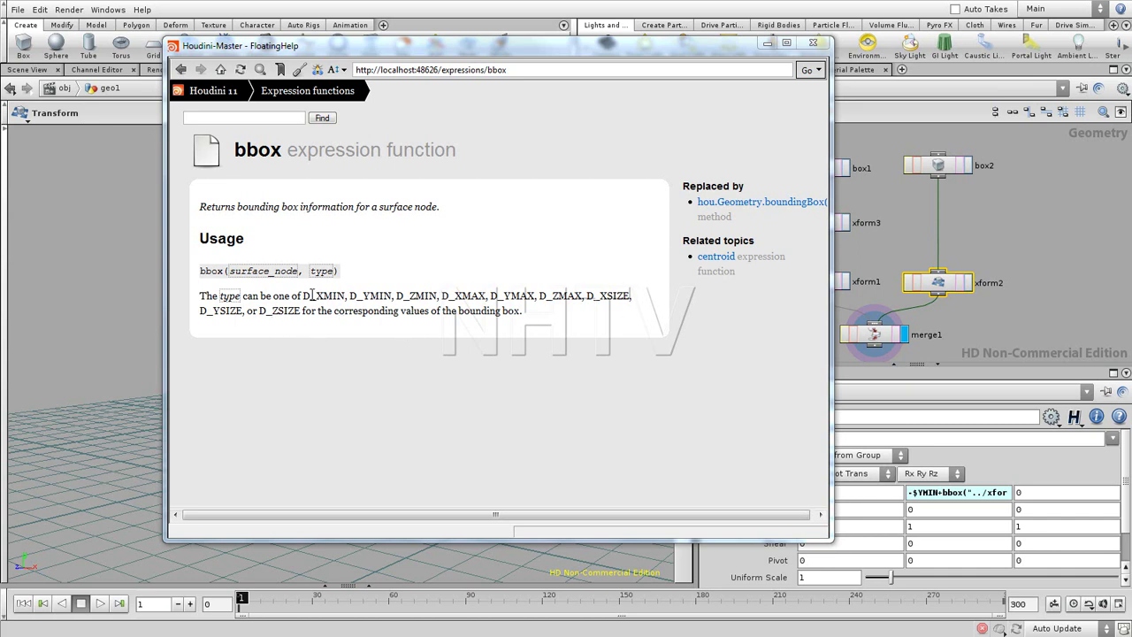
pyautogui.moveTo(305, 296); pyautogui.dragTo(345, 299)
pyautogui.moveTo(596, 50); pyautogui.dragTo(512, 437)
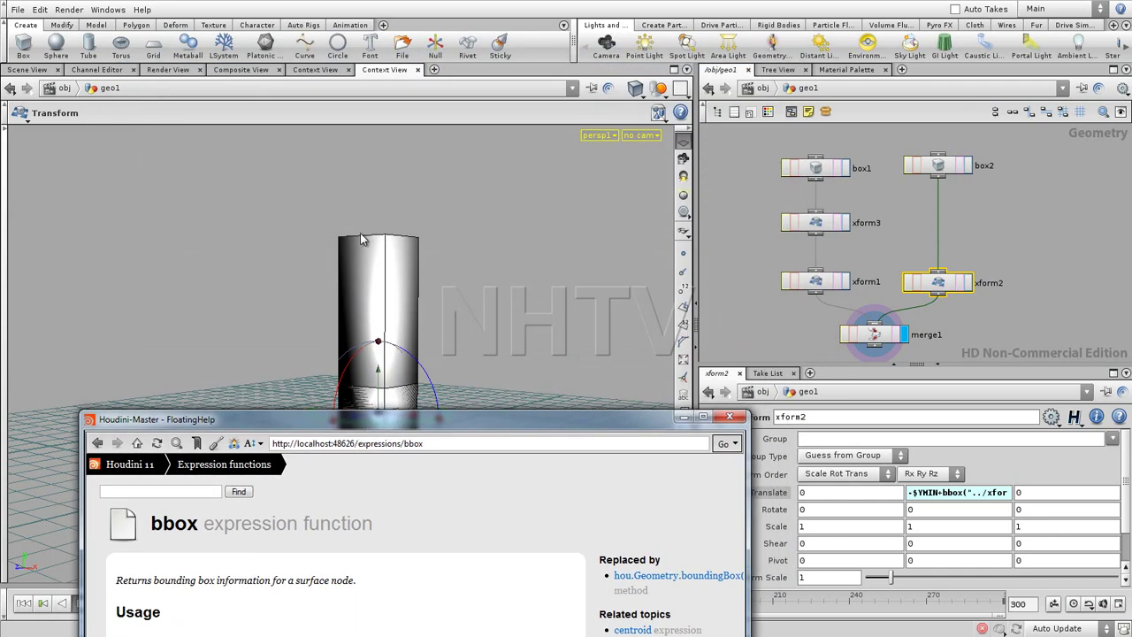
pyautogui.moveTo(488, 422); pyautogui.dragTo(476, 174)
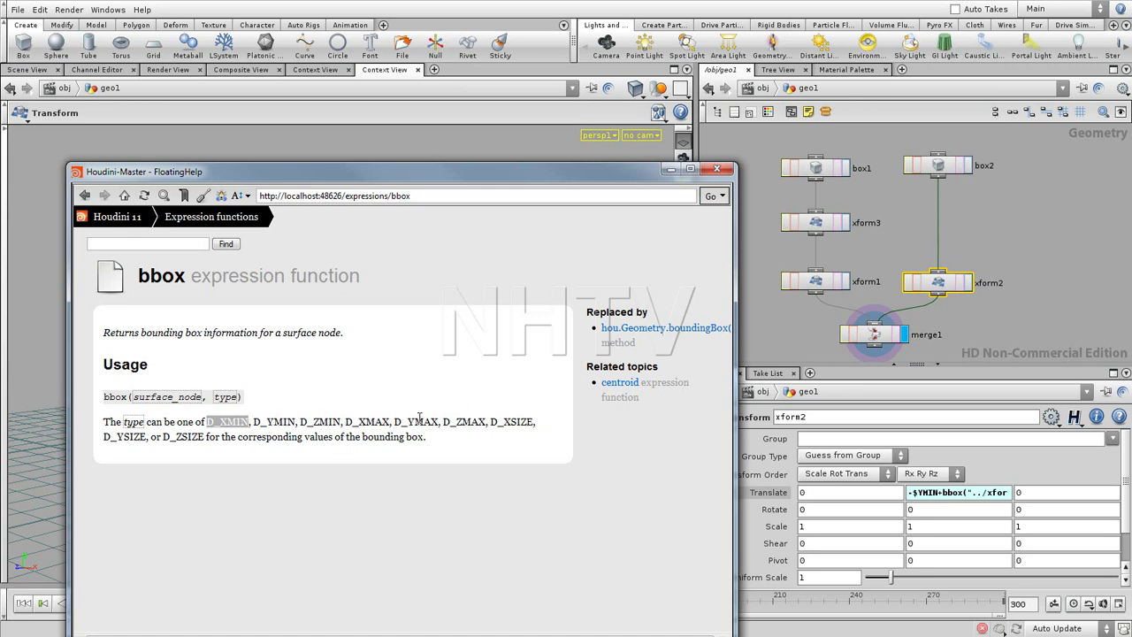
# Copy D_YMAX from the bbox help page and paste it over the 1 in xform2's Y translation expression.
pyautogui.moveTo(395, 422); pyautogui.dragTo(440, 425)
pyautogui.hotkey('ctrl', 'c')
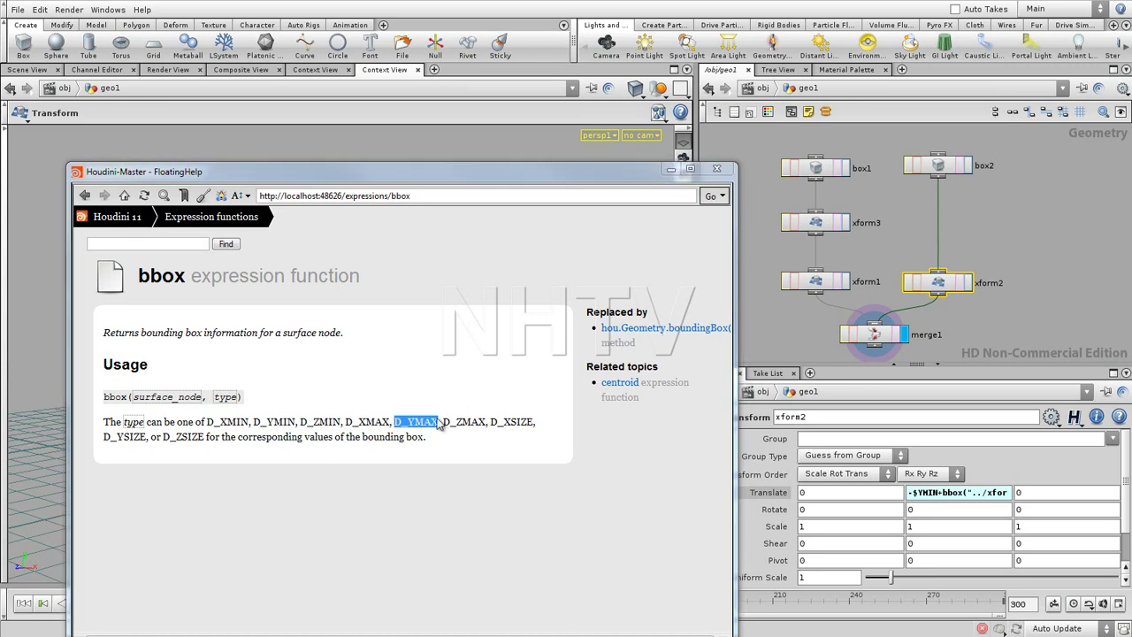
pyautogui.click(670, 169)
pyautogui.click(948, 493)
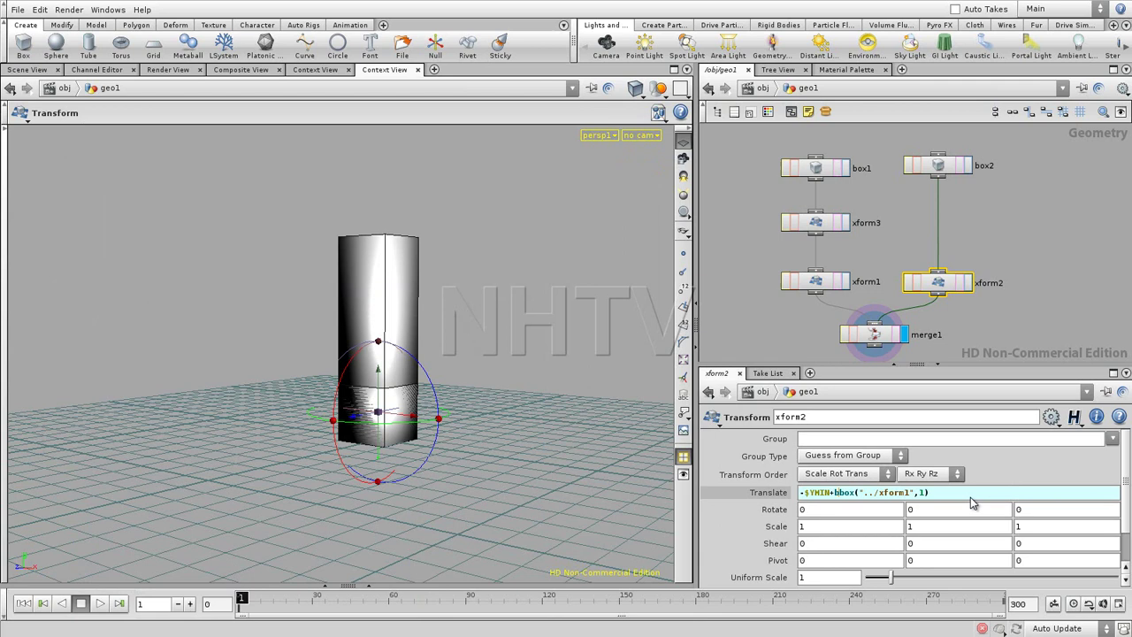
pyautogui.doubleClick(923, 493)
pyautogui.hotkey('ctrl', 'v')
pyautogui.press('Return')
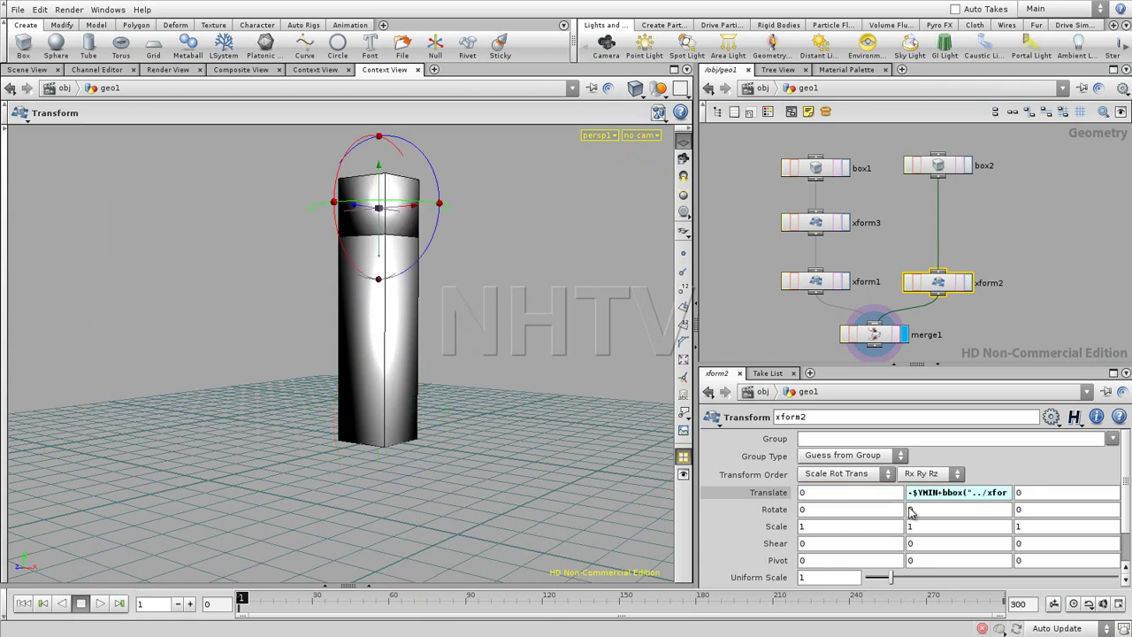
# Re-enter bbox's type argument by name so that xform2's Y translation reads -$YMIN+bbox("../xform1",D_YMAX).
pyautogui.click(969, 492)
pyautogui.doubleClick(923, 492)
pyautogui.write('D')
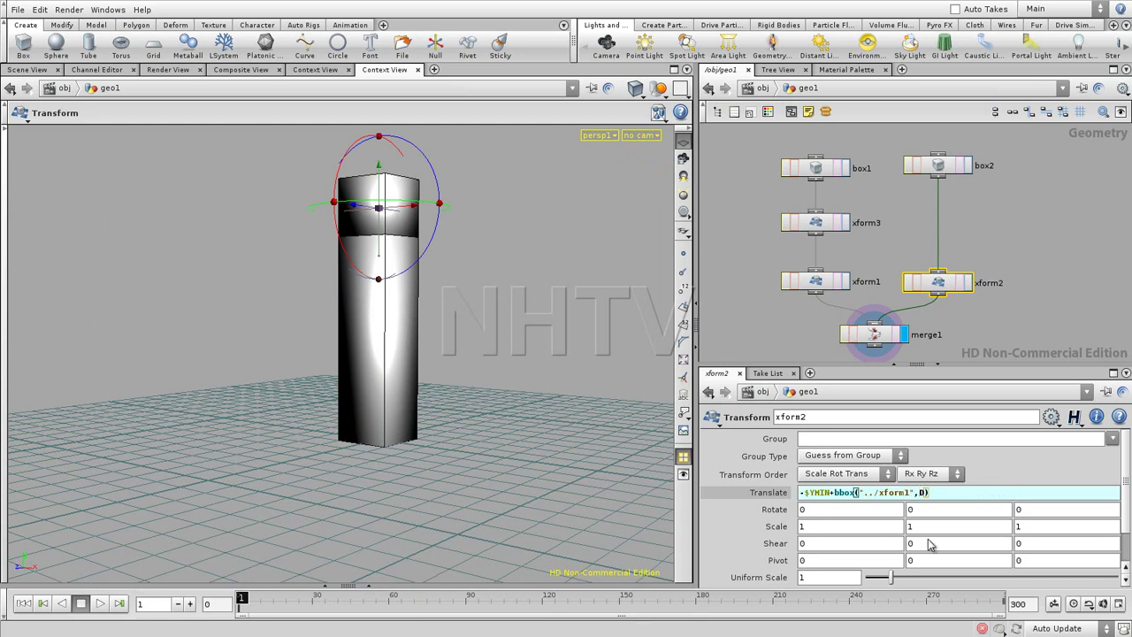
pyautogui.write('_YMAX')
pyautogui.press('Return')
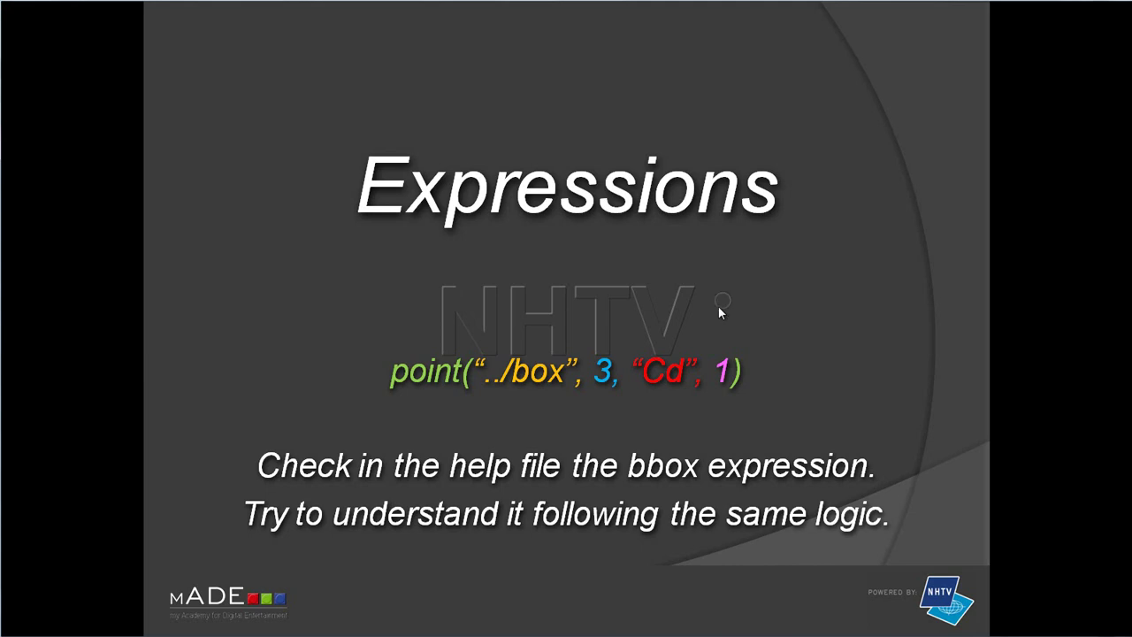
pyautogui.click(723, 301)
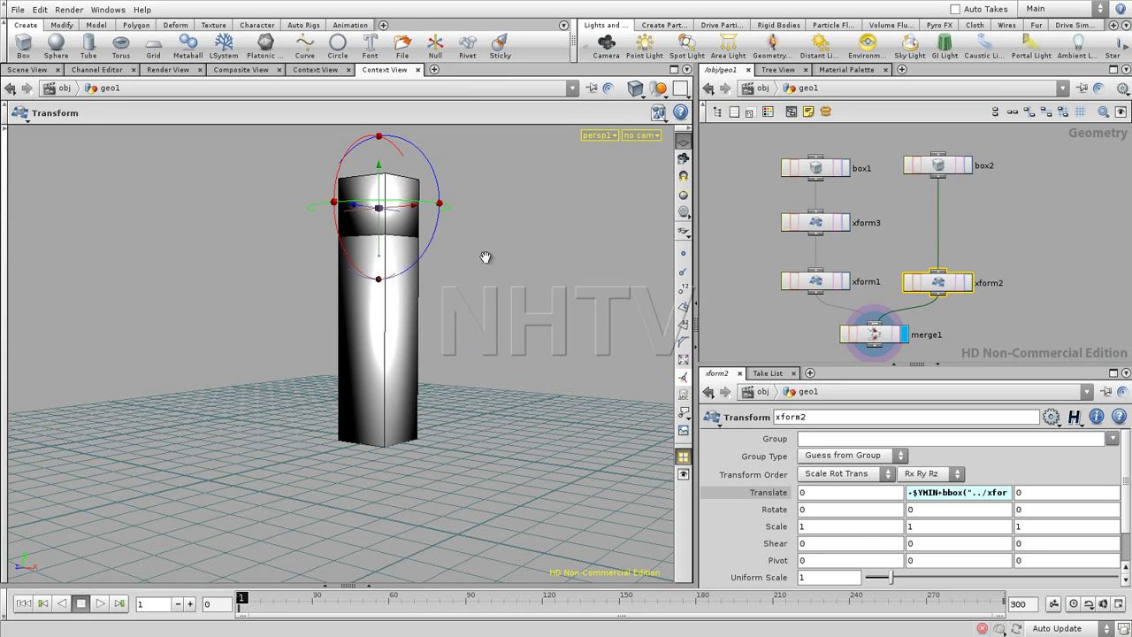
# Copy the box2 and xform2 nodes together and paste the pair four times into the network beside merge1.
pyautogui.press('Escape')
pyautogui.scroll(-6, 477, 316)
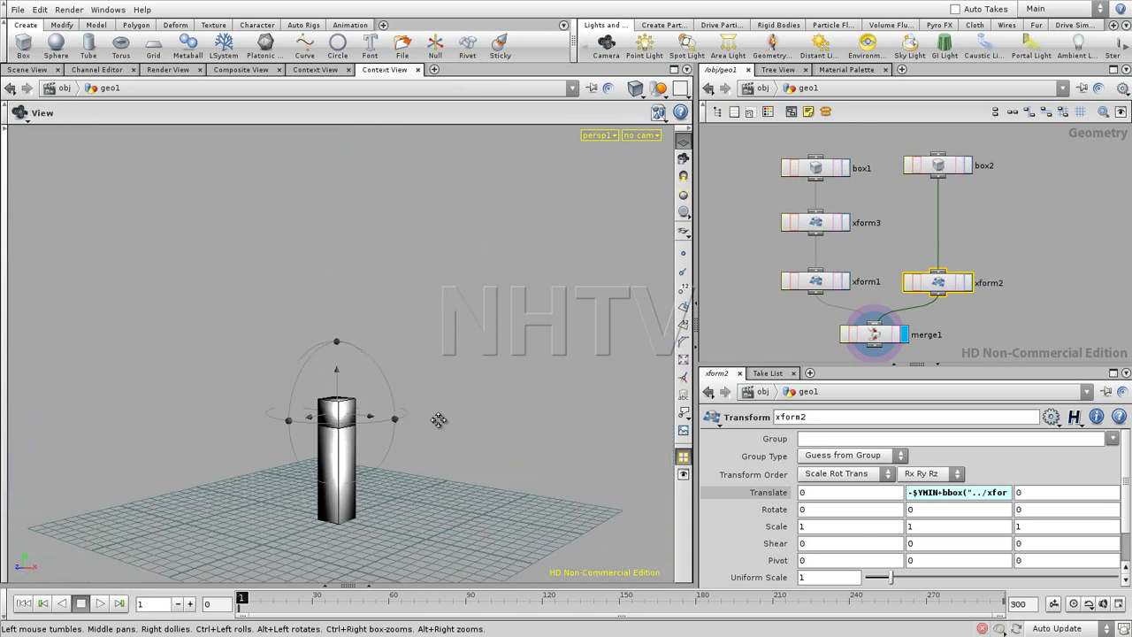
pyautogui.moveTo(439, 419); pyautogui.dragTo(432, 446, button='middle')
pyautogui.press('t')
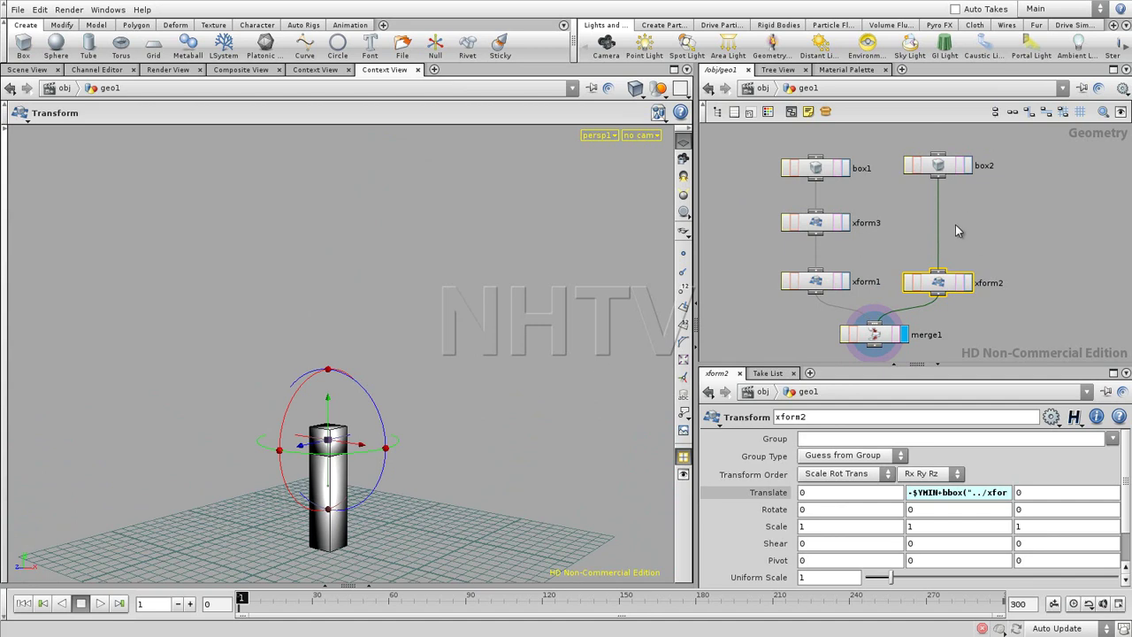
pyautogui.moveTo(1020, 265); pyautogui.dragTo(896, 222, button='middle')
pyautogui.scroll(-5, 940, 274)
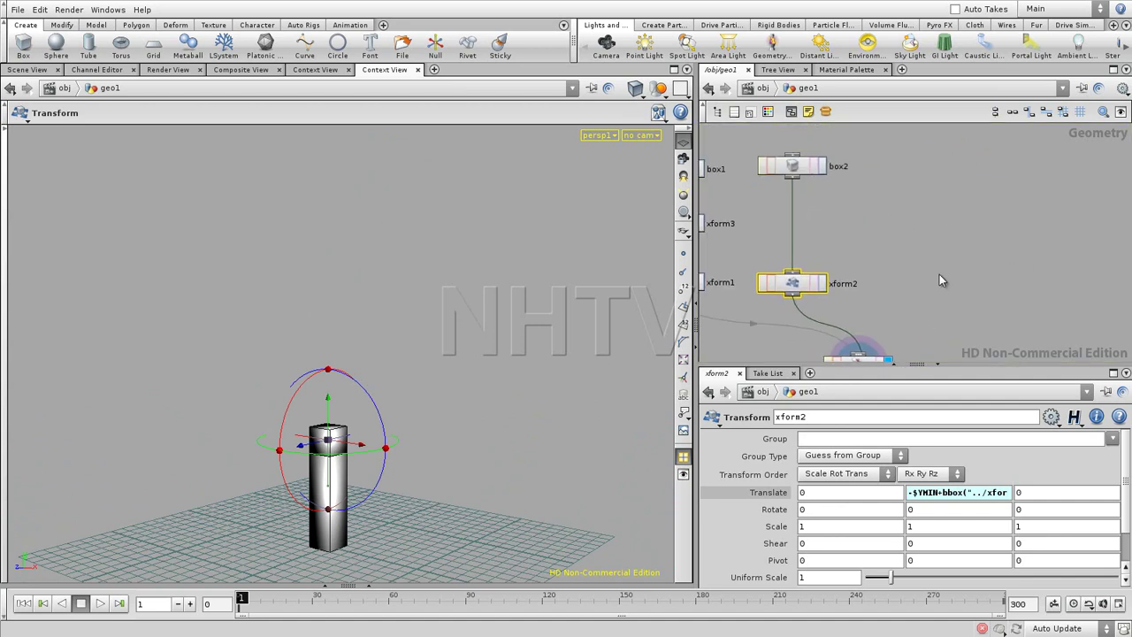
pyautogui.moveTo(901, 284); pyautogui.dragTo(902, 285)
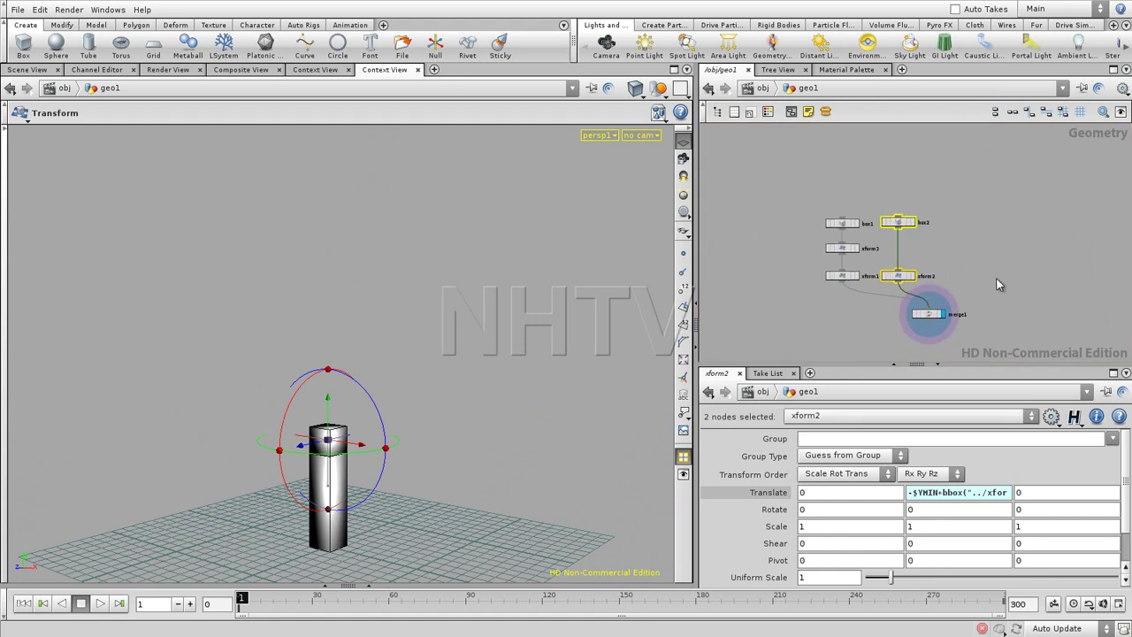
pyautogui.hotkey('ctrl', 'c')
pyautogui.moveTo(1007, 263); pyautogui.dragTo(850, 231, button='middle')
pyautogui.hotkey('ctrl', 'v')
pyautogui.hotkey('ctrl', 'v')
pyautogui.hotkey('ctrl', 'v')
pyautogui.hotkey('ctrl', 'v')
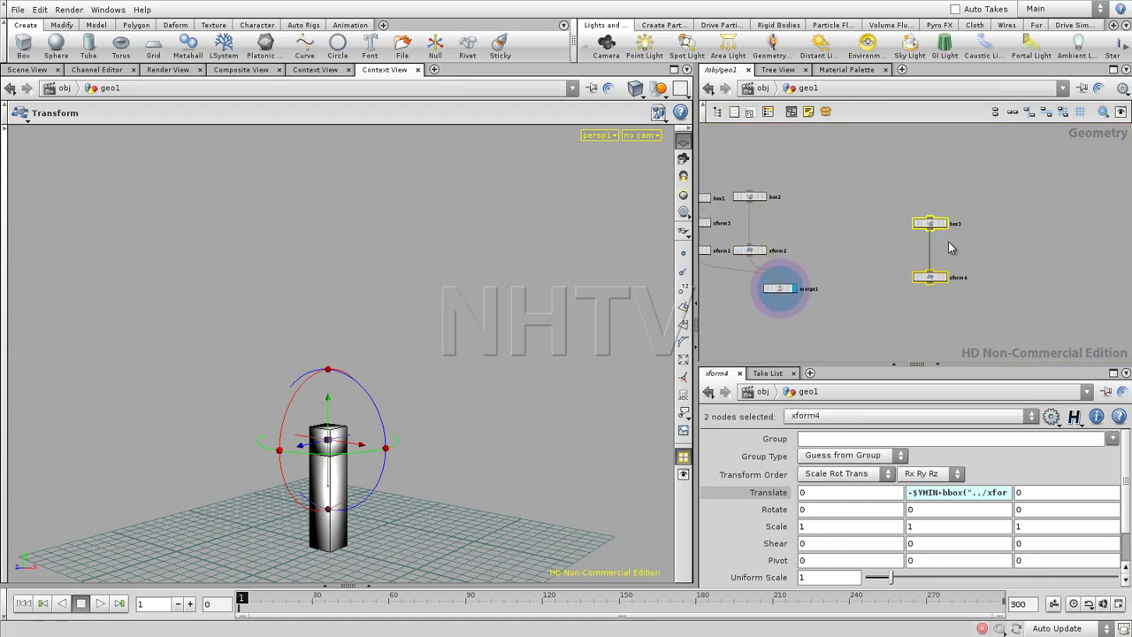
# Connect the outputs of the four pasted transforms, xform4 to xform7, into merge1.
pyautogui.moveTo(1064, 289); pyautogui.dragTo(1058, 194, button='middle')
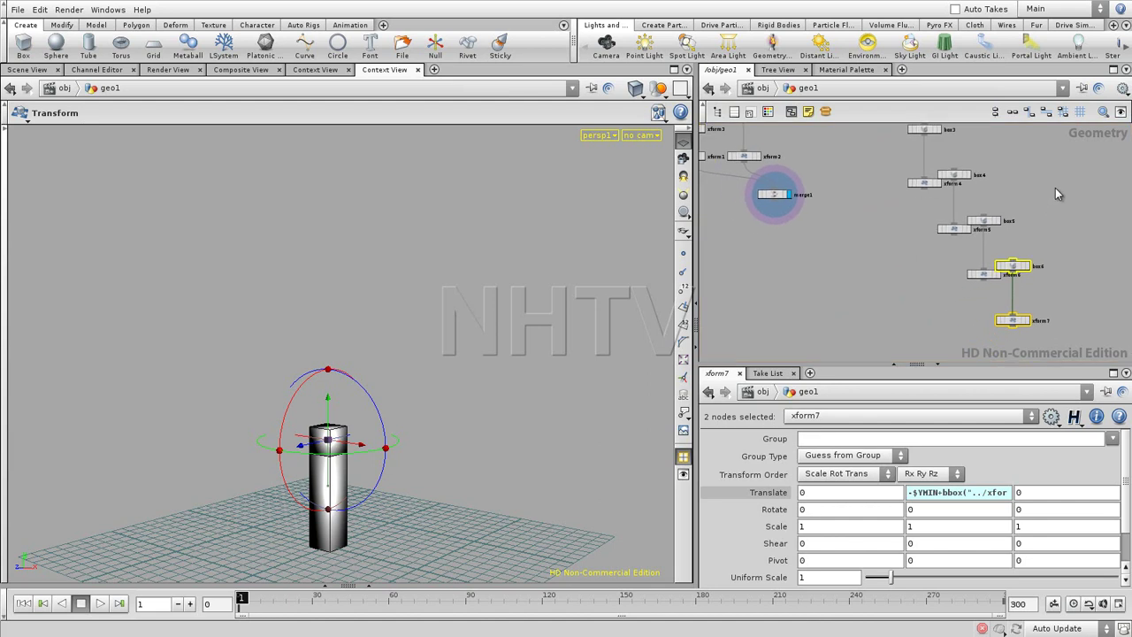
pyautogui.click(925, 183)
pyautogui.keyDown('shift'); pyautogui.click(954, 229); pyautogui.keyUp('shift')
pyautogui.keyDown('shift'); pyautogui.click(983, 275); pyautogui.keyUp('shift')
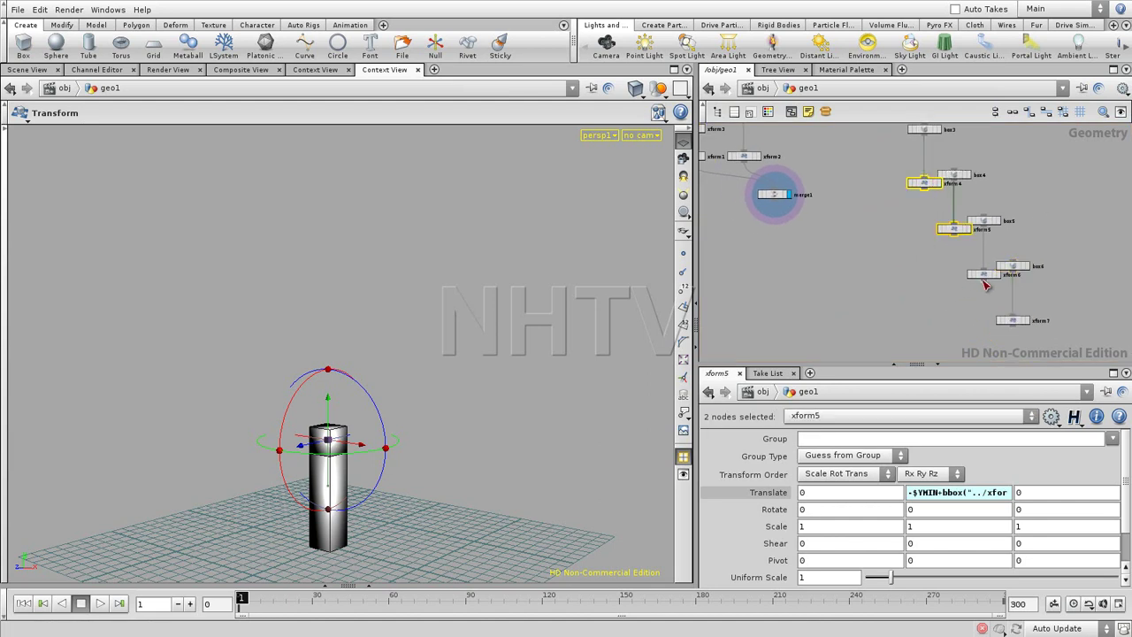
pyautogui.keyDown('shift'); pyautogui.click(1020, 325); pyautogui.keyUp('shift')
pyautogui.moveTo(925, 189); pyautogui.dragTo(776, 192)
pyautogui.moveTo(811, 228); pyautogui.dragTo(744, 236, button='middle')
# Change the bbox reference in xform4's Y translation expression from xform1 to xform2.
pyautogui.click(862, 190)
pyautogui.click(940, 494)
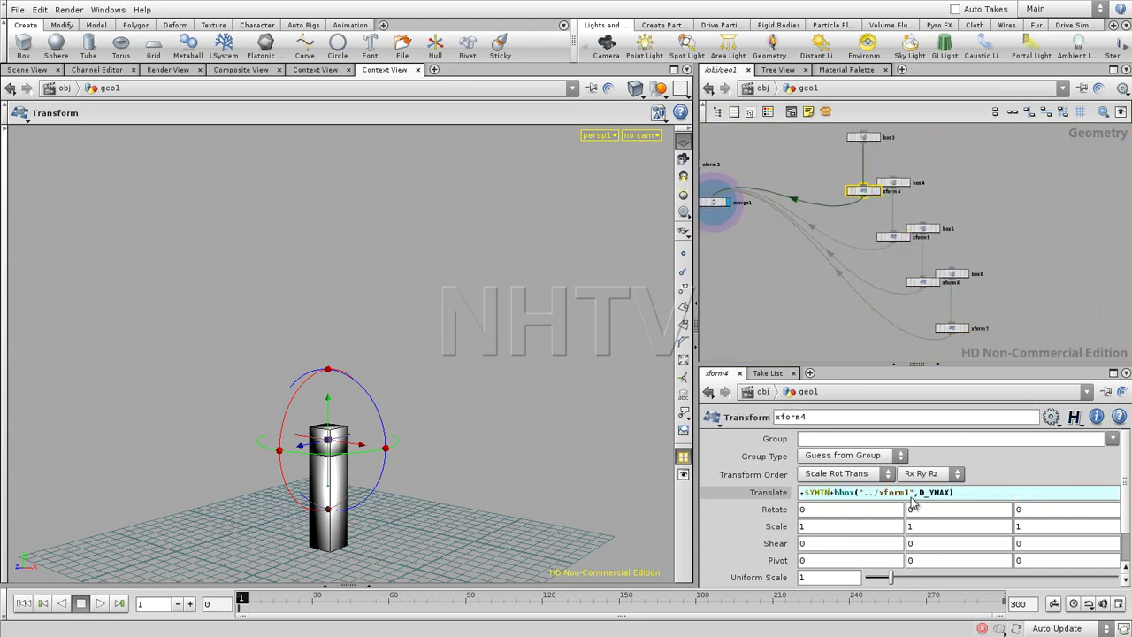
pyautogui.moveTo(777, 283); pyautogui.dragTo(812, 256, button='middle')
pyautogui.click(980, 498)
pyautogui.click(908, 492)
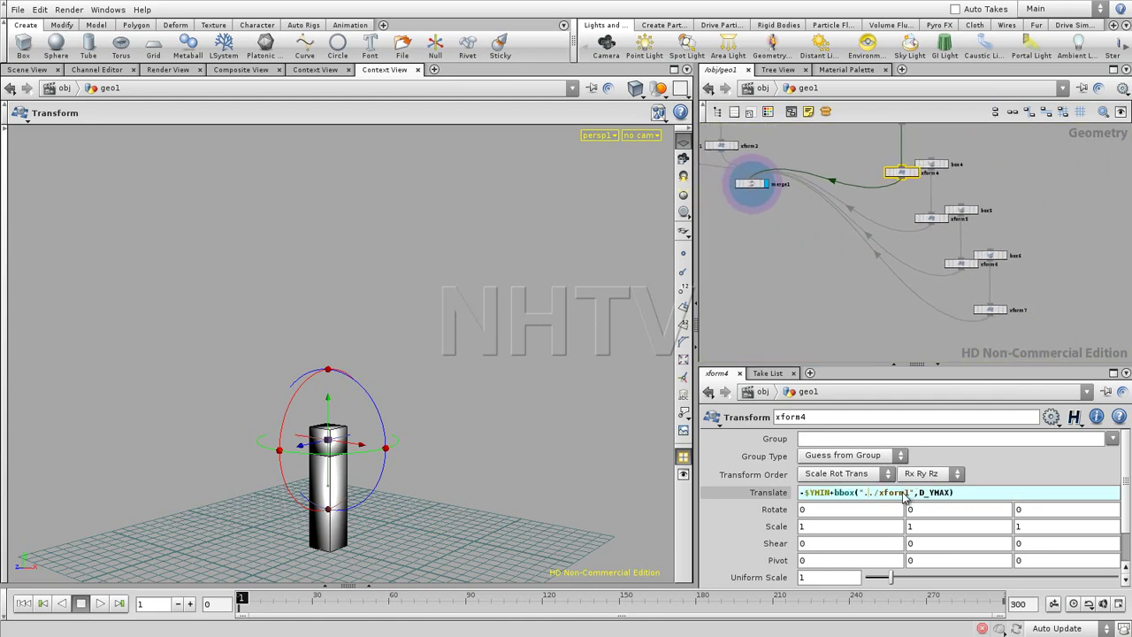
pyautogui.write('3')
pyautogui.press('Return')
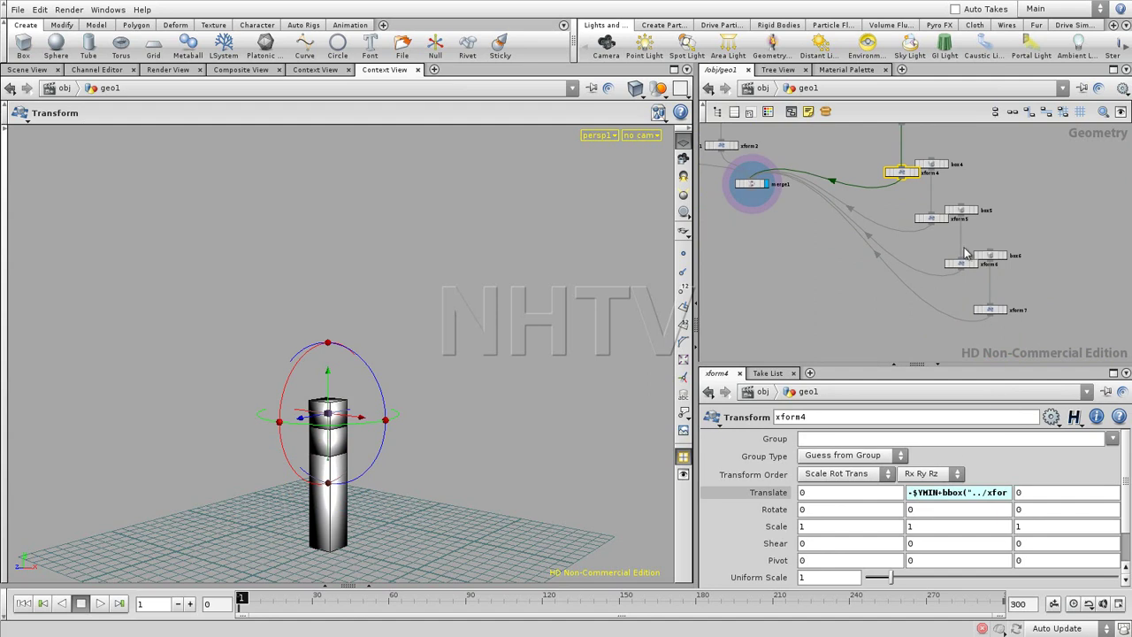
# Edit xform5's Y translation expression to read -$YMIN+bbox("../xform4",D_YMAX).
pyautogui.click(934, 221)
pyautogui.click(962, 499)
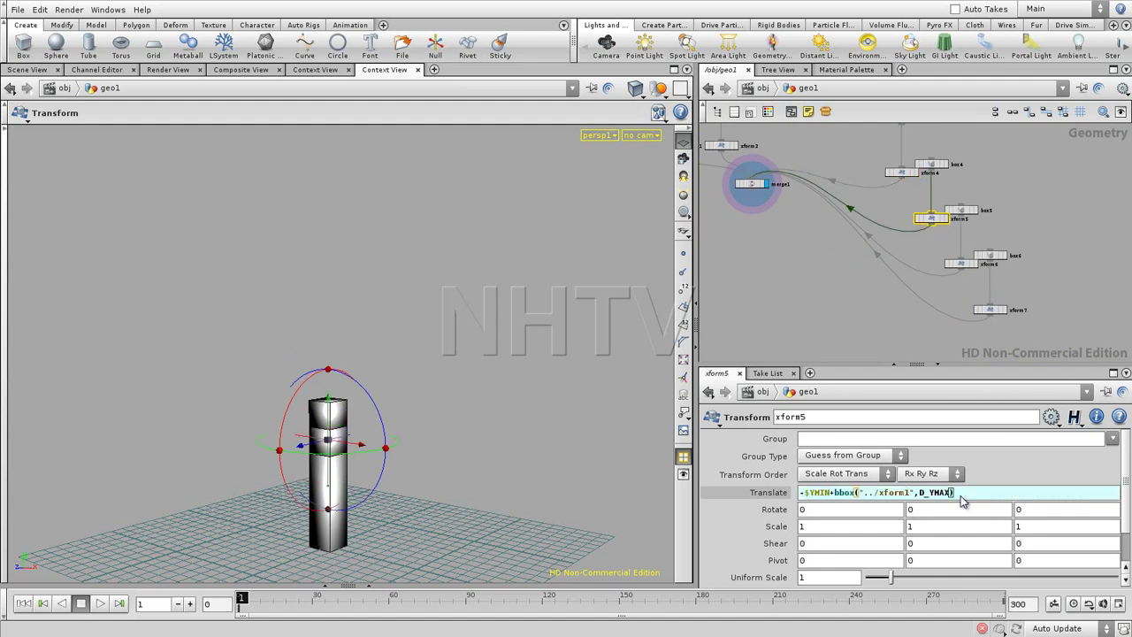
pyautogui.moveTo(910, 493); pyautogui.dragTo(903, 494)
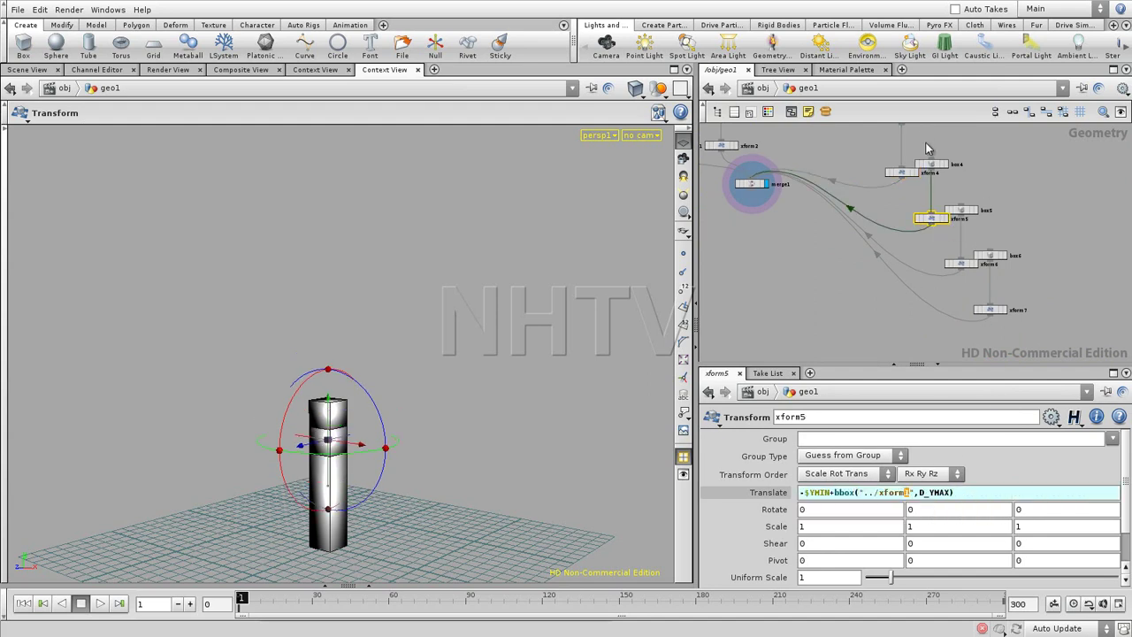
pyautogui.write('4')
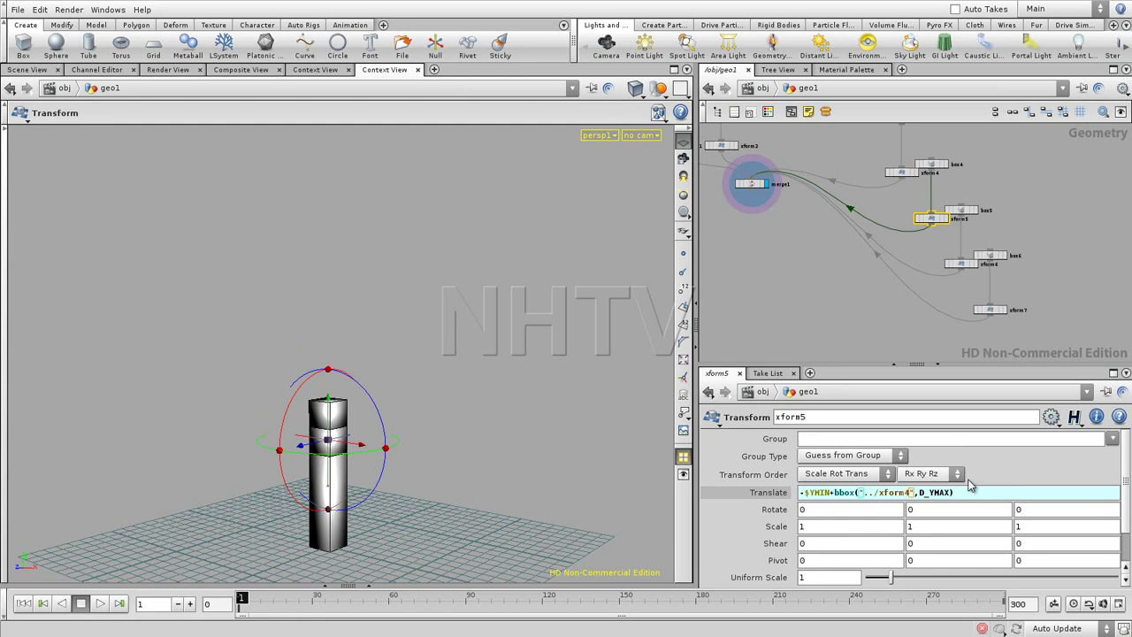
pyautogui.press('Return')
# Point the bbox reference in xform6's Y translation expression to ../xform5.
pyautogui.click(962, 263)
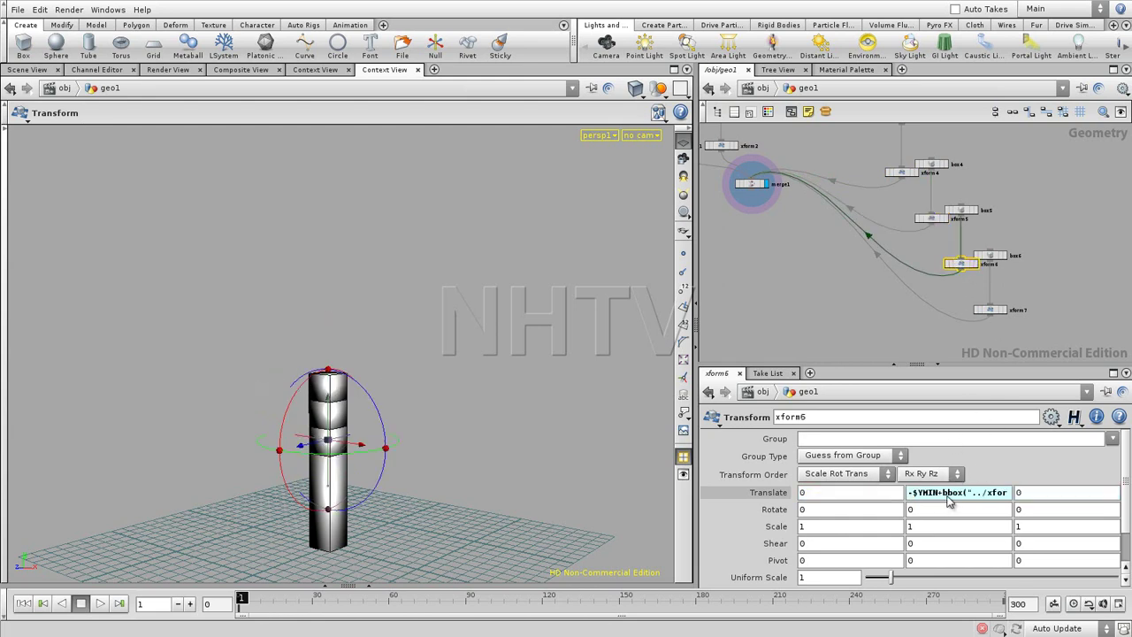
pyautogui.click(952, 504)
pyautogui.moveTo(914, 501); pyautogui.dragTo(912, 500)
pyautogui.write('5')
pyautogui.press('Return')
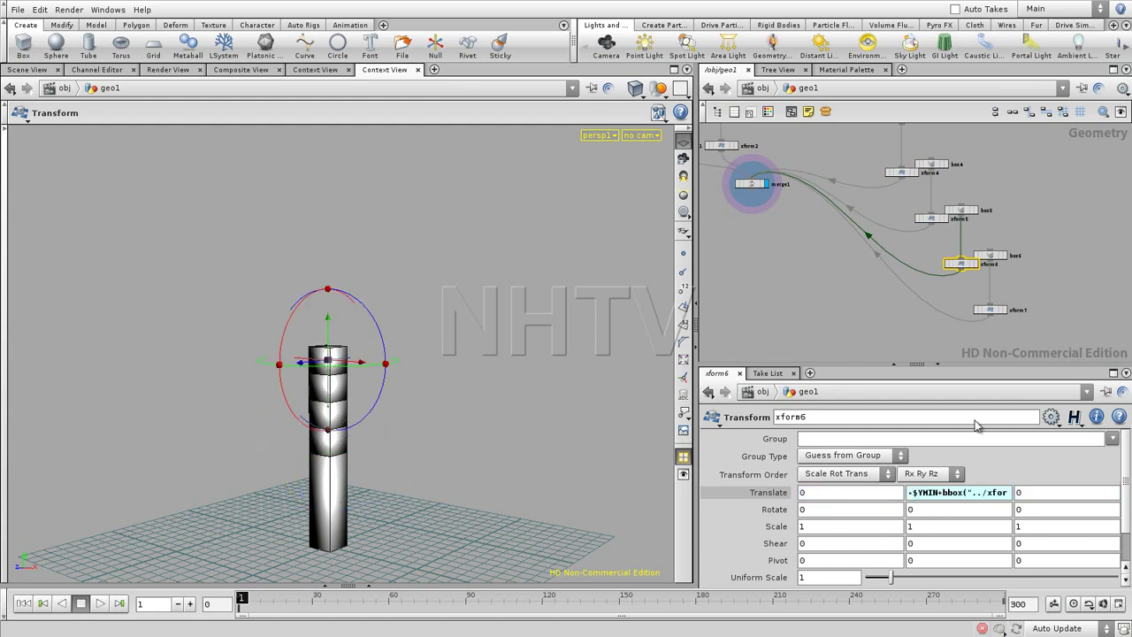
# Point the bbox reference in xform7's Y translation expression to ../xform6 and deselect the node.
pyautogui.click(991, 309)
pyautogui.click(930, 493)
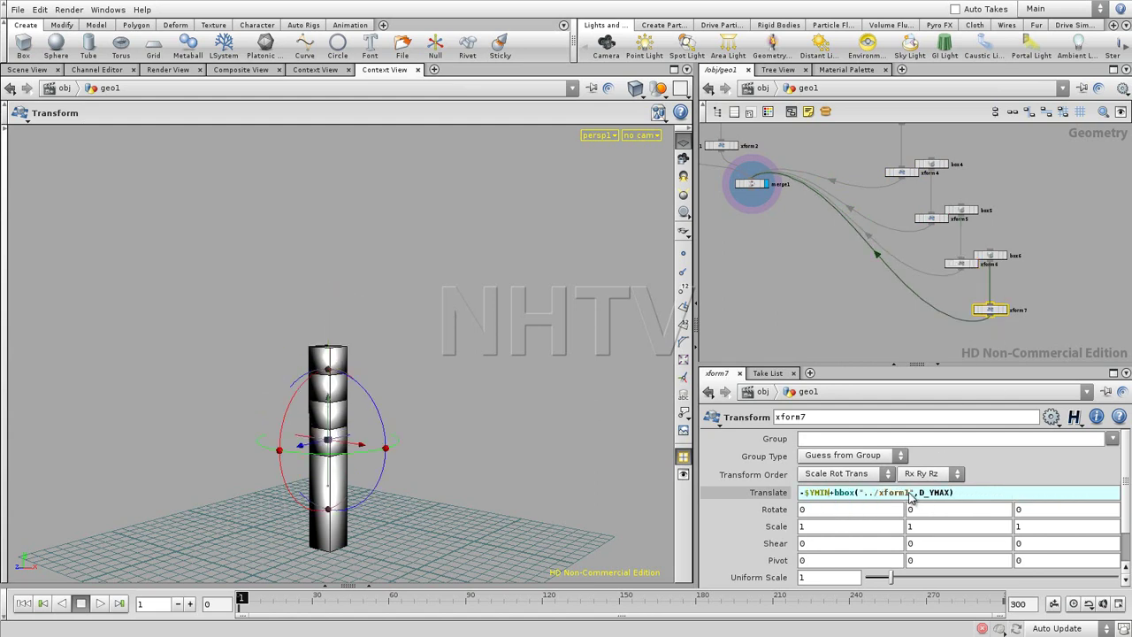
pyautogui.write('6')
pyautogui.press('Return')
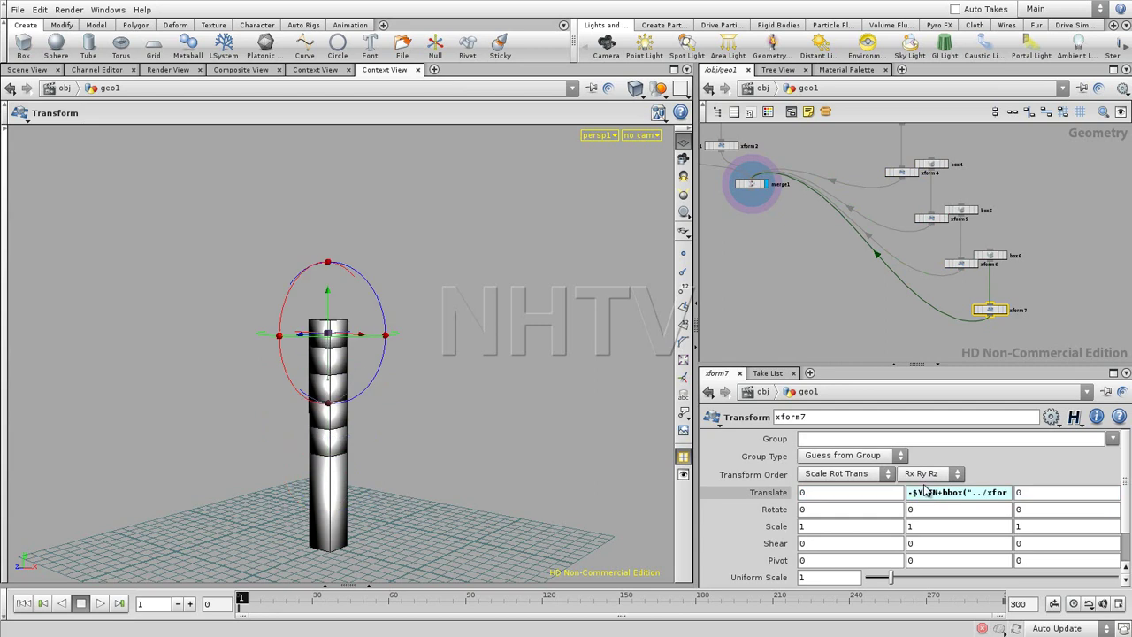
pyautogui.click(869, 324)
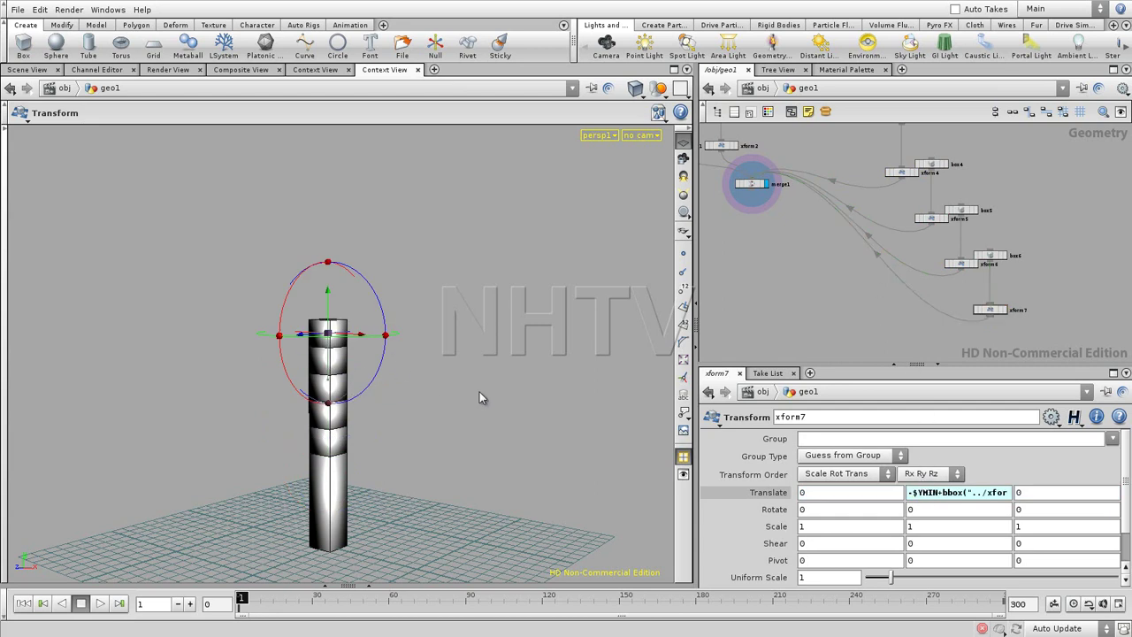
# Try to stretch the stacked box in xform5 to a Y scale of about 2.7, and undo the scaling.
pyautogui.moveTo(829, 277); pyautogui.dragTo(820, 328, button='middle')
pyautogui.click(923, 268)
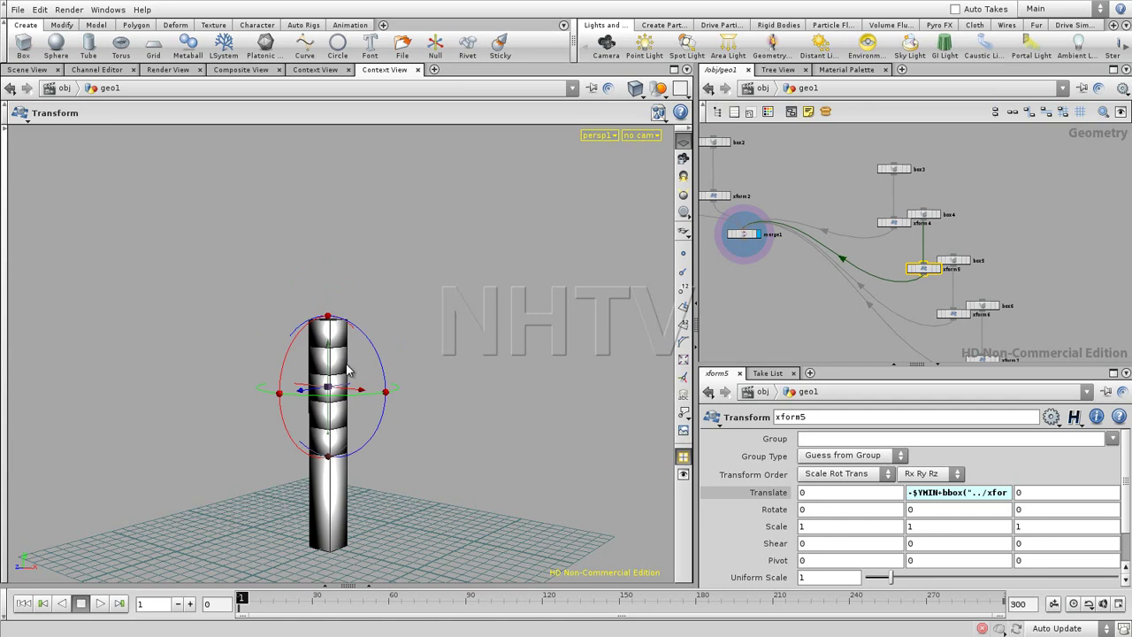
pyautogui.moveTo(329, 345); pyautogui.dragTo(327, 274)
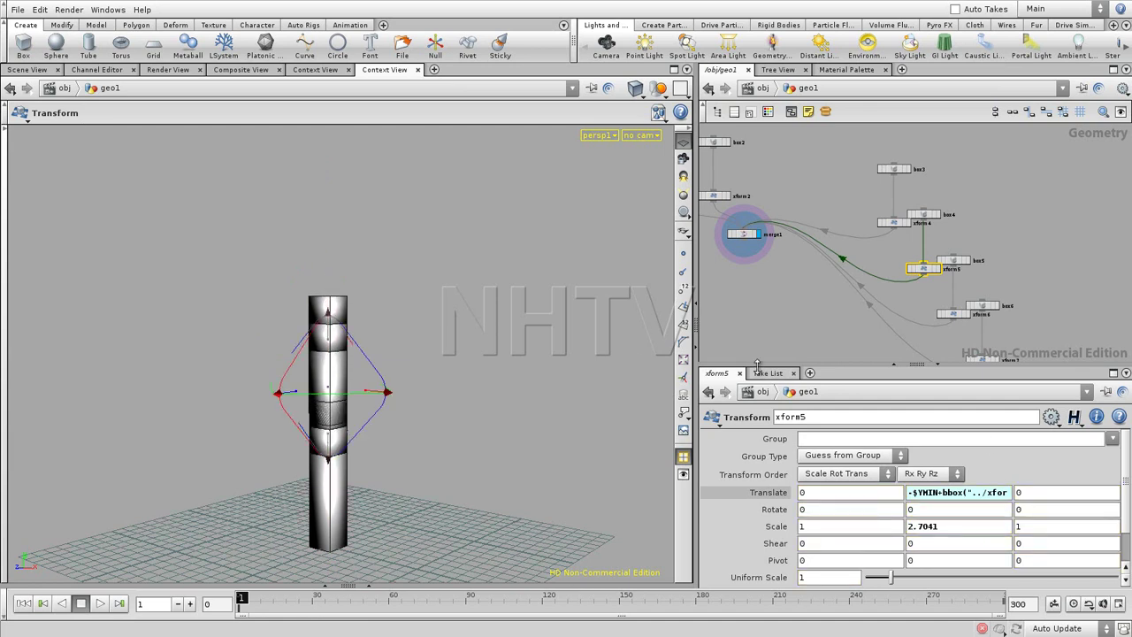
pyautogui.hotkey('ctrl', 'z')
pyautogui.hotkey('ctrl', 'z')
# Spread box4 and xform5 apart and insert a new Transform node on the wire between them.
pyautogui.moveTo(936, 275); pyautogui.dragTo(927, 255, button='middle')
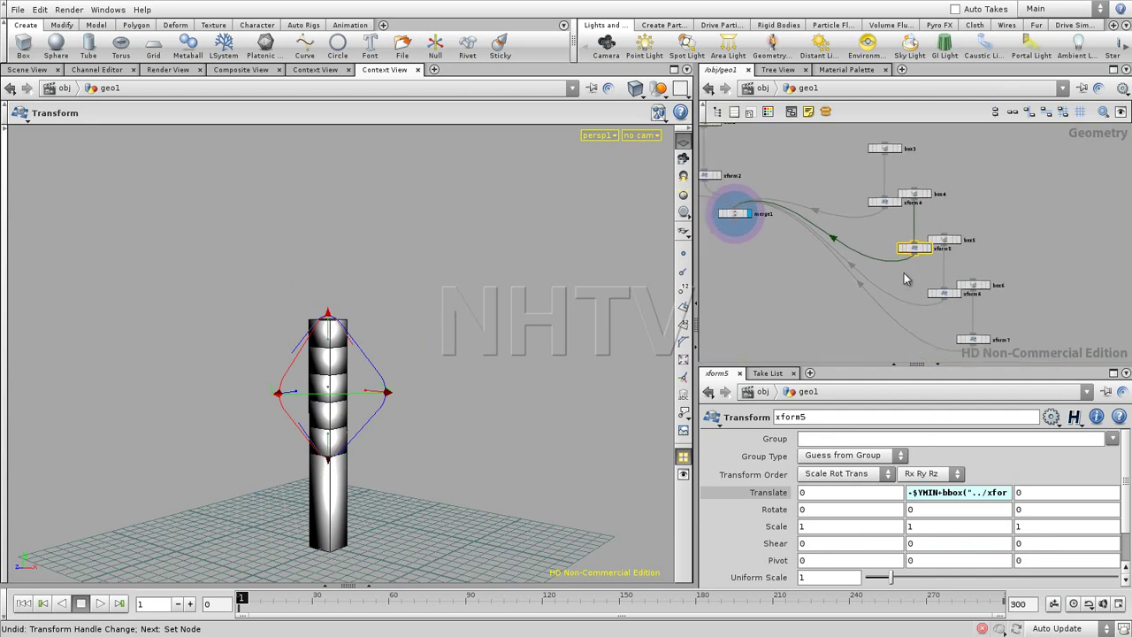
pyautogui.moveTo(920, 253); pyautogui.dragTo(904, 255)
pyautogui.moveTo(916, 194); pyautogui.dragTo(945, 173)
pyautogui.moveTo(975, 220); pyautogui.dragTo(973, 229, button='middle')
pyautogui.scroll(4, 973, 229)
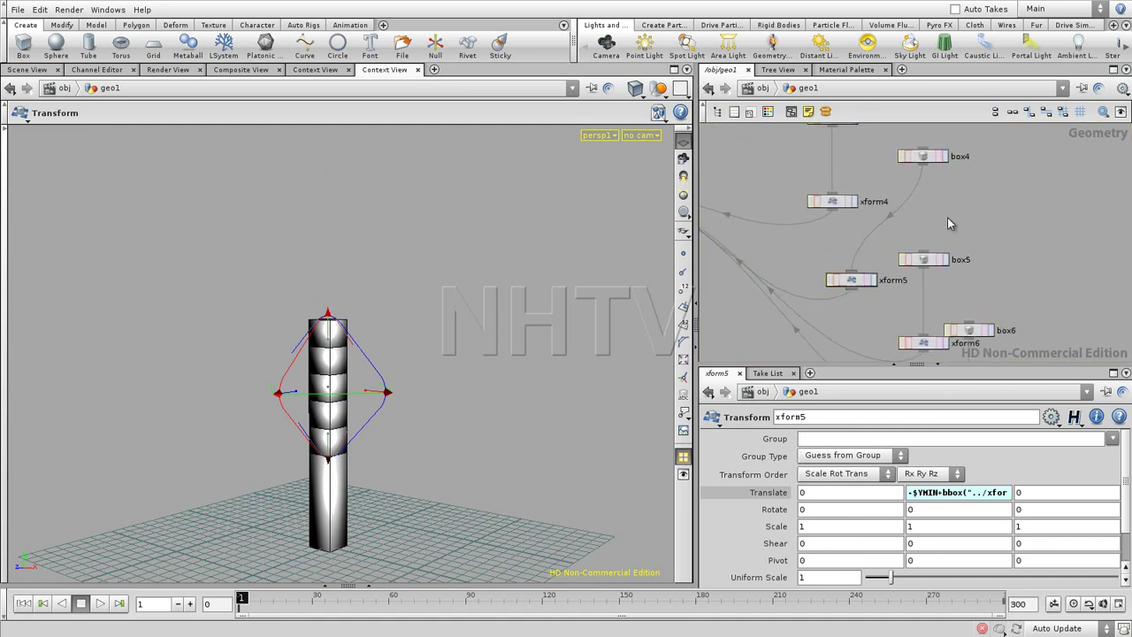
pyautogui.press('Tab')
pyautogui.write('tr')
pyautogui.click(1083, 265)
pyautogui.click(920, 201)
pyautogui.moveTo(920, 203); pyautogui.dragTo(925, 195)
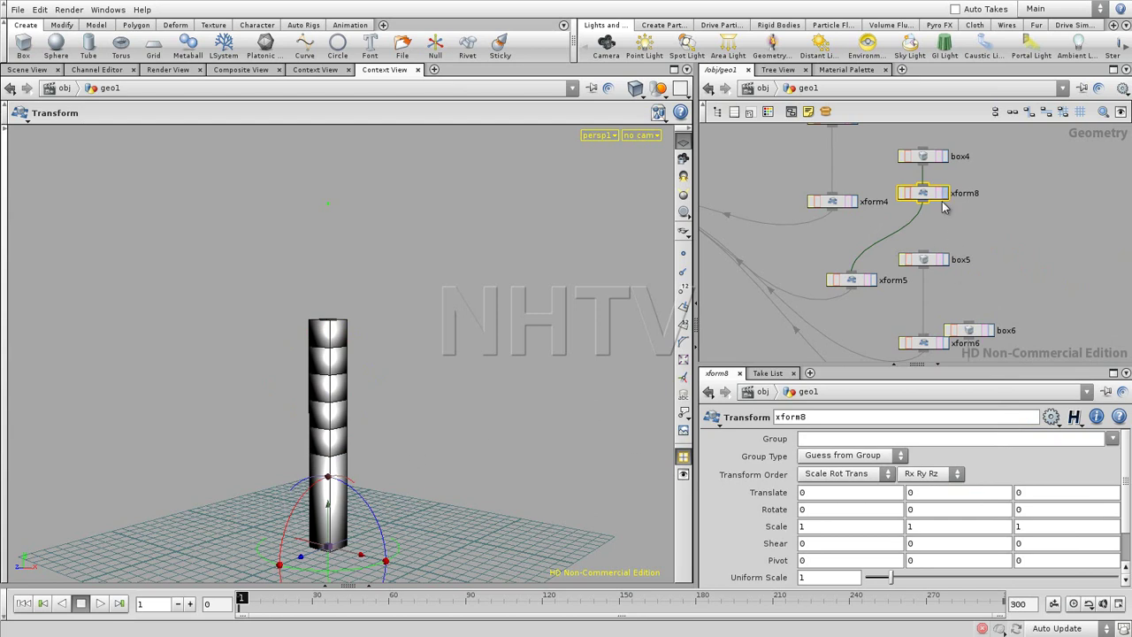
# Stretch box4 vertically with the scale handle of xform8 to a Y scale of about 3.49.
pyautogui.press('s')
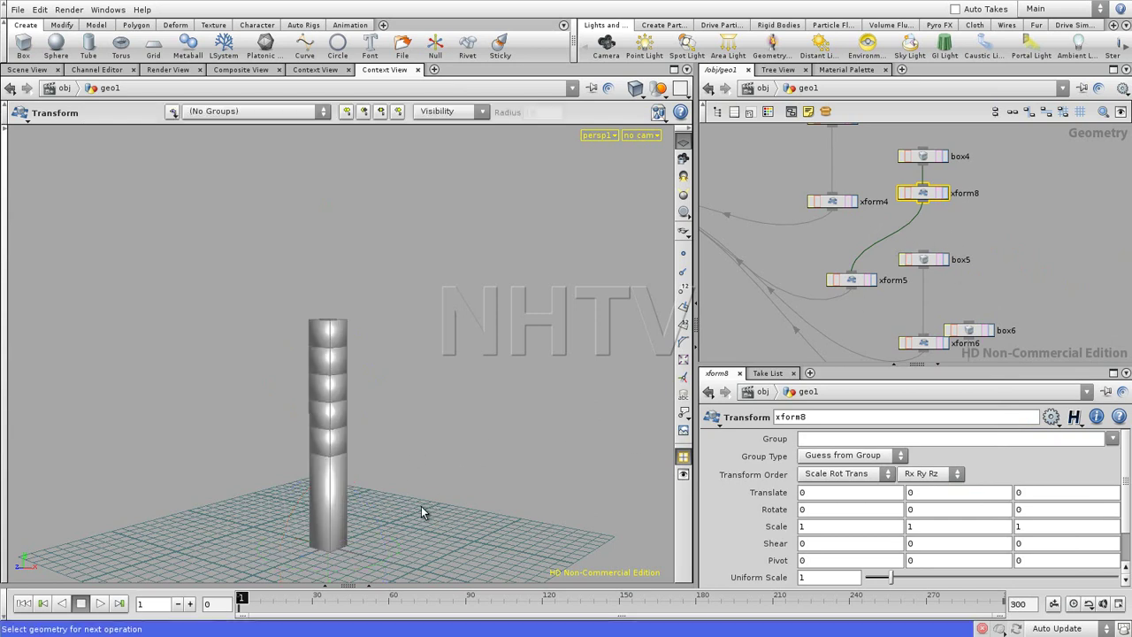
pyautogui.click(923, 197)
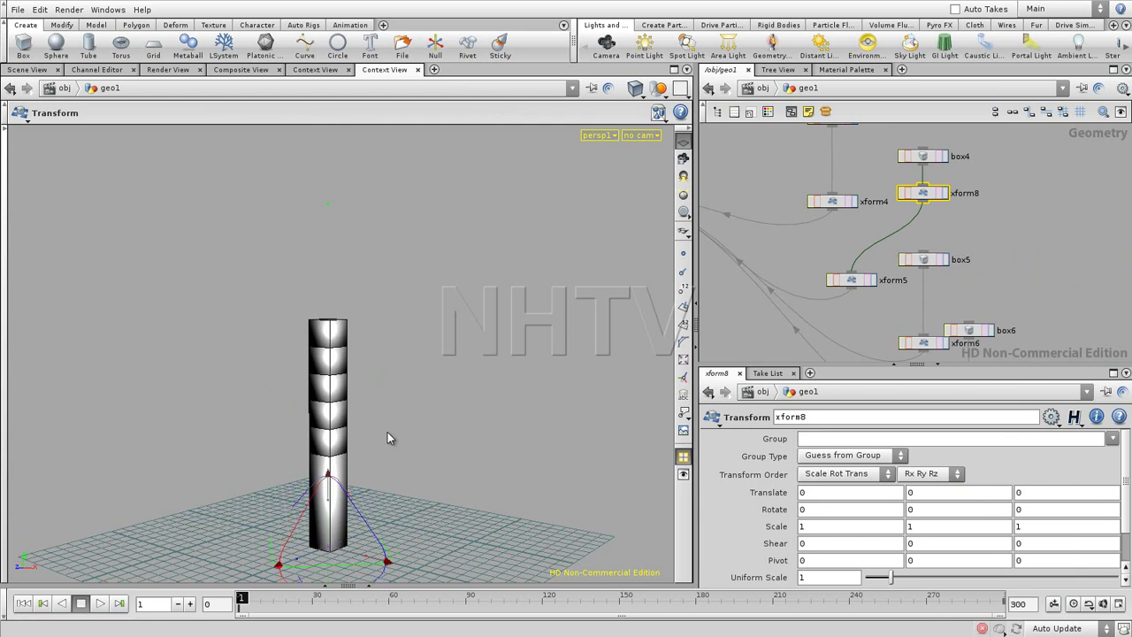
pyautogui.moveTo(334, 506); pyautogui.dragTo(337, 398)
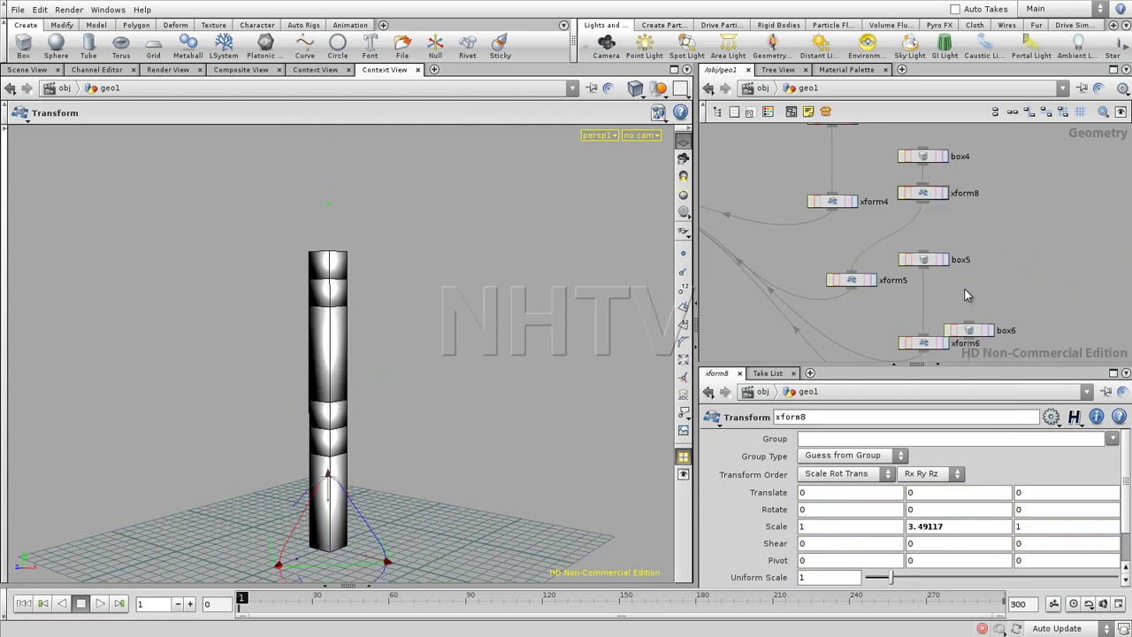
# Move box1 away from the other nodes and delete every node in the network except box1.
pyautogui.moveTo(789, 341); pyautogui.dragTo(909, 356, button='middle')
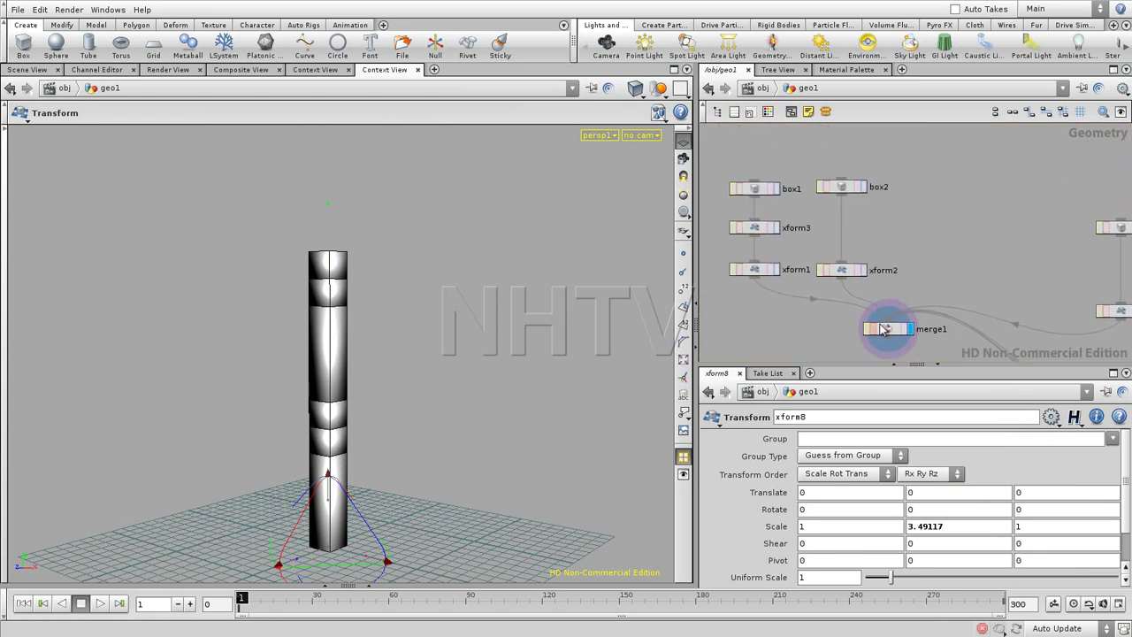
pyautogui.moveTo(884, 329); pyautogui.dragTo(849, 300, button='middle')
pyautogui.scroll(-5, 882, 310)
pyautogui.scroll(-3, 884, 308)
pyautogui.moveTo(819, 228); pyautogui.dragTo(793, 206)
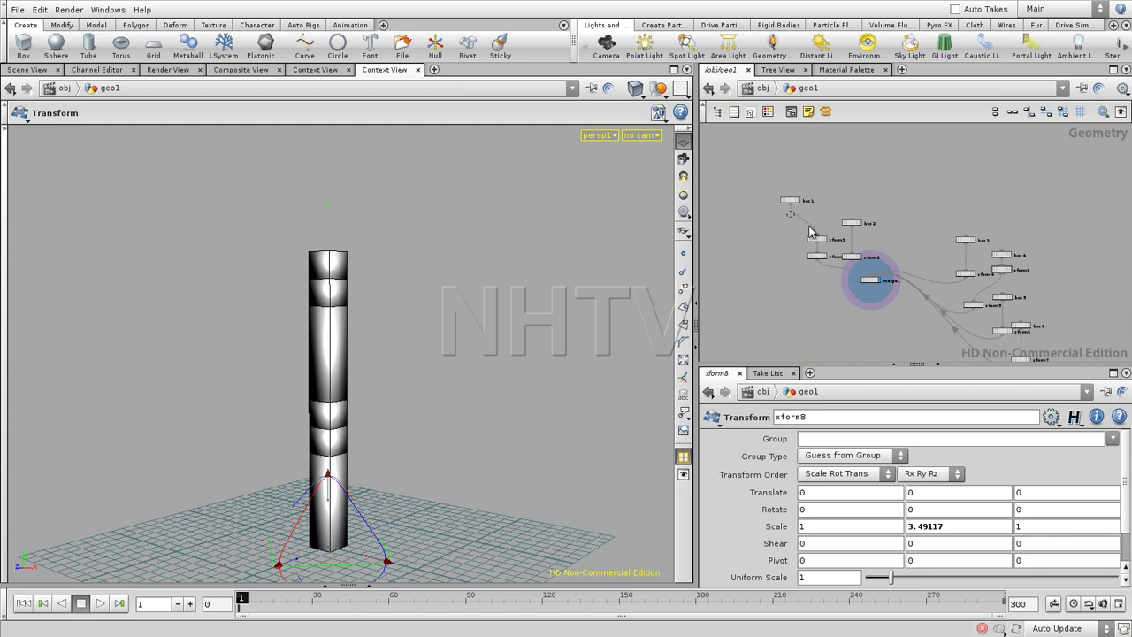
pyautogui.hotkey('ctrl', 'a')
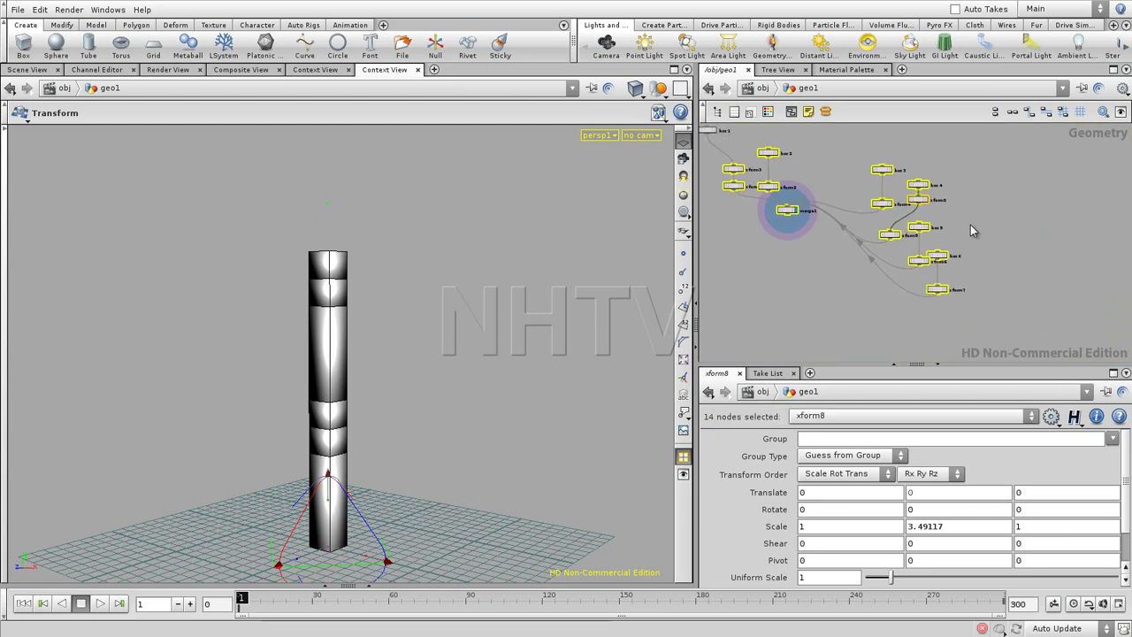
pyautogui.press('Delete')
pyautogui.press('h')
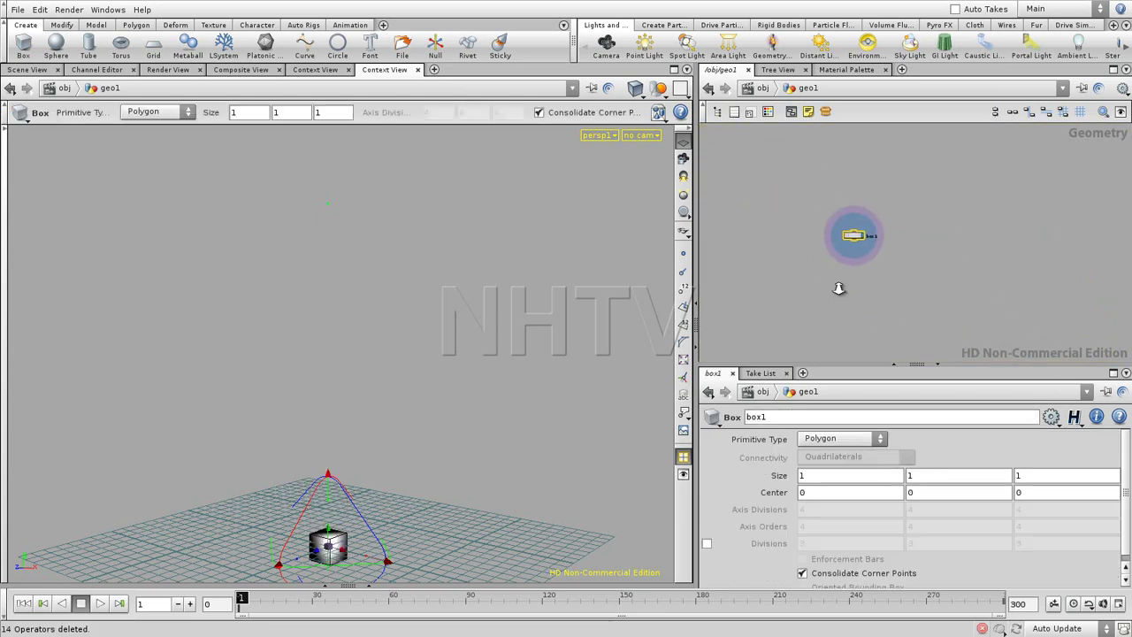
pyautogui.scroll(2, 867, 321)
pyautogui.scroll(1, 857, 297)
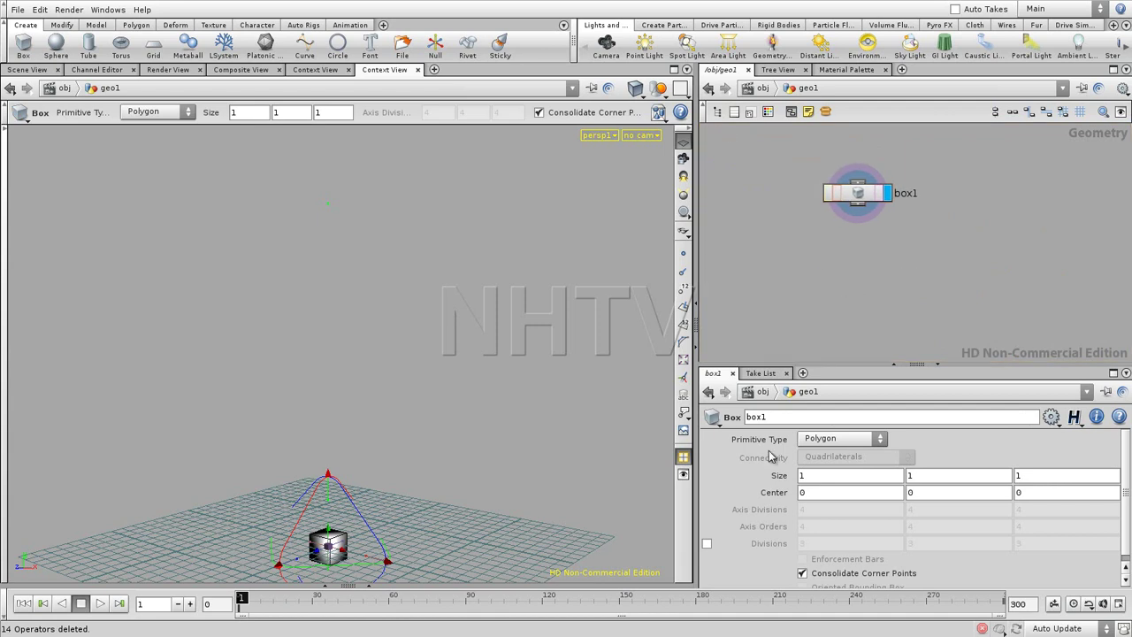
# Add a ForEach node to the network and place it below box1.
pyautogui.press('Tab')
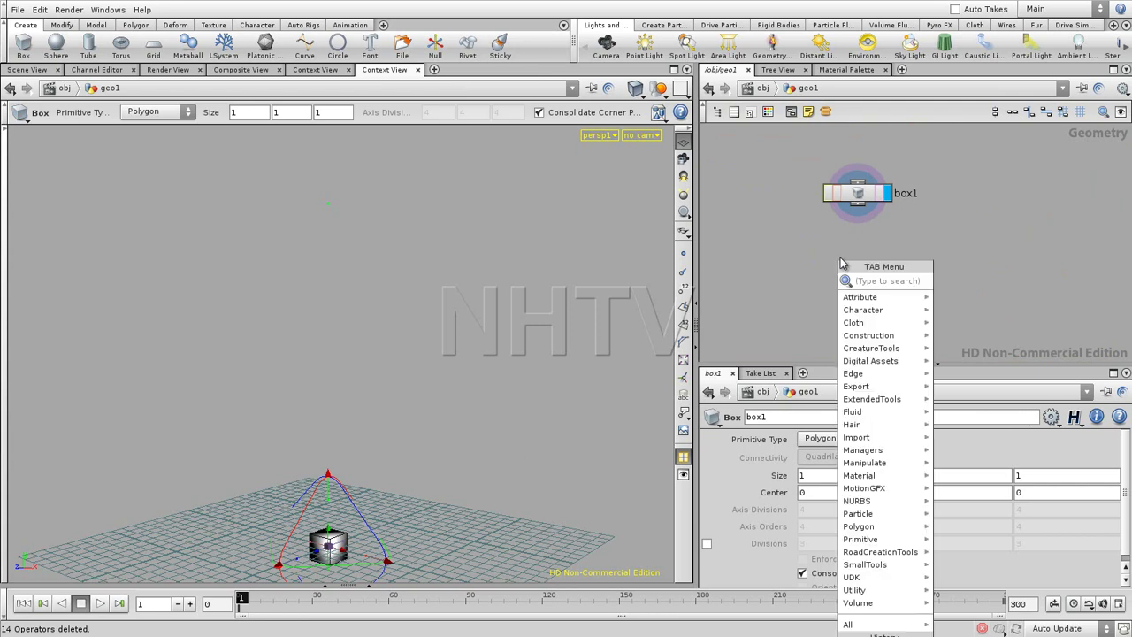
pyautogui.write('fo')
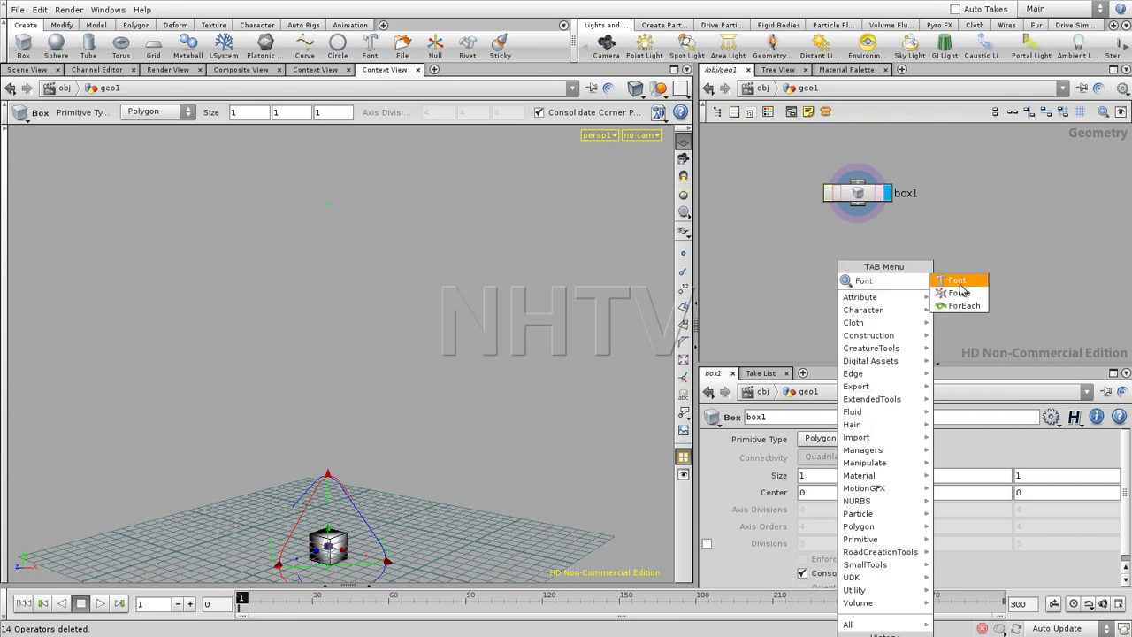
pyautogui.click(964, 307)
pyautogui.click(850, 254)
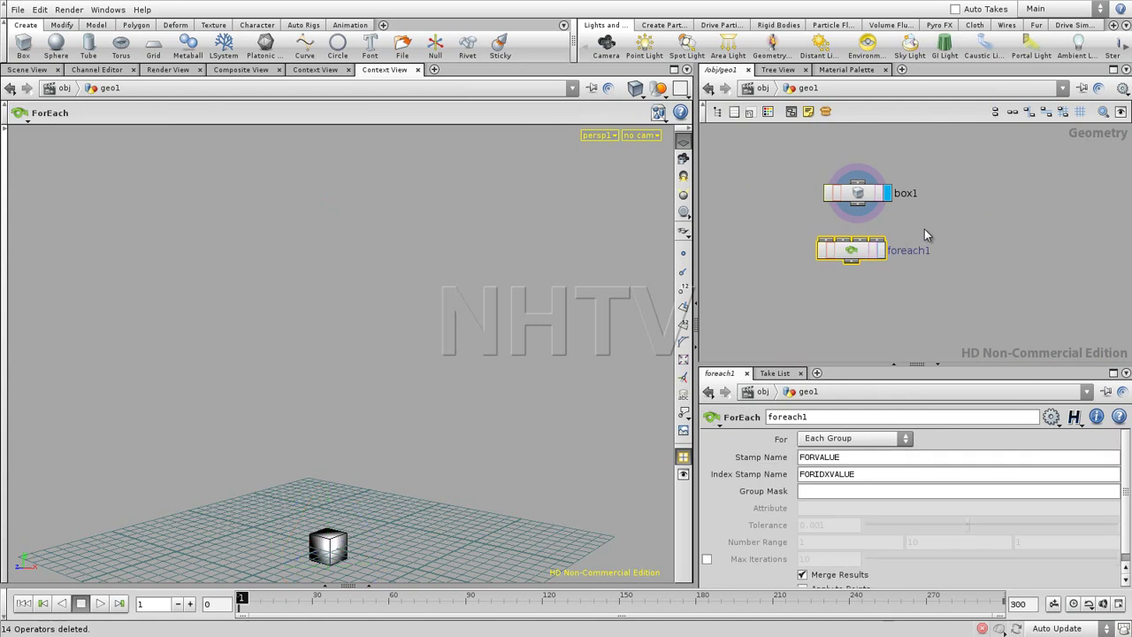
pyautogui.moveTo(850, 254); pyautogui.dragTo(850, 273)
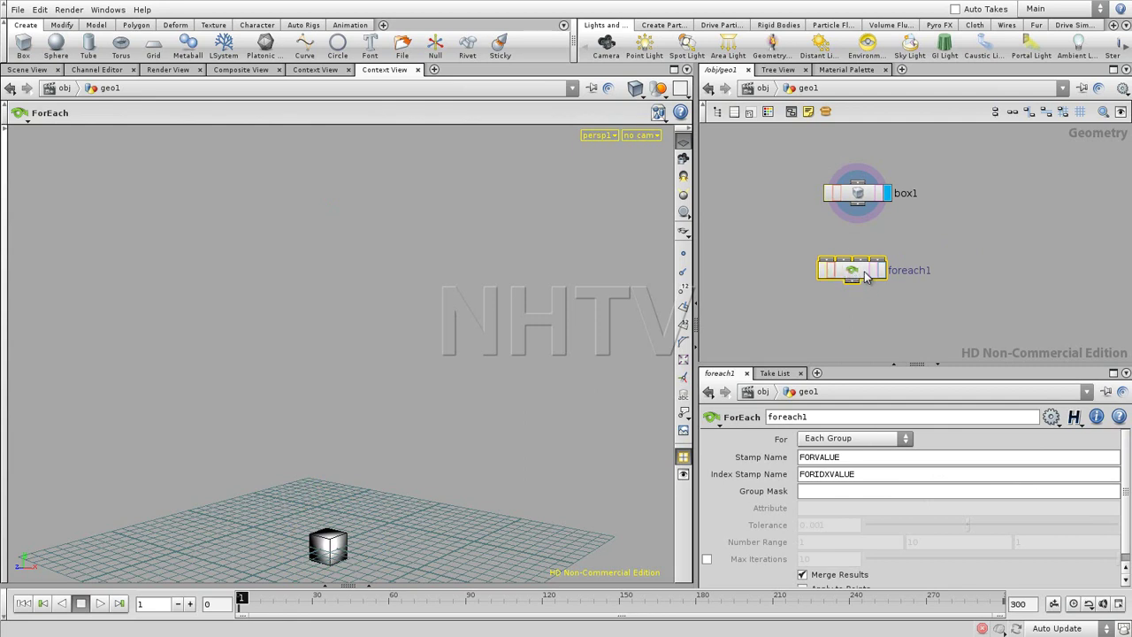
pyautogui.moveTo(854, 276); pyautogui.dragTo(857, 274)
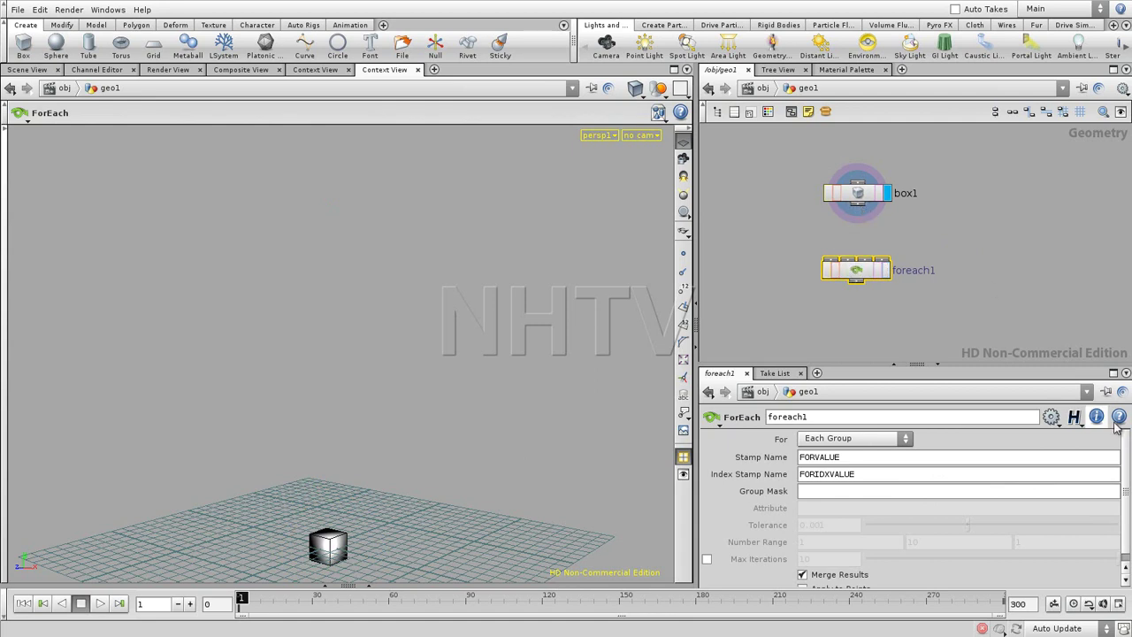
# Enlarge the parameter area and set foreach1 to loop for Each Number.
pyautogui.moveTo(1032, 361); pyautogui.dragTo(1027, 308)
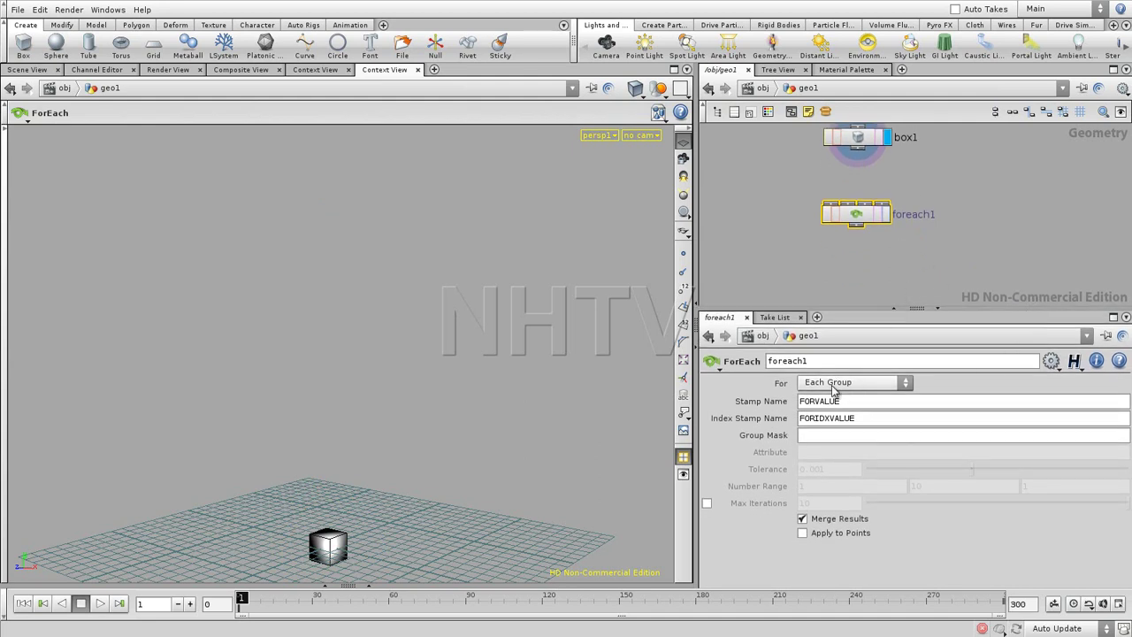
pyautogui.click(902, 383)
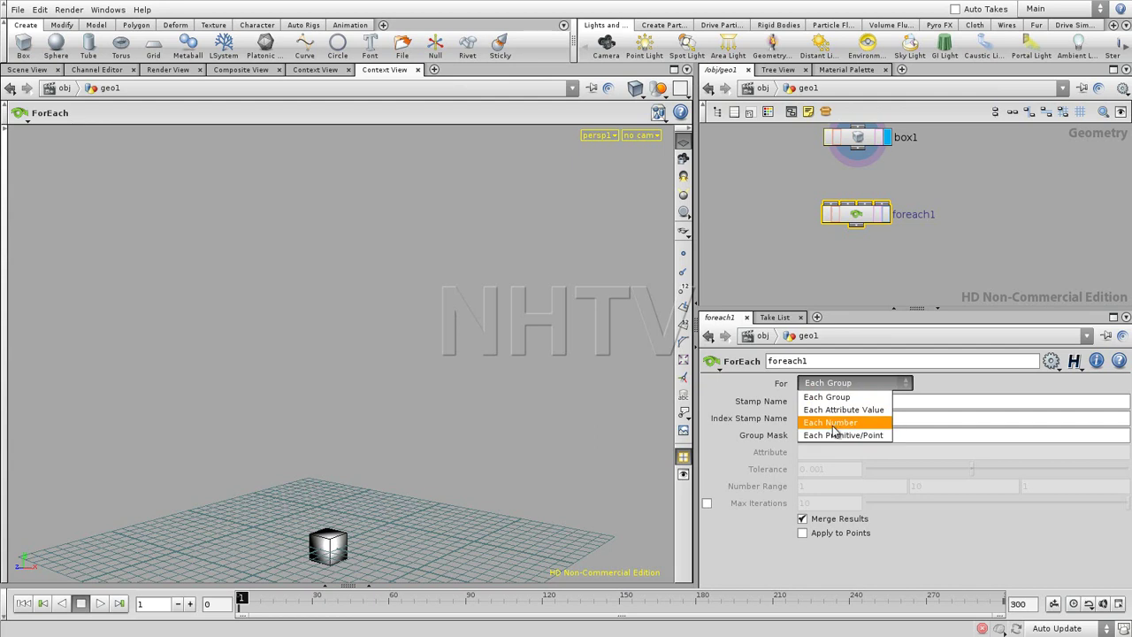
pyautogui.click(833, 424)
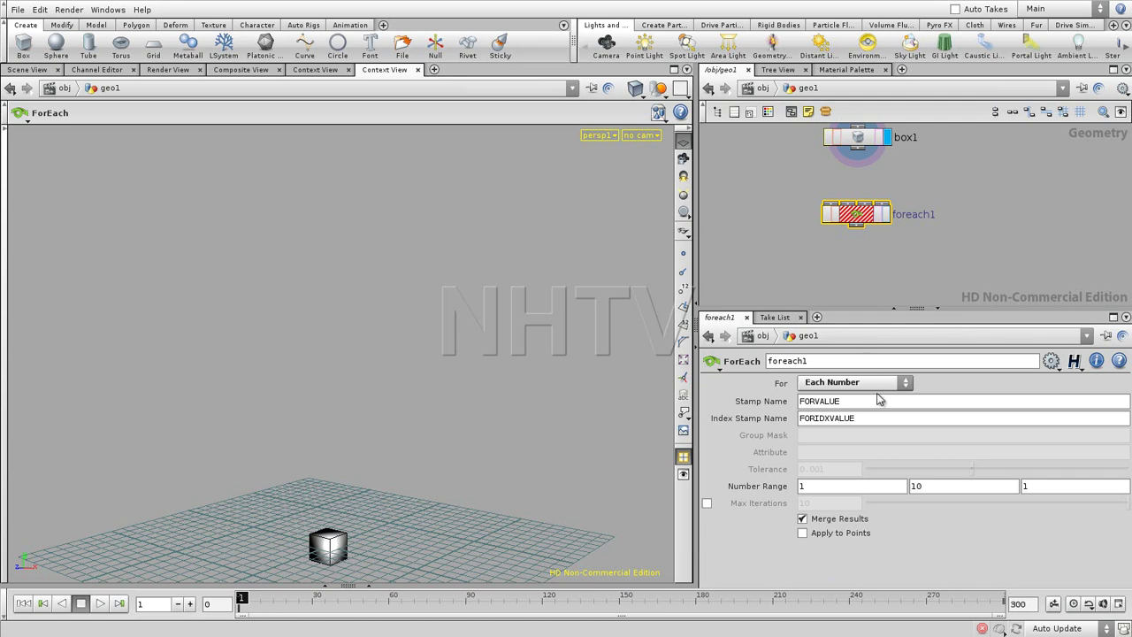
pyautogui.moveTo(868, 311); pyautogui.dragTo(868, 334)
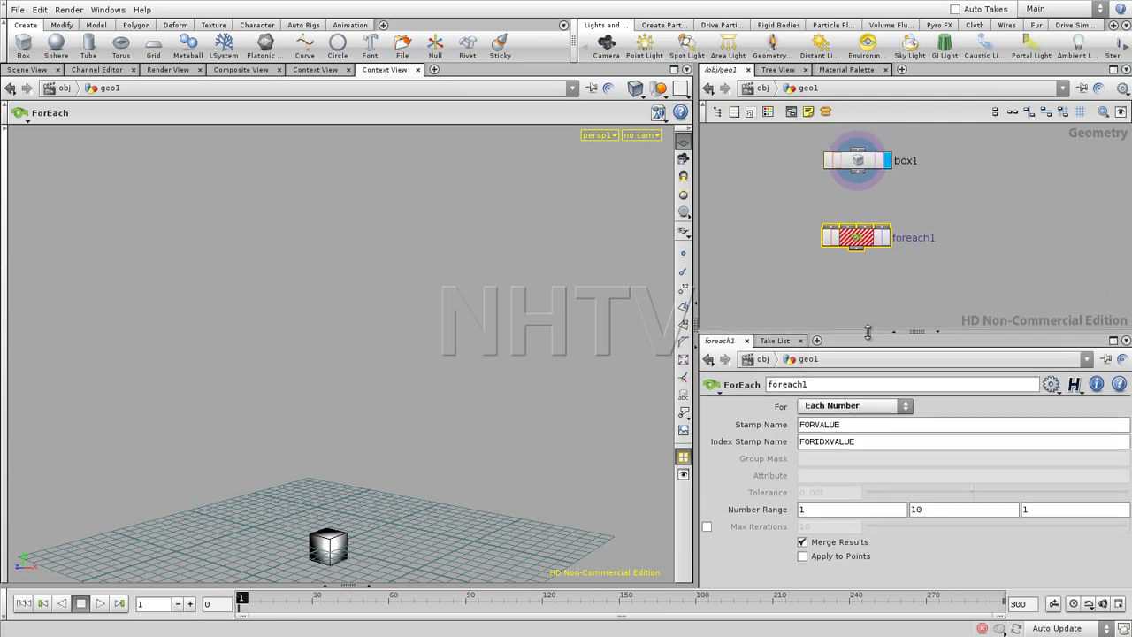
# Highlight the index stamp name FORIDXVALUE in the foreach1 parameters.
pyautogui.moveTo(916, 273); pyautogui.dragTo(892, 276, button='middle')
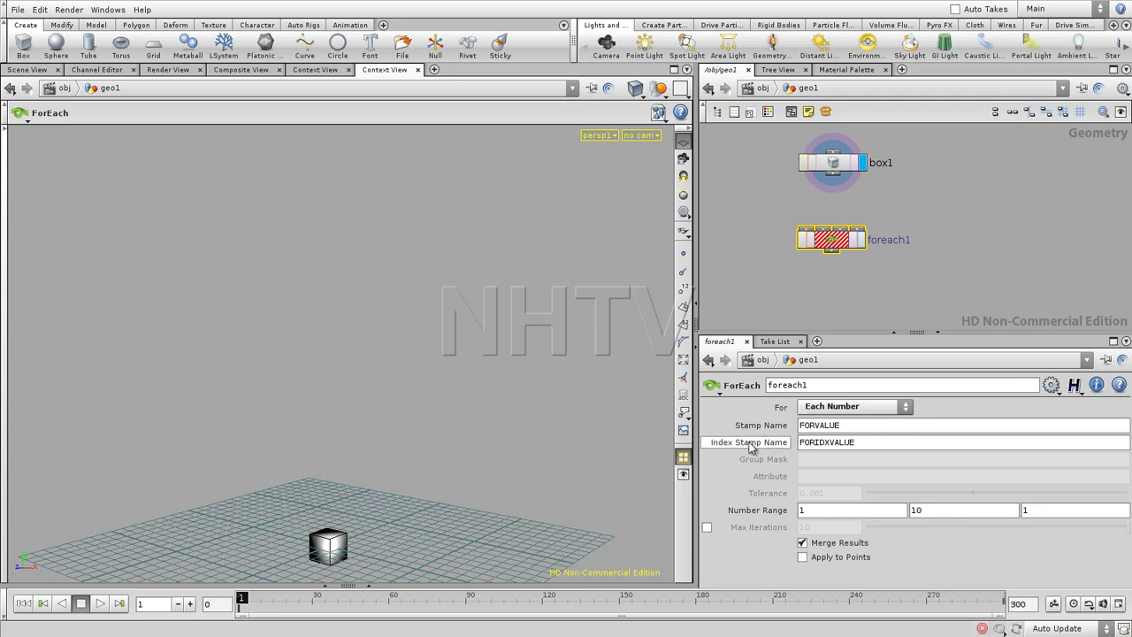
pyautogui.moveTo(860, 445); pyautogui.dragTo(799, 445)
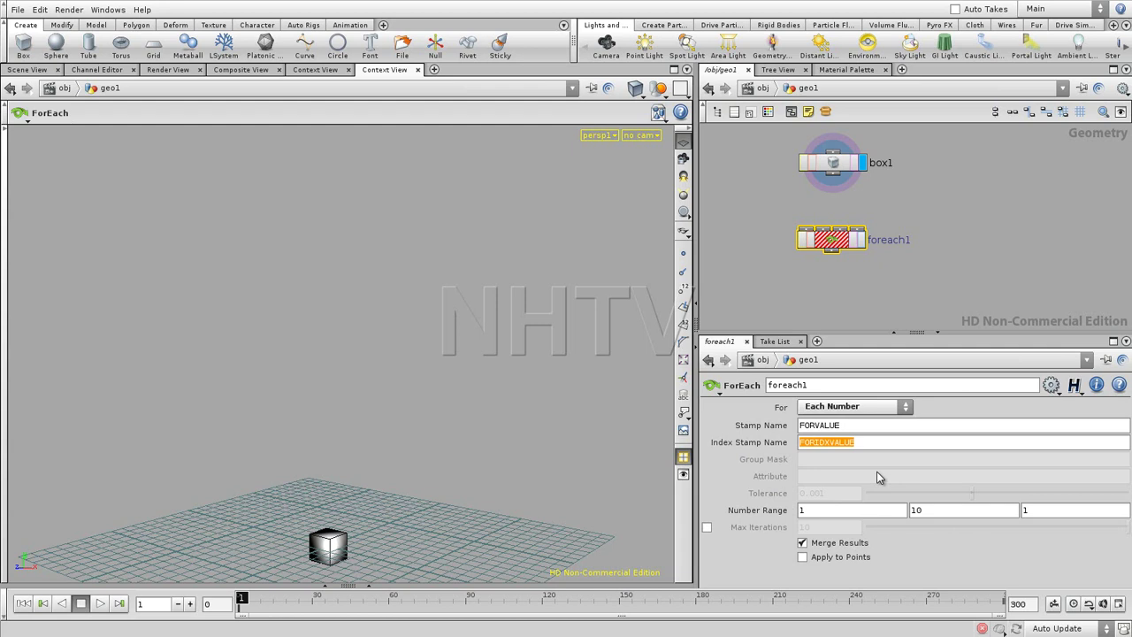
# Set foreach1's index stamp name to blahblah.
pyautogui.write('blahblah')
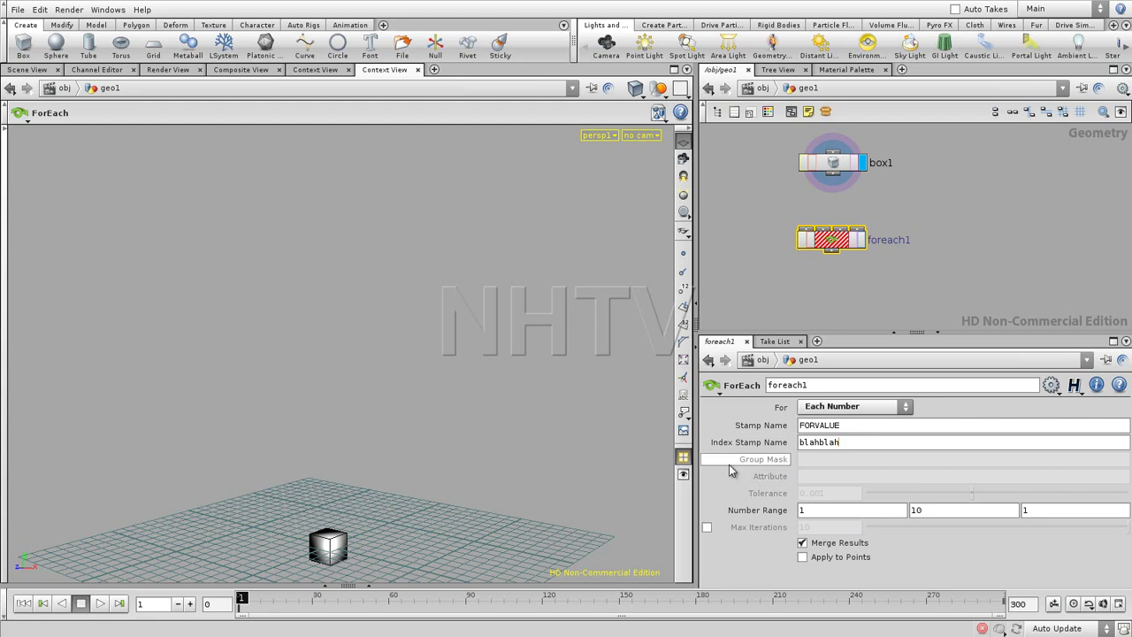
pyautogui.moveTo(729, 471)
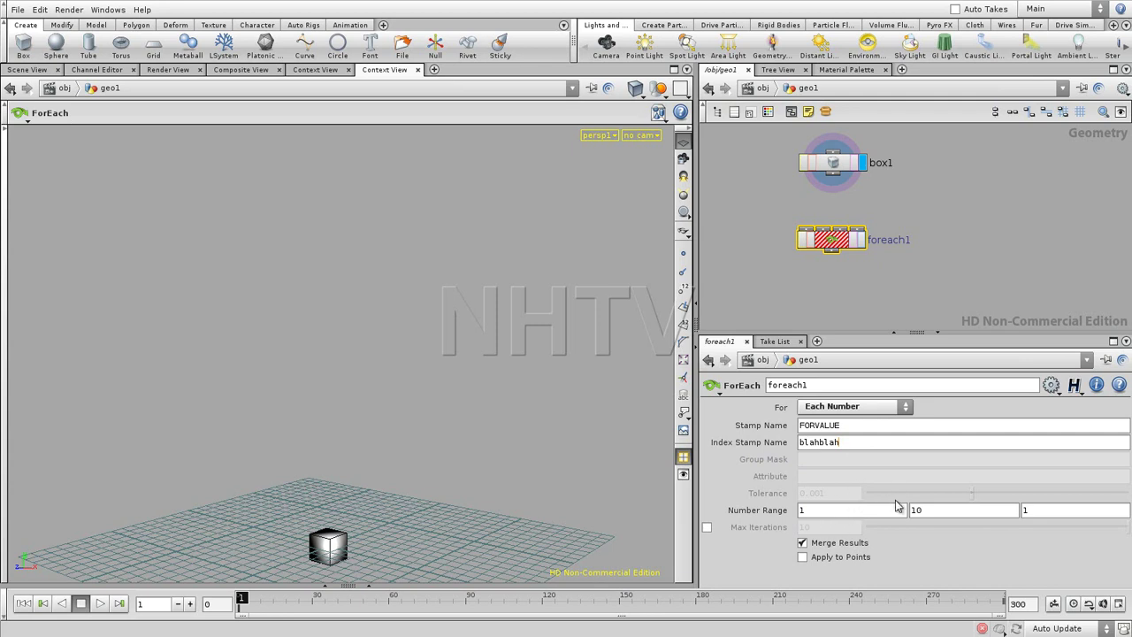
# Wire box1 into the first and second inputs of foreach1, line up the two nodes vertically, and display foreach1.
pyautogui.scroll(3, 936, 223)
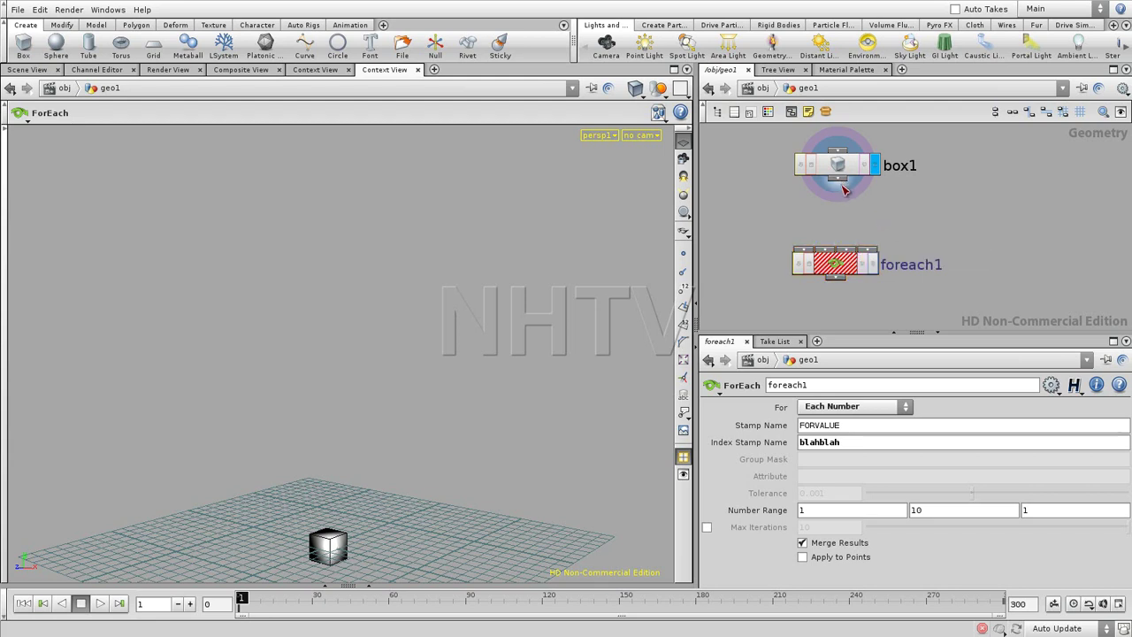
pyautogui.moveTo(840, 184); pyautogui.dragTo(807, 252)
pyautogui.moveTo(850, 174); pyautogui.dragTo(813, 157)
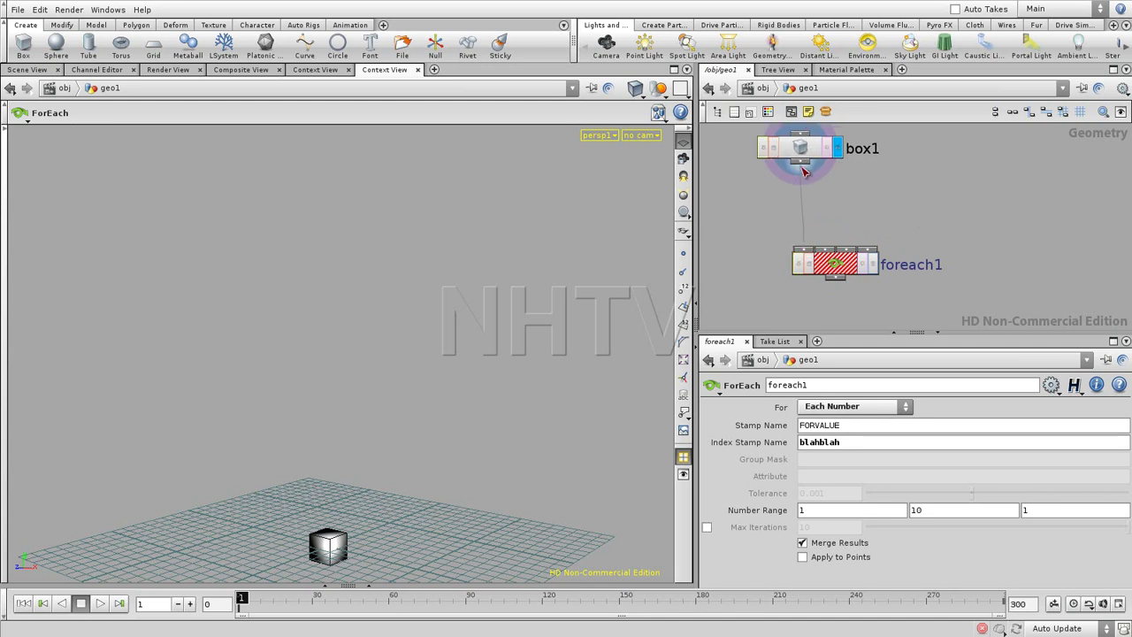
pyautogui.click(837, 246)
pyautogui.moveTo(863, 270); pyautogui.dragTo(809, 260)
pyautogui.click(863, 262)
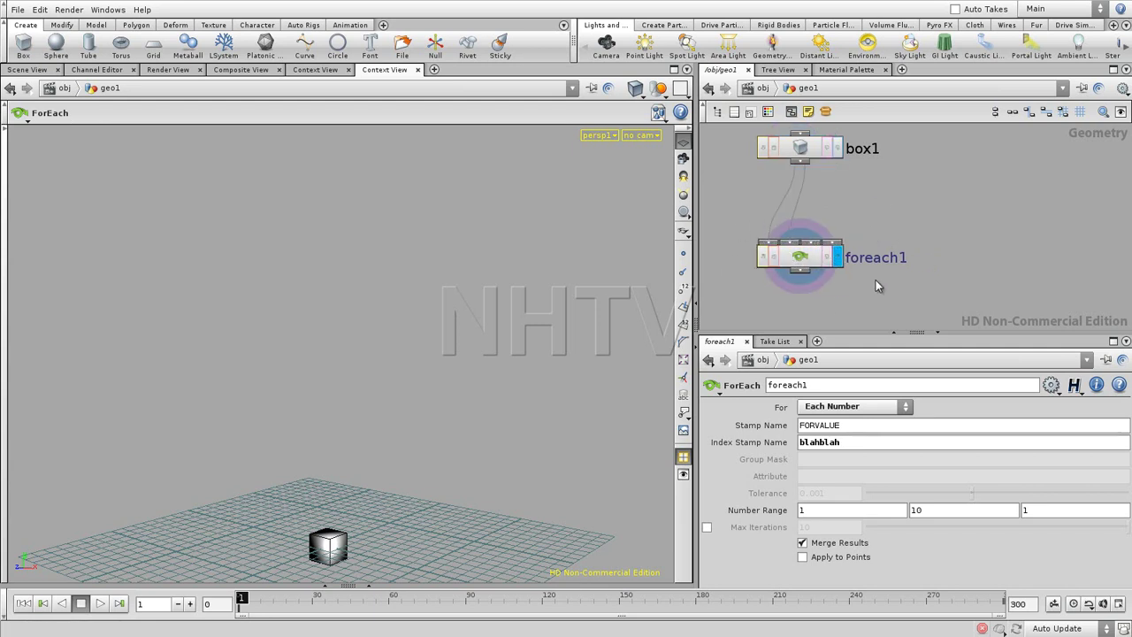
pyautogui.moveTo(861, 298); pyautogui.dragTo(917, 258, button='middle')
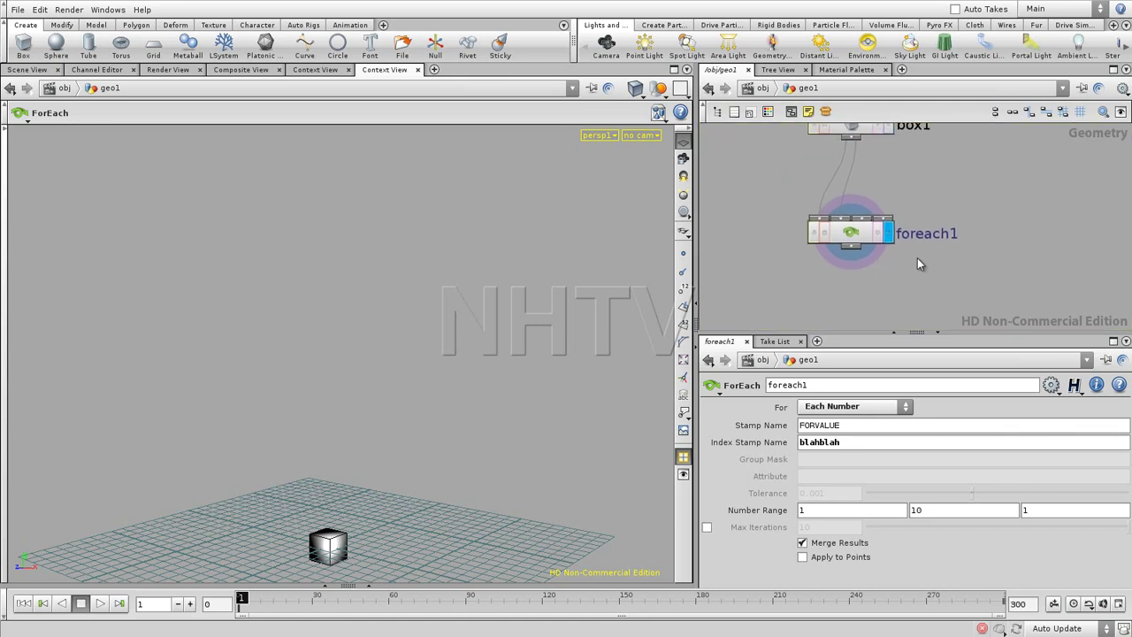
pyautogui.press('h')
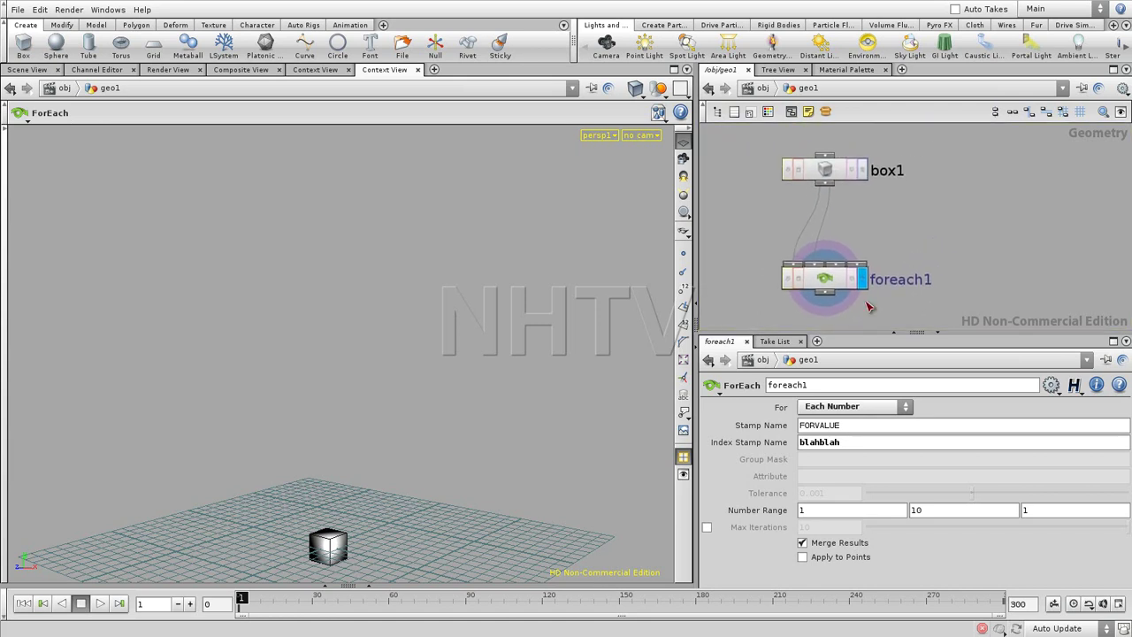
# Go inside foreach1 and rearrange each1 and the input nodes so they are spread out and readable.
pyautogui.click(831, 281)
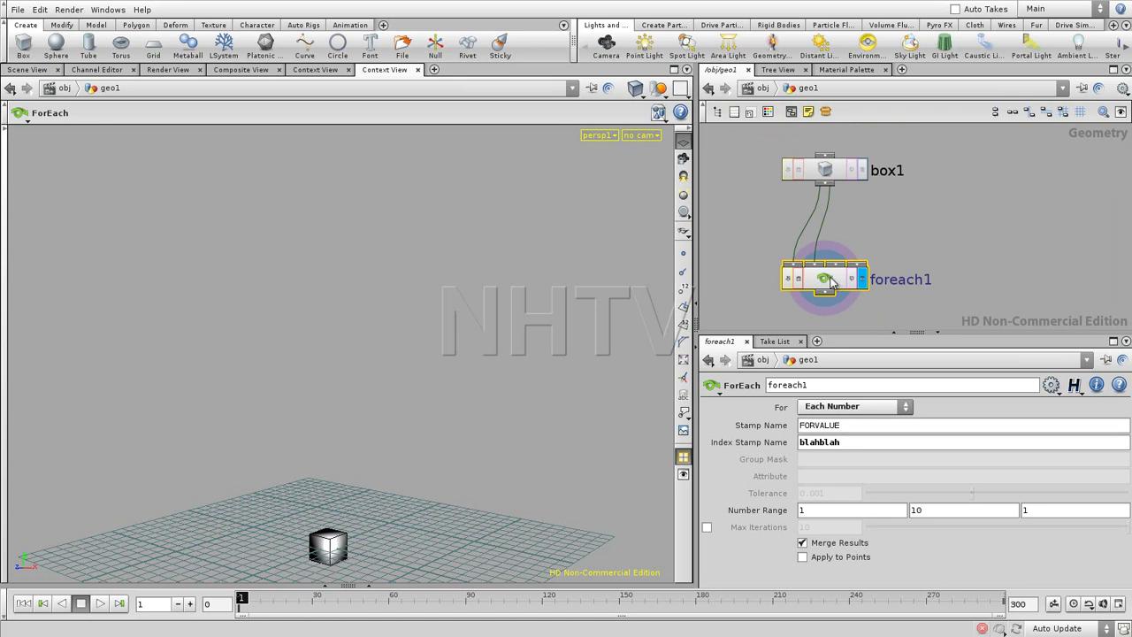
pyautogui.doubleClick(831, 282)
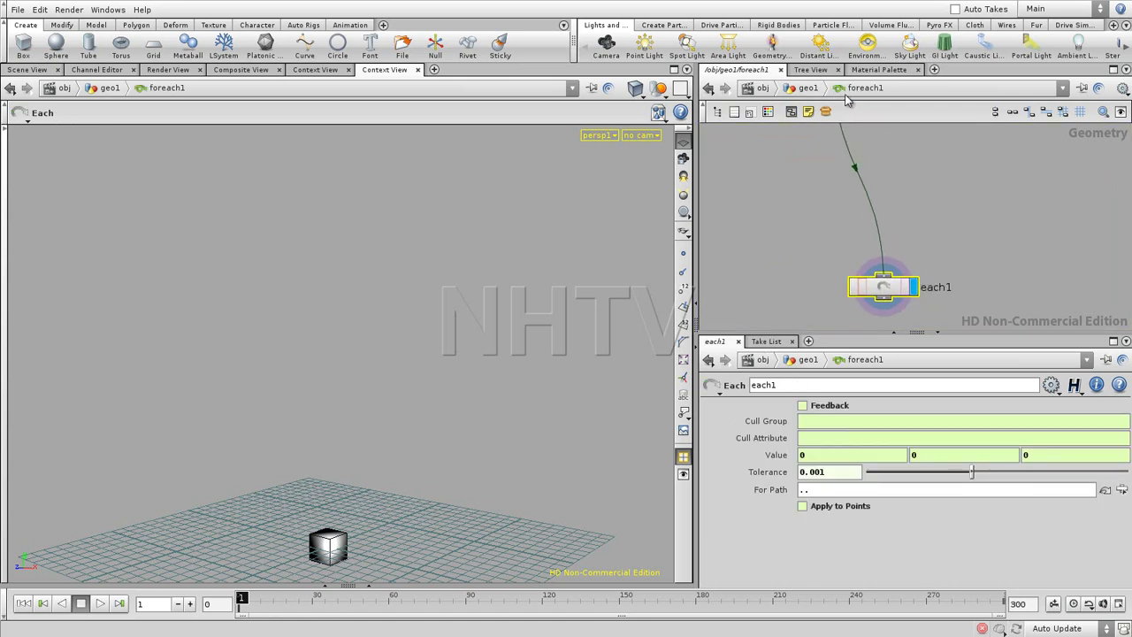
pyautogui.press('h')
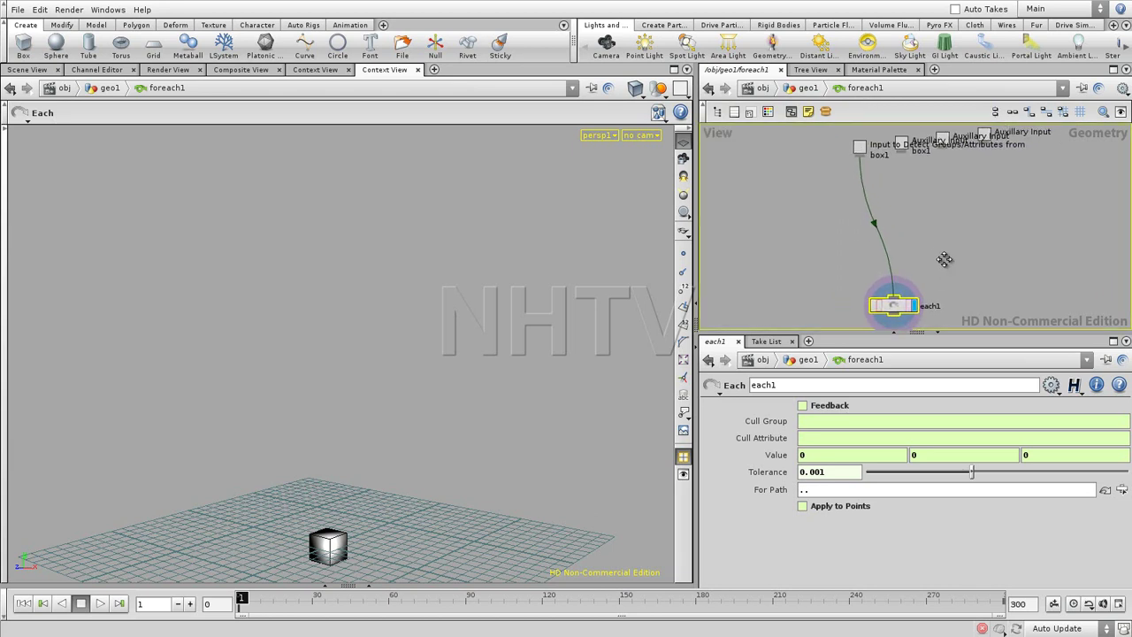
pyautogui.moveTo(869, 325); pyautogui.dragTo(791, 197)
pyautogui.moveTo(875, 162); pyautogui.dragTo(940, 211)
pyautogui.moveTo(965, 158); pyautogui.dragTo(989, 233)
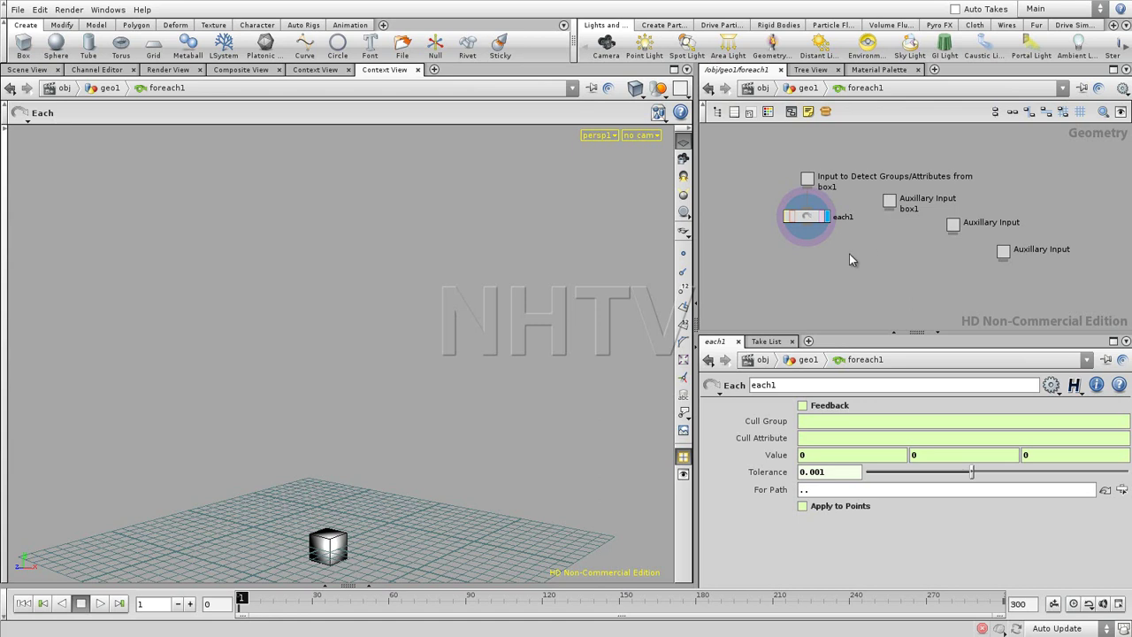
# Add a Transform node and connect it to the auxiliary input that carries box1.
pyautogui.press('Tab')
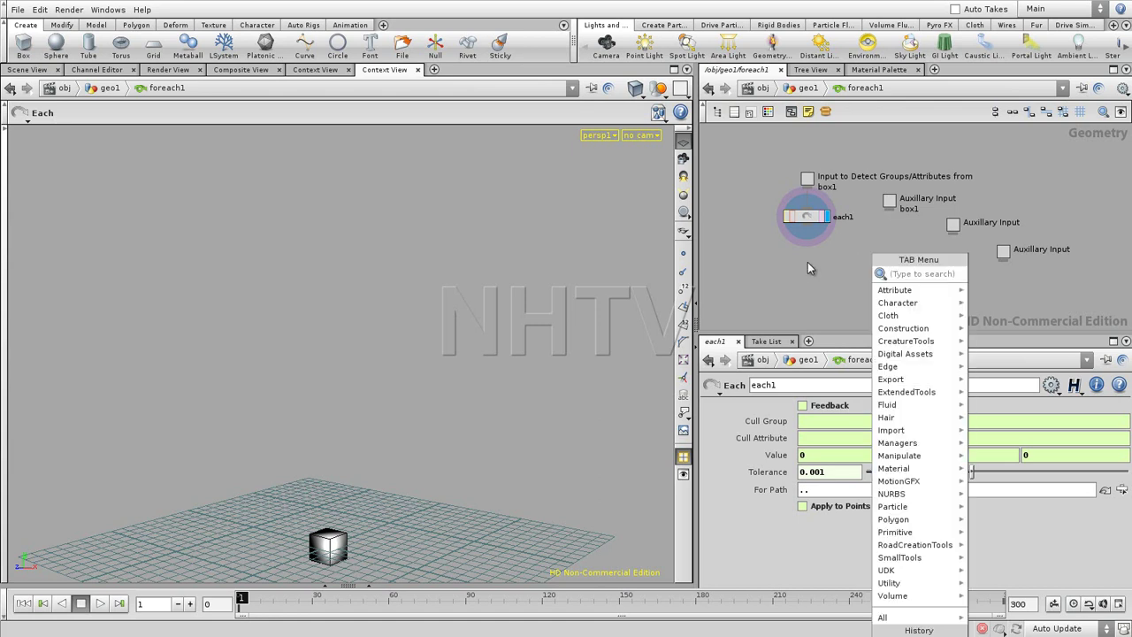
pyautogui.write('Trace')
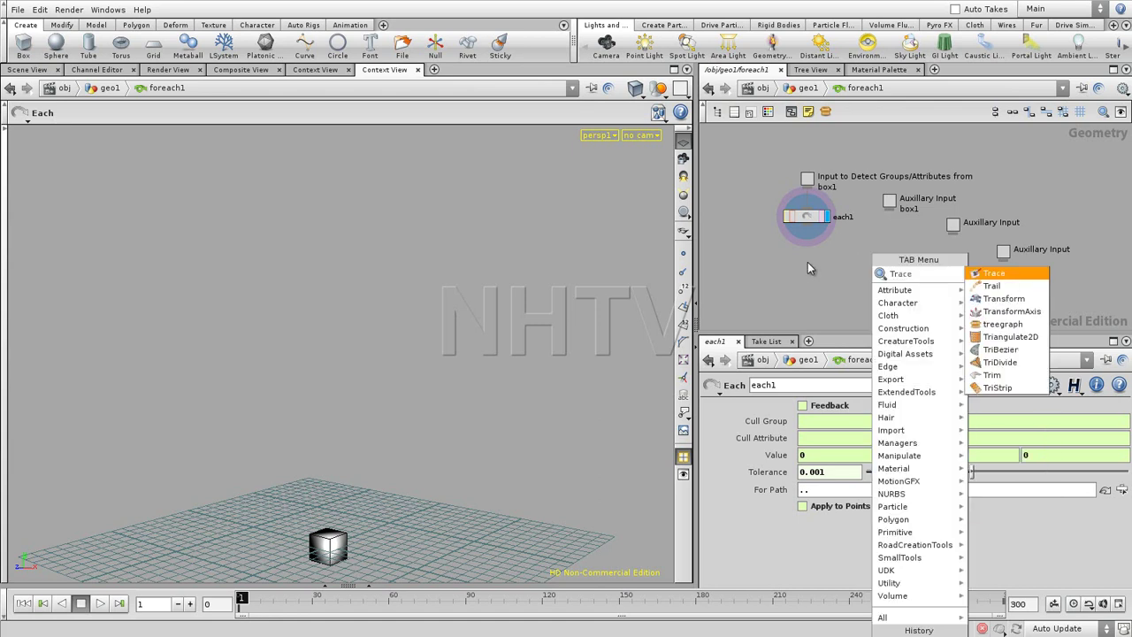
pyautogui.click(1004, 298)
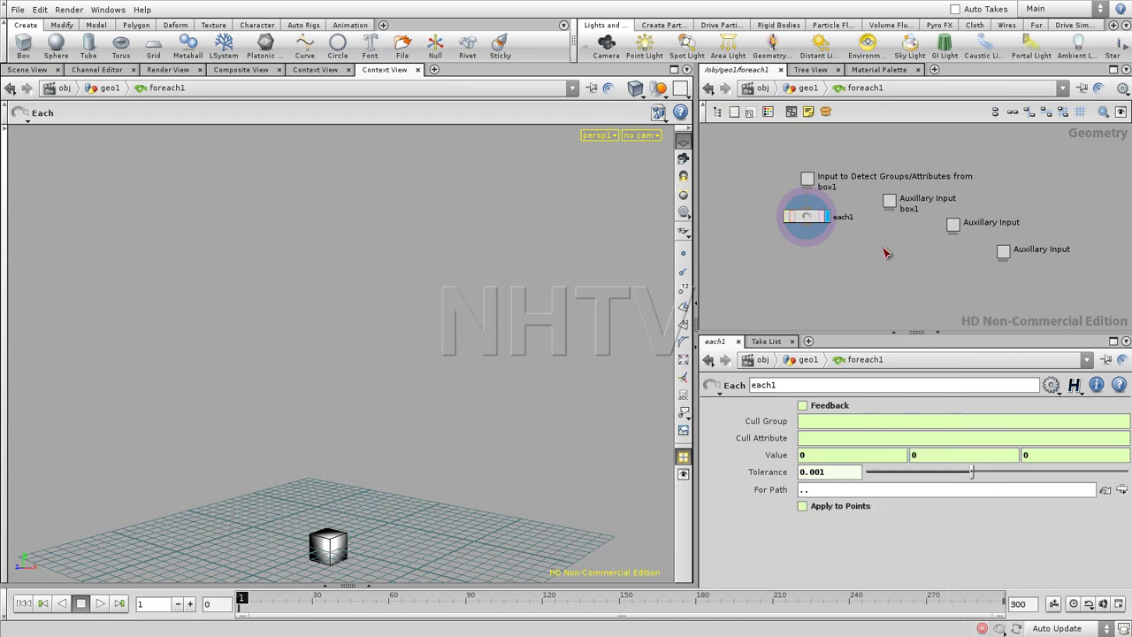
pyautogui.click(882, 258)
pyautogui.moveTo(881, 253); pyautogui.dragTo(893, 205)
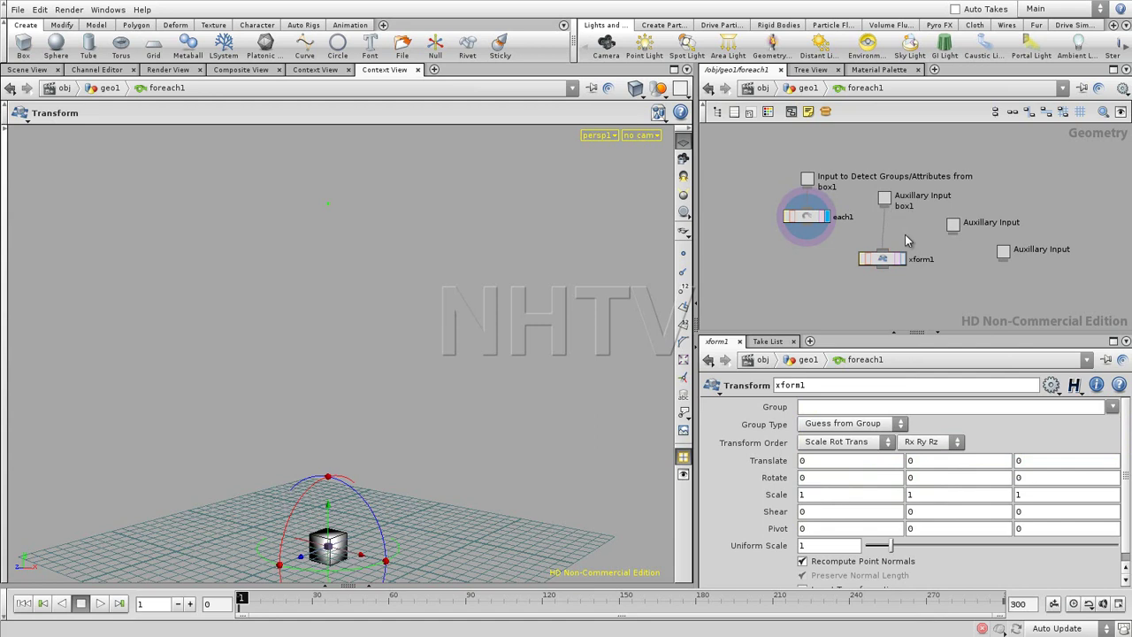
pyautogui.moveTo(882, 265); pyautogui.dragTo(883, 260)
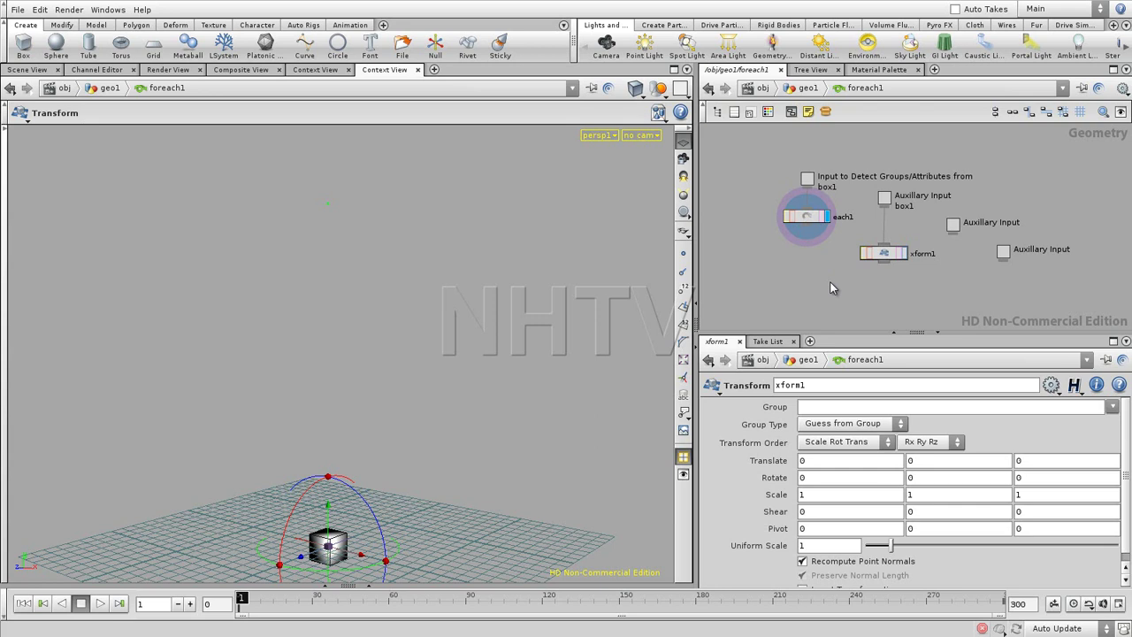
# Set xform1's Y translate to -$YMIN+bbox("../each1",D_YMAX) and display xform1.
pyautogui.click(906, 461)
pyautogui.write('-$YMIN+bbox')
pyautogui.write('("../')
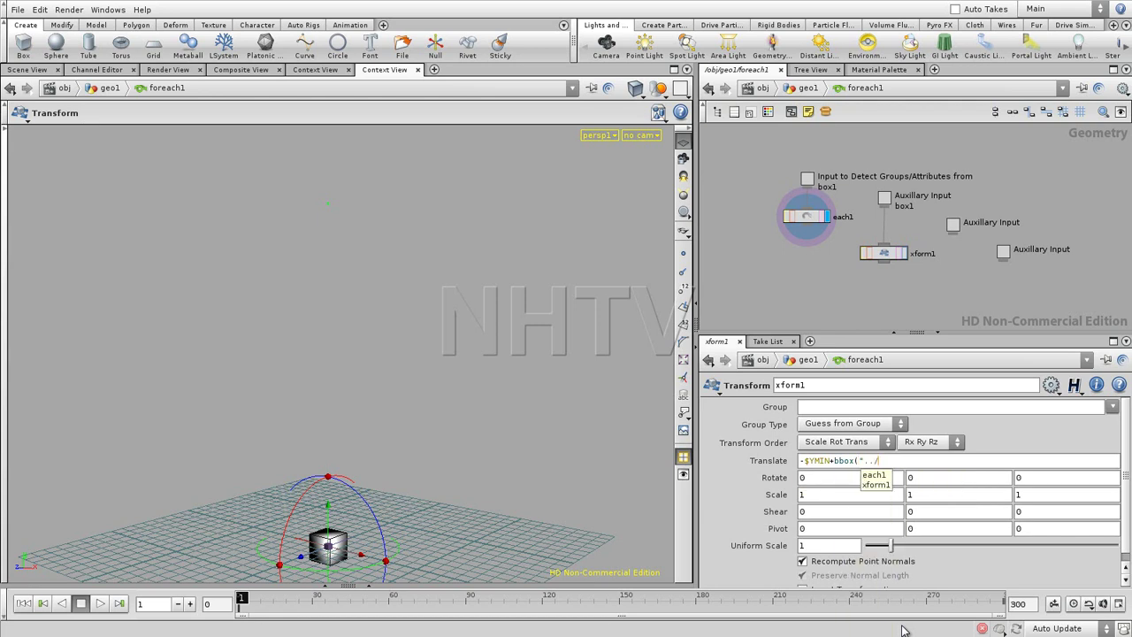
pyautogui.click(882, 475)
pyautogui.write('"')
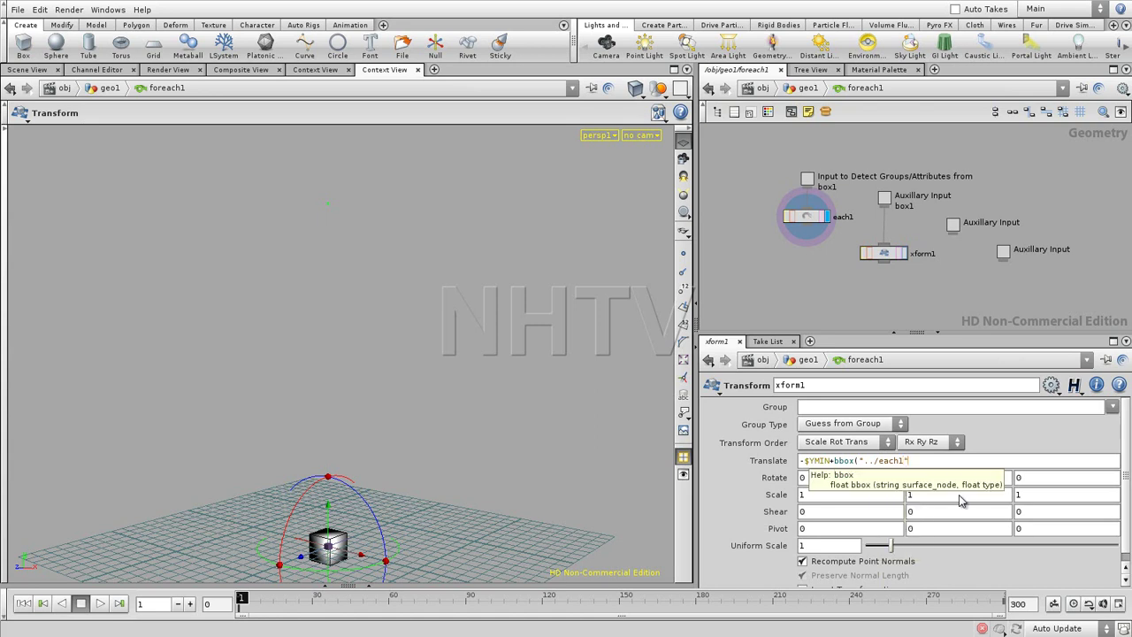
pyautogui.write(',D_YM')
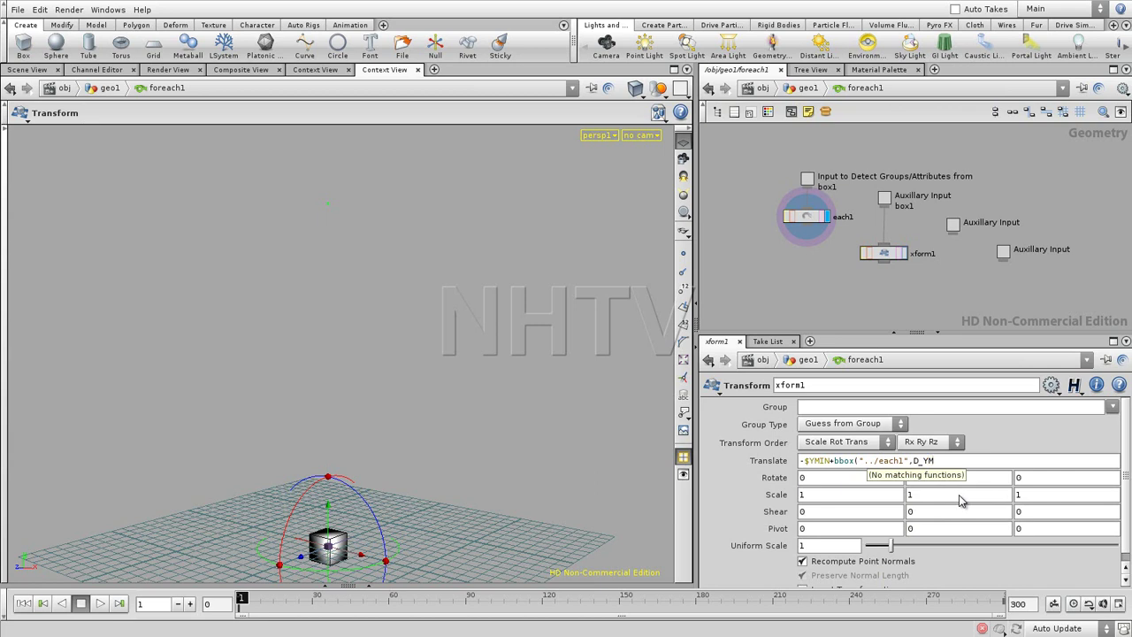
pyautogui.write('AX)')
pyautogui.press('Return')
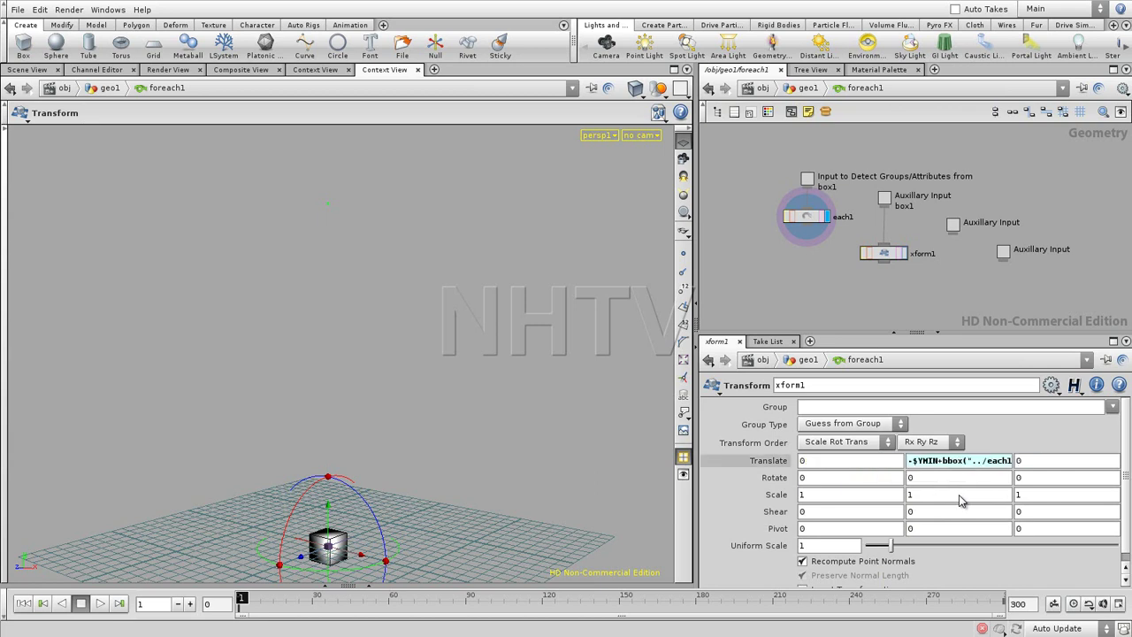
pyautogui.click(902, 254)
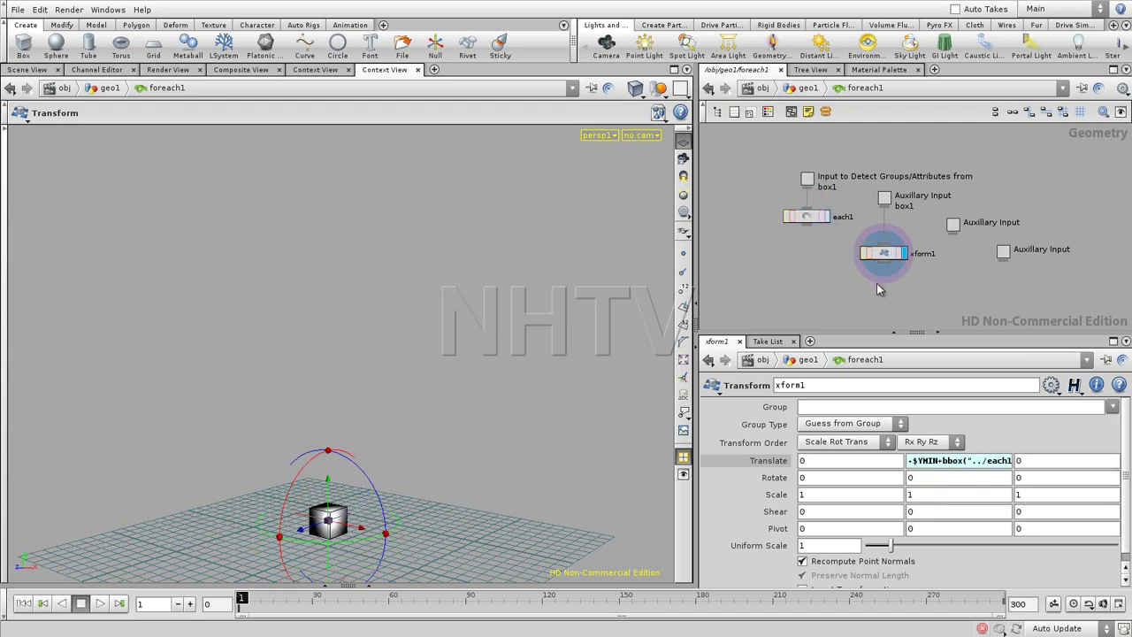
# Add a Merge node that combines each1 and xform1, and display it.
pyautogui.press('Tab')
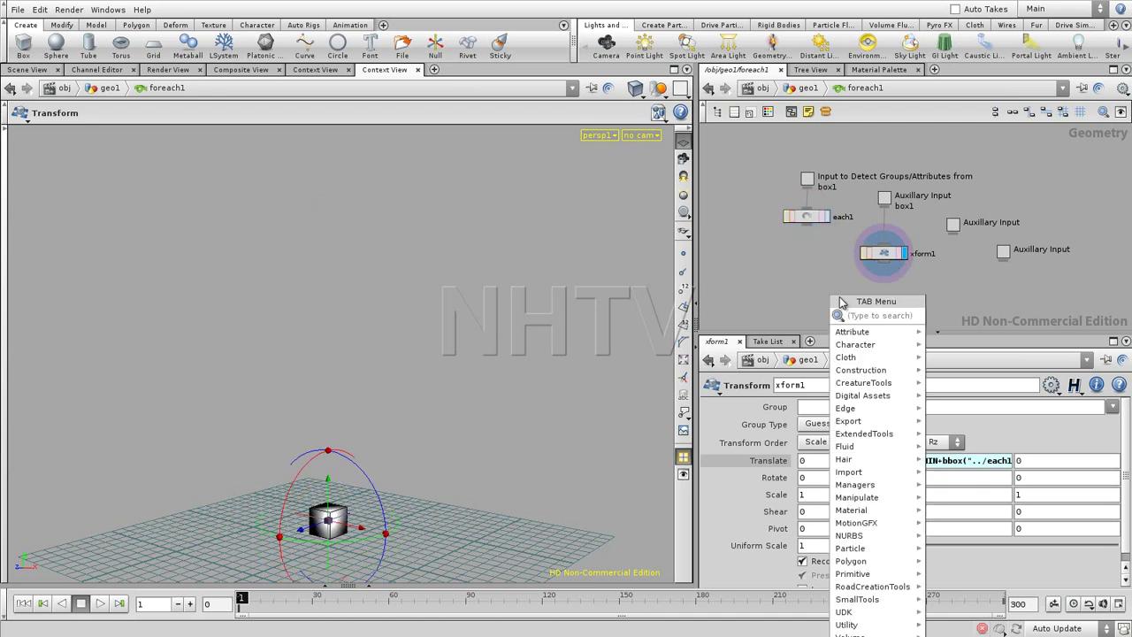
pyautogui.write('Merge')
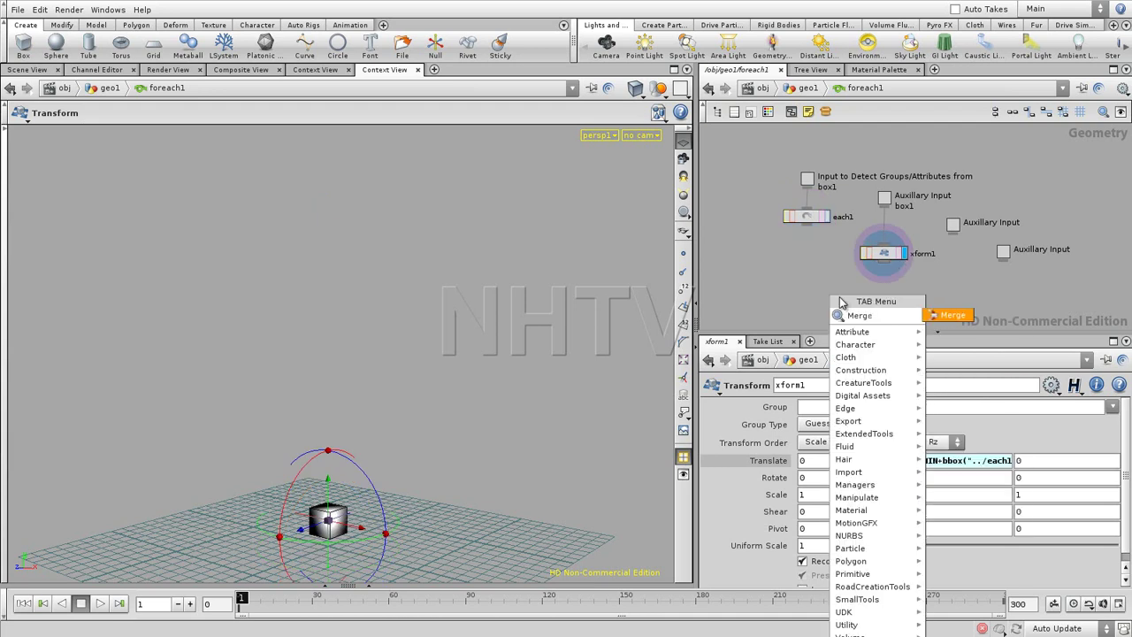
pyautogui.press('Escape')
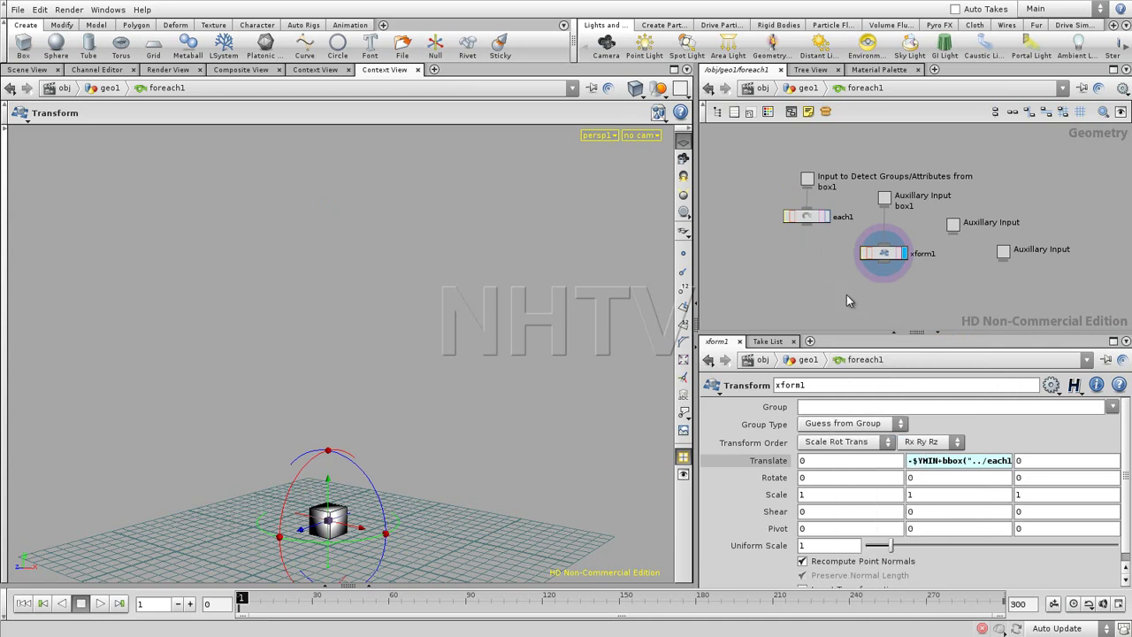
pyautogui.click(847, 299)
pyautogui.moveTo(807, 227); pyautogui.dragTo(862, 296)
pyautogui.click(867, 295)
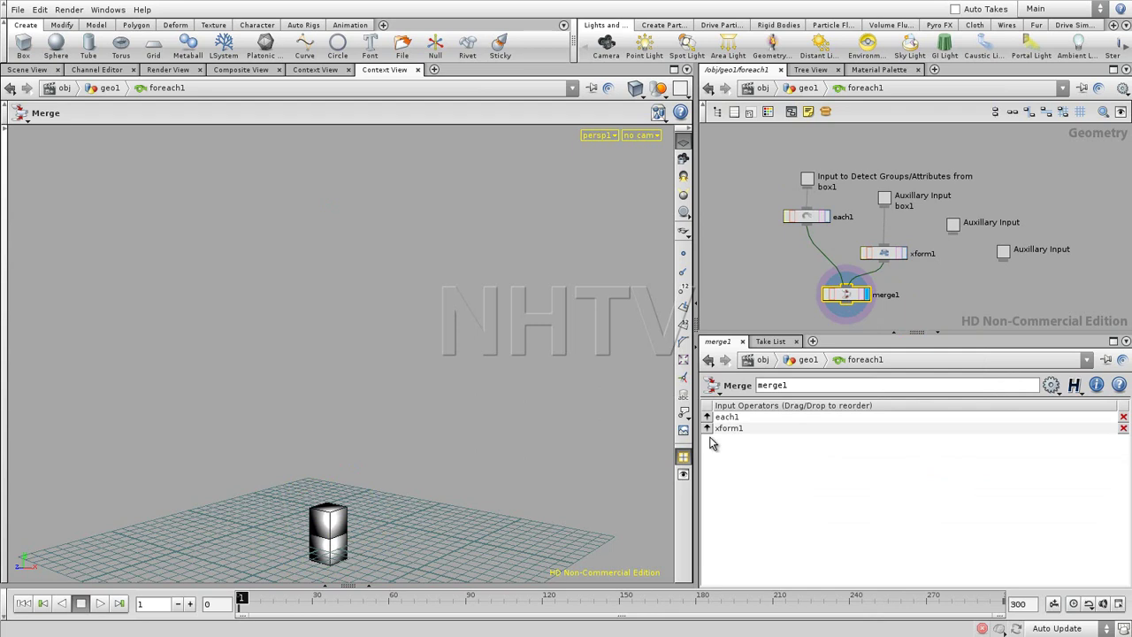
pyautogui.click(823, 327)
# Return to the geo1 level, check foreach1's node info, and examine the stacked boxes up close.
pyautogui.press('u')
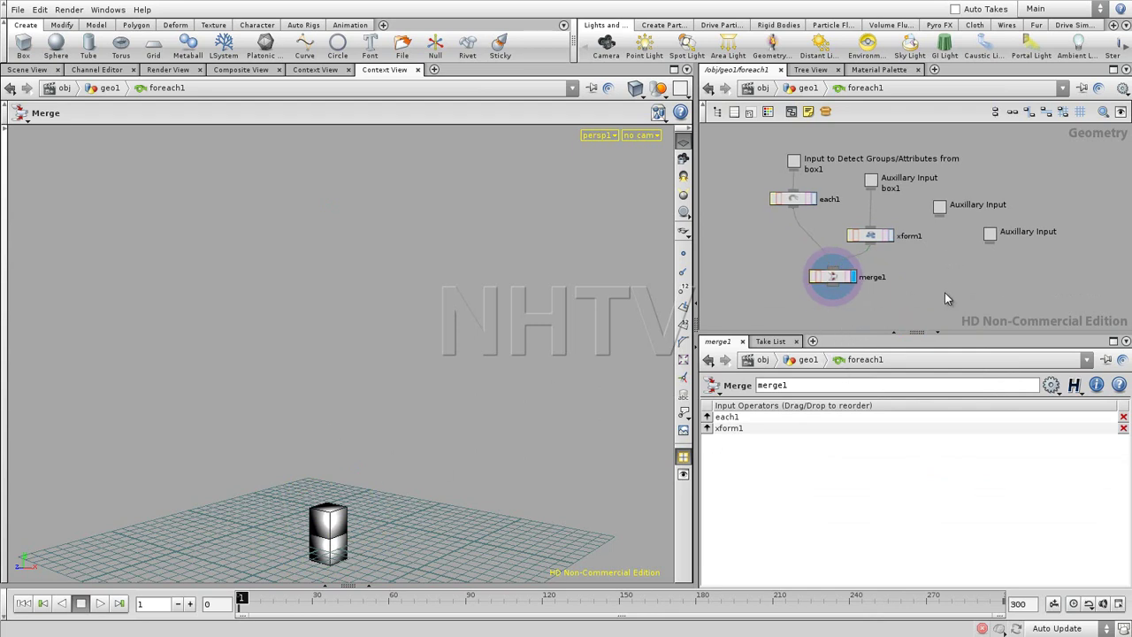
pyautogui.moveTo(971, 240); pyautogui.dragTo(987, 221, button='middle')
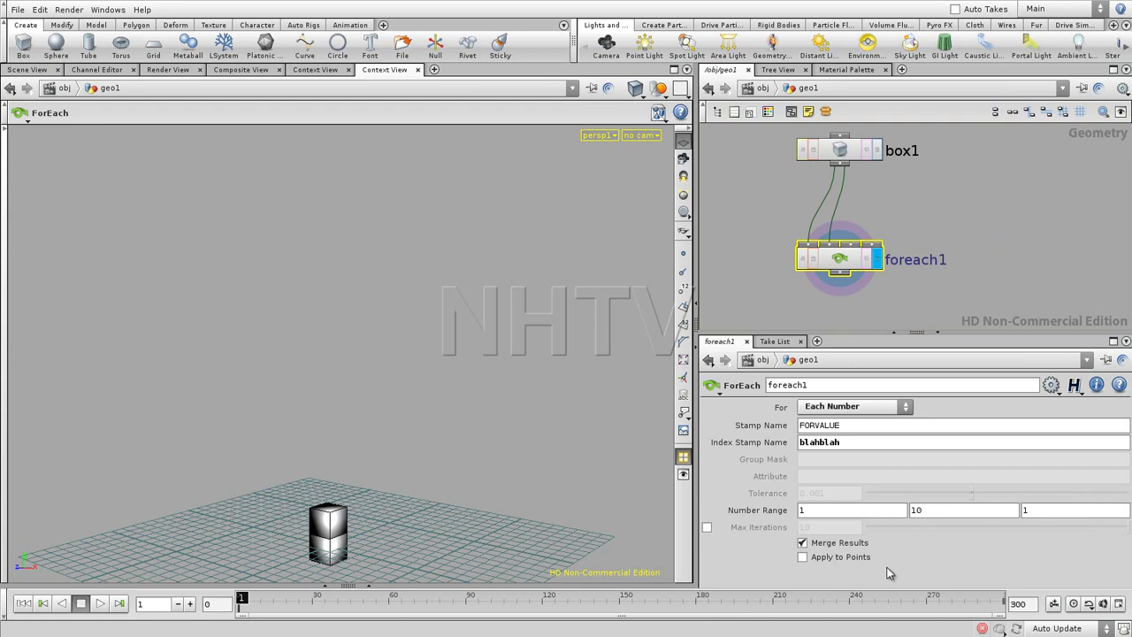
pyautogui.middleClick(841, 262)
pyautogui.press('Escape')
pyautogui.moveTo(357, 432); pyautogui.dragTo(327, 326)
pyautogui.scroll(10, 327, 326)
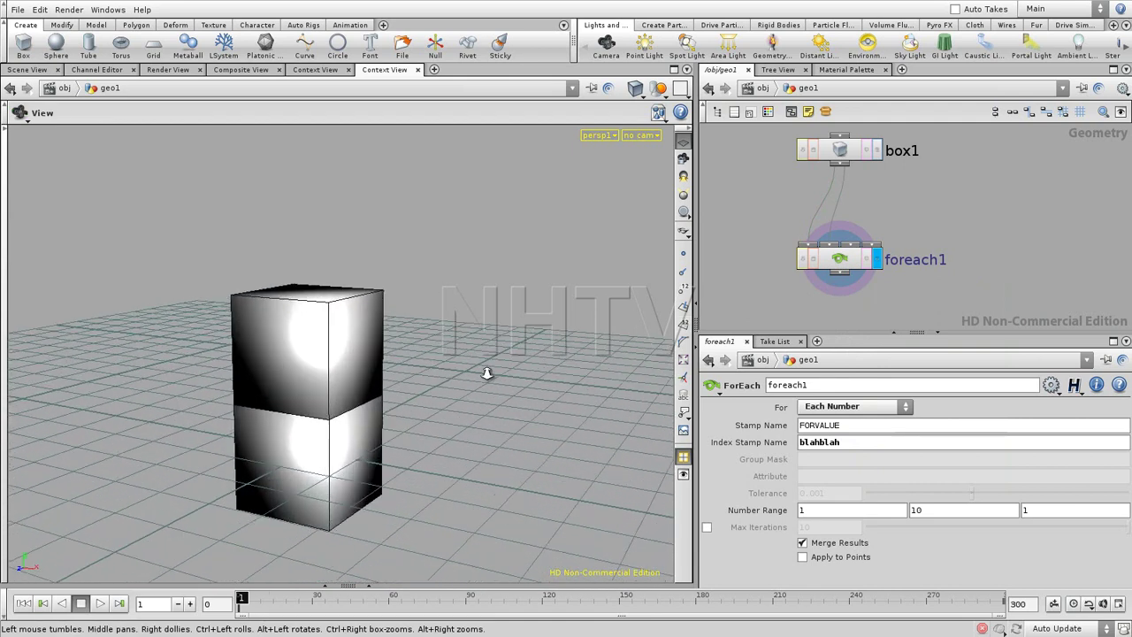
pyautogui.scroll(2, 486, 372)
pyautogui.press('Return')
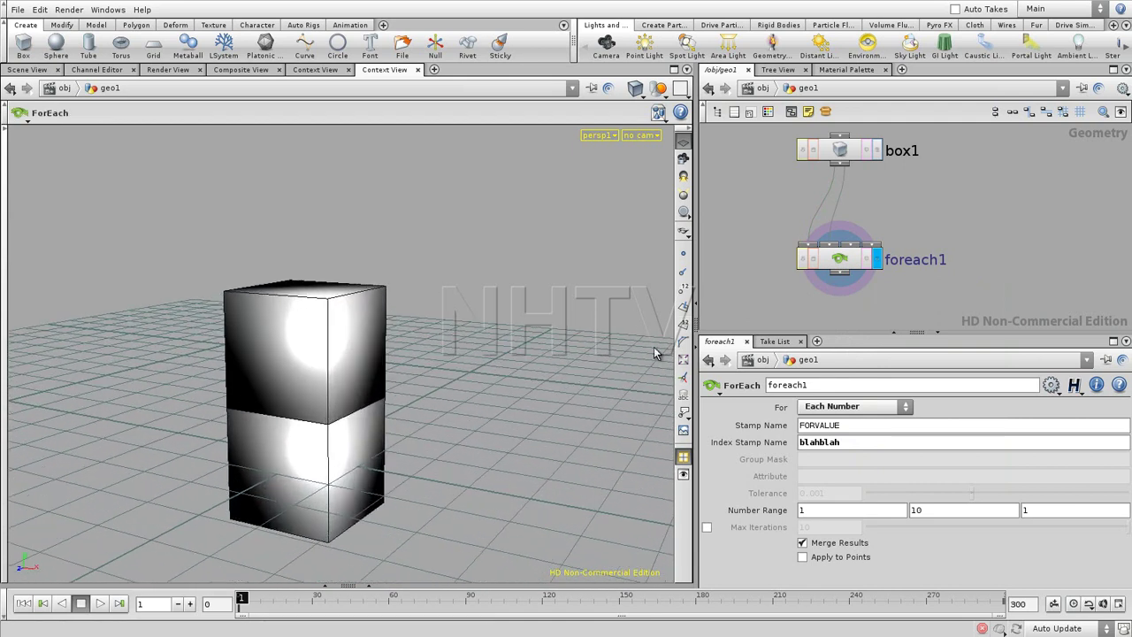
# Show point and primitive numbers briefly to check the boxes for overlapping geometry, and hide them again.
pyautogui.click(685, 293)
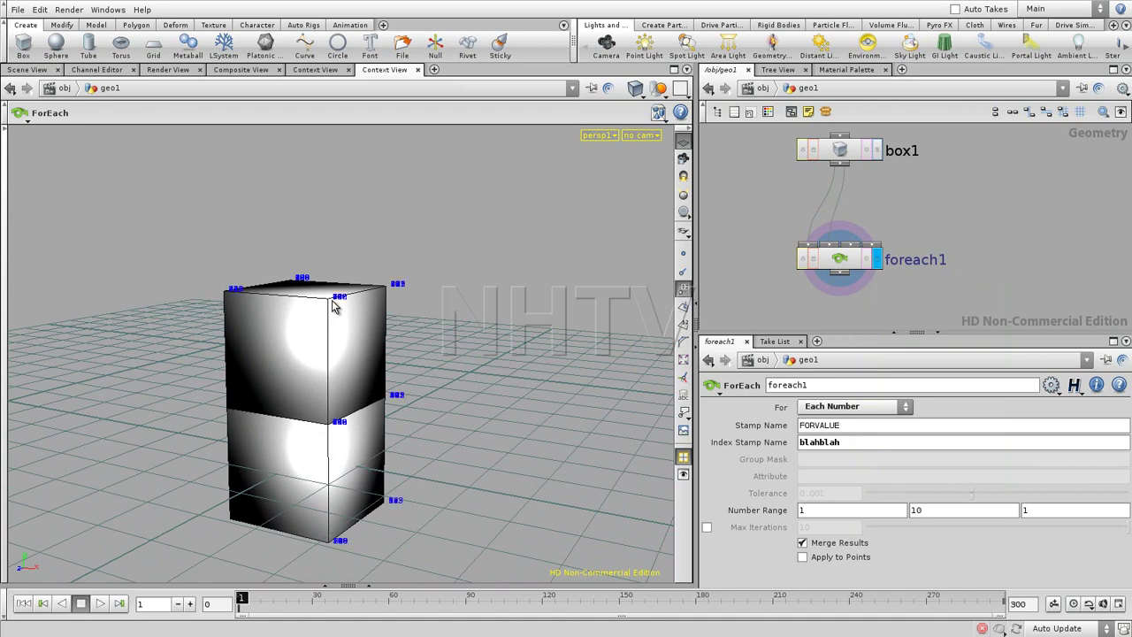
pyautogui.click(684, 324)
pyautogui.click(684, 324)
pyautogui.click(683, 290)
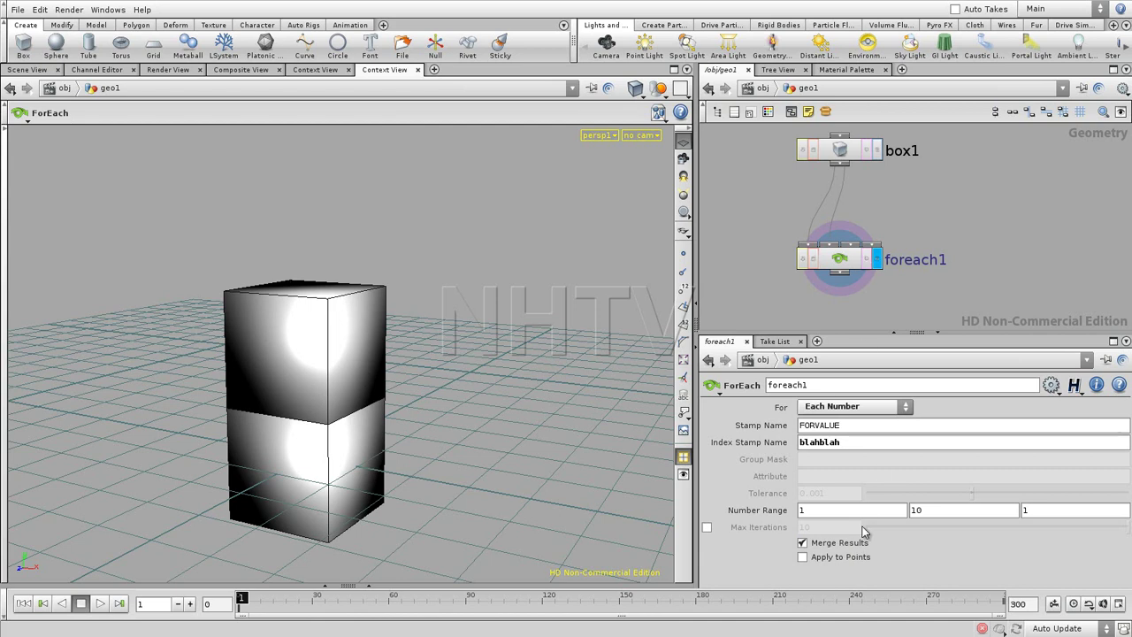
# Review the node network inside foreach1 and return to the geo1 level.
pyautogui.doubleClick(833, 266)
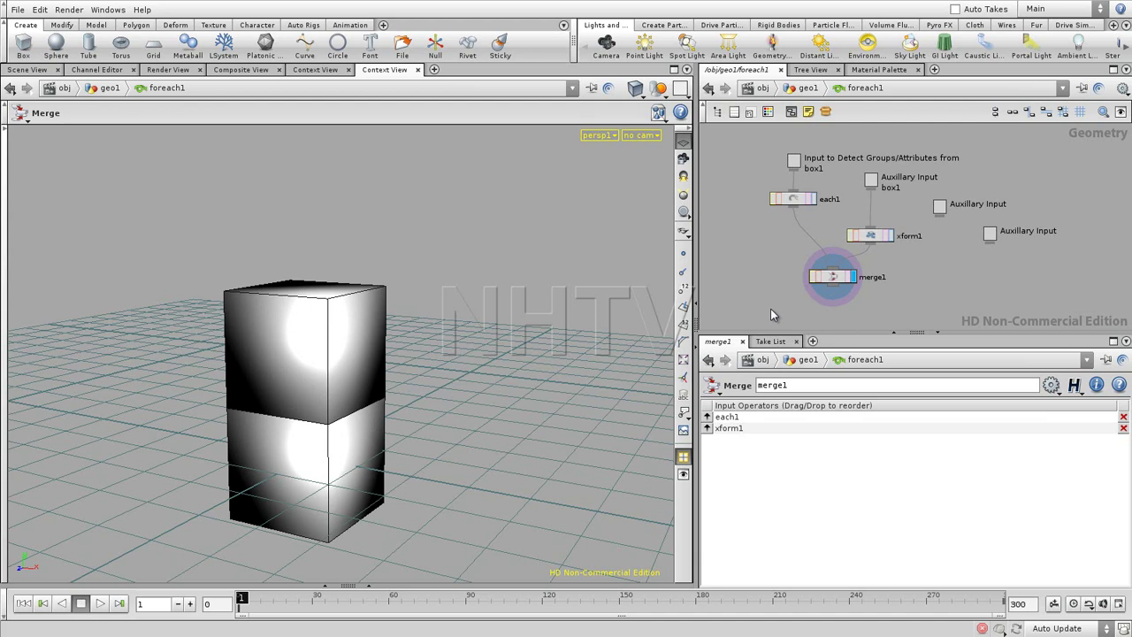
pyautogui.press('u')
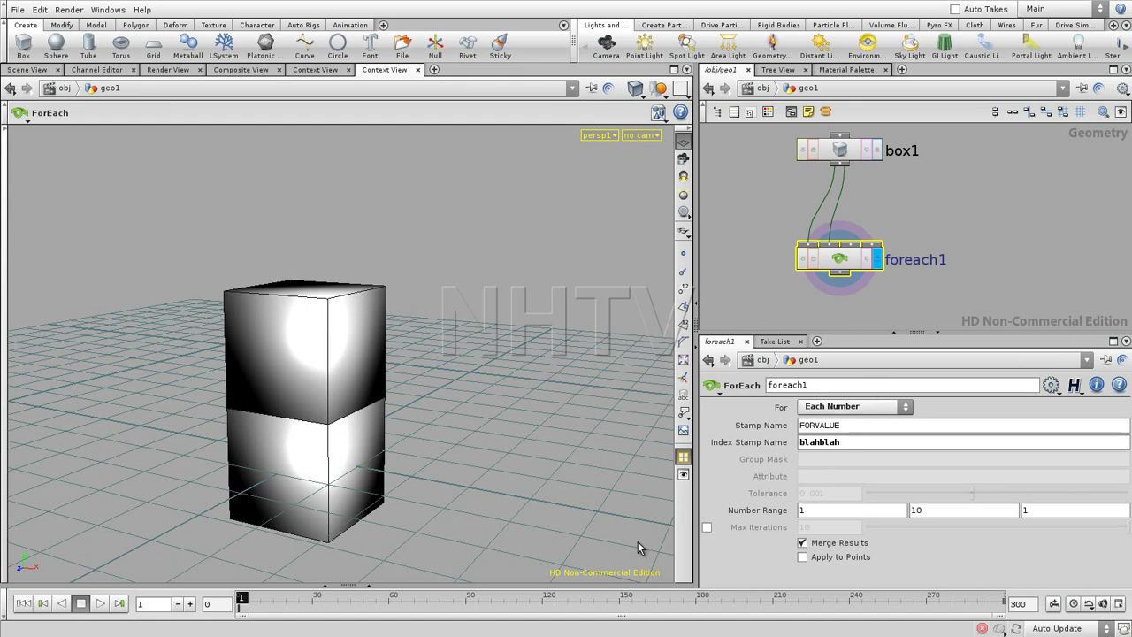
# Turn off Merge Results on foreach1 and check the whole tower of boxes in the viewport.
pyautogui.click(802, 543)
pyautogui.press('Escape')
pyautogui.moveTo(445, 255); pyautogui.dragTo(397, 366, button='right')
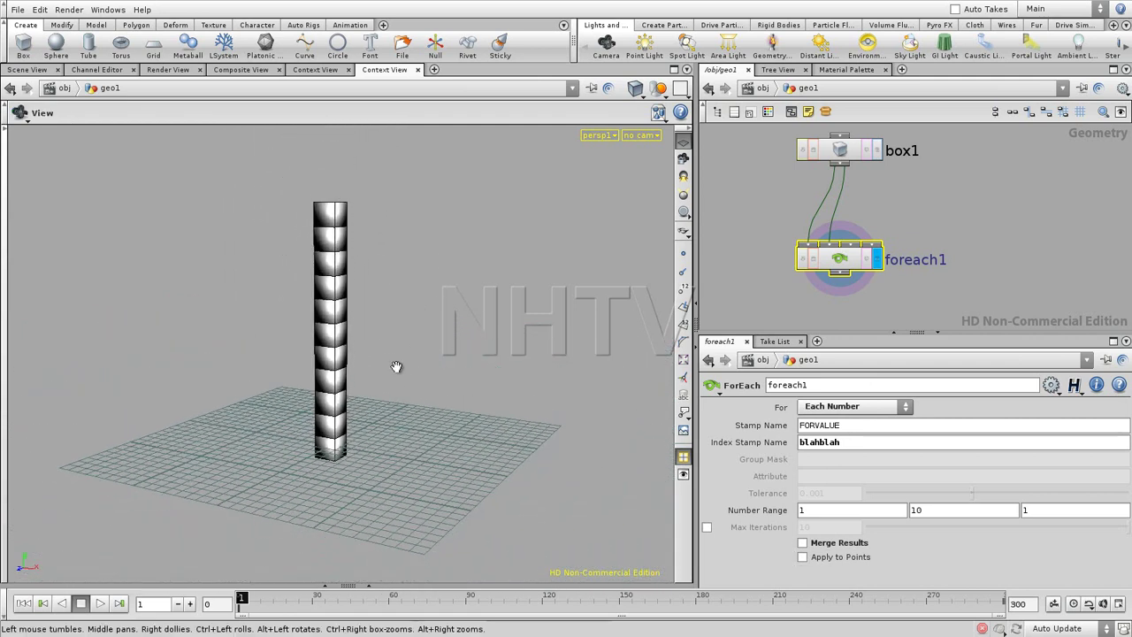
pyautogui.moveTo(396, 367); pyautogui.dragTo(362, 515, button='middle')
pyautogui.moveTo(362, 516); pyautogui.dragTo(434, 486, button='right')
pyautogui.moveTo(918, 521); pyautogui.dragTo(932, 492, button='middle')
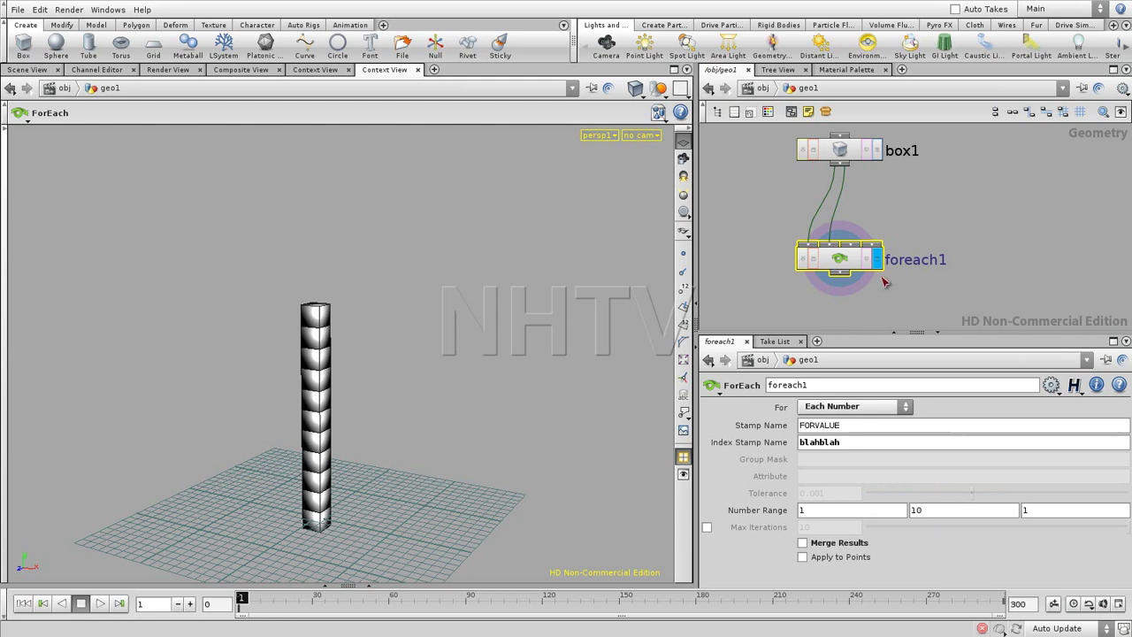
# Inside foreach1, insert a Transform node between the box1 auxiliary input and xform1.
pyautogui.moveTo(846, 266); pyautogui.dragTo(847, 268)
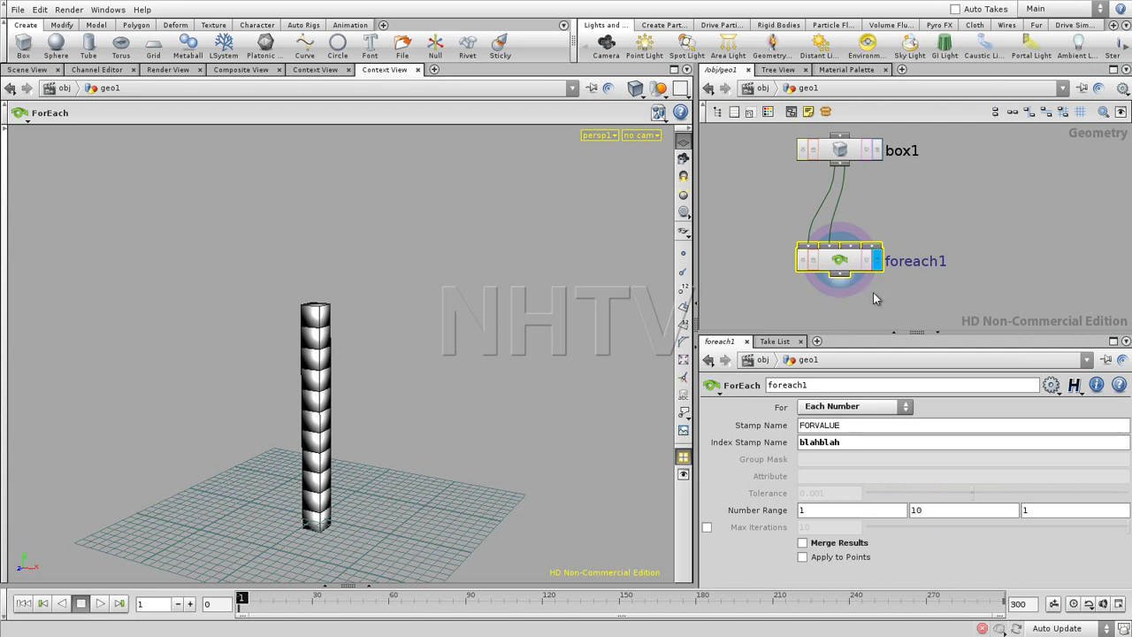
pyautogui.moveTo(834, 256); pyautogui.dragTo(836, 258)
pyautogui.press('i')
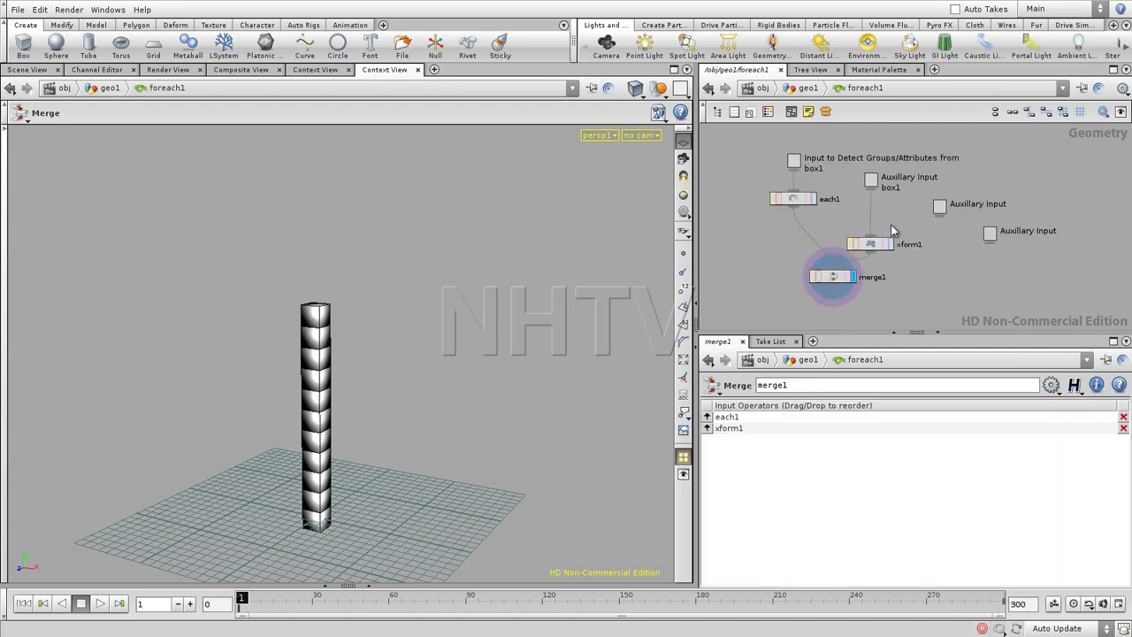
pyautogui.press('Tab')
pyautogui.write('tr')
pyautogui.click(1017, 271)
pyautogui.click(873, 212)
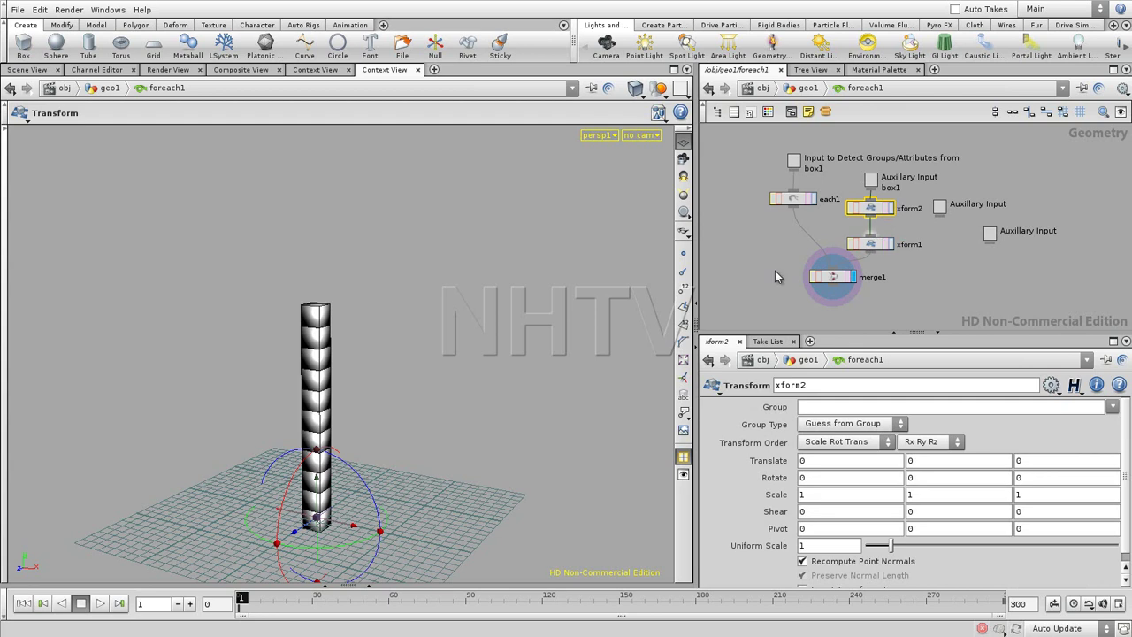
# Rotate xform2 about -35 degrees around X and check the stacked boxes at the geo1 level.
pyautogui.moveTo(294, 478); pyautogui.dragTo(324, 460)
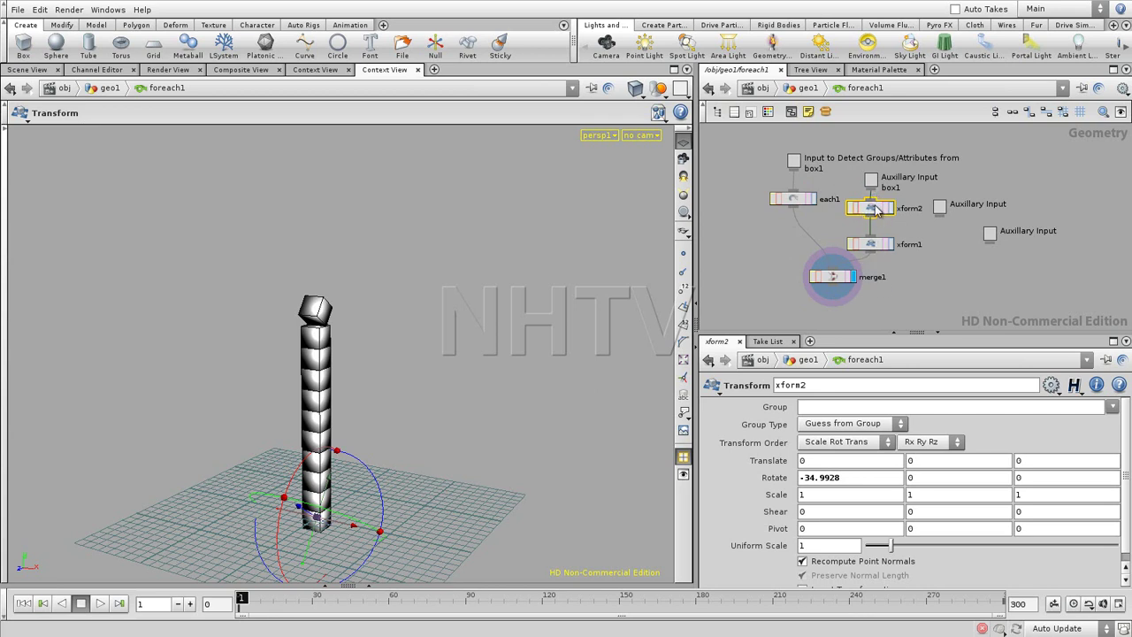
pyautogui.click(774, 265)
pyautogui.press('u')
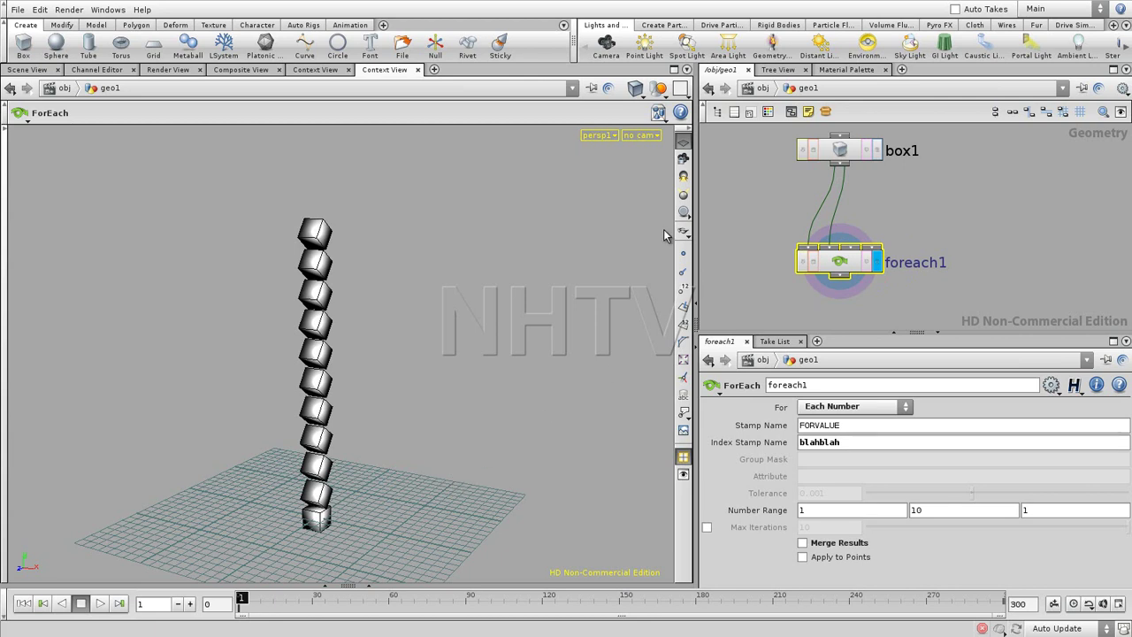
# Pin the viewport to the geo1 level, try an X rotation of about -40 degrees on xform2, and reset its rotation to 0.
pyautogui.click(592, 90)
pyautogui.doubleClick(846, 265)
pyautogui.click(876, 214)
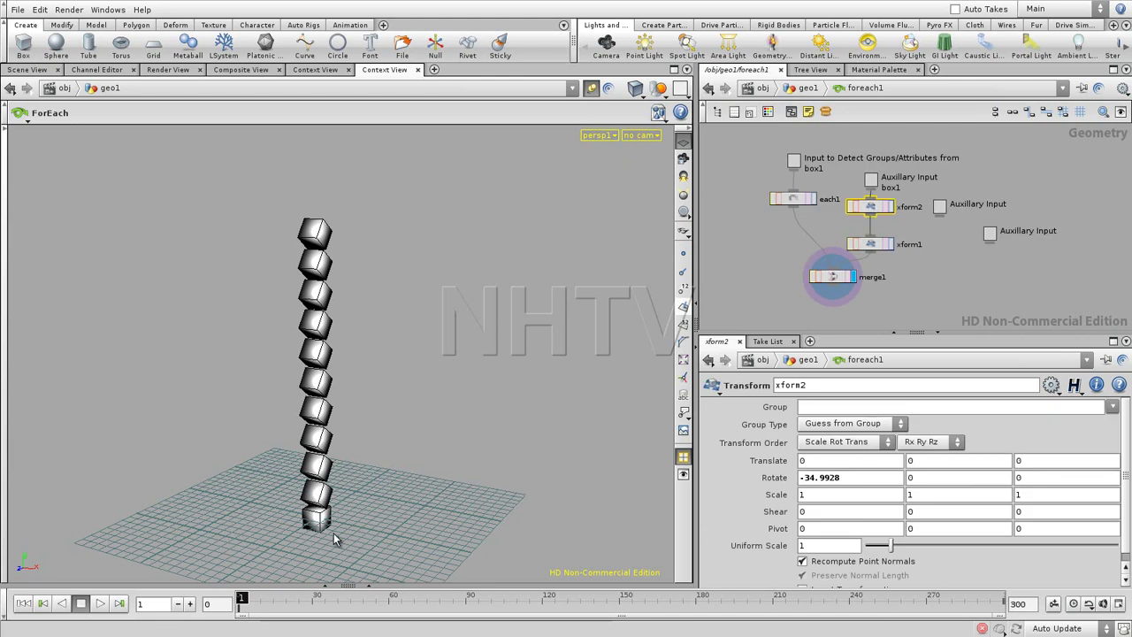
pyautogui.moveTo(816, 480); pyautogui.dragTo(776, 456, button='middle')
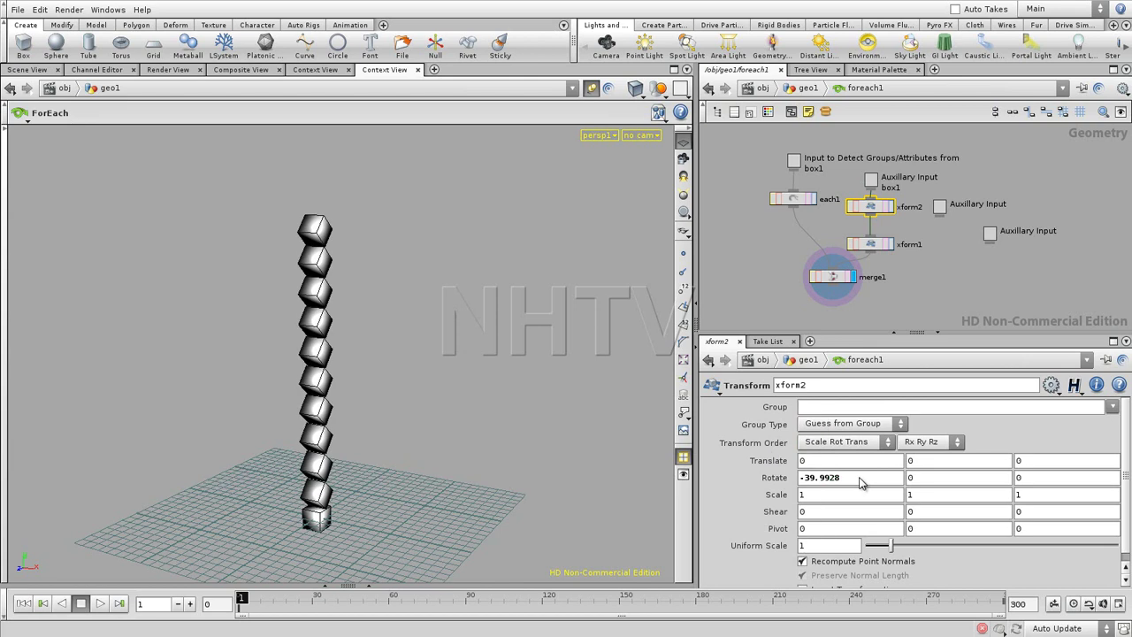
pyautogui.keyDown('ctrl'); pyautogui.middleClick(777, 478); pyautogui.keyUp('ctrl')
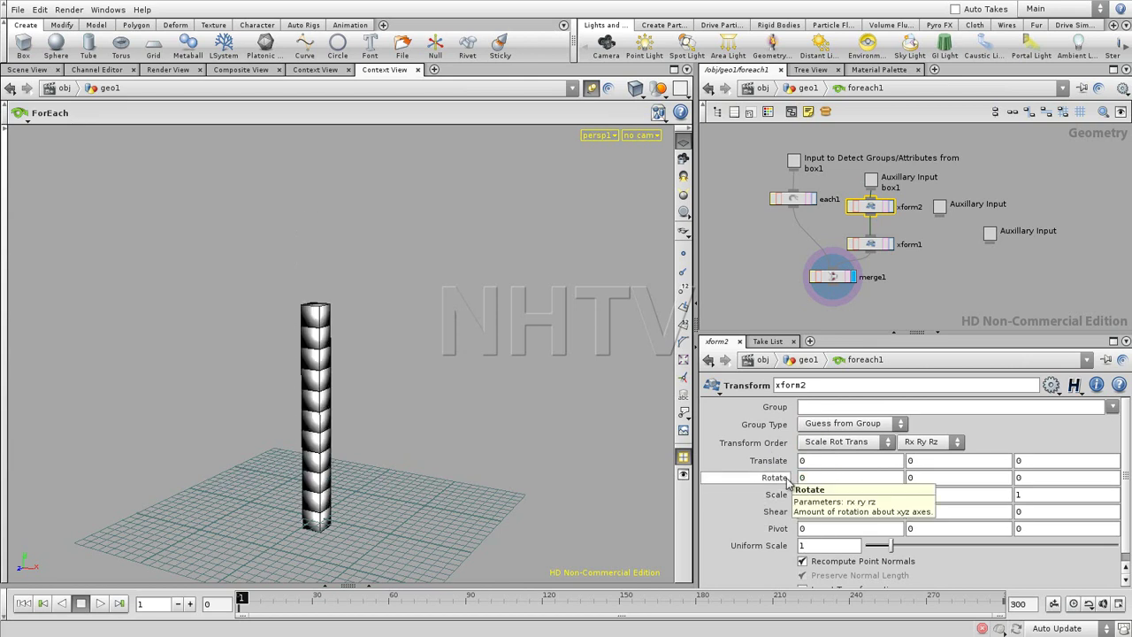
# Space out merge1, xform1 and xform2 further down in the foreach1 network and return to the geo1 level.
pyautogui.click(925, 297)
pyautogui.moveTo(836, 277); pyautogui.dragTo(828, 312)
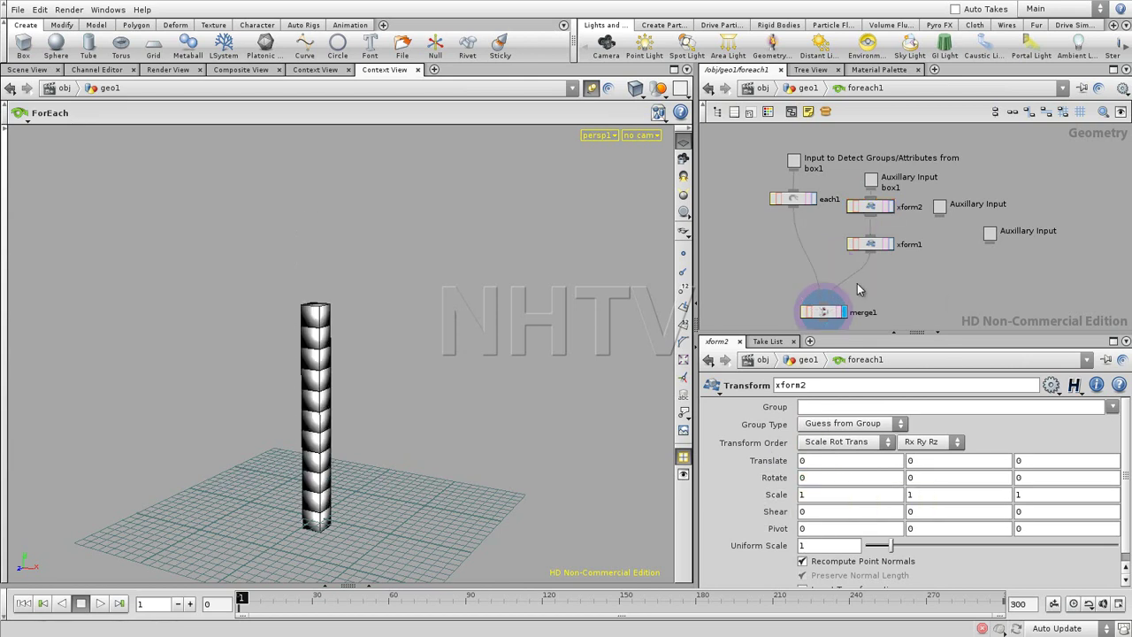
pyautogui.moveTo(871, 246); pyautogui.dragTo(871, 276)
pyautogui.moveTo(872, 207); pyautogui.dragTo(871, 232)
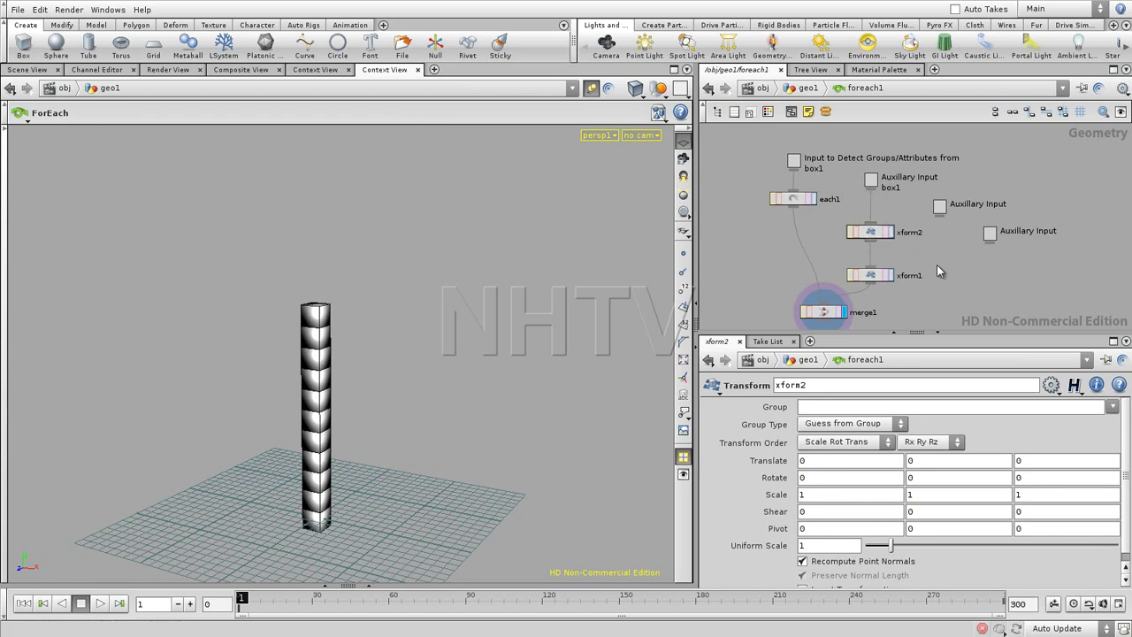
pyautogui.press('u')
pyautogui.click(885, 314)
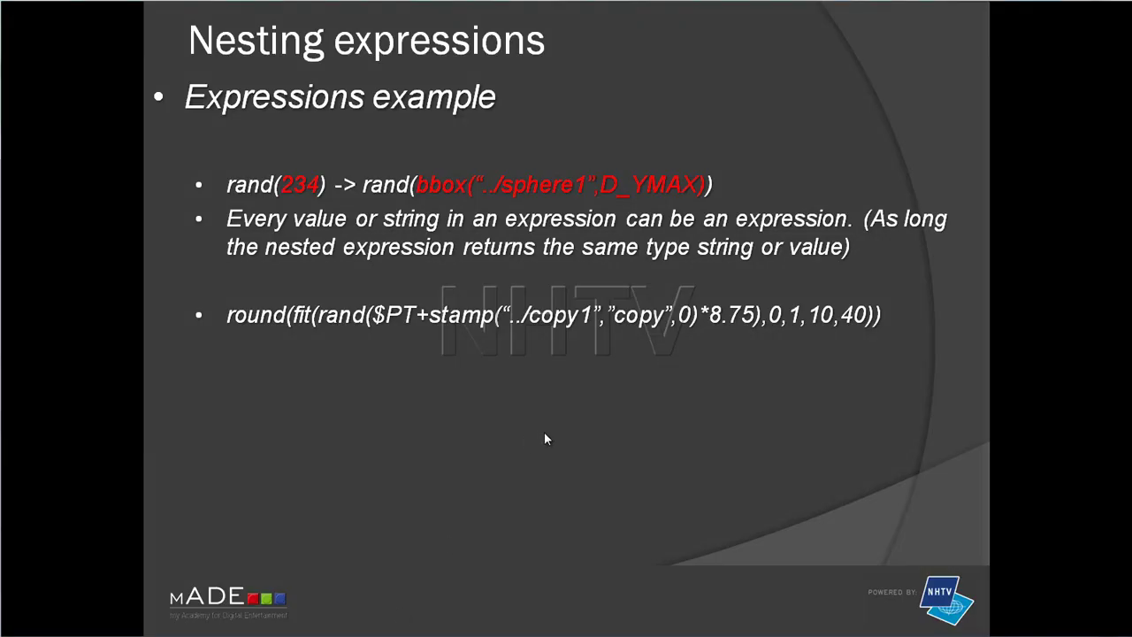
pyautogui.click(544, 426)
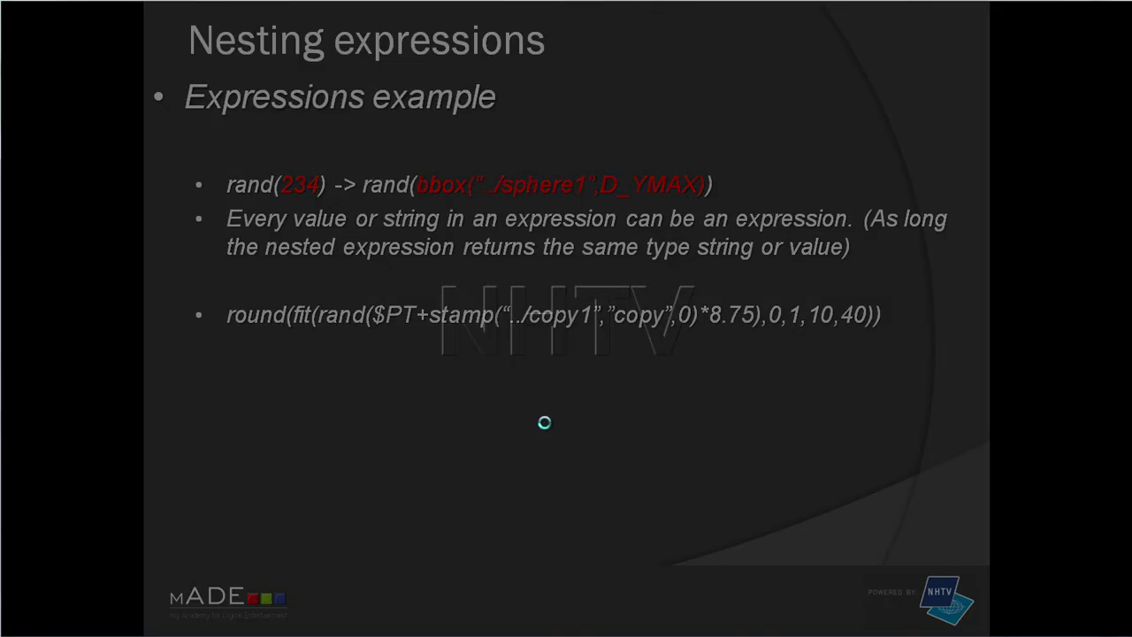
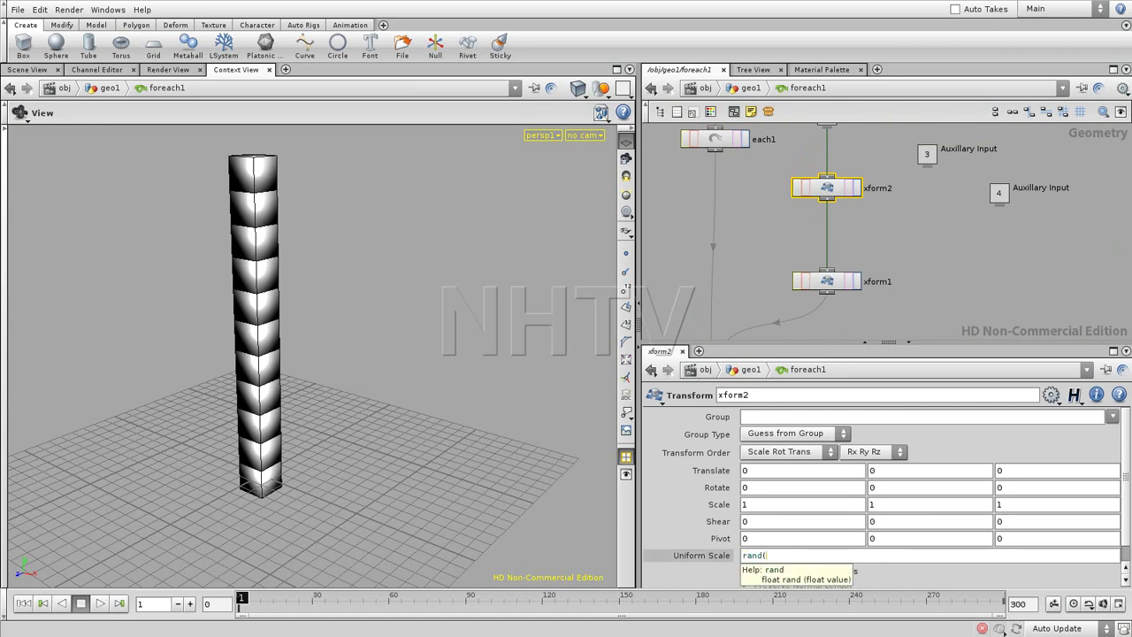
# Set xform2's uniform scale to the expression rand(2) and change its seed to 19.
pyautogui.write('and(2)')
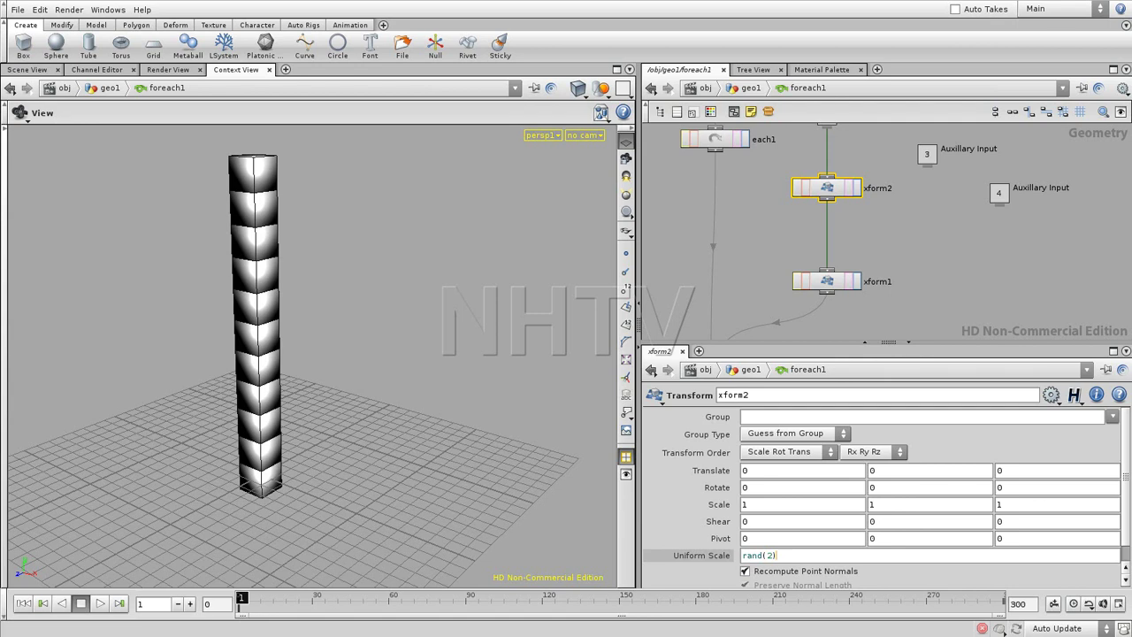
pyautogui.press('Return')
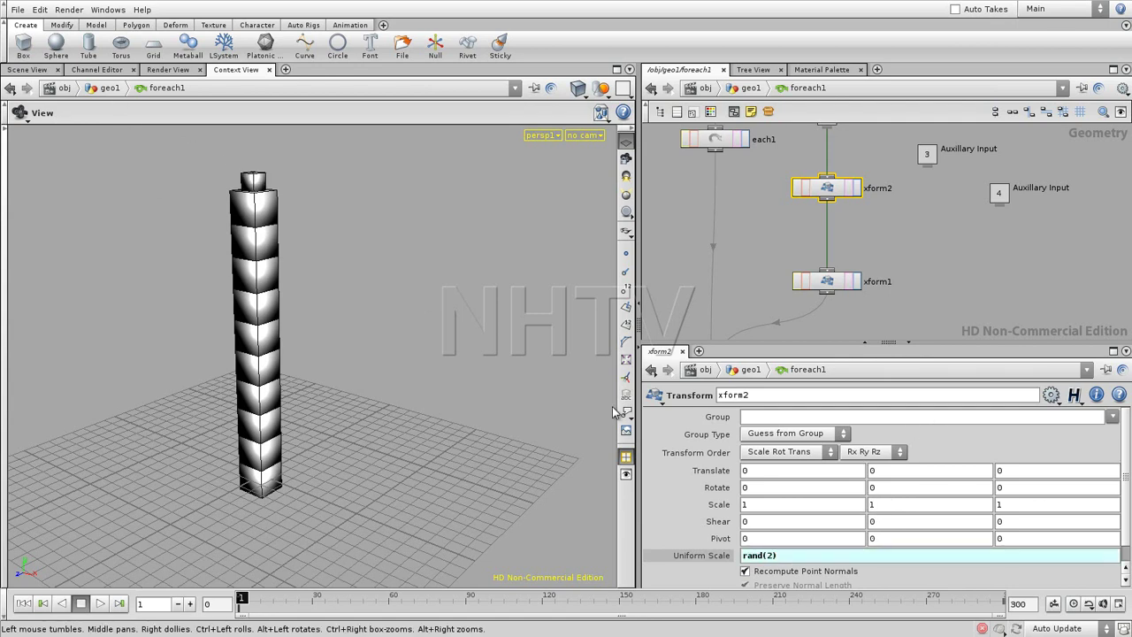
pyautogui.moveTo(772, 561); pyautogui.dragTo(889, 520, button='middle')
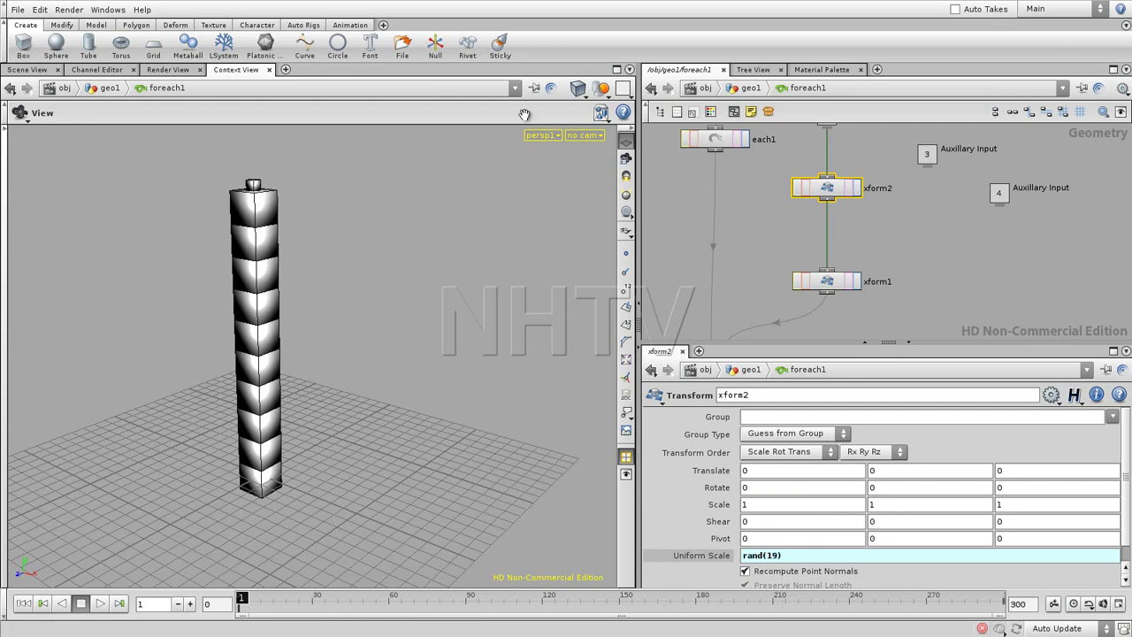
# Pin the viewport to the geo1 level and change the seed in xform2's uniform scale expression to 21.
pyautogui.click(907, 259)
pyautogui.press('u')
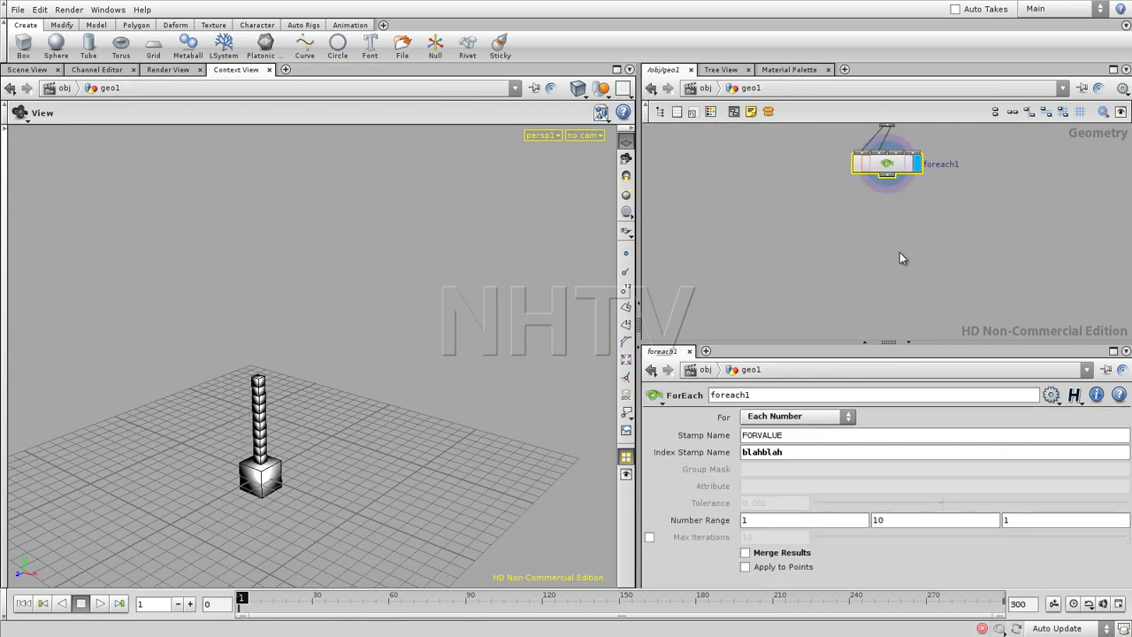
pyautogui.moveTo(887, 166); pyautogui.dragTo(883, 194)
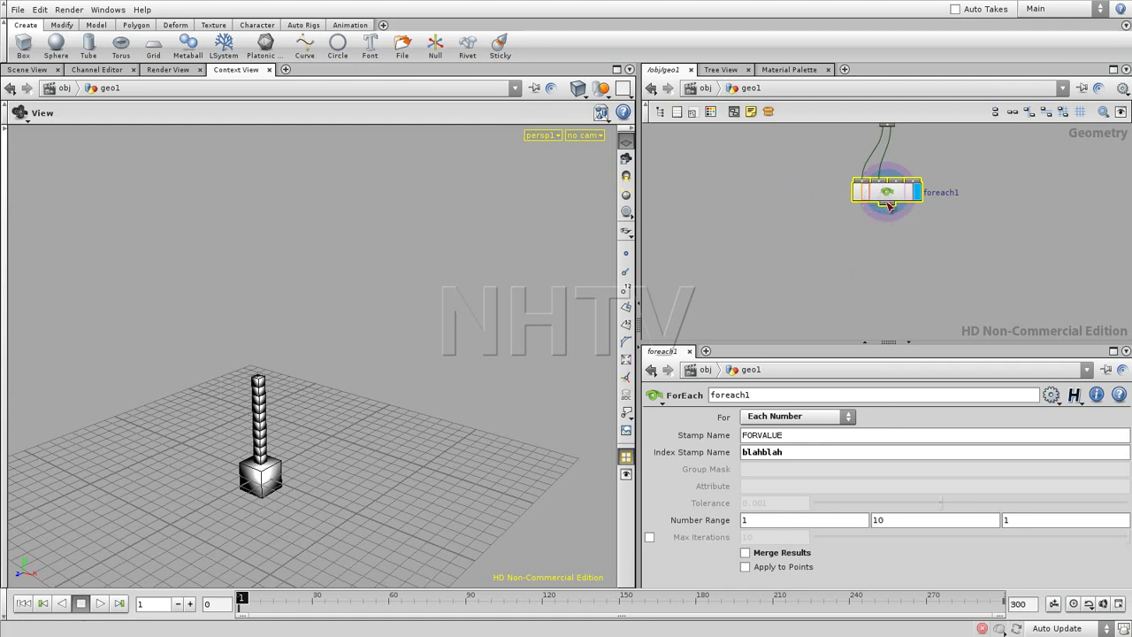
pyautogui.click(535, 88)
pyautogui.press('i')
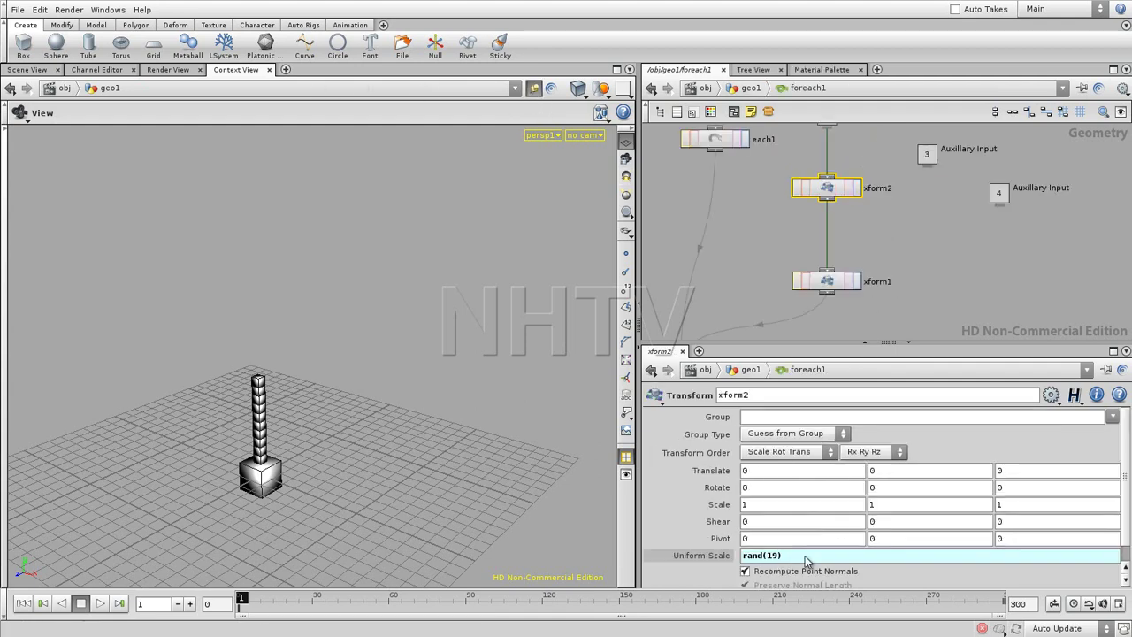
pyautogui.moveTo(776, 558); pyautogui.dragTo(794, 529, button='middle')
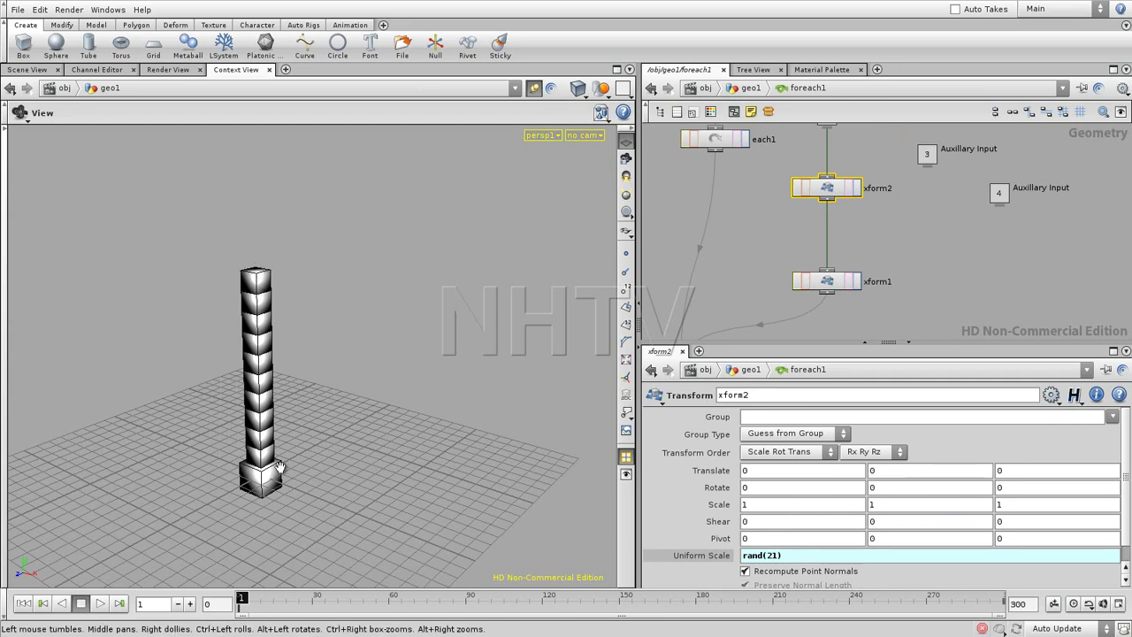
# Check foreach1's index stamp name at the geo1 level and go back inside the node.
pyautogui.click(926, 262)
pyautogui.moveTo(927, 261); pyautogui.dragTo(914, 271, button='middle')
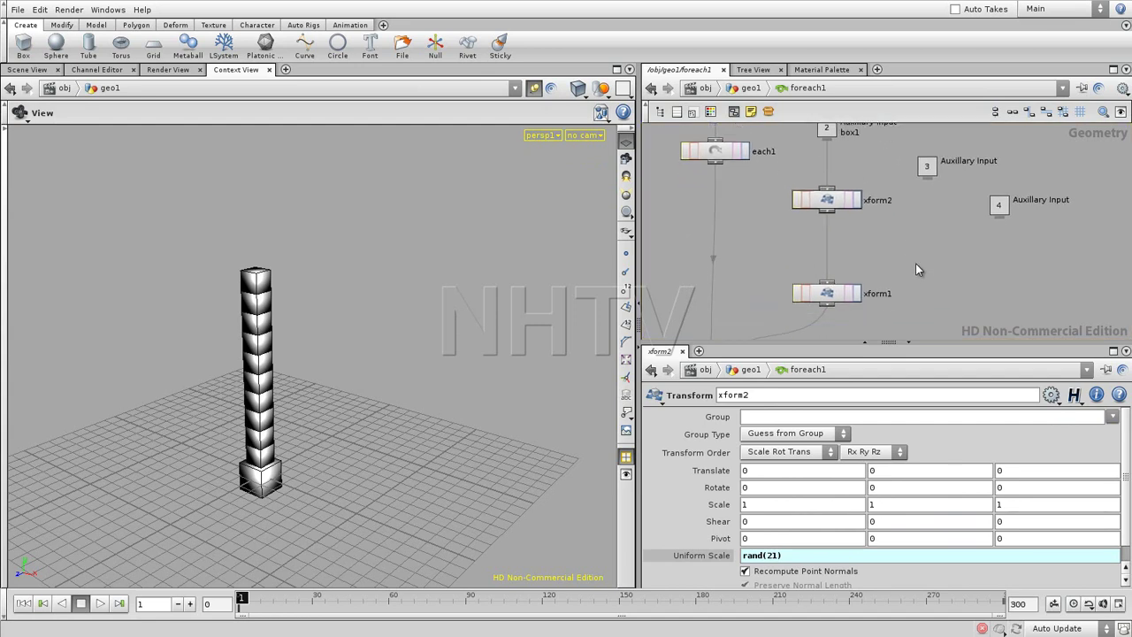
pyautogui.press('u')
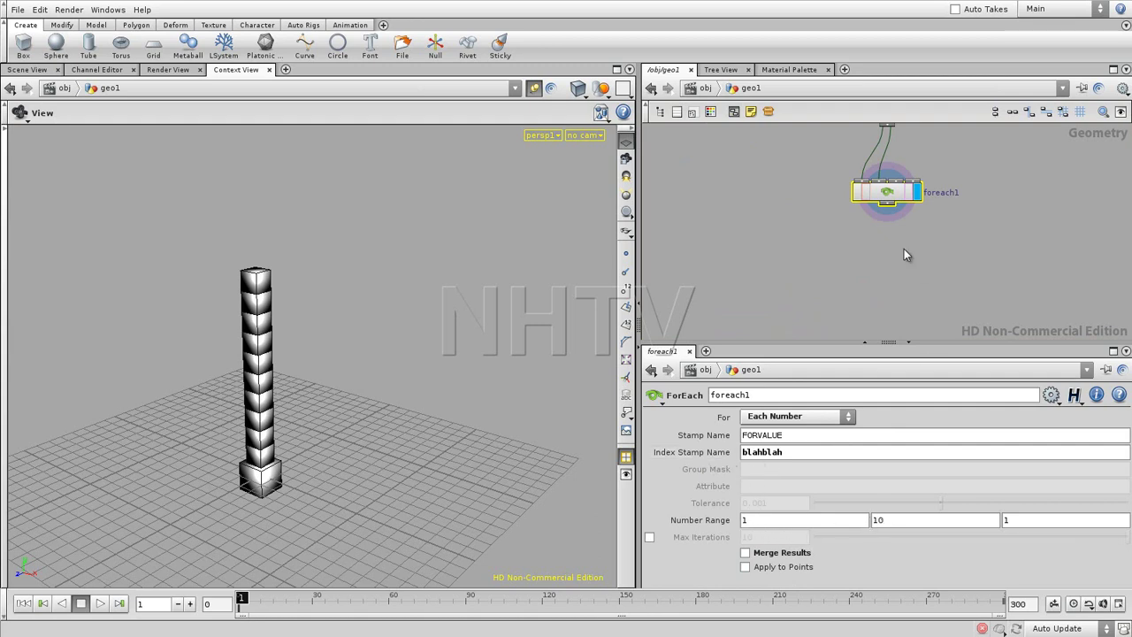
pyautogui.doubleClick(890, 193)
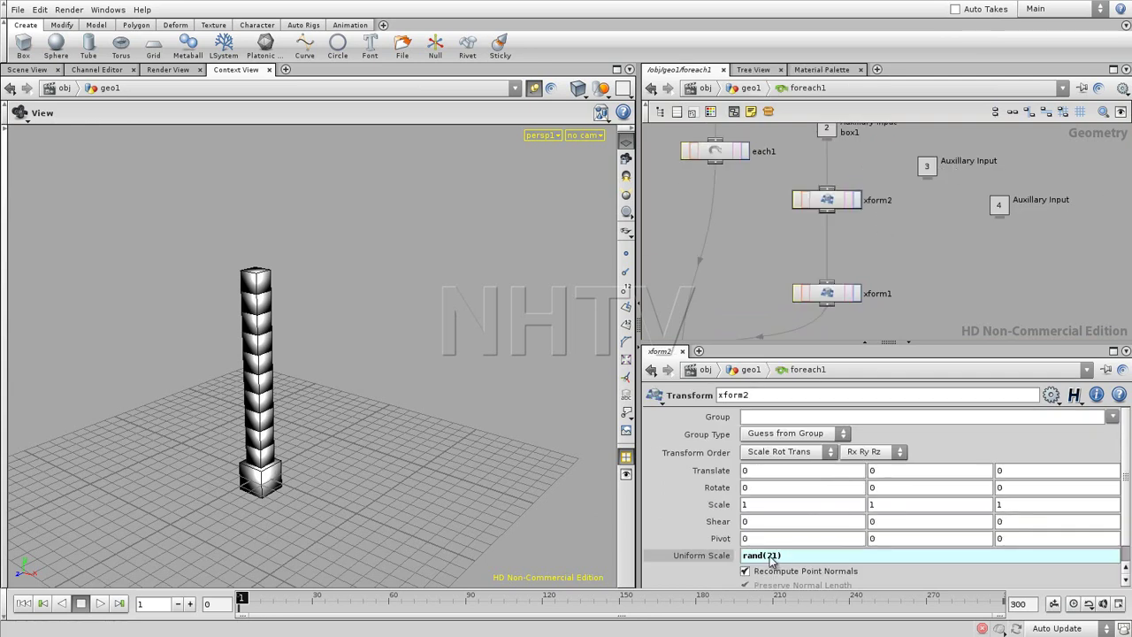
# Replace the fixed seed in xform2's uniform scale with a stamp function whose scope is the parent node, "../.".
pyautogui.moveTo(766, 556); pyautogui.dragTo(774, 557)
pyautogui.doubleClick(771, 556)
pyautogui.write('8')
pyautogui.write('tamp')
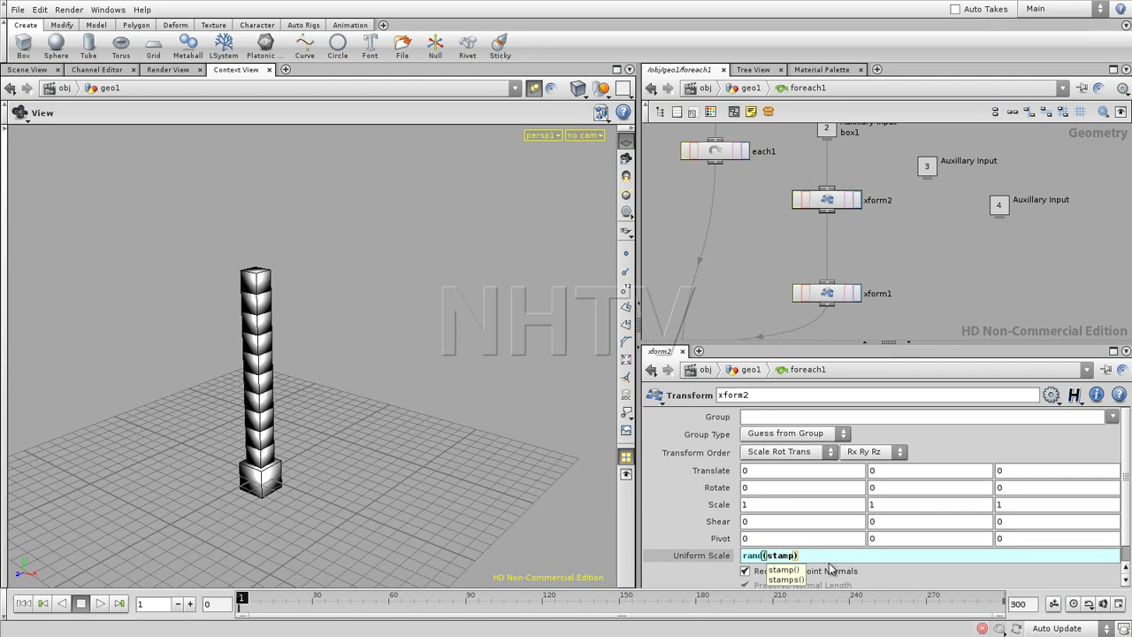
pyautogui.write('(')
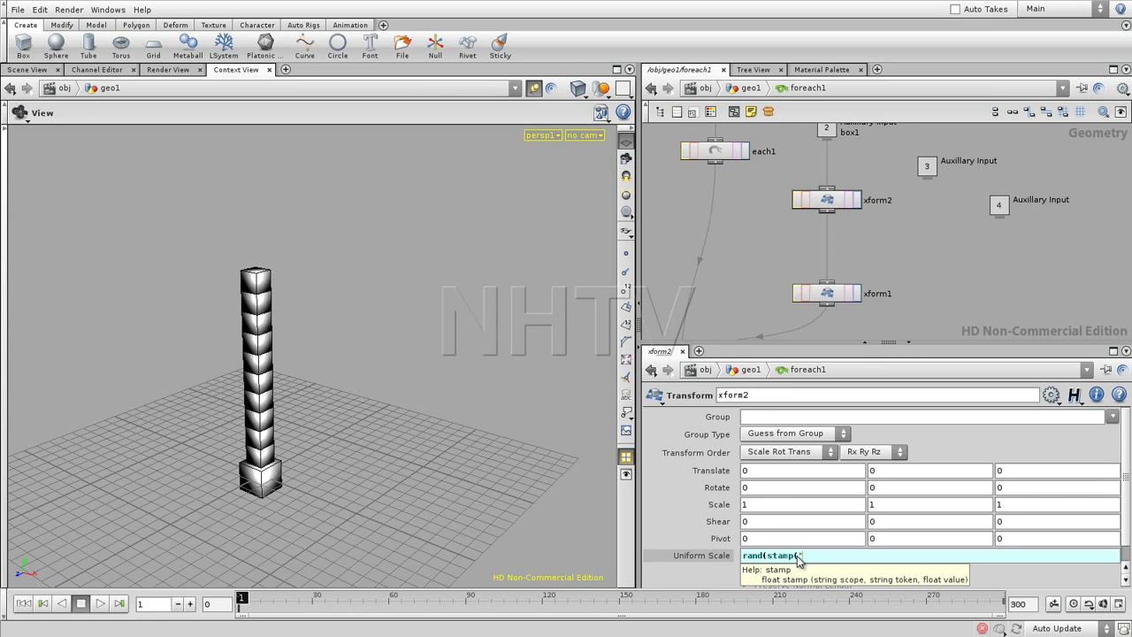
pyautogui.write('../')
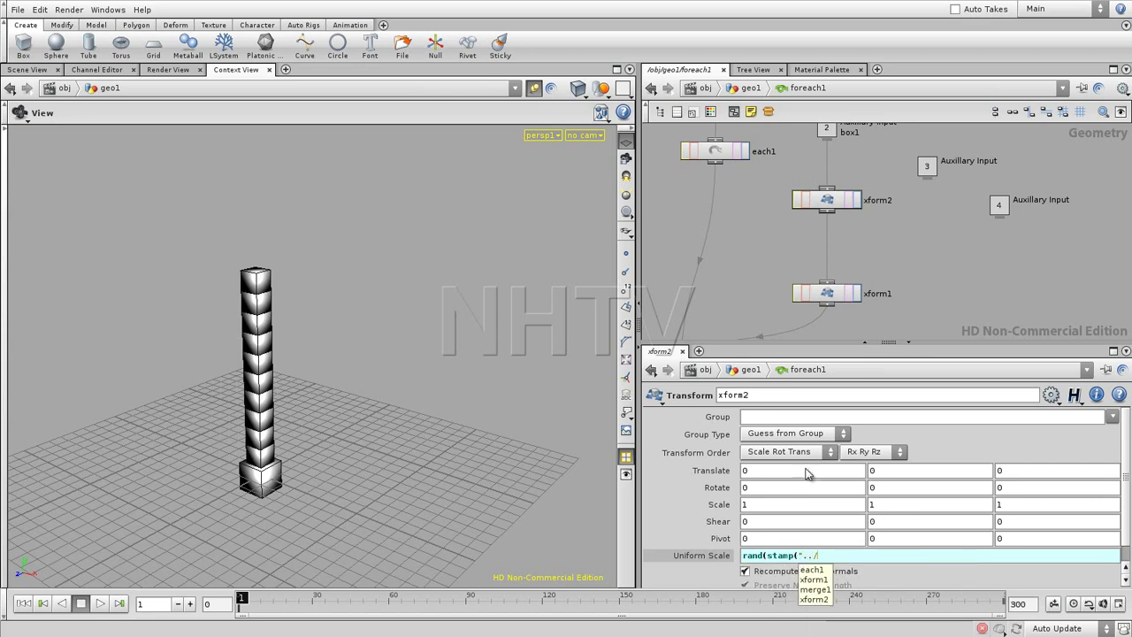
pyautogui.click(831, 557)
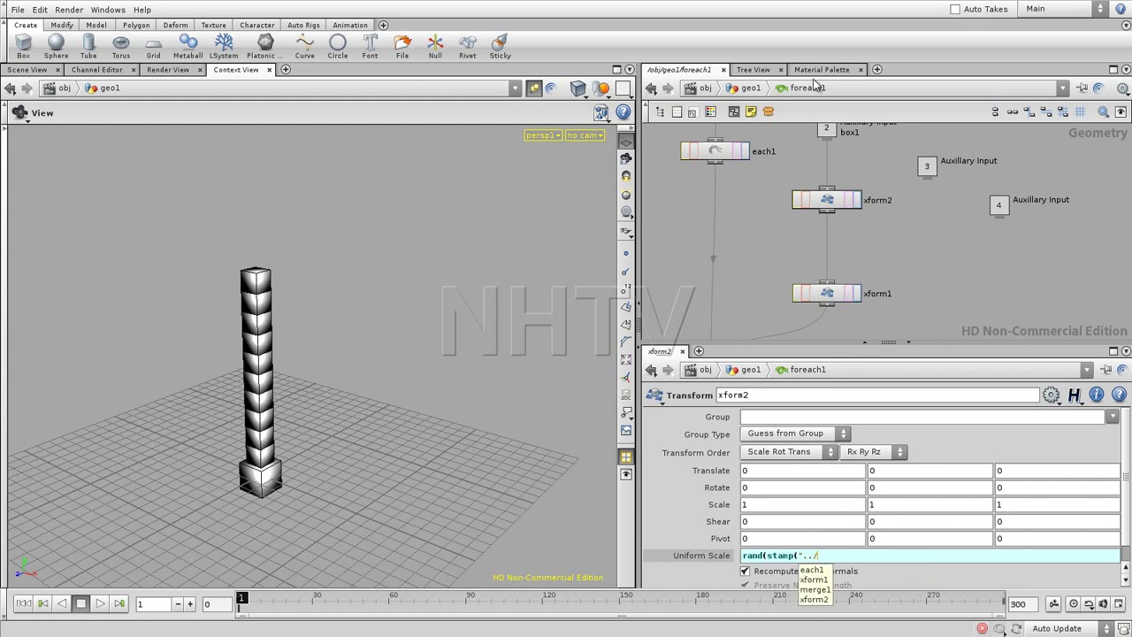
pyautogui.click(825, 559)
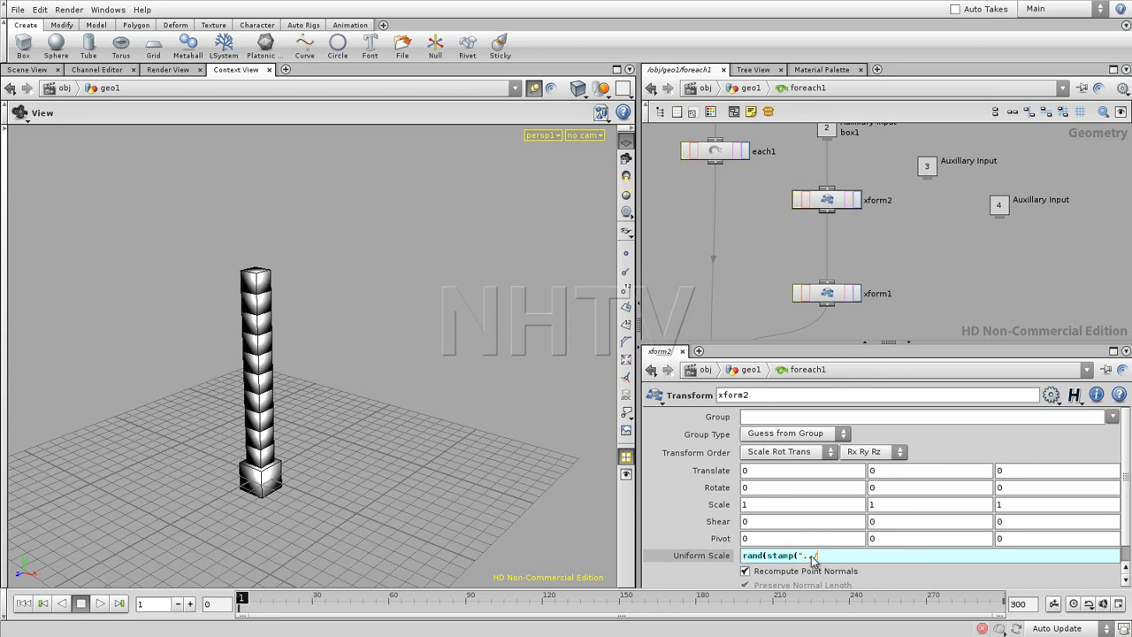
pyautogui.write('.')
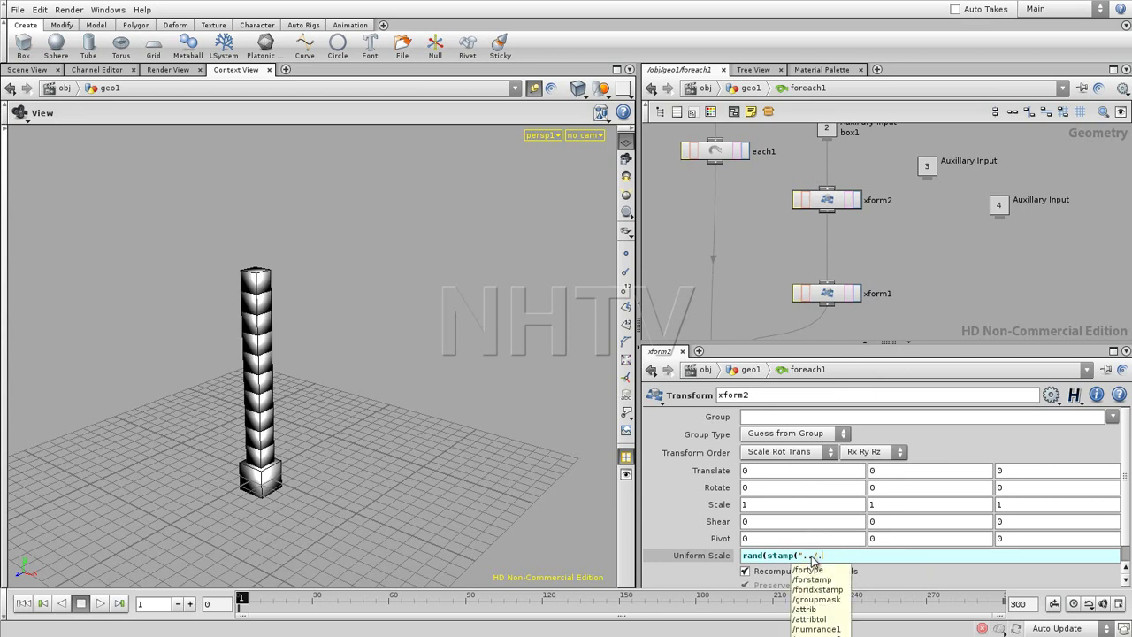
# Complete the uniform scale expression as rand(stamp("../.","blahblah",0)) and inspect the randomly scaled stack.
pyautogui.write('","blahblah')
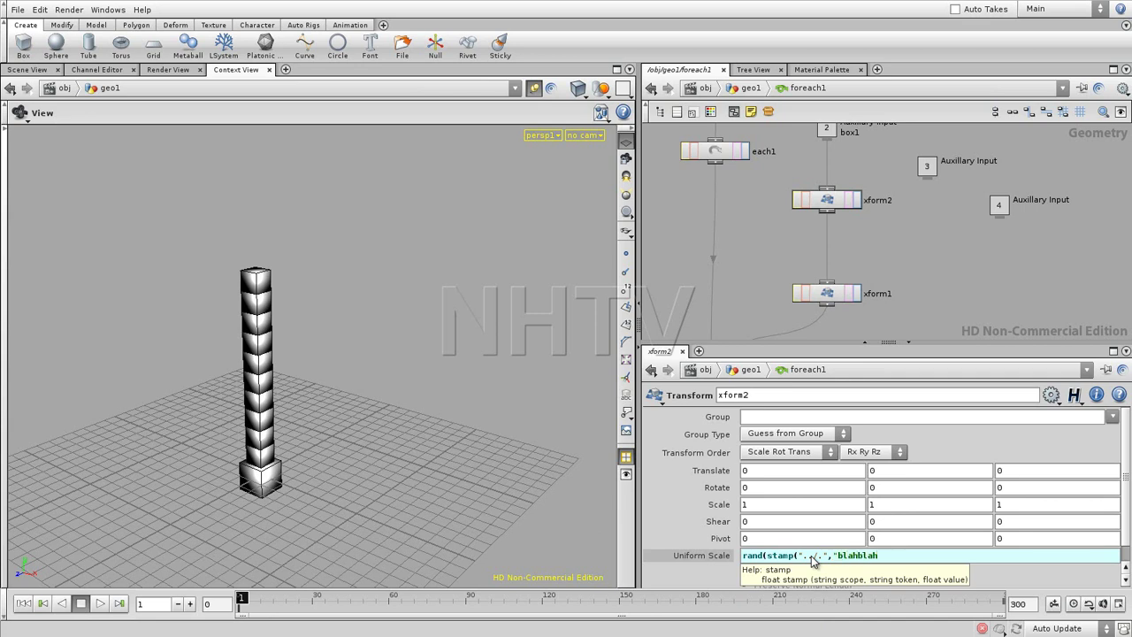
pyautogui.write('",0')
pyautogui.write(')')
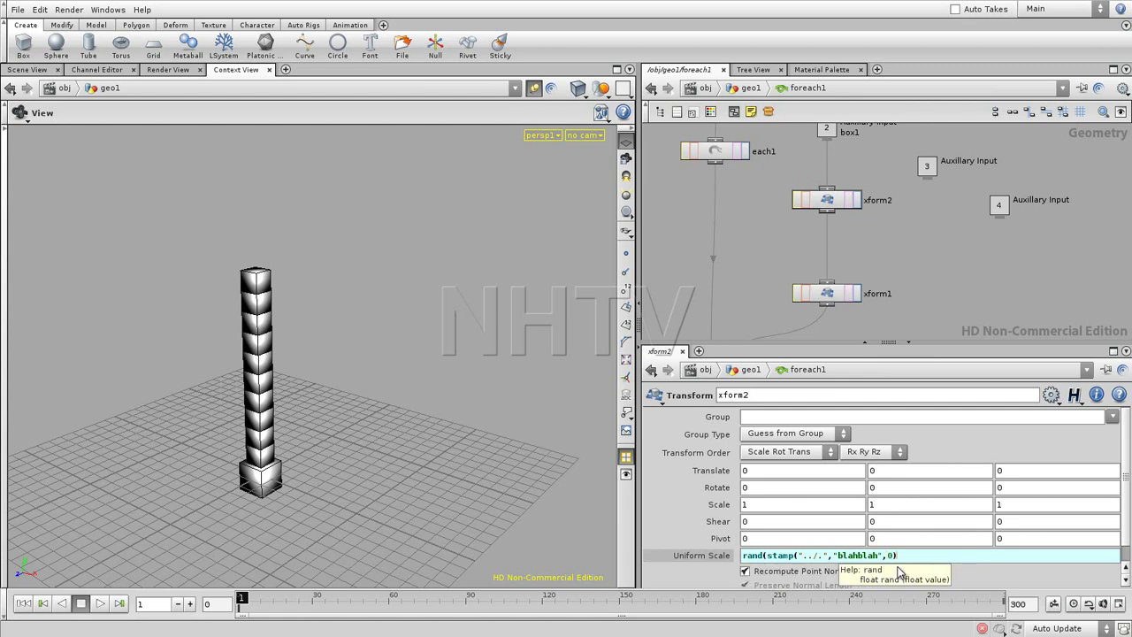
pyautogui.press('Left')
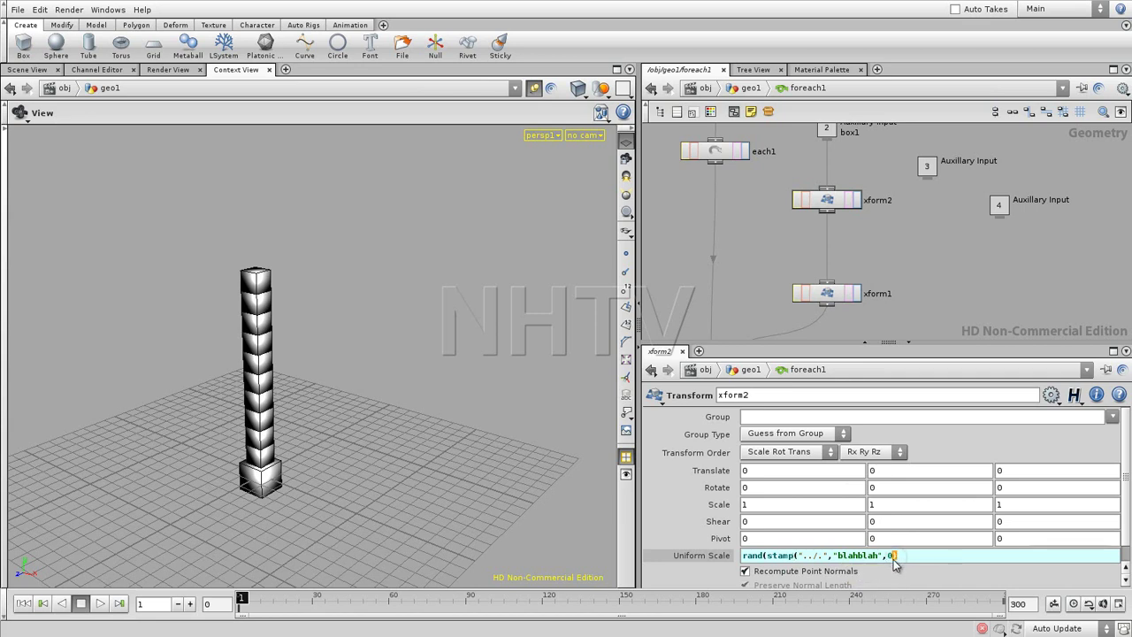
pyautogui.click(795, 556)
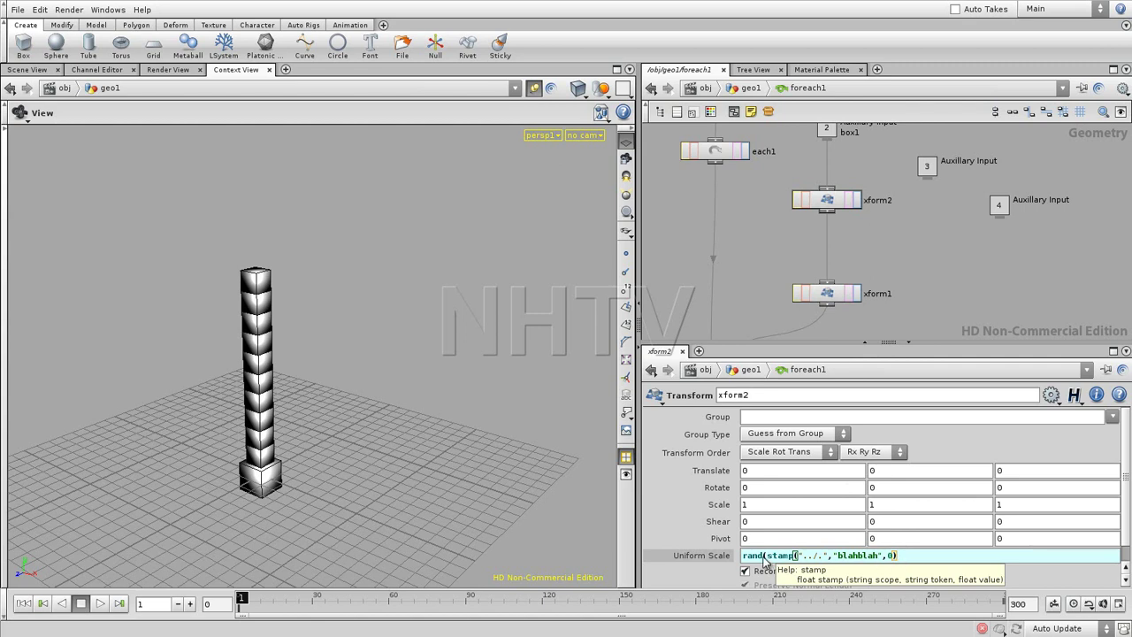
pyautogui.click(904, 558)
pyautogui.write(')')
pyautogui.press('Return')
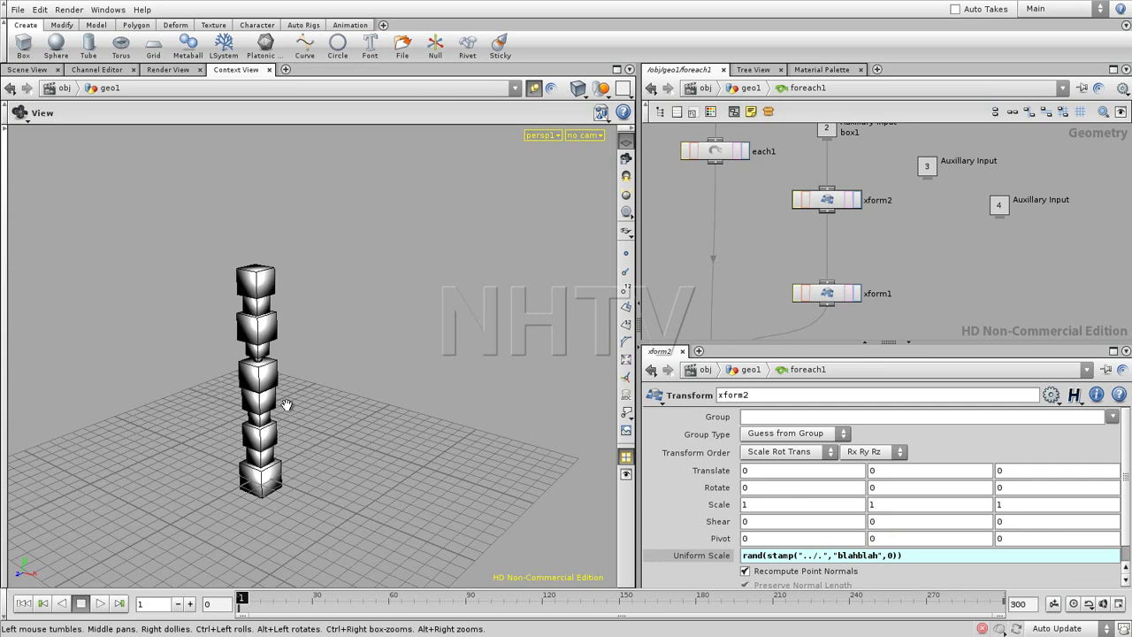
pyautogui.moveTo(286, 392); pyautogui.dragTo(212, 400)
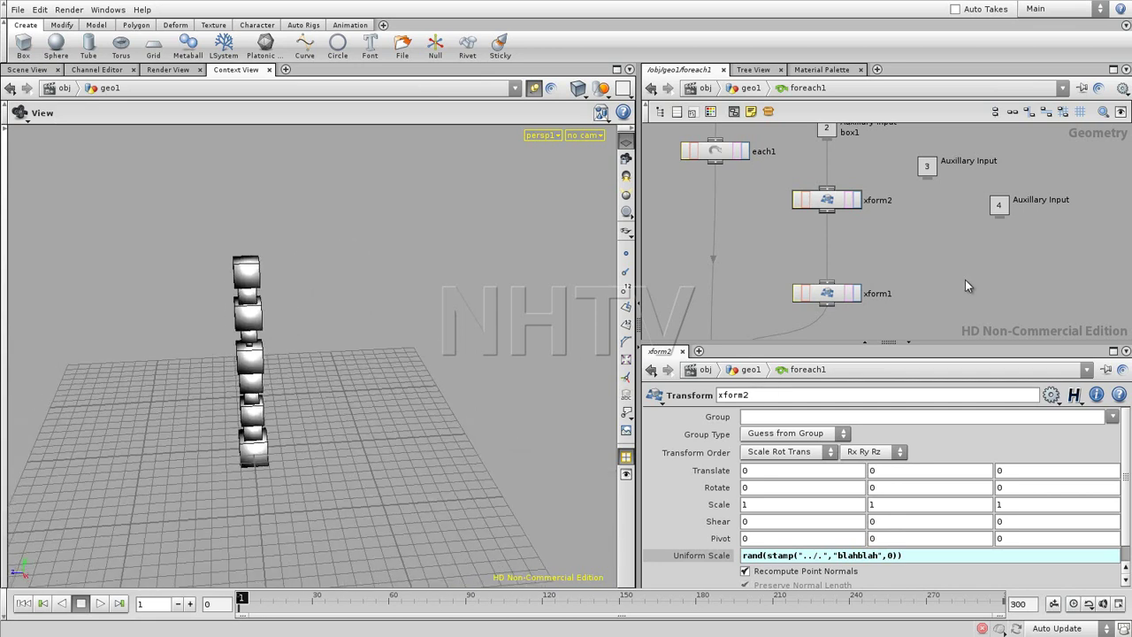
# Copy xform2's uniform scale expression, delete the expression from that parameter and set the uniform scale to 1.
pyautogui.moveTo(900, 298); pyautogui.dragTo(995, 243, button='middle')
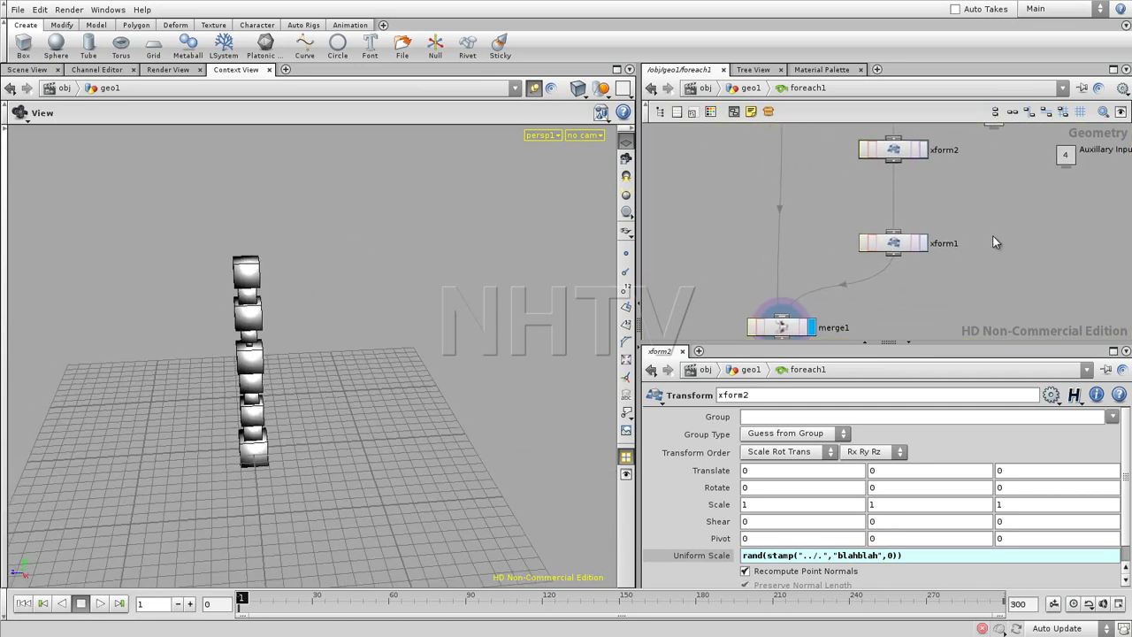
pyautogui.moveTo(300, 455); pyautogui.dragTo(412, 455)
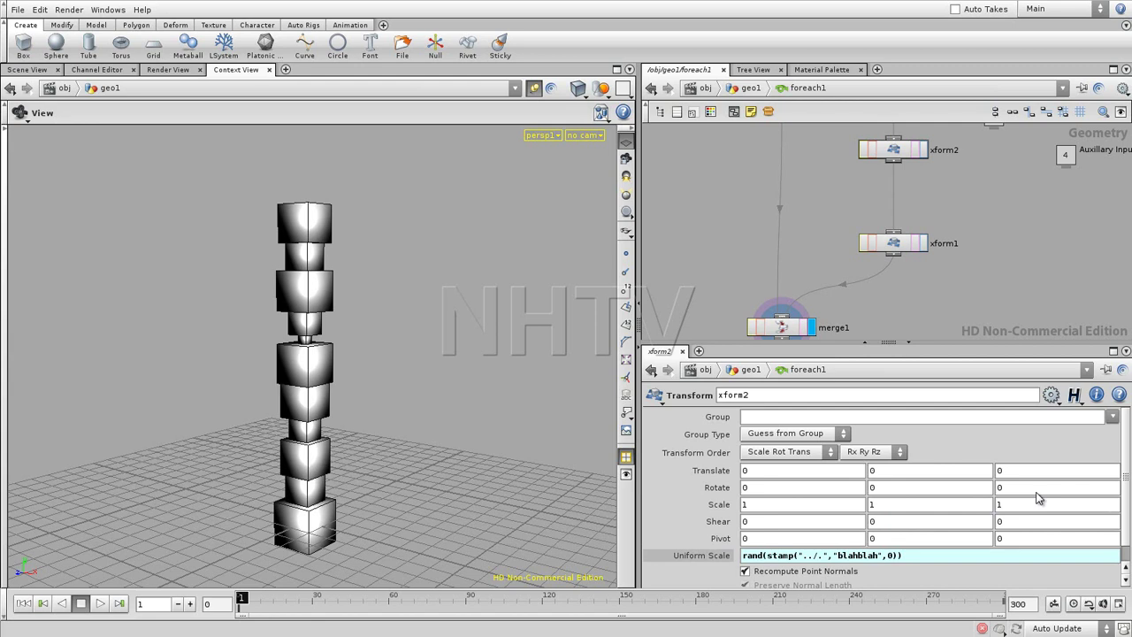
pyautogui.moveTo(927, 559); pyautogui.dragTo(739, 574)
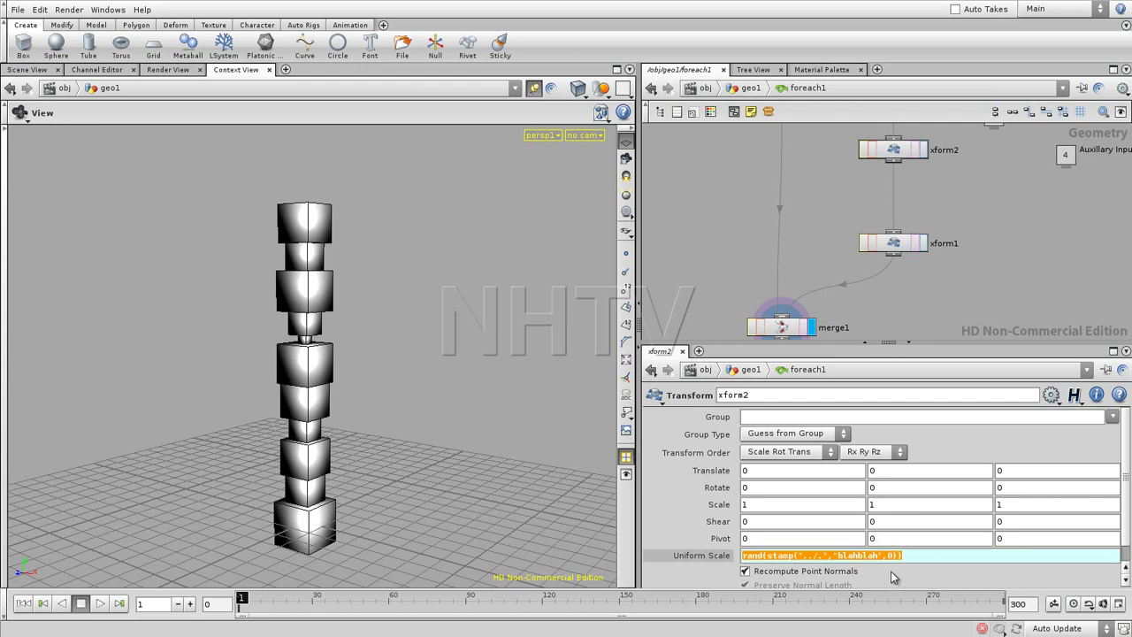
pyautogui.keyDown('ctrl'); pyautogui.keyDown('shift'); pyautogui.click(721, 559); pyautogui.keyUp('shift'); pyautogui.keyUp('ctrl')
pyautogui.click(805, 559)
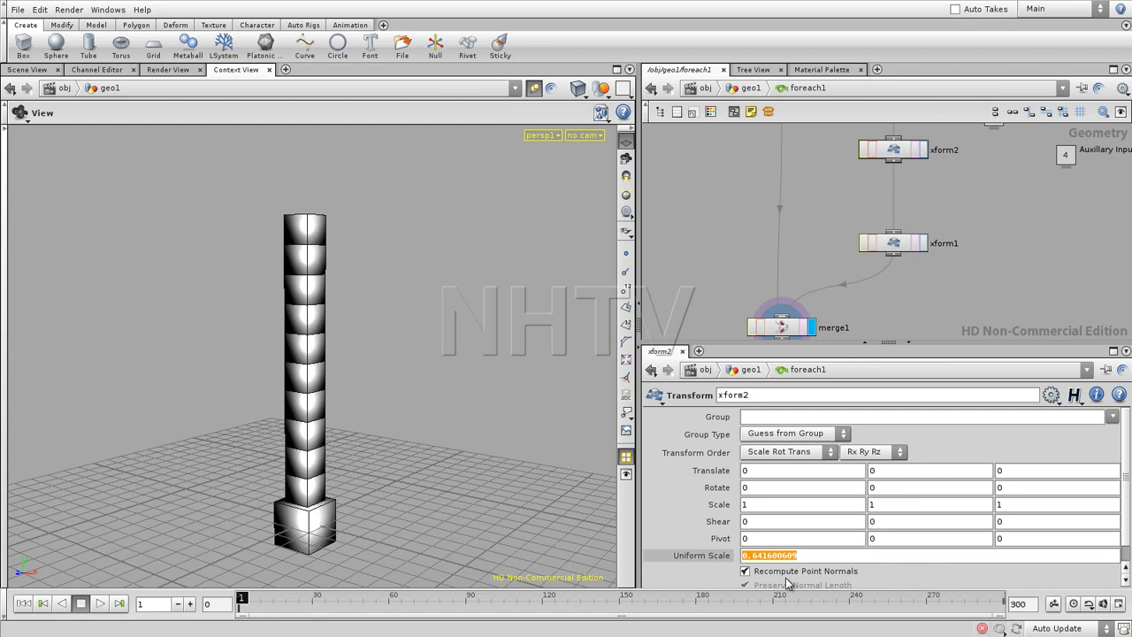
pyautogui.write('1')
pyautogui.press('Return')
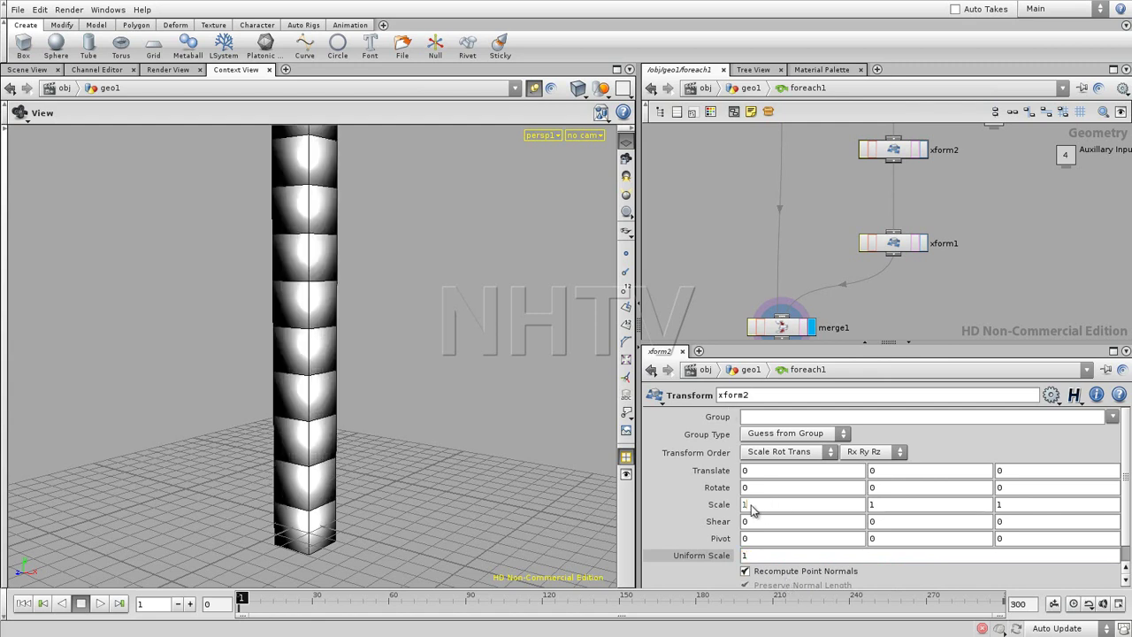
# Paste the expression rand(stamp("../.","blahblah",0)) into the X, Y and Z scale values of xform2.
pyautogui.hotkey('ctrl', 'v')
pyautogui.press('Return')
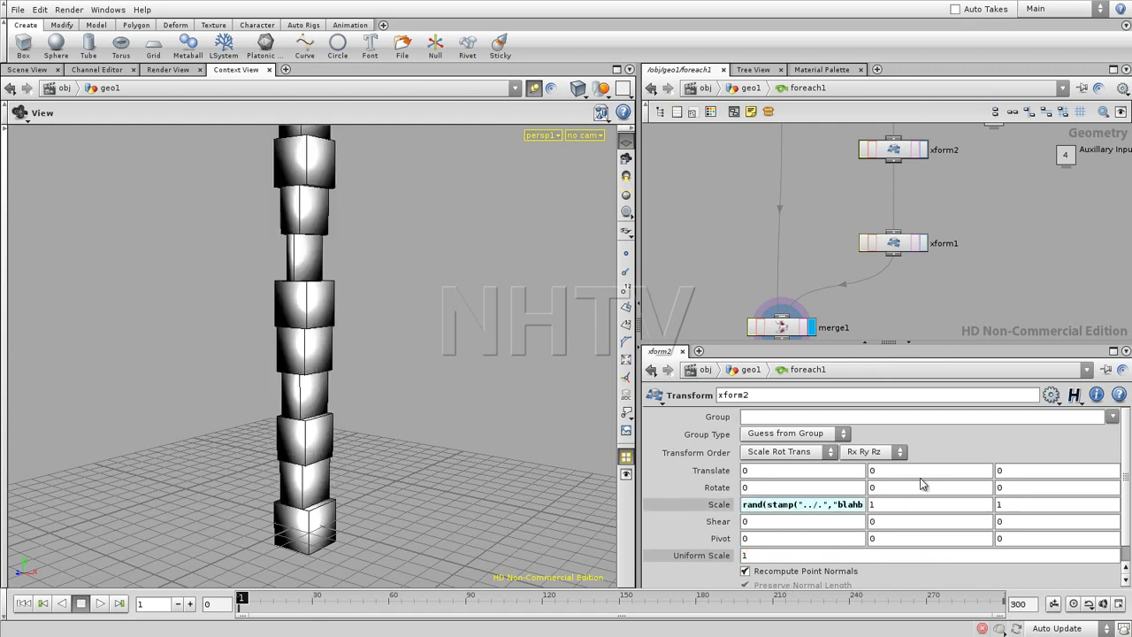
pyautogui.click(882, 505)
pyautogui.hotkey('ctrl', 'v')
pyautogui.press('Return')
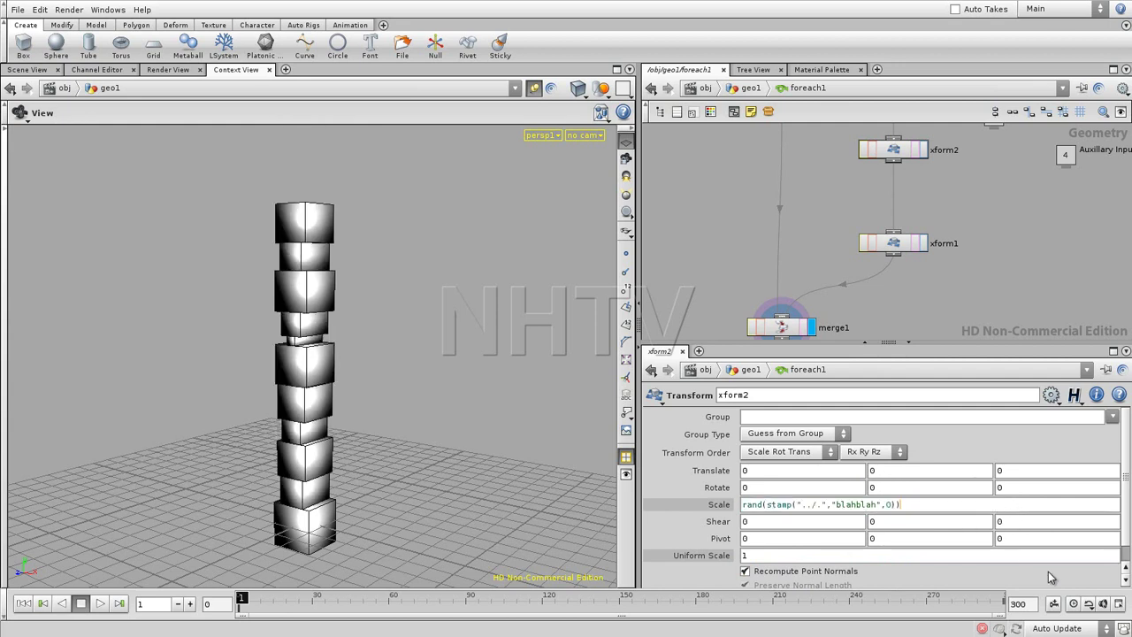
pyautogui.press('Return')
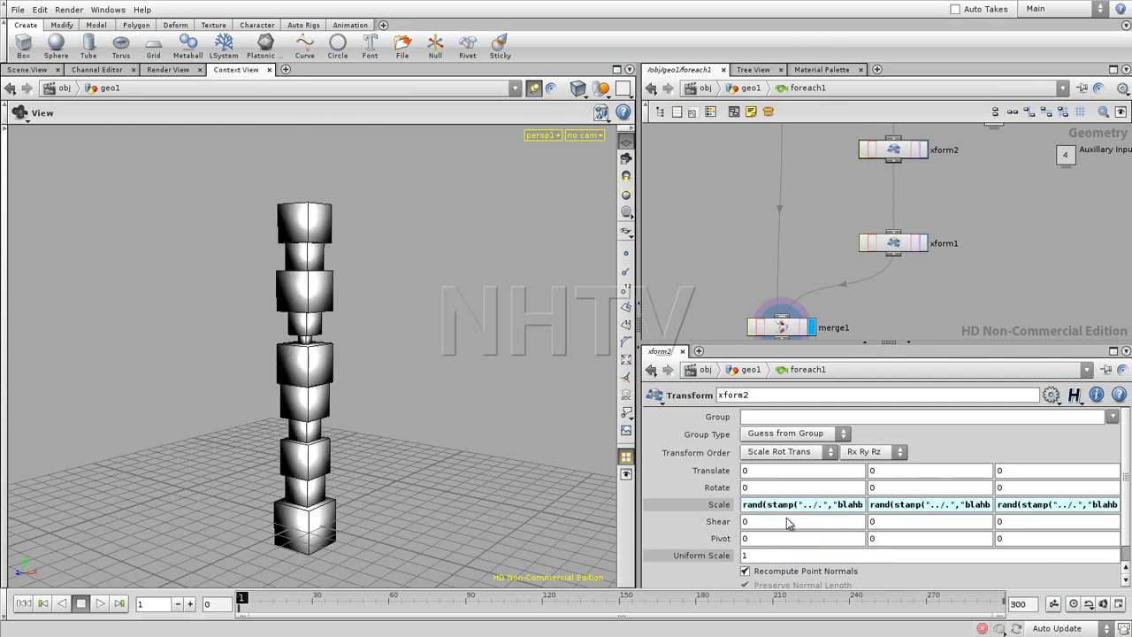
# Switch xform2's scale display to the evaluated values and back to the expressions to check them.
pyautogui.click(839, 506)
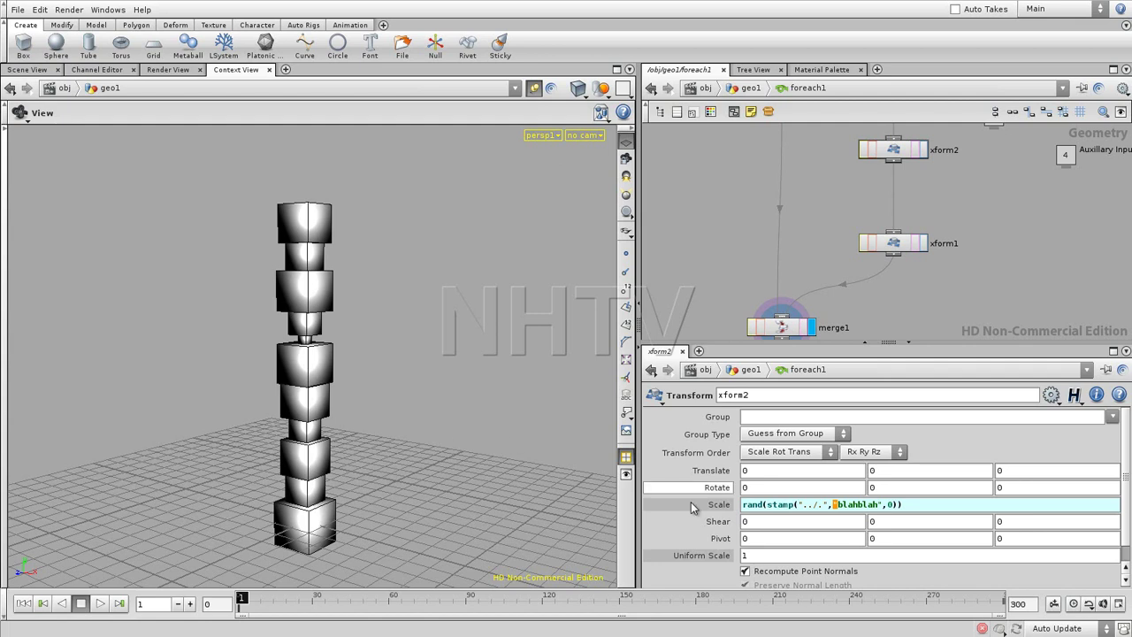
pyautogui.click(722, 507)
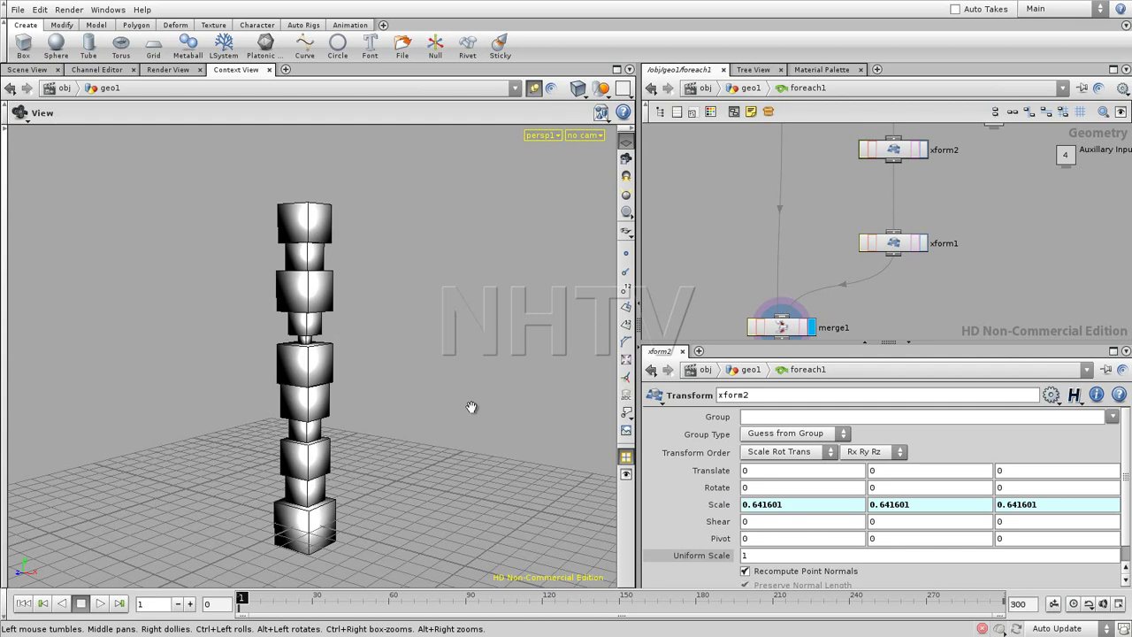
pyautogui.click(719, 504)
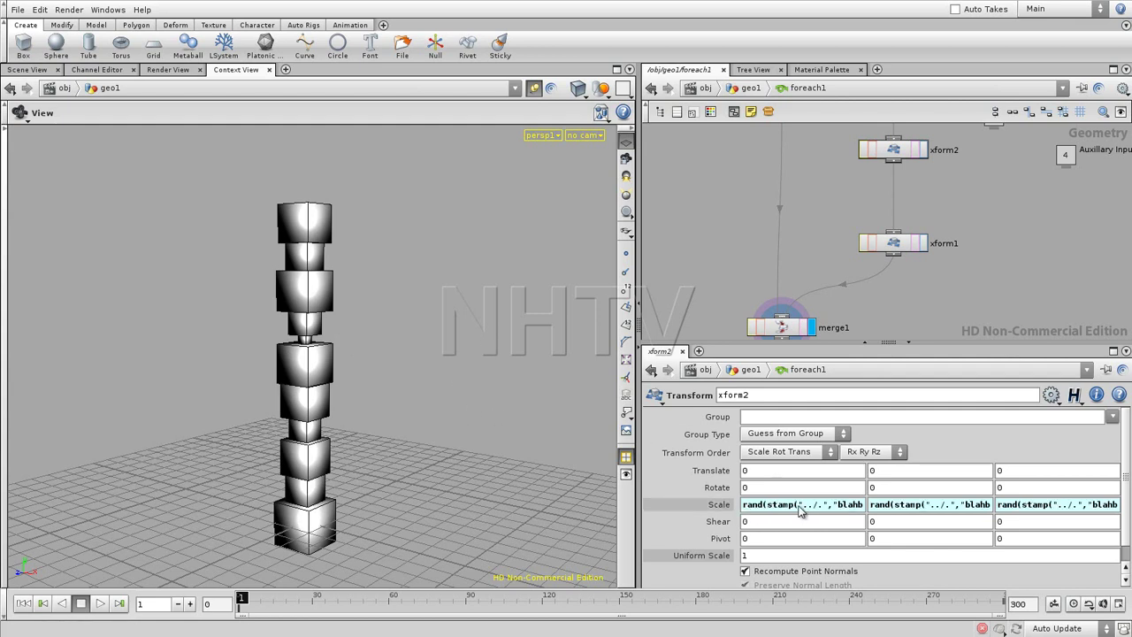
# Add +20 after the stamp function in xform2's X scale, giving rand(stamp("../.","blahblah",0)+20).
pyautogui.moveTo(909, 514)
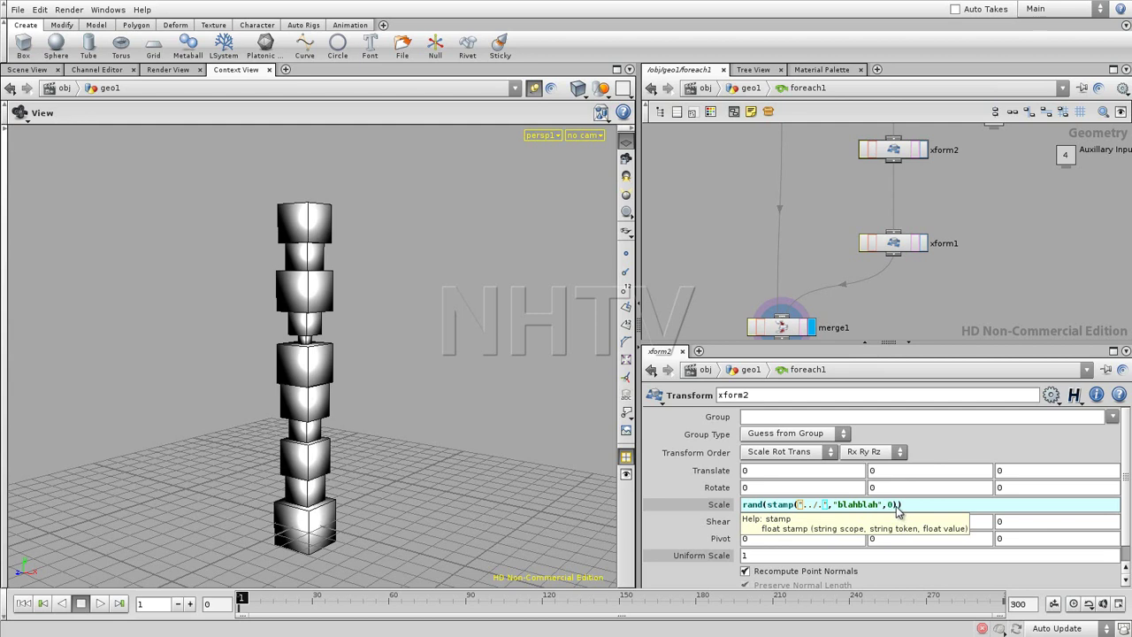
pyautogui.press('Left')
pyautogui.press('Left')
pyautogui.press('Left')
pyautogui.press('Left')
pyautogui.press('Left')
pyautogui.press('Left')
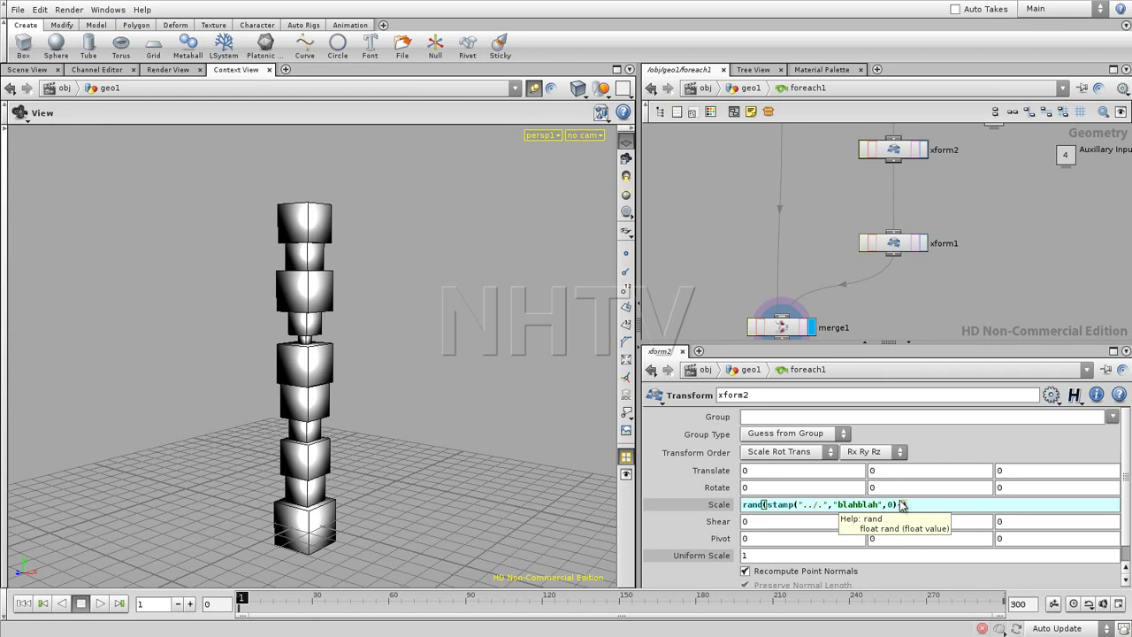
pyautogui.write('+20')
pyautogui.press('Return')
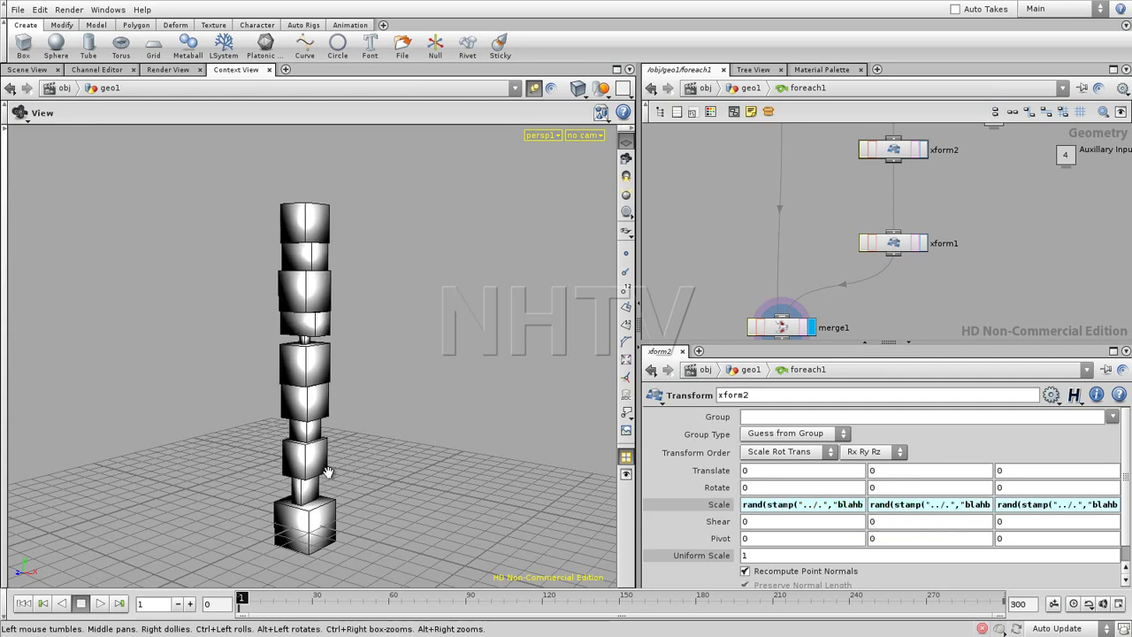
# Add +50 after the stamp function in xform2's Z scale expression and inspect the stack from several angles.
pyautogui.click(1028, 506)
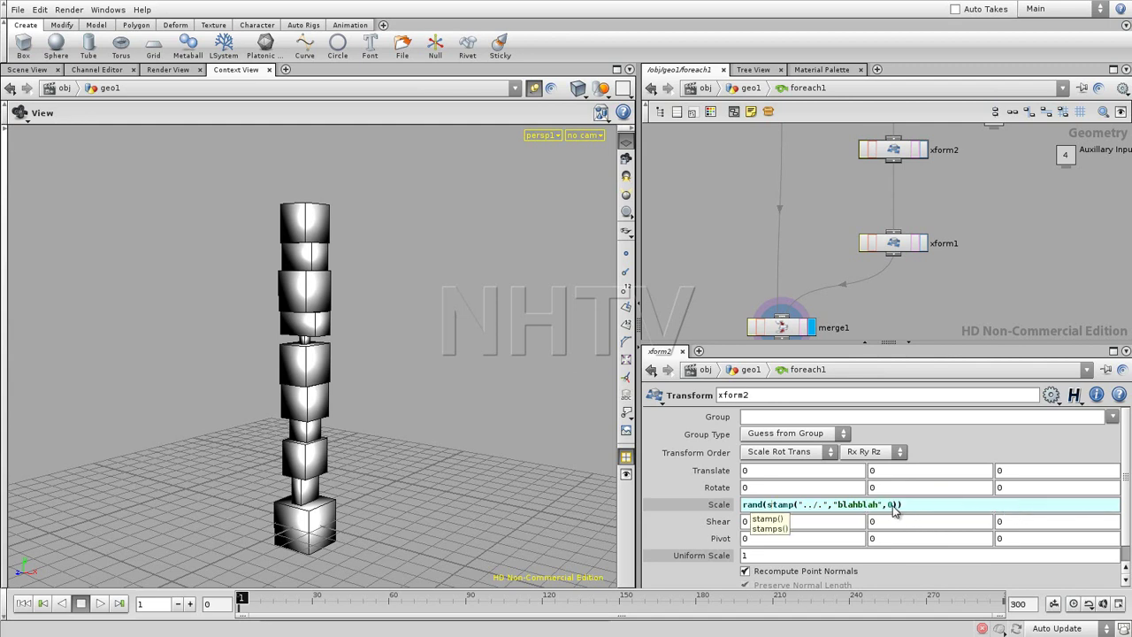
pyautogui.write('+50')
pyautogui.press('Return')
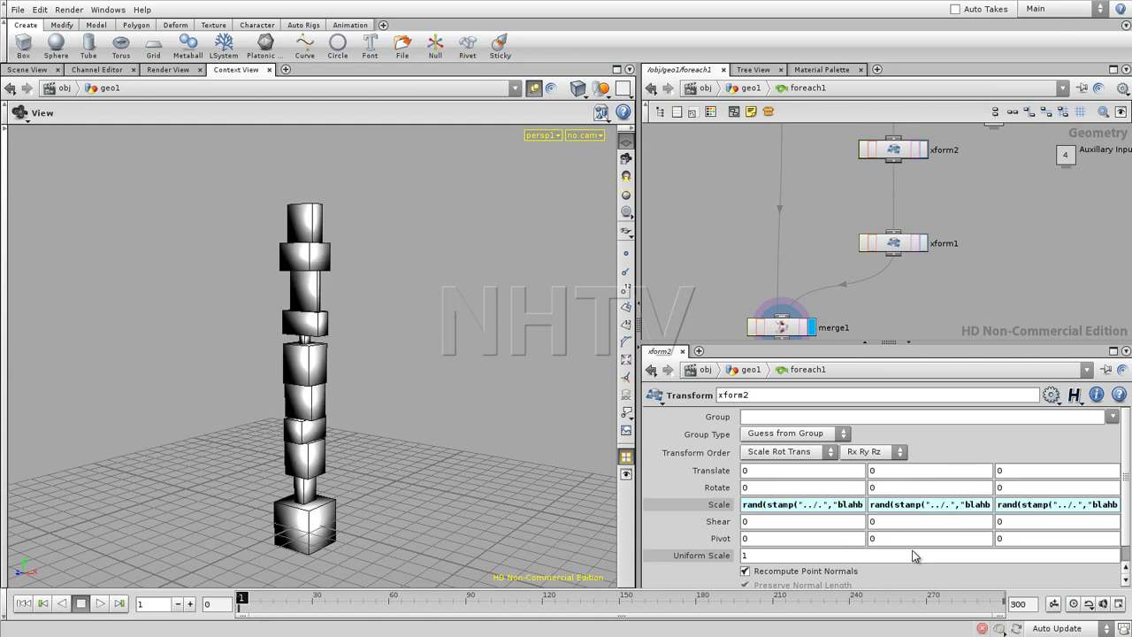
pyautogui.moveTo(344, 389)
pyautogui.mouseDown()
pyautogui.moveTo(317, 454)
pyautogui.moveTo(344, 407)
pyautogui.moveTo(407, 366)
pyautogui.moveTo(448, 362)
pyautogui.moveTo(534, 397)
pyautogui.moveTo(350, 386)
pyautogui.moveTo(360, 382)
pyautogui.mouseUp()
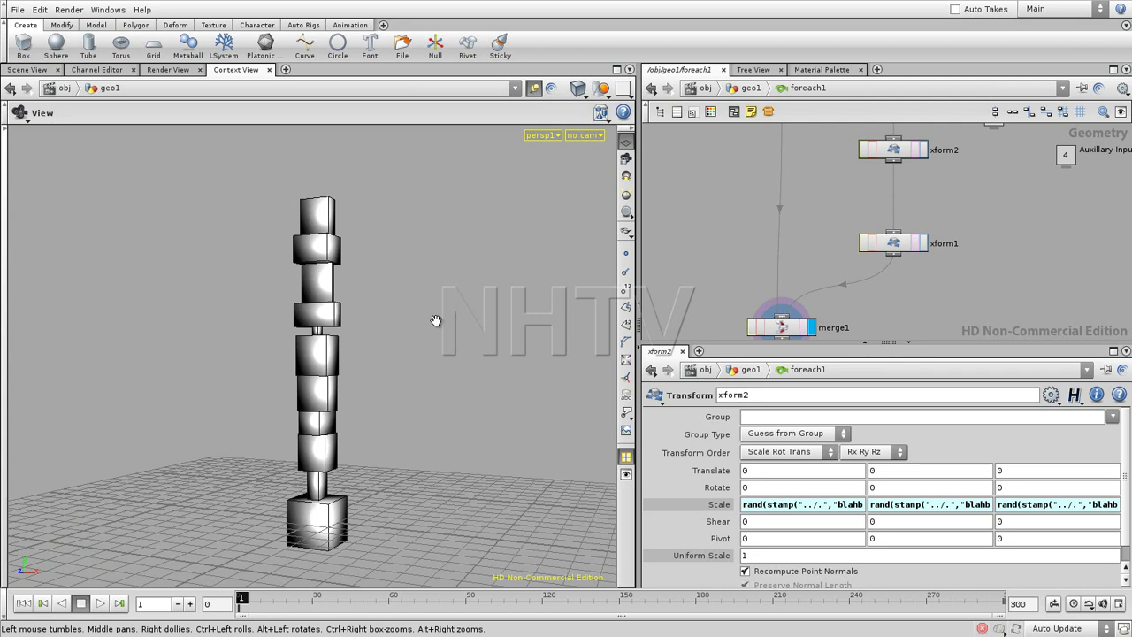
pyautogui.moveTo(433, 337); pyautogui.dragTo(352, 371)
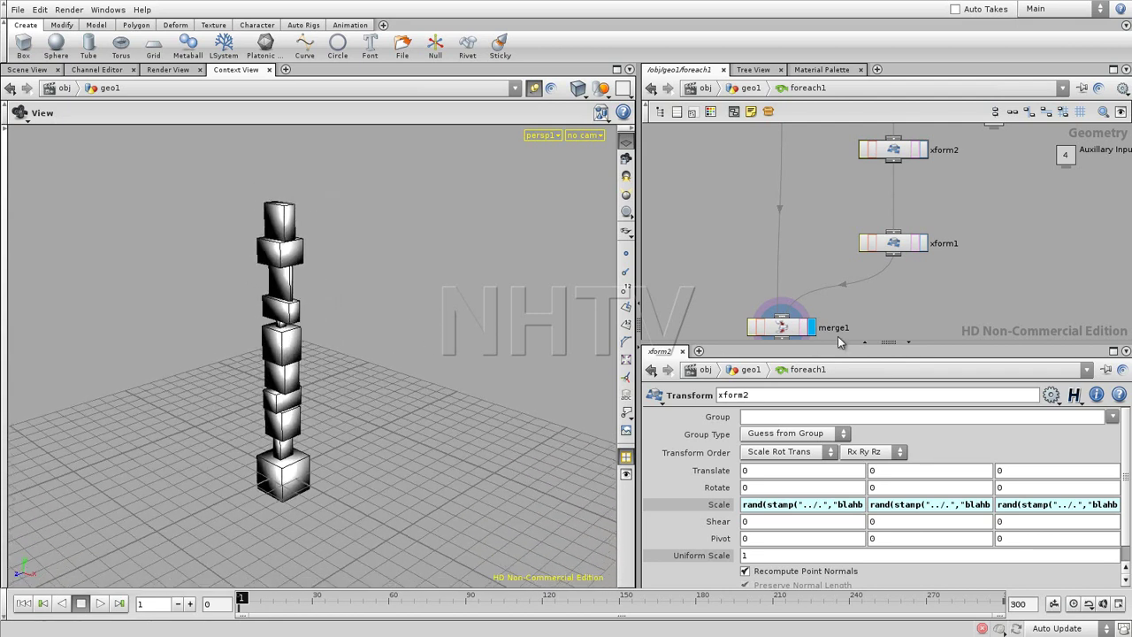
# Go up to the geo1 level and insert a Delete node between box1 and foreach1's first input.
pyautogui.moveTo(840, 345); pyautogui.dragTo(832, 452)
pyautogui.moveTo(722, 342); pyautogui.dragTo(768, 323, button='middle')
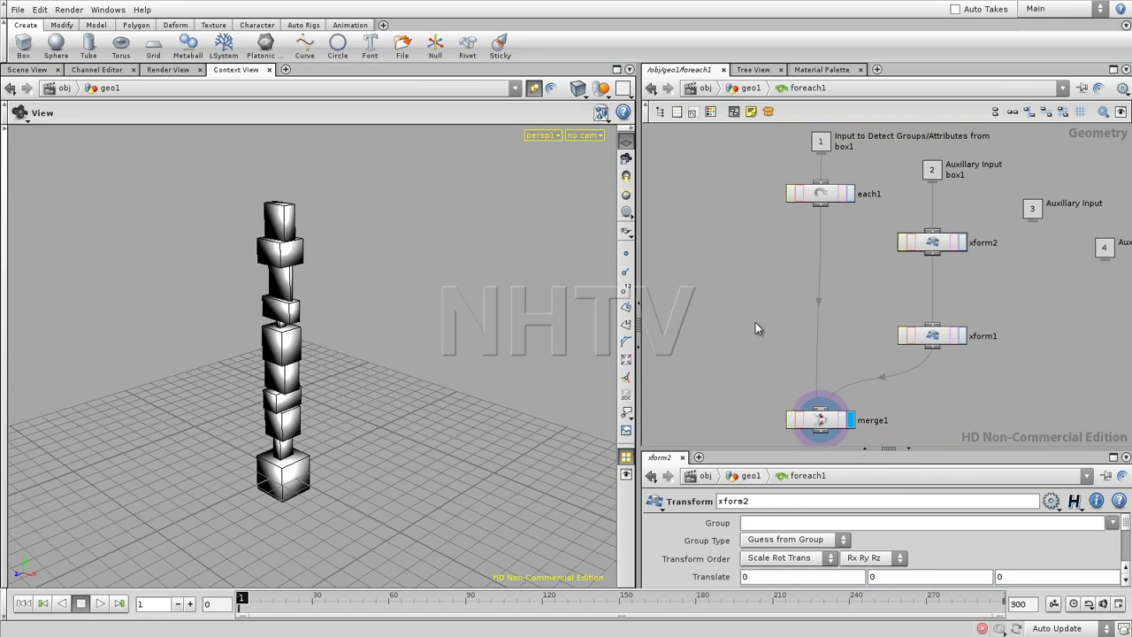
pyautogui.press('u')
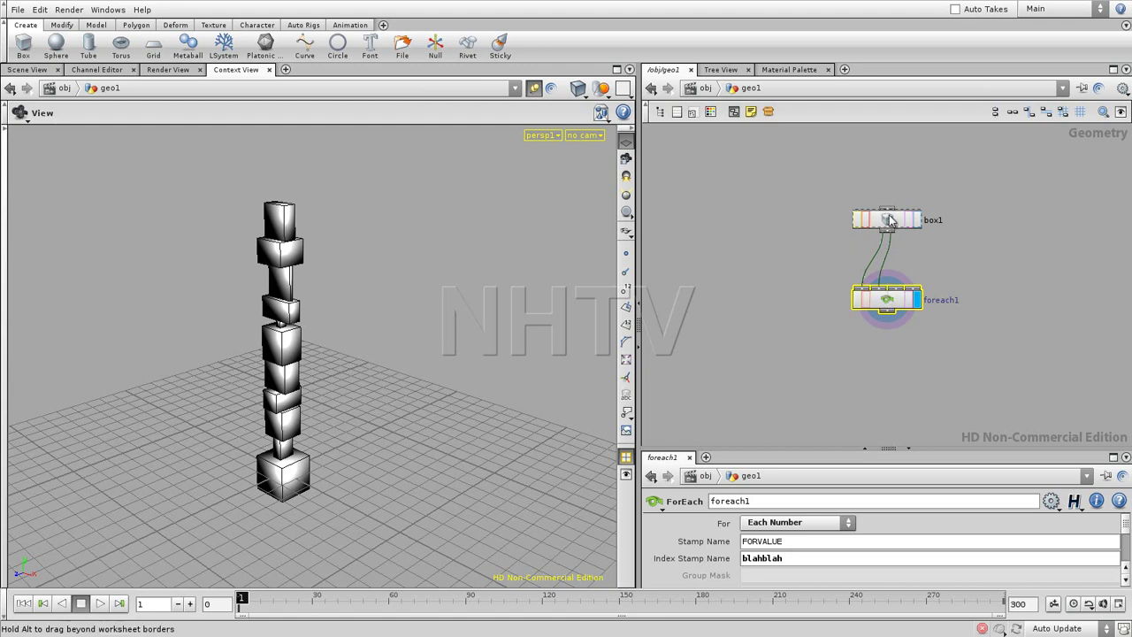
pyautogui.moveTo(887, 220); pyautogui.dragTo(888, 181)
pyautogui.click(805, 255)
pyautogui.press('Tab')
pyautogui.write('del')
pyautogui.press('Down')
pyautogui.press('Return')
pyautogui.click(864, 239)
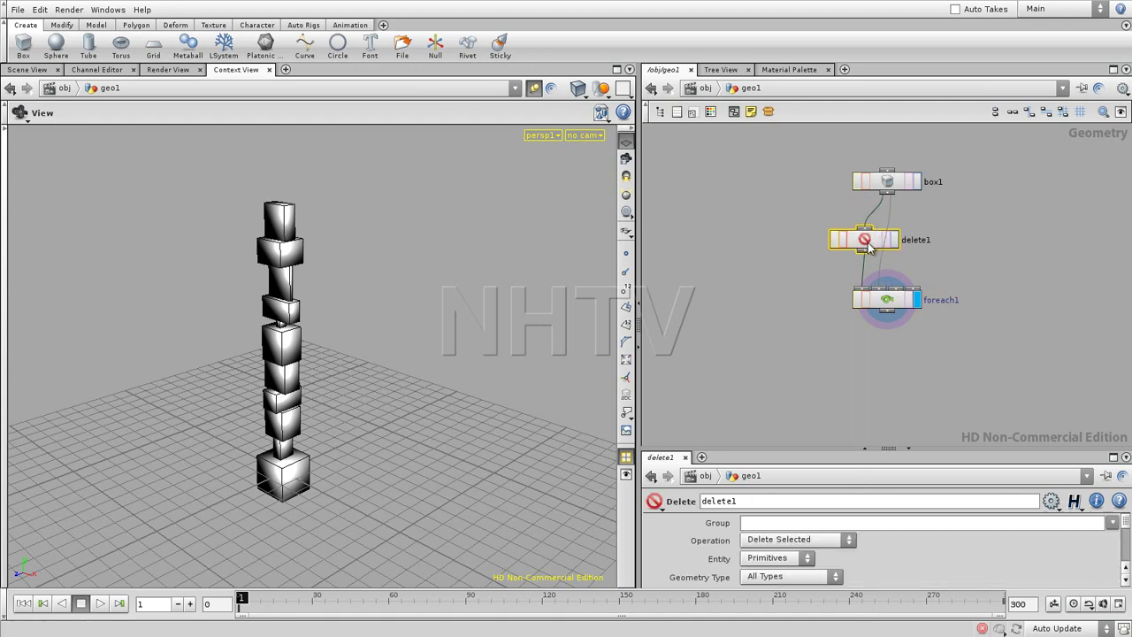
pyautogui.moveTo(864, 240); pyautogui.dragTo(826, 239)
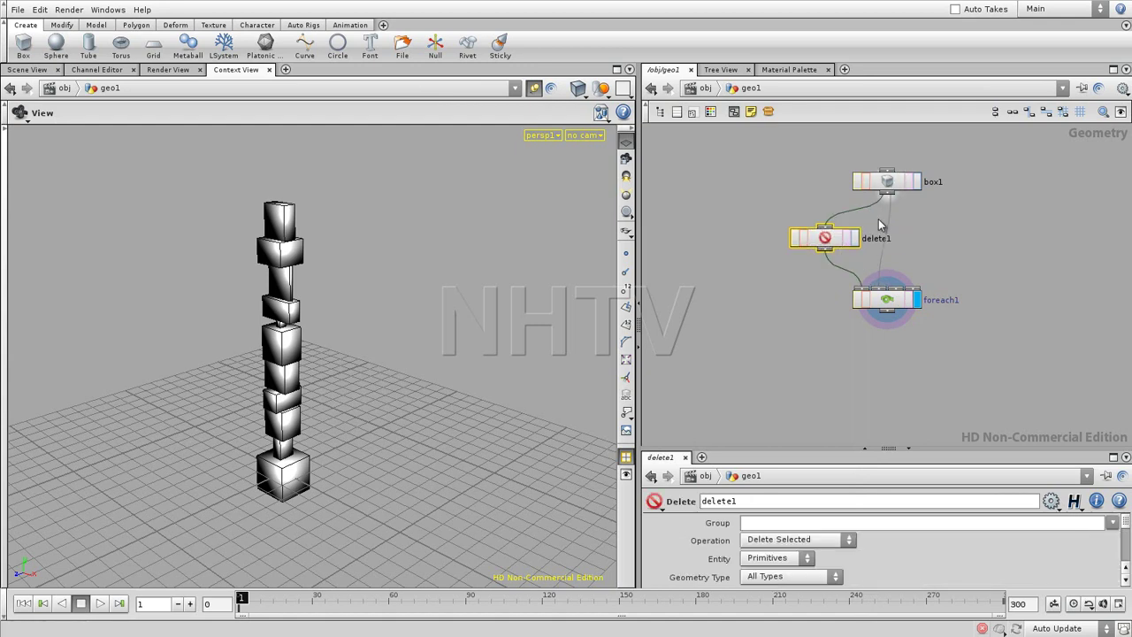
# Display the output of box1, delete1 and foreach1 in turn to compare what each node produces.
pyautogui.moveTo(941, 448); pyautogui.dragTo(928, 333)
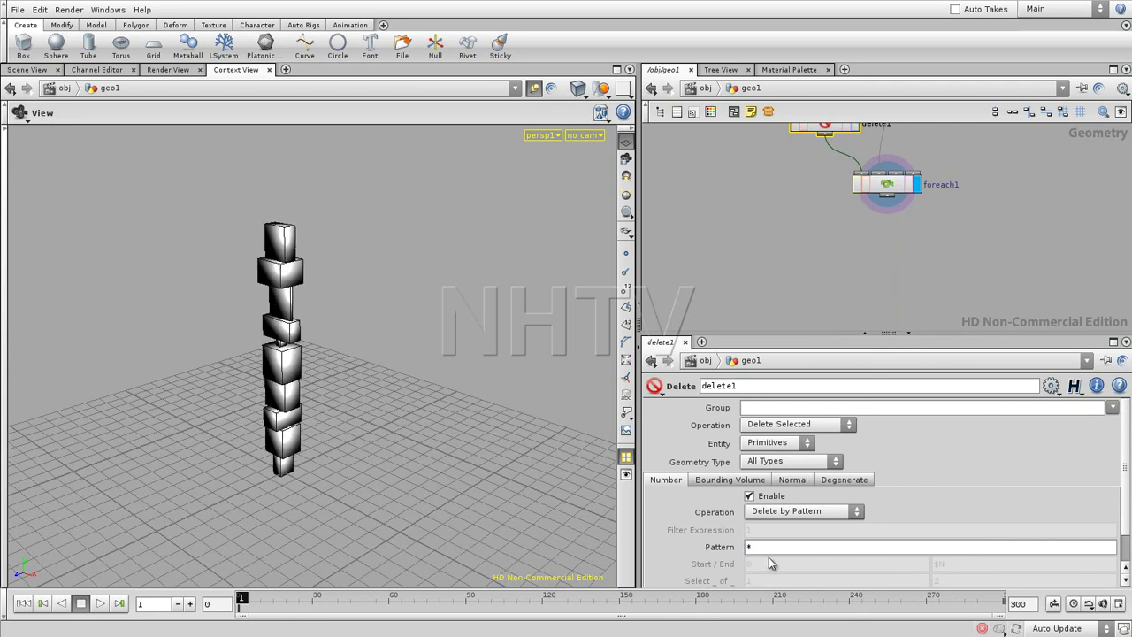
pyautogui.moveTo(814, 248); pyautogui.dragTo(803, 304, button='middle')
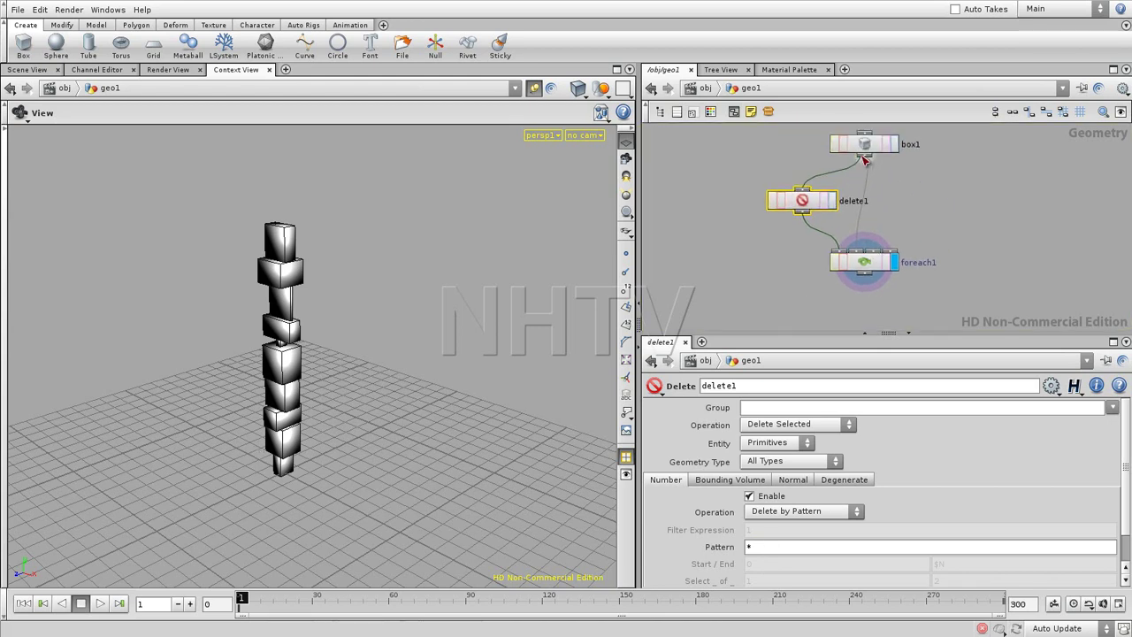
pyautogui.click(895, 145)
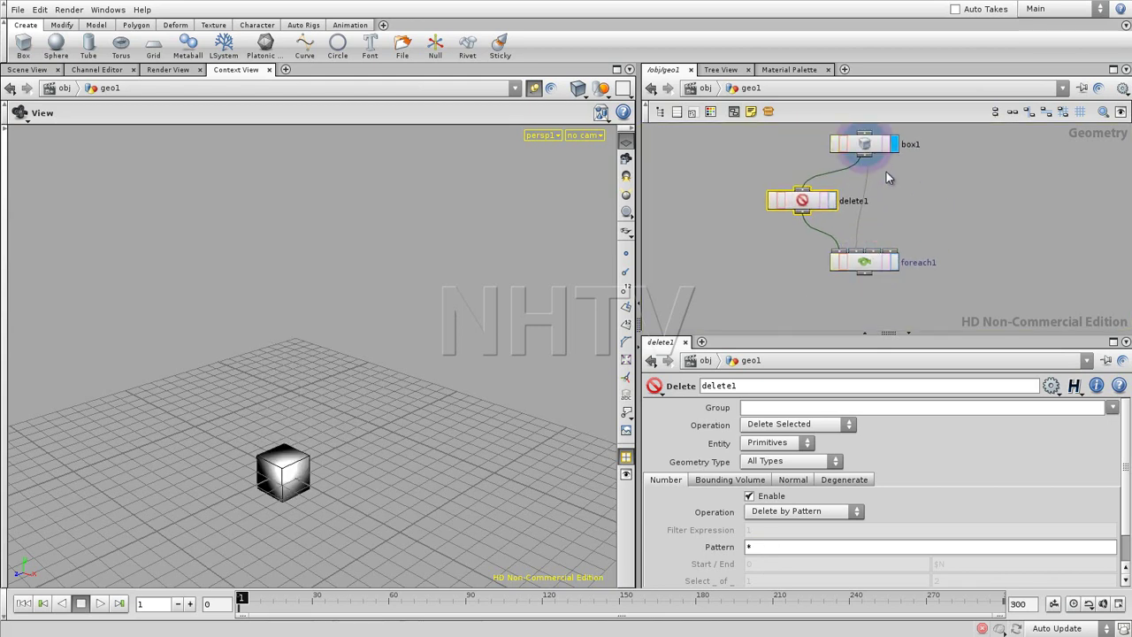
pyautogui.click(834, 201)
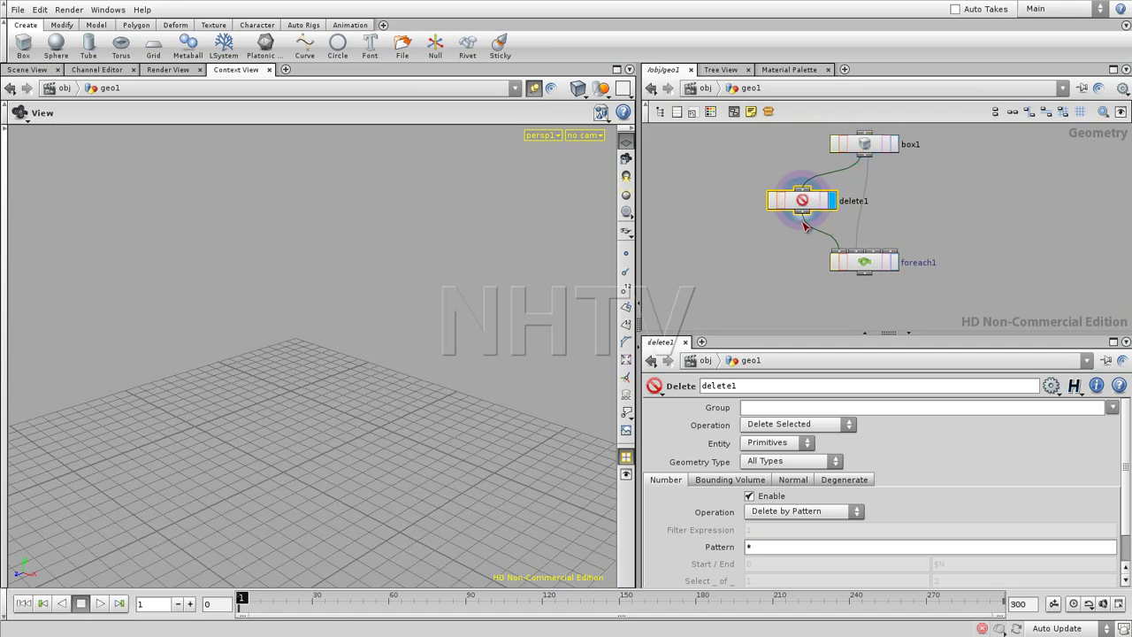
pyautogui.click(896, 262)
# Examine the merge and transform network inside foreach1, checking the ForEach settings at the geo1 level before re-entering the node.
pyautogui.click(866, 266)
pyautogui.doubleClick(865, 265)
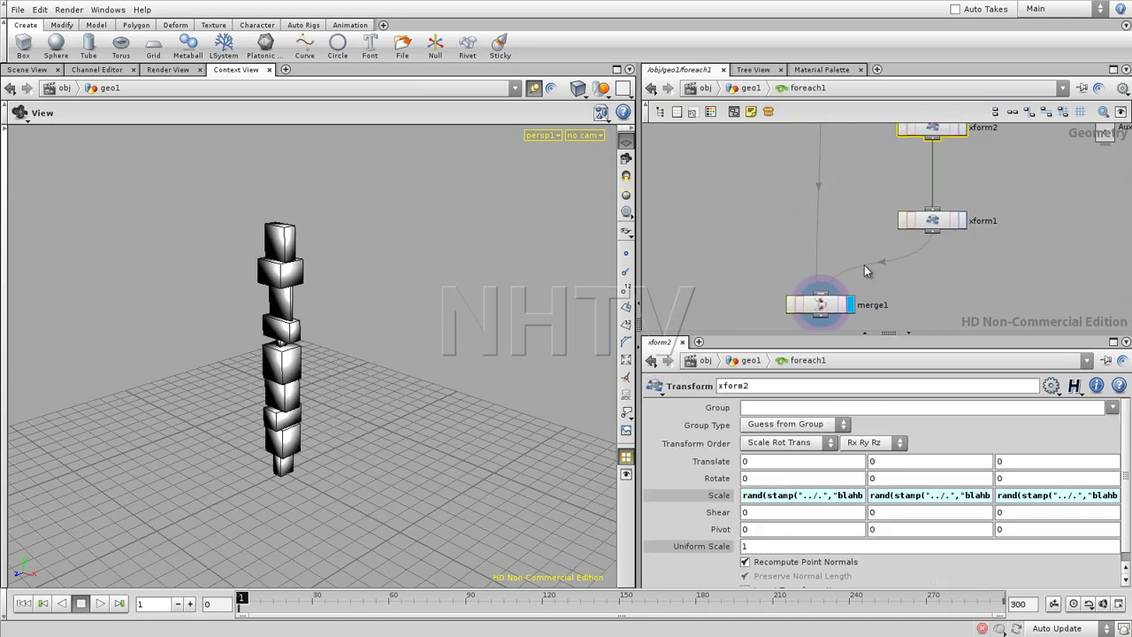
pyautogui.scroll(-2, 857, 188)
pyautogui.moveTo(846, 268); pyautogui.dragTo(877, 230, button='middle')
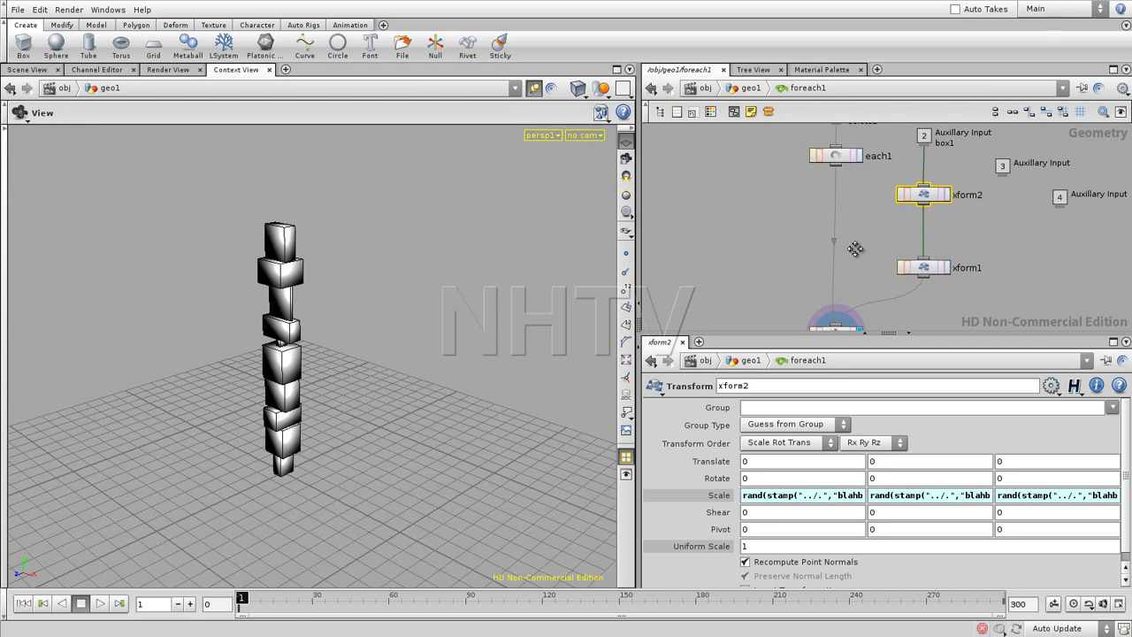
pyautogui.moveTo(855, 249); pyautogui.dragTo(853, 181, button='middle')
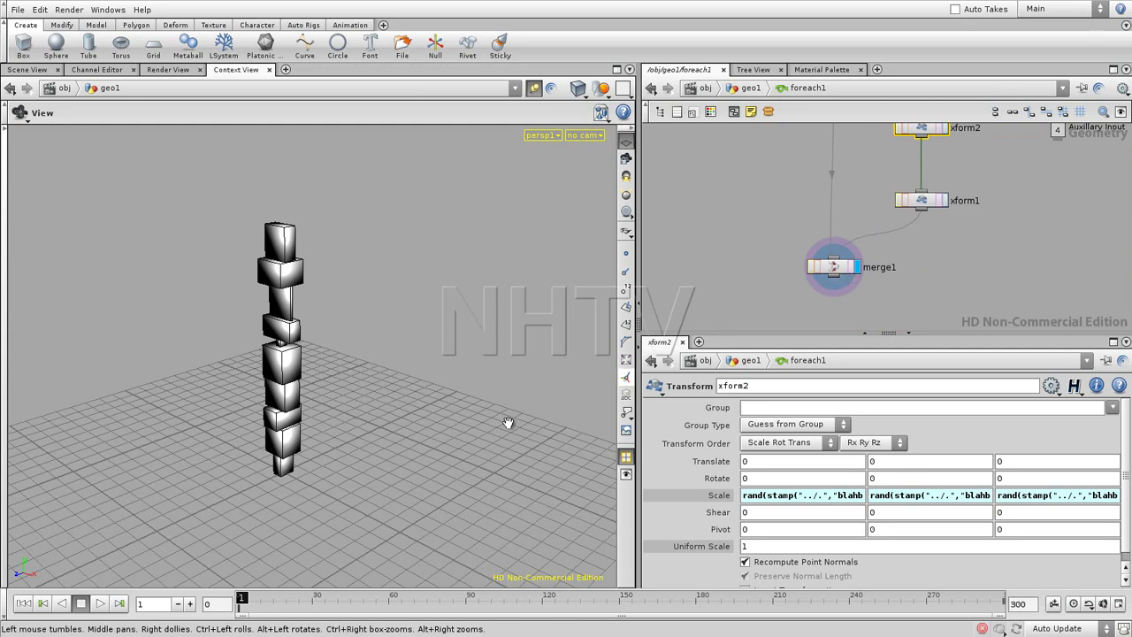
pyautogui.moveTo(752, 255); pyautogui.dragTo(766, 293, button='middle')
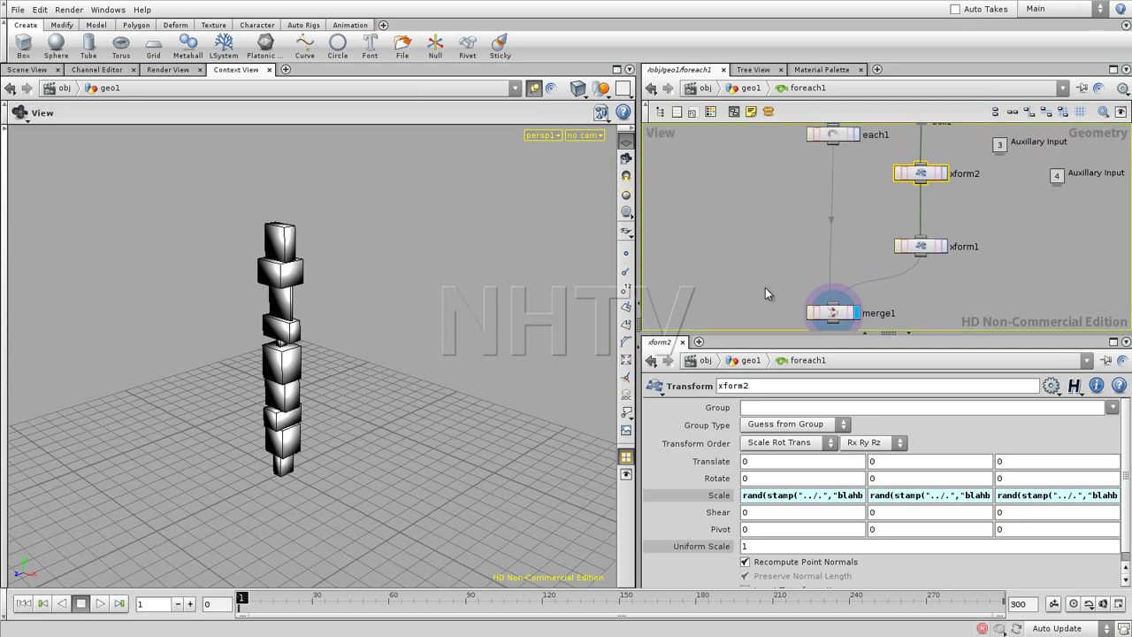
pyautogui.press('u')
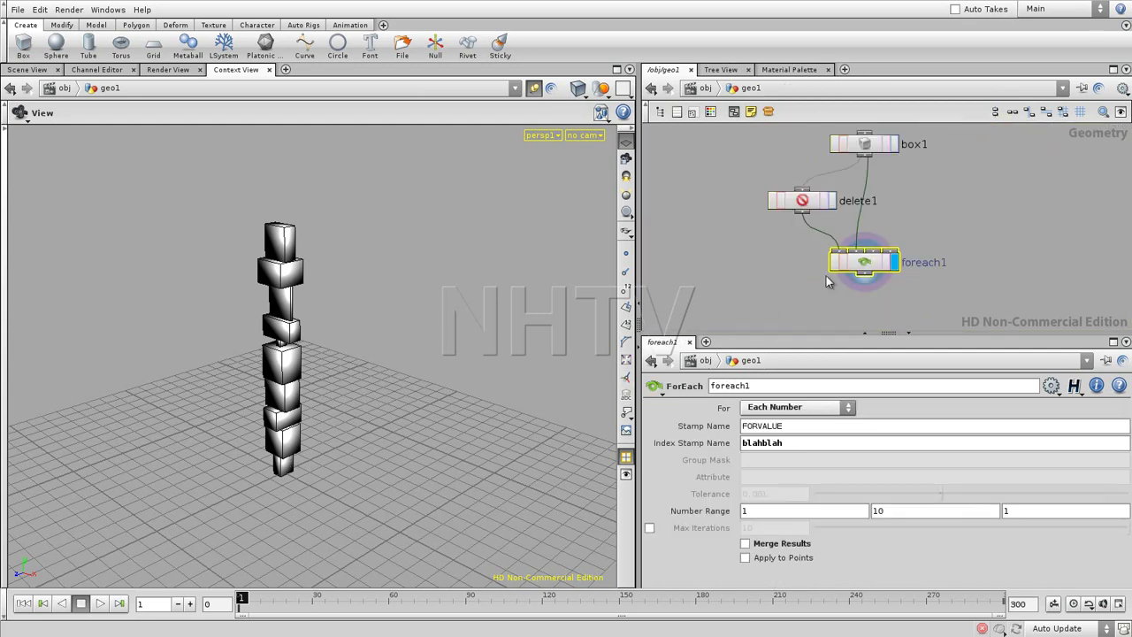
pyautogui.doubleClick(864, 264)
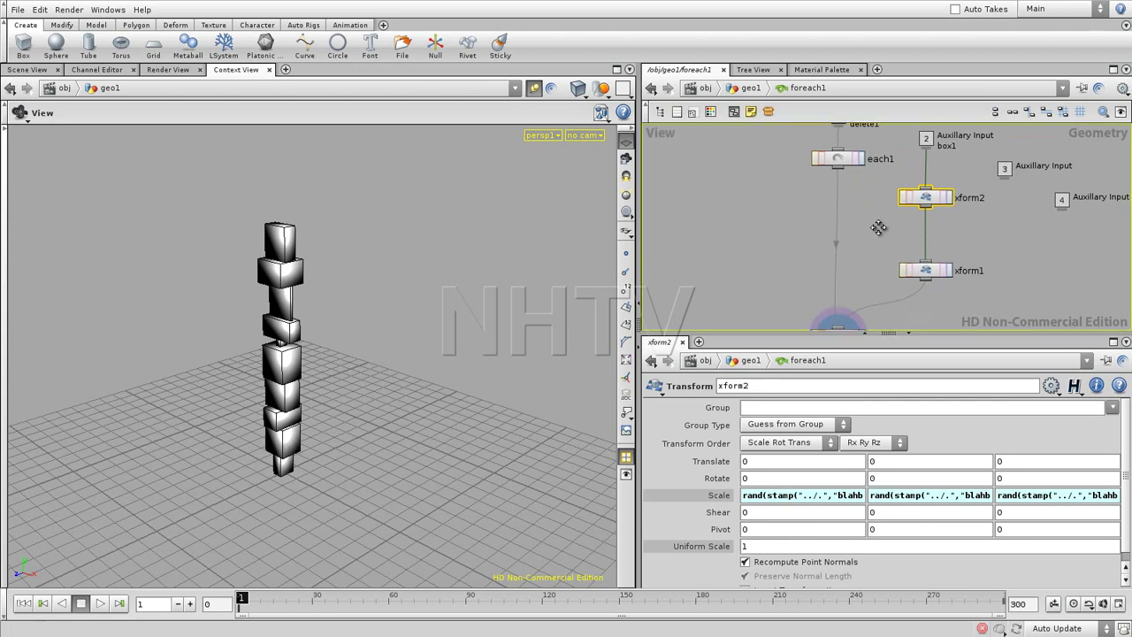
# Check xform2's Y scale expression and adjust the seed offset in the X scale expression.
pyautogui.click(909, 501)
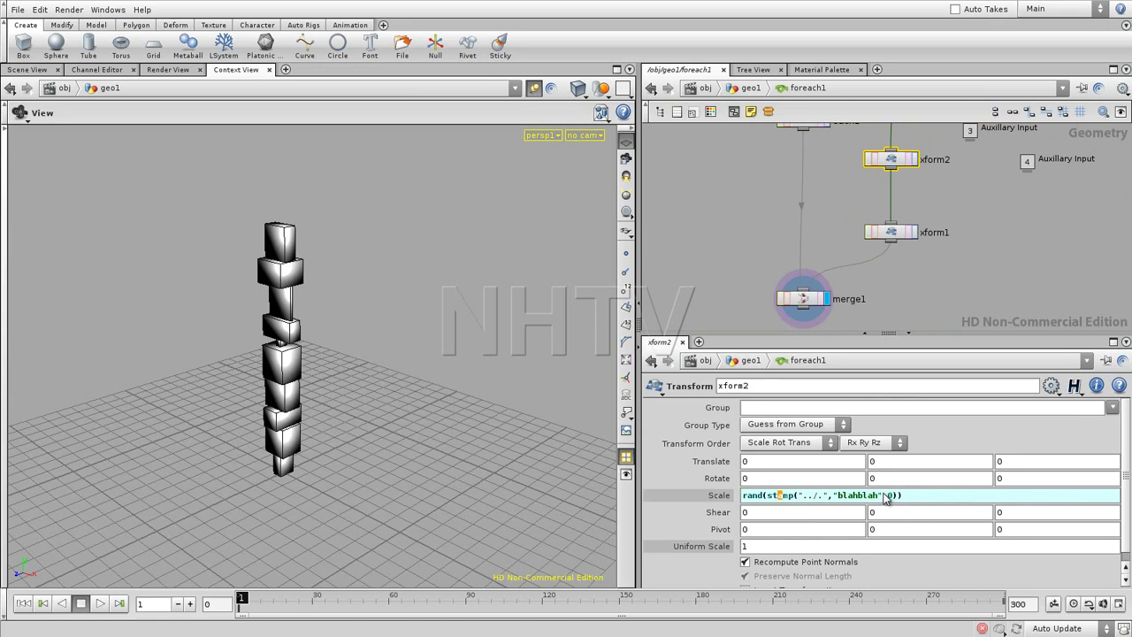
pyautogui.click(929, 271)
pyautogui.click(823, 497)
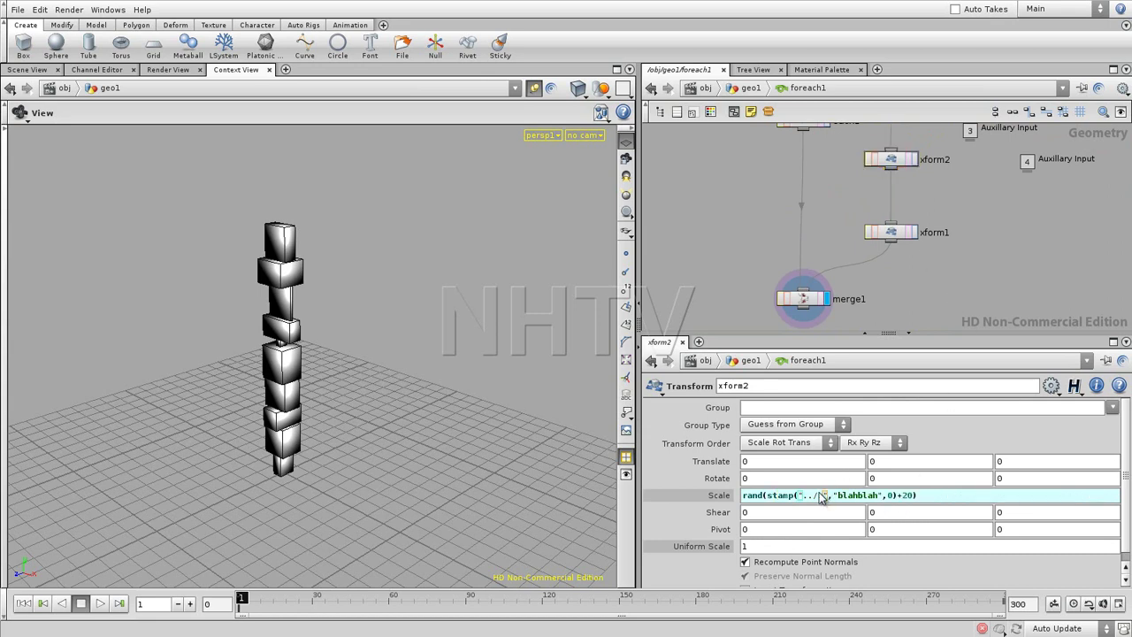
pyautogui.middleClick(910, 501)
pyautogui.moveTo(909, 500); pyautogui.dragTo(1030, 467, button='middle')
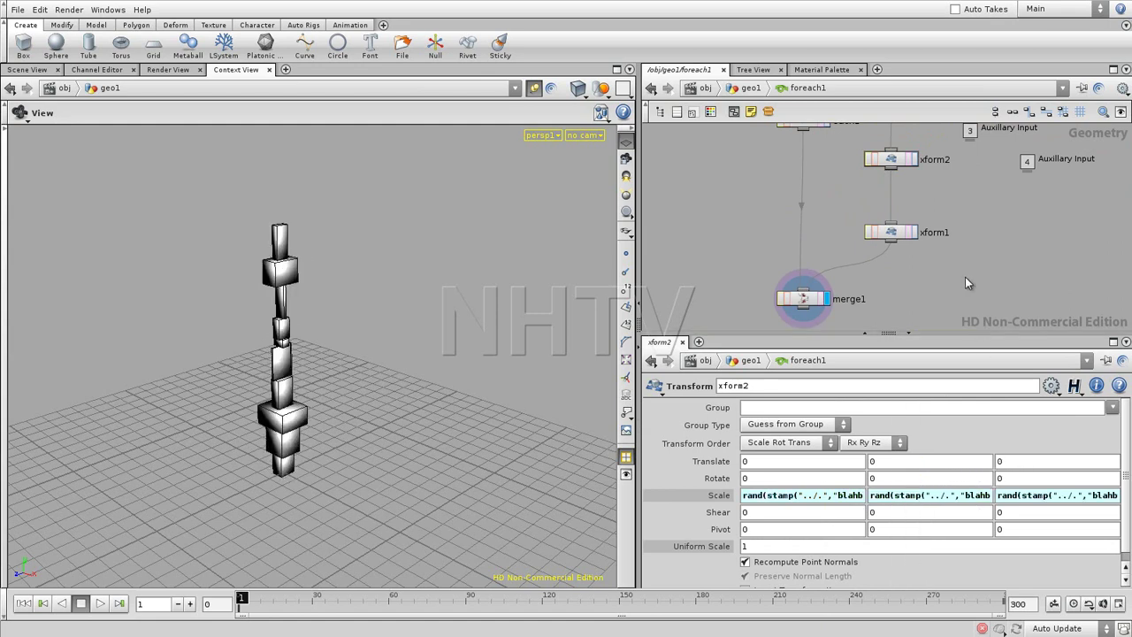
# Review the foreach1 settings at the geo1 level, re-enter the node and inspect xform2's X scale expression.
pyautogui.moveTo(298, 378); pyautogui.dragTo(345, 369)
pyautogui.moveTo(909, 284); pyautogui.dragTo(897, 274, button='middle')
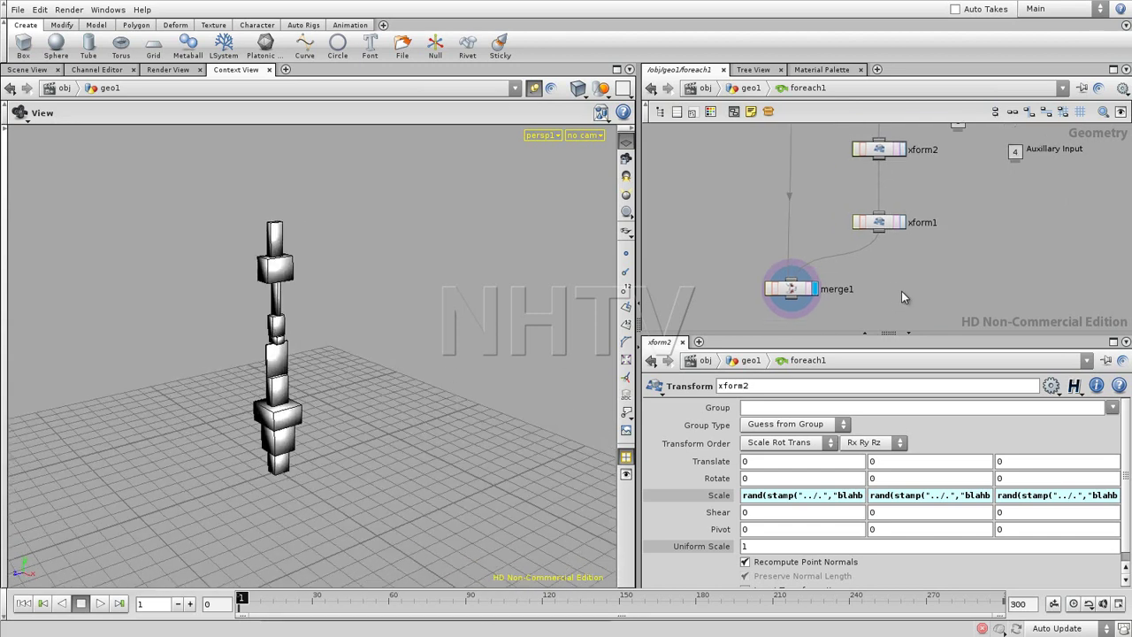
pyautogui.press('u')
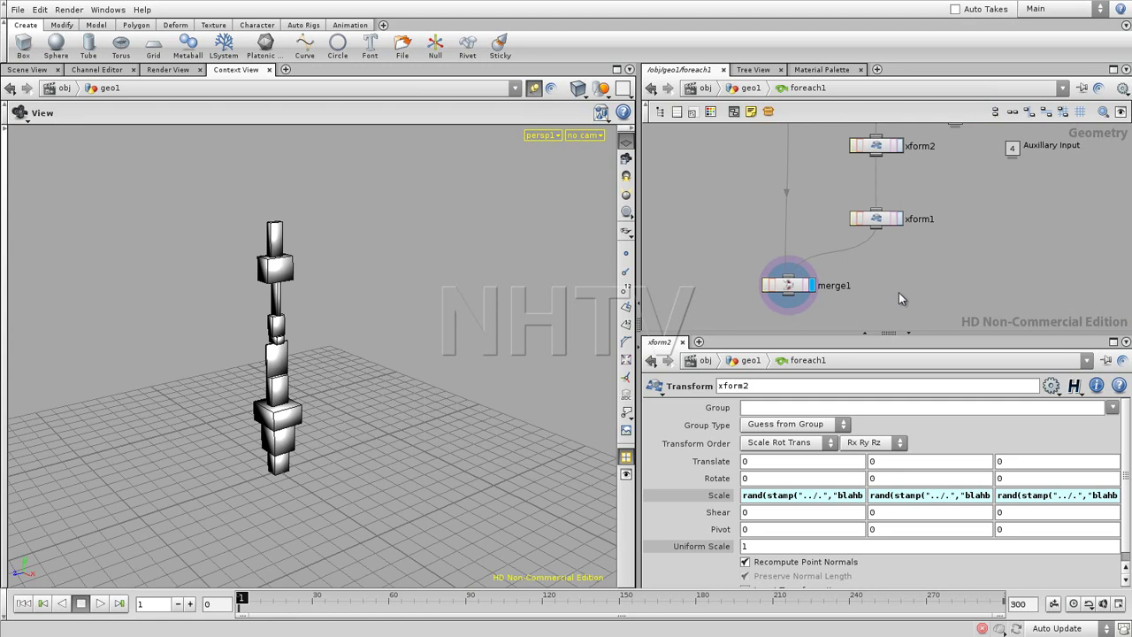
pyautogui.moveTo(932, 309); pyautogui.dragTo(820, 251, button='middle')
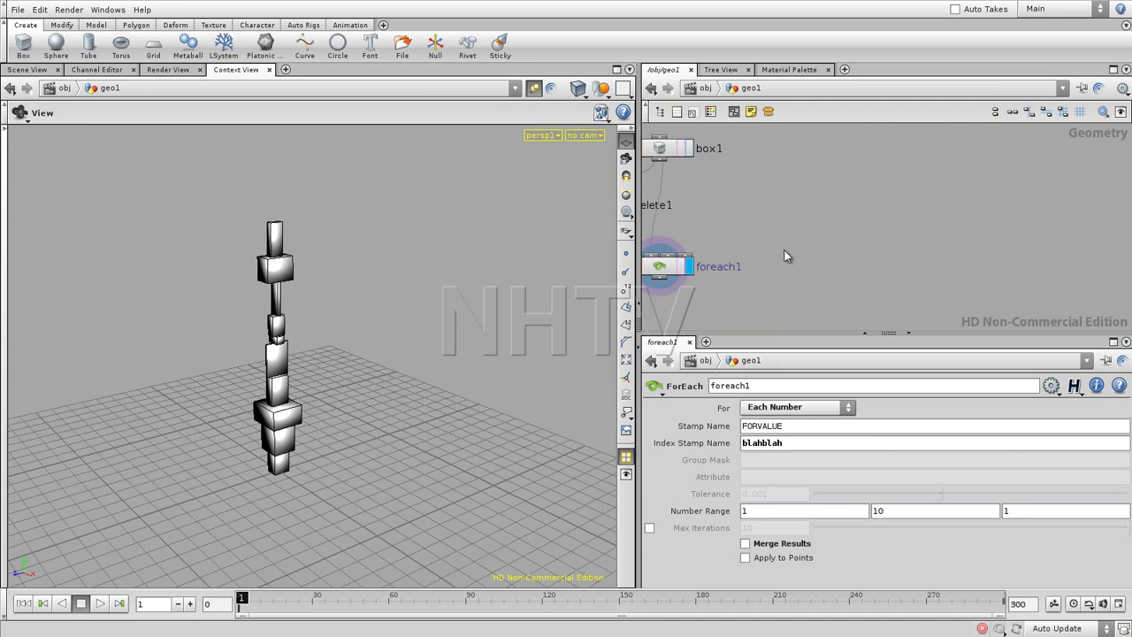
pyautogui.moveTo(786, 253); pyautogui.dragTo(862, 265, button='middle')
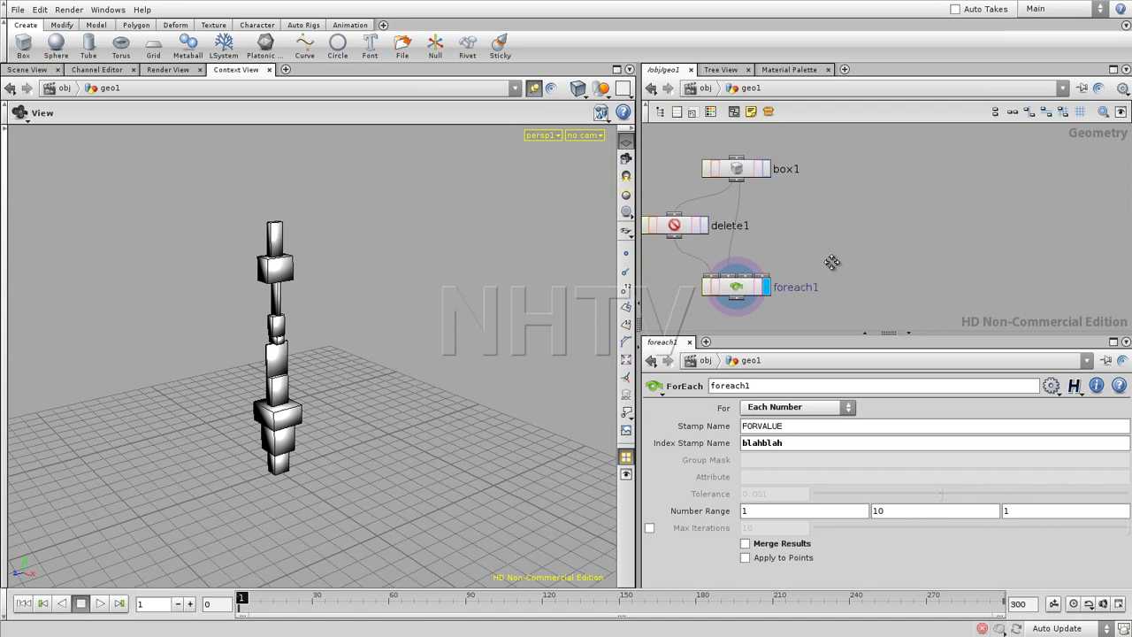
pyautogui.moveTo(832, 261); pyautogui.dragTo(862, 256, button='middle')
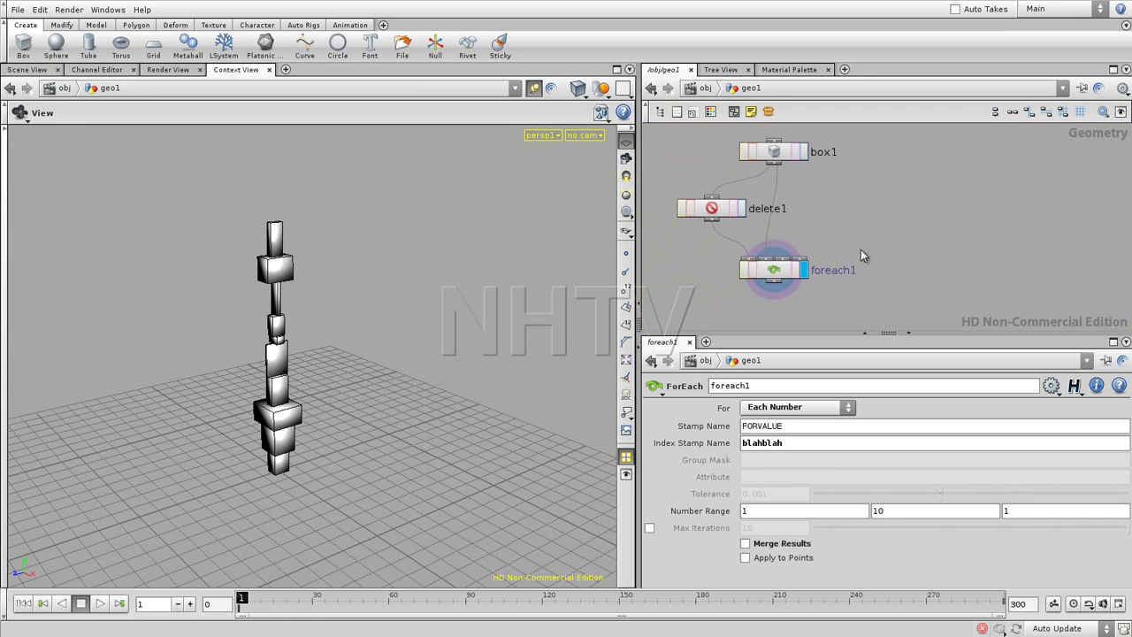
pyautogui.doubleClick(775, 274)
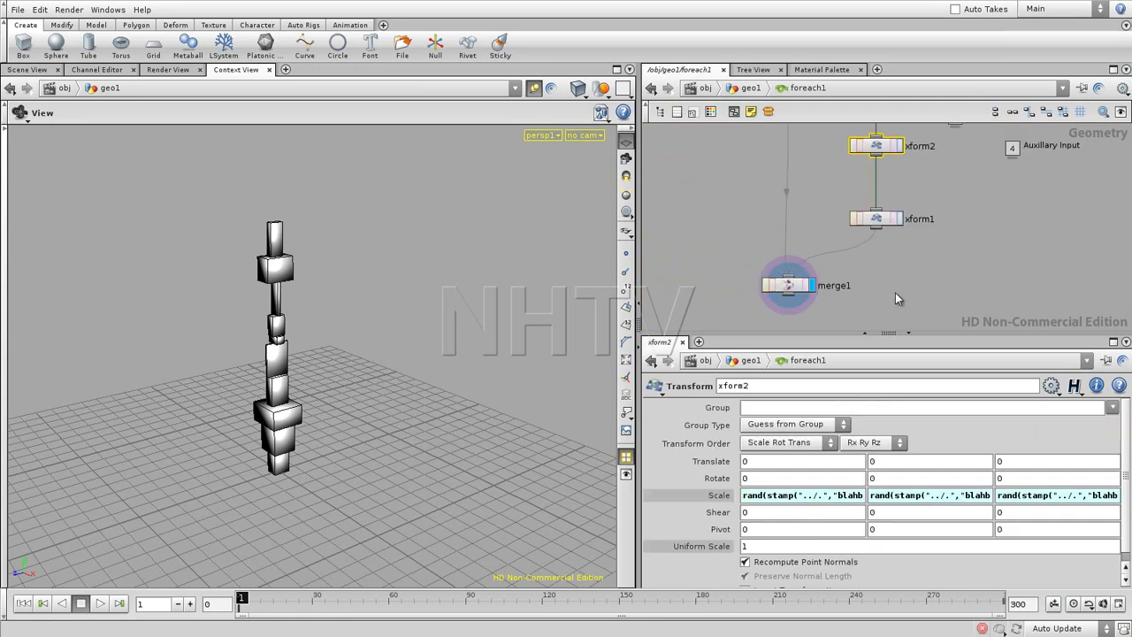
pyautogui.click(769, 497)
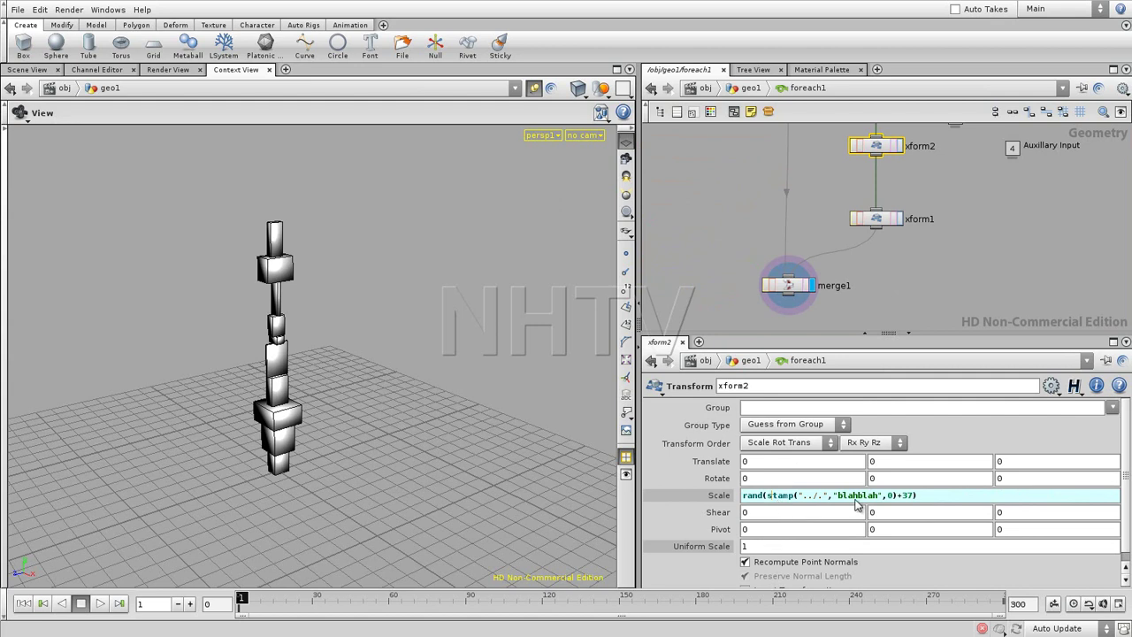
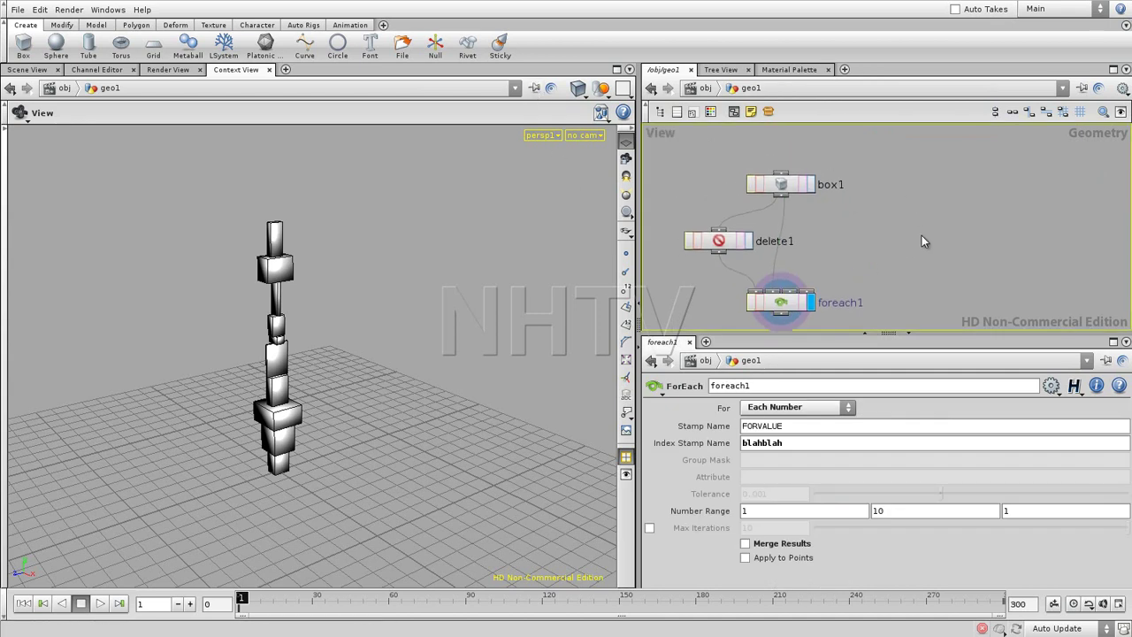
# Add a Copy node beside the foreach1 network at the geo1 level and set it as the displayed node.
pyautogui.press('Tab')
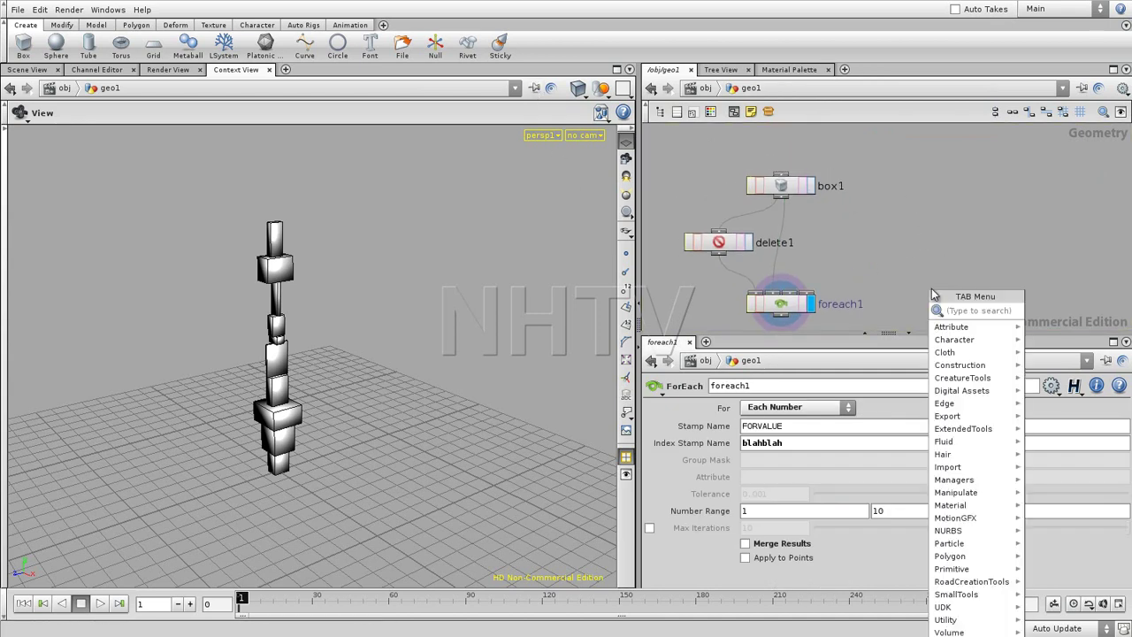
pyautogui.write('cop')
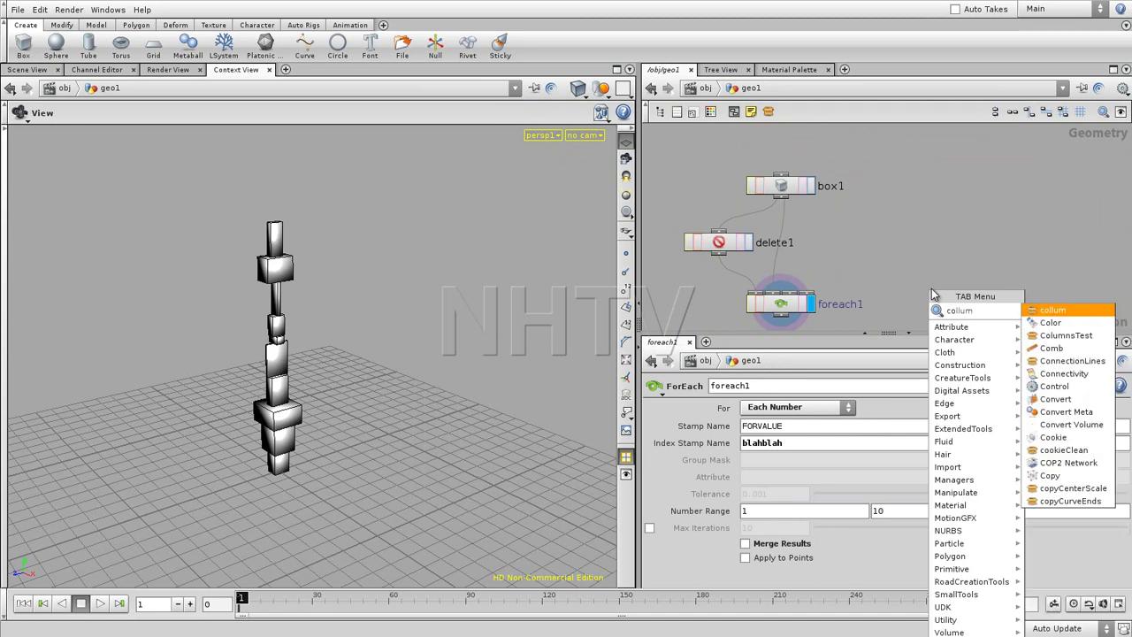
pyautogui.write('y')
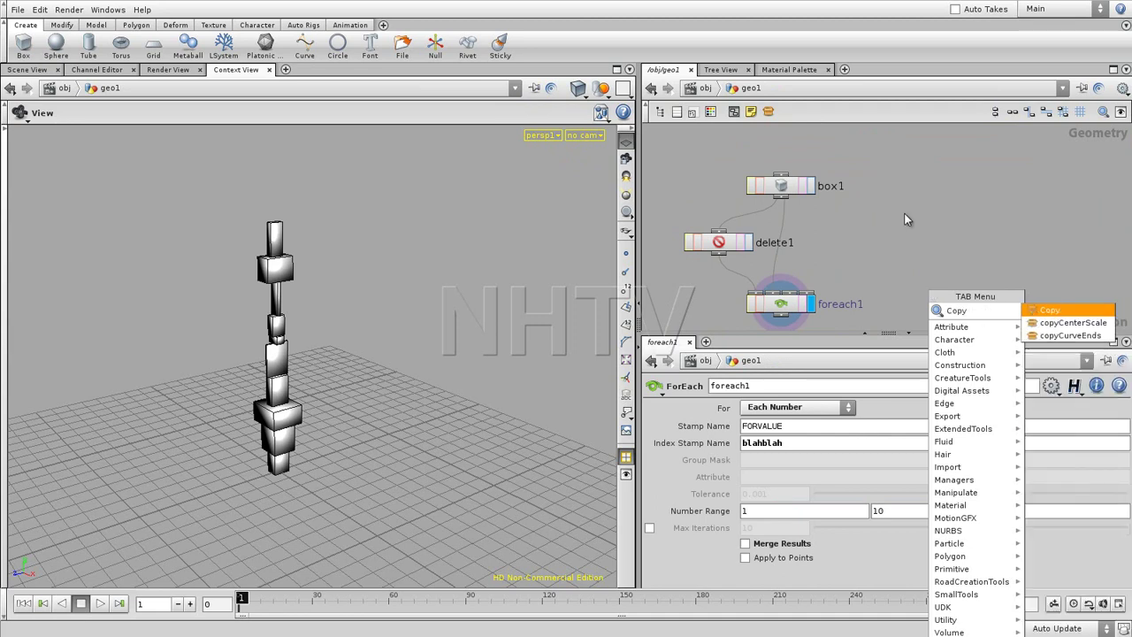
pyautogui.click(1049, 311)
pyautogui.click(942, 244)
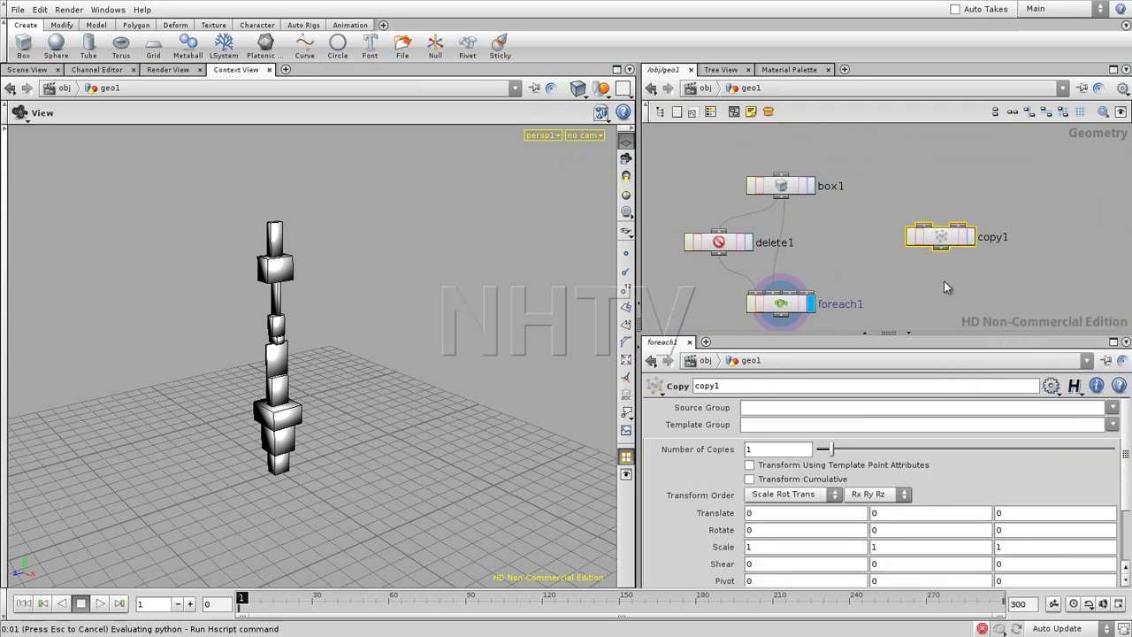
pyautogui.click(971, 237)
pyautogui.moveTo(946, 263); pyautogui.dragTo(944, 277)
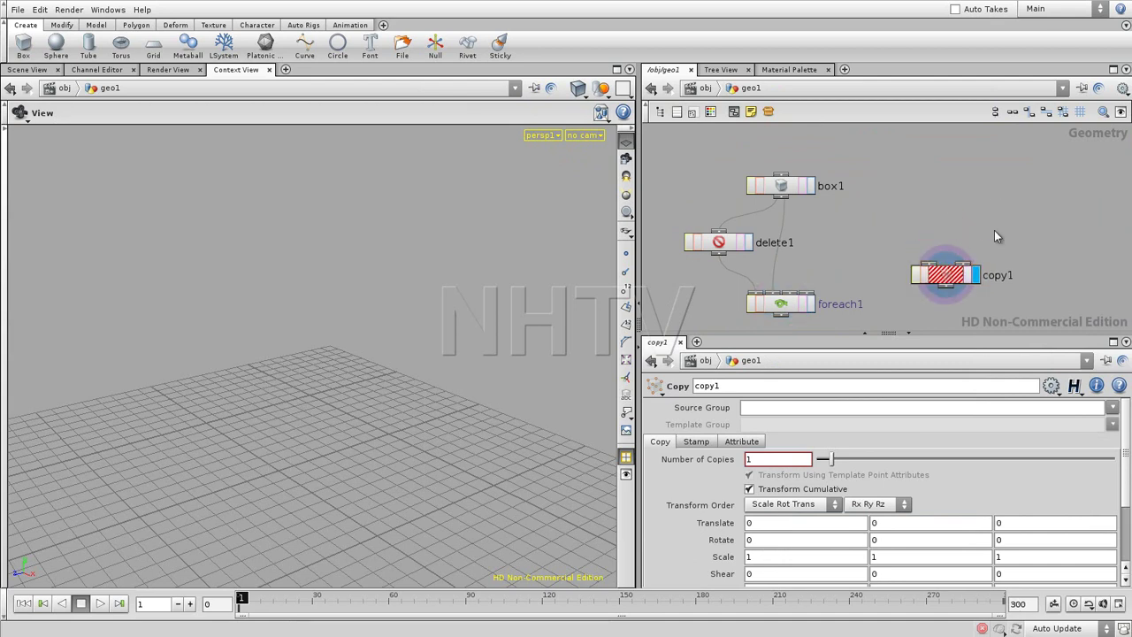
# Add a Grid node above copy1 to supply the template points.
pyautogui.press('Tab')
pyautogui.write('Grid')
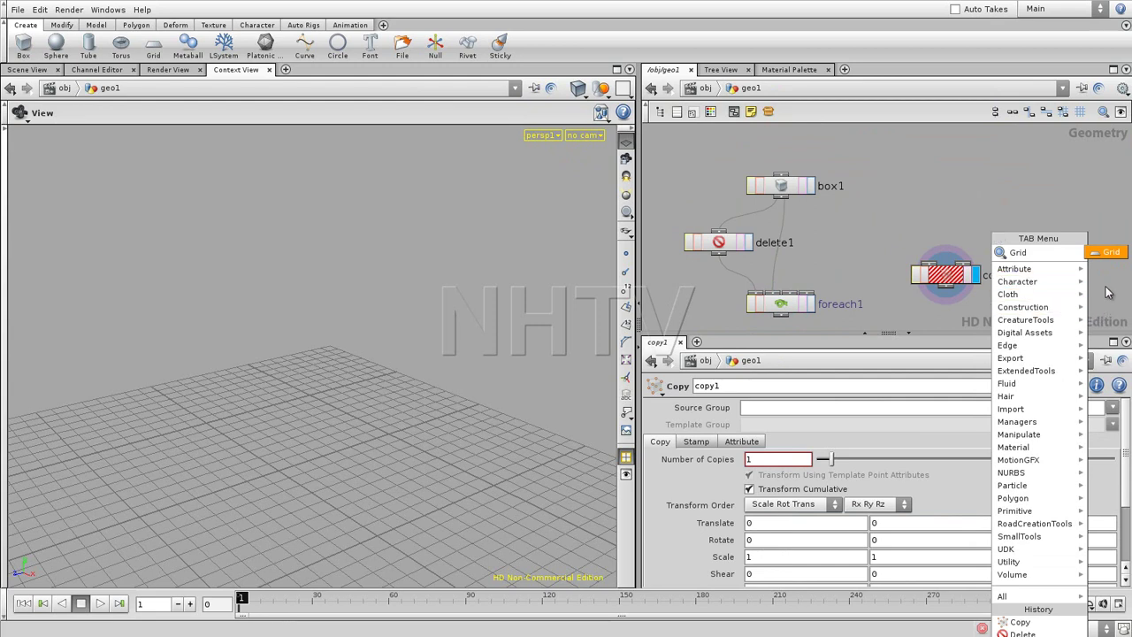
pyautogui.click(1103, 256)
pyautogui.click(1025, 184)
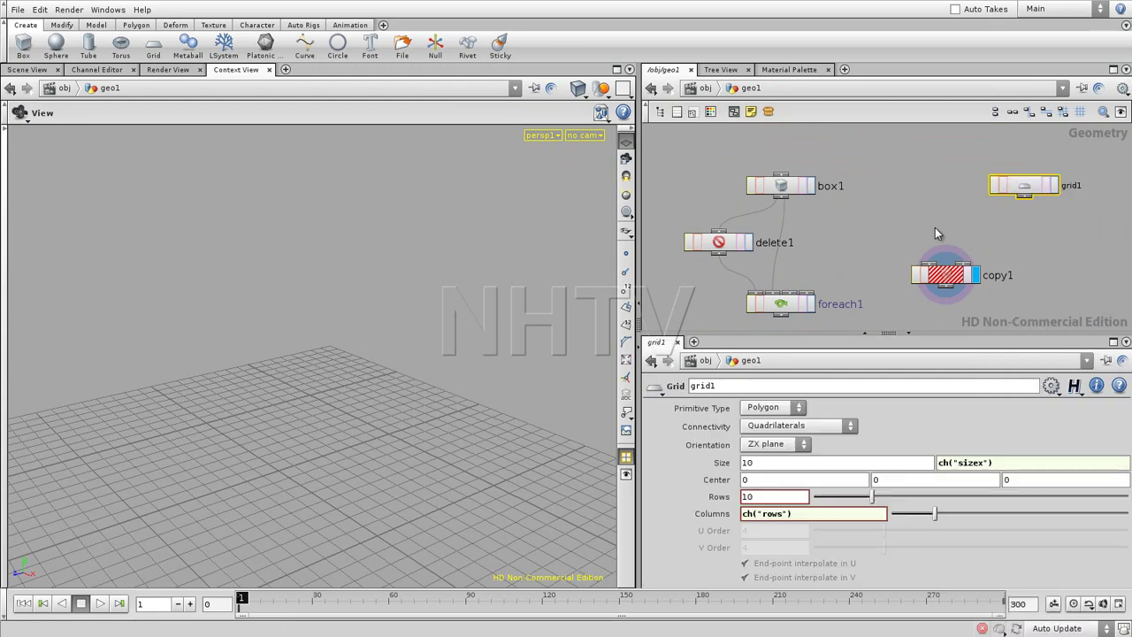
# Connect box1 to the first input of copy1.
pyautogui.click(889, 208)
pyautogui.moveTo(781, 197); pyautogui.dragTo(929, 267)
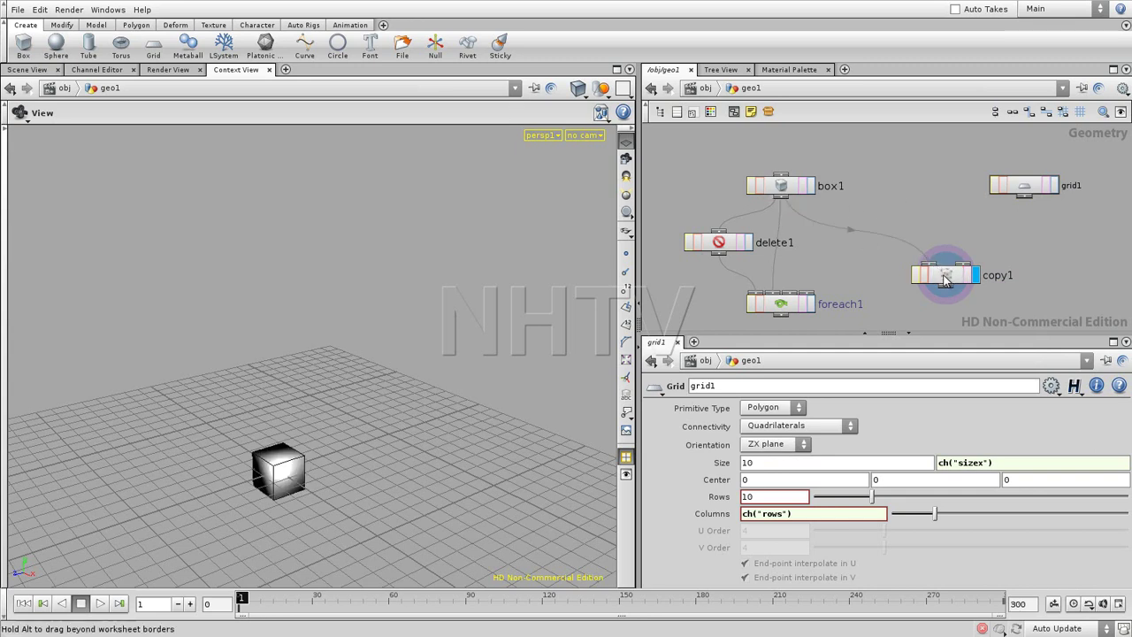
pyautogui.press('Tab')
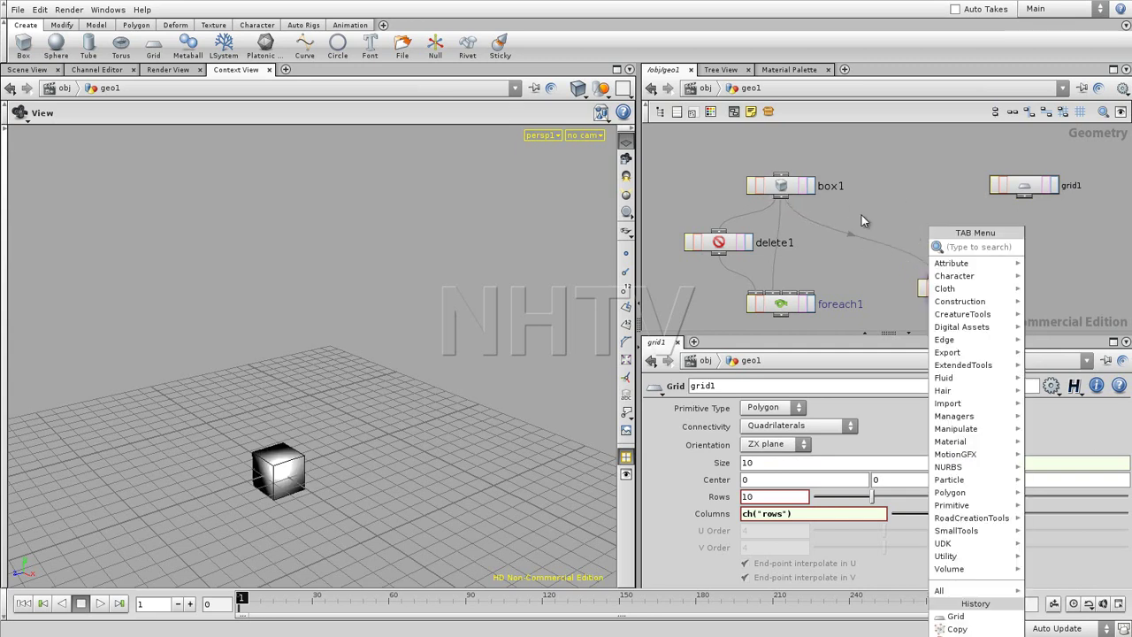
pyautogui.press('Escape')
# Duplicate box1 and connect the duplicate to copy1's first input instead of the original box.
pyautogui.click(812, 188)
pyautogui.hotkey('ctrl', 'c')
pyautogui.hotkey('ctrl', 'v')
pyautogui.click(910, 186)
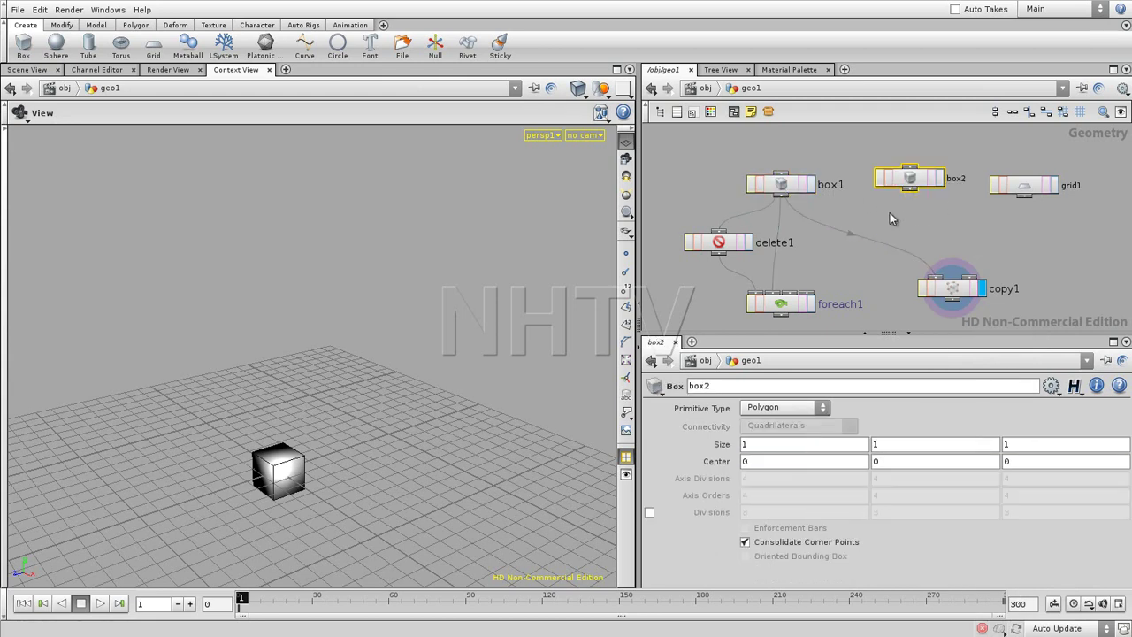
pyautogui.moveTo(911, 189); pyautogui.dragTo(935, 277)
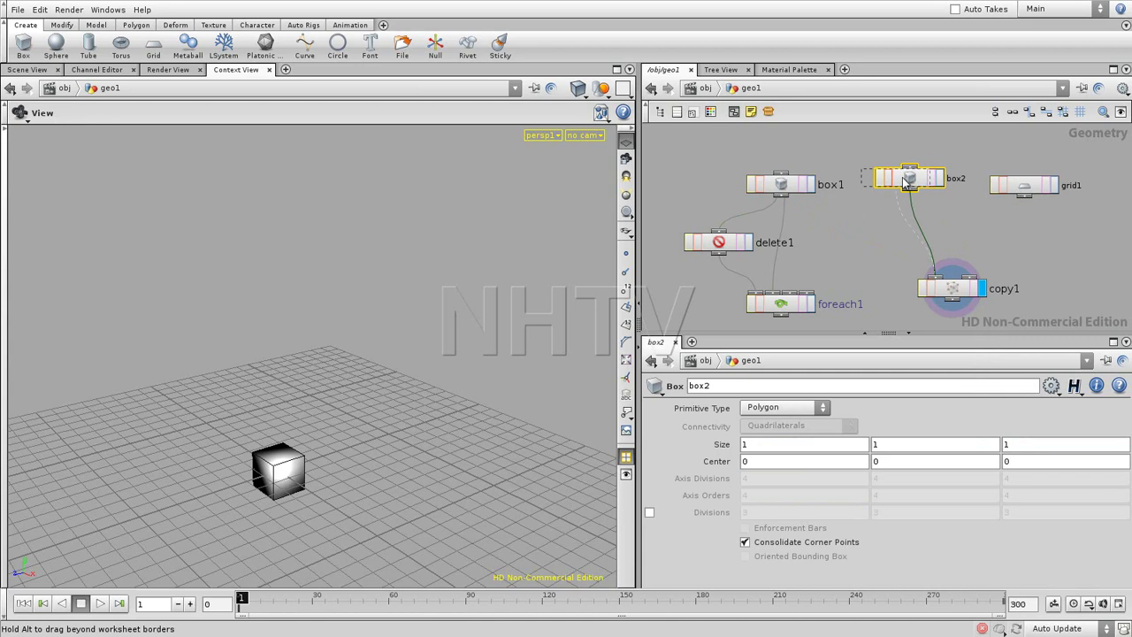
# Insert a Transform node between box2 and copy1.
pyautogui.click(877, 253)
pyautogui.press('Tab')
pyautogui.write('blast')
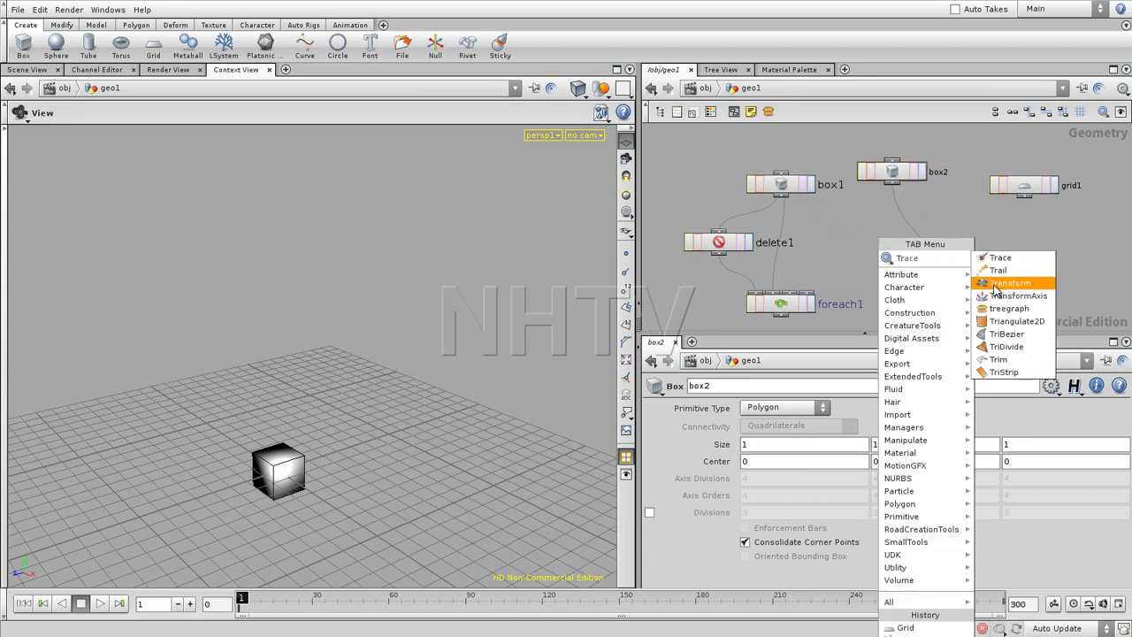
pyautogui.press('Return')
pyautogui.click(910, 229)
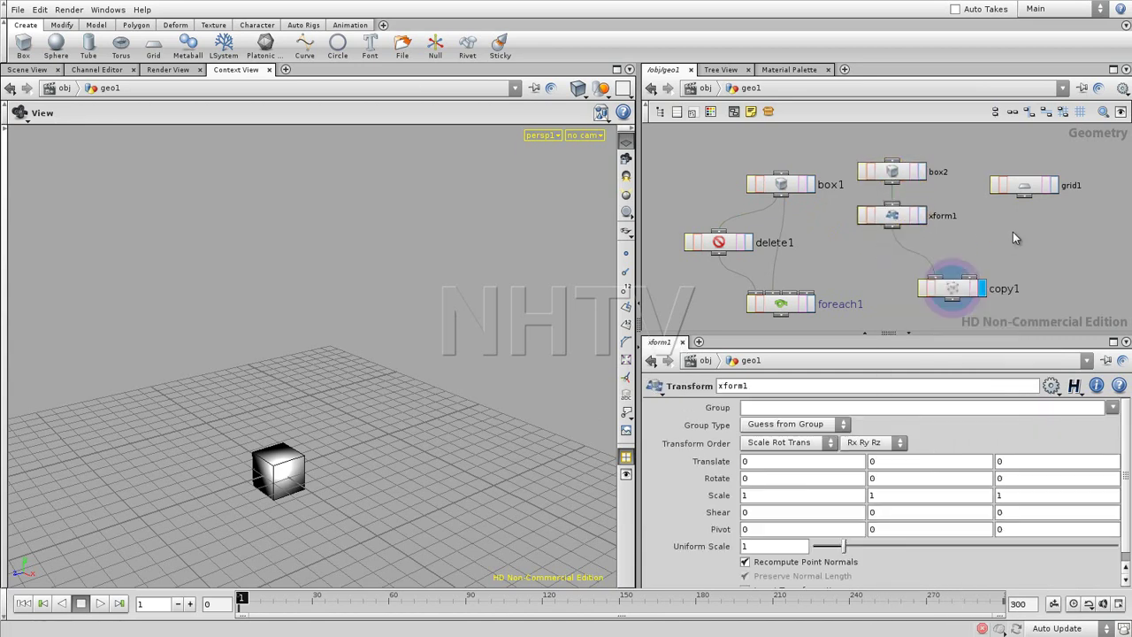
# Connect grid1 to copy1's second input so a box is copied onto every grid point.
pyautogui.click(975, 280)
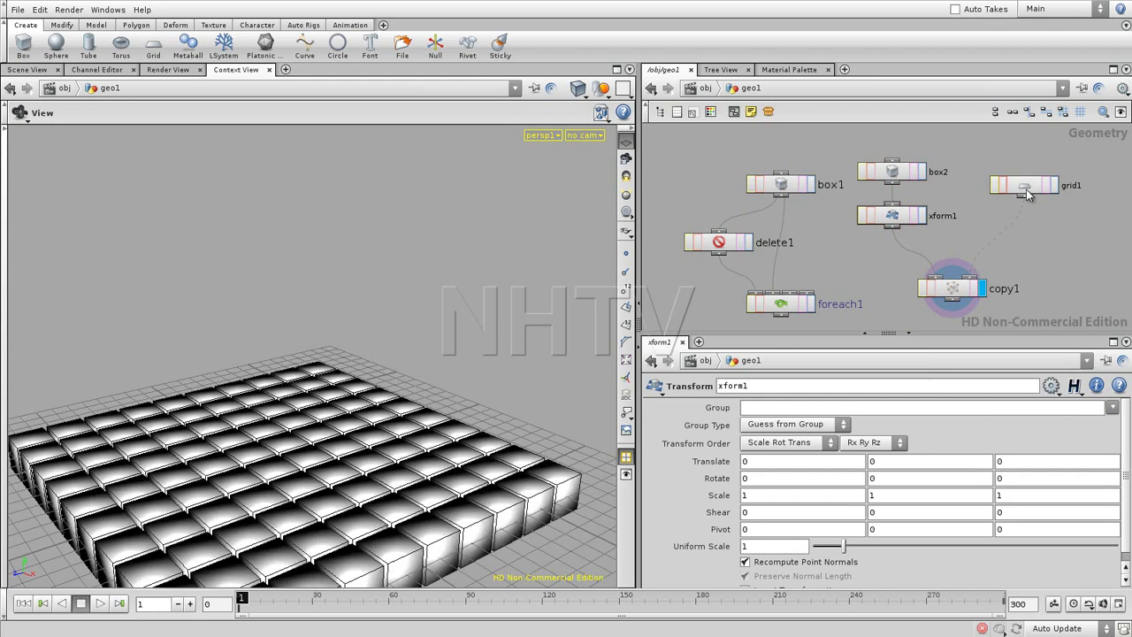
pyautogui.moveTo(423, 386); pyautogui.dragTo(365, 442)
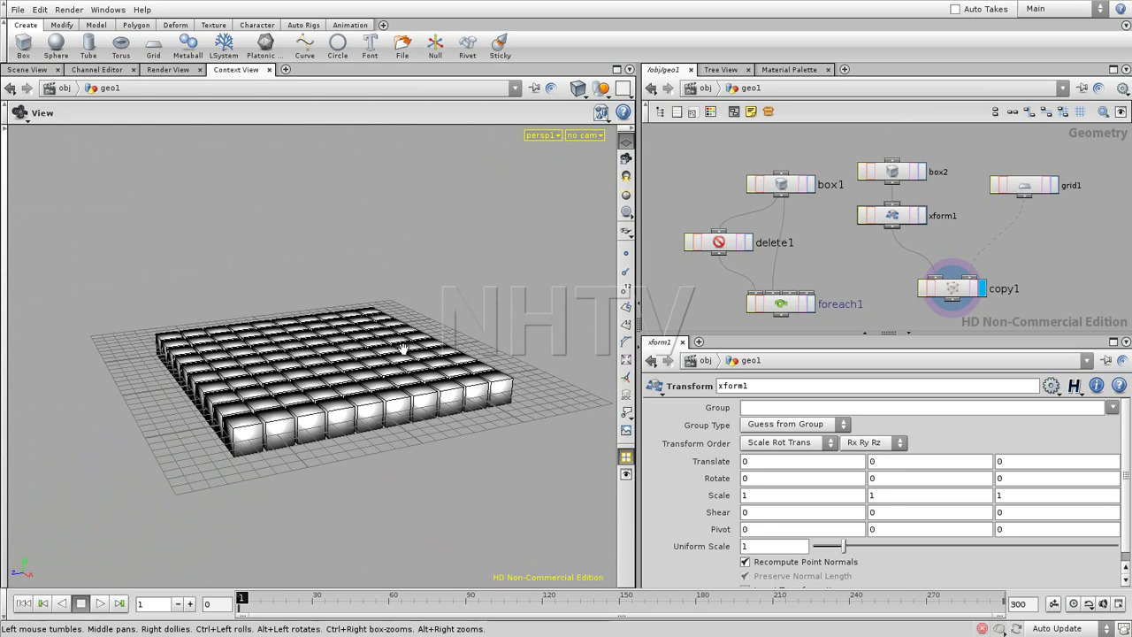
pyautogui.moveTo(330, 367); pyautogui.dragTo(442, 394)
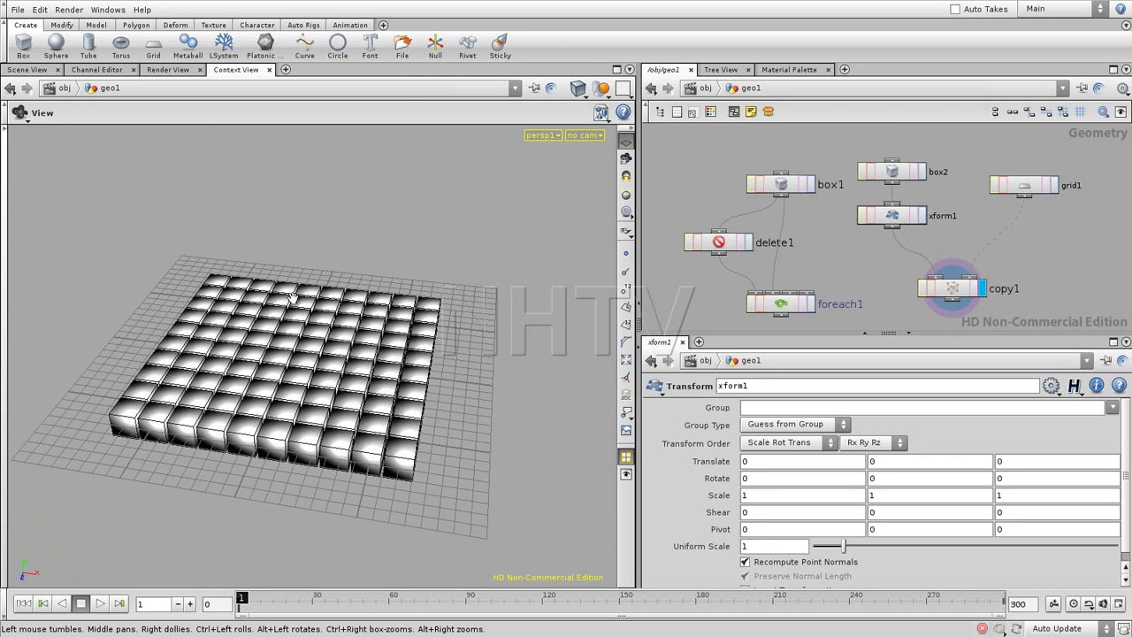
# Display grid1 with its points and point numbers shown and examine the point numbering across the grid.
pyautogui.click(1054, 185)
pyautogui.click(626, 254)
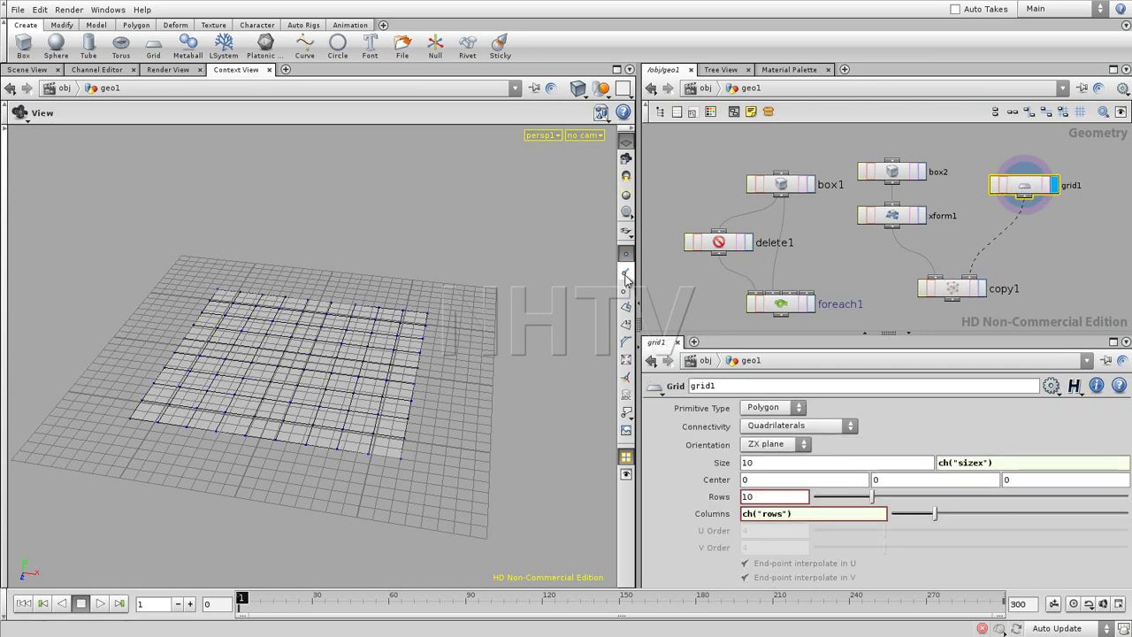
pyautogui.click(626, 289)
pyautogui.moveTo(327, 375); pyautogui.dragTo(301, 400)
pyautogui.moveTo(300, 400); pyautogui.dragTo(90, 333, button='right')
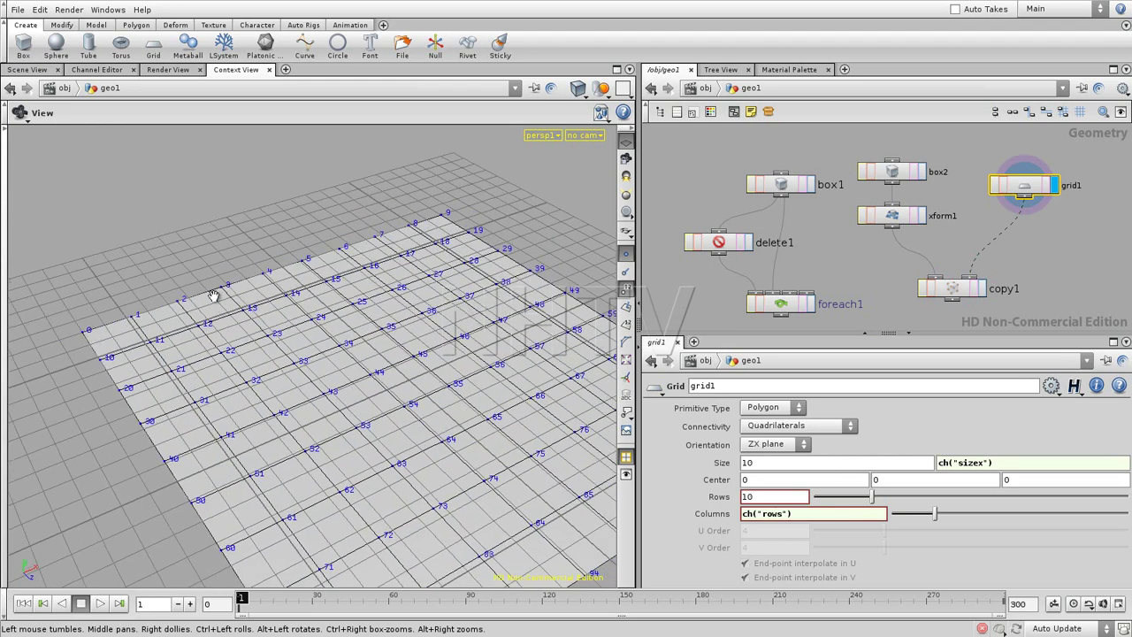
pyautogui.moveTo(454, 404); pyautogui.dragTo(232, 408)
pyautogui.moveTo(397, 450); pyautogui.dragTo(361, 425)
pyautogui.click(1042, 276)
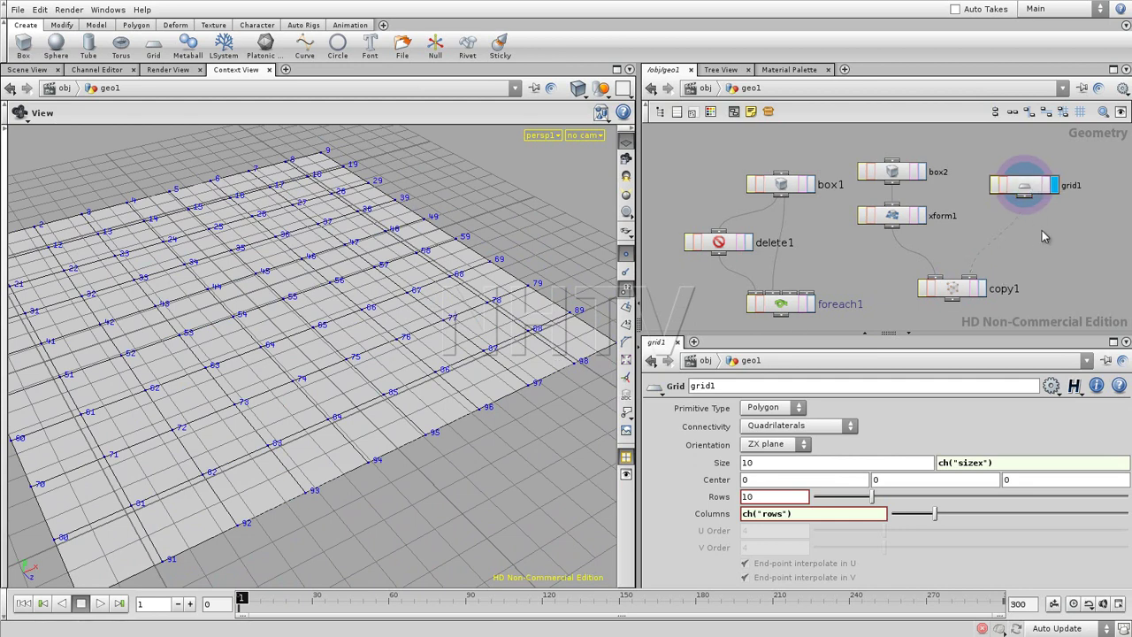
pyautogui.click(953, 299)
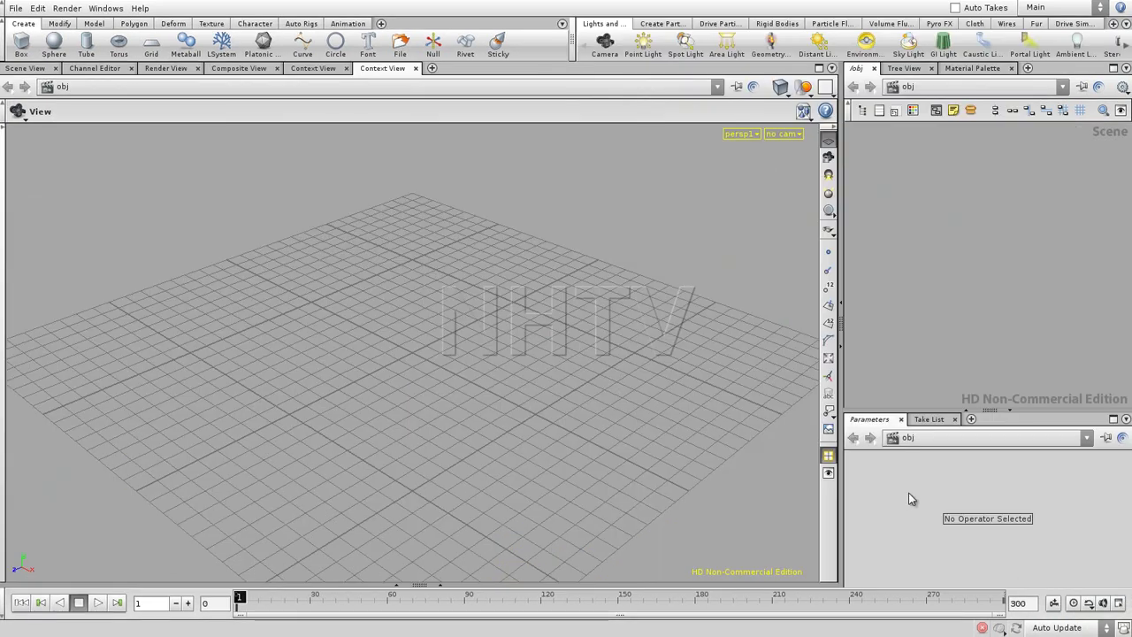
# Widen the network pane, close the two extra Context View tabs and switch to the Scene View.
pyautogui.moveTo(843, 365); pyautogui.dragTo(549, 374)
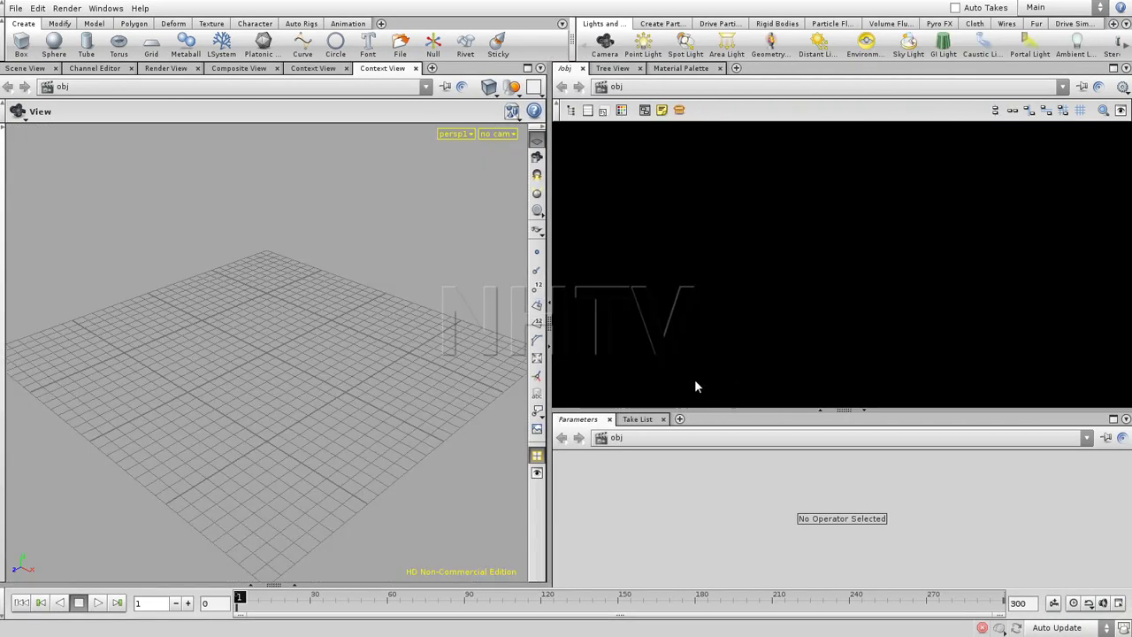
pyautogui.click(415, 68)
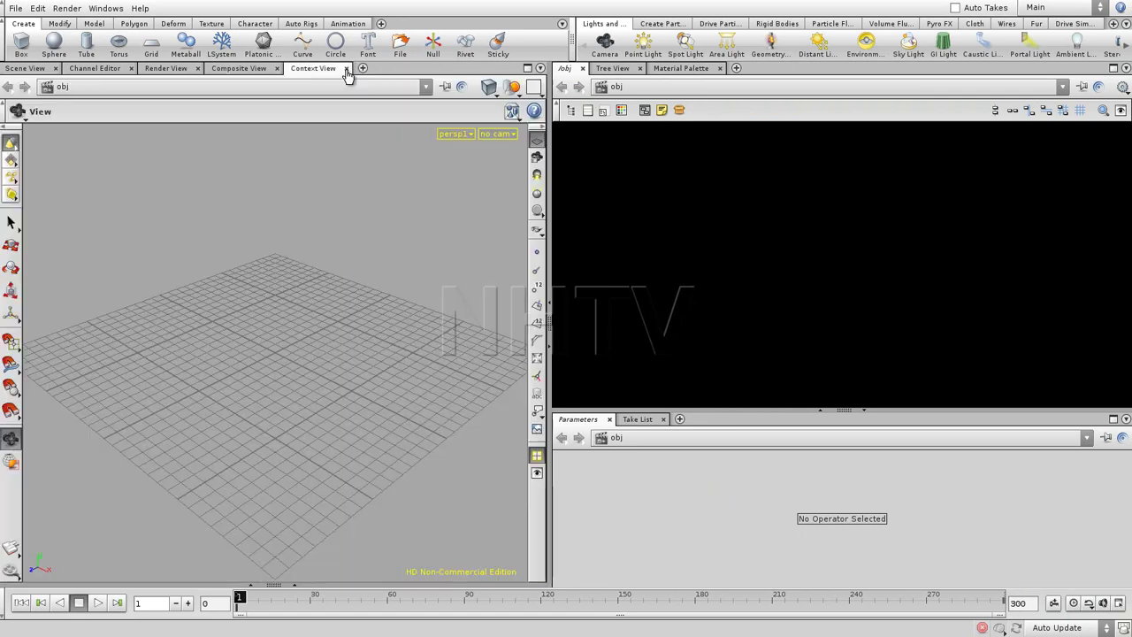
pyautogui.click(347, 68)
pyautogui.click(35, 70)
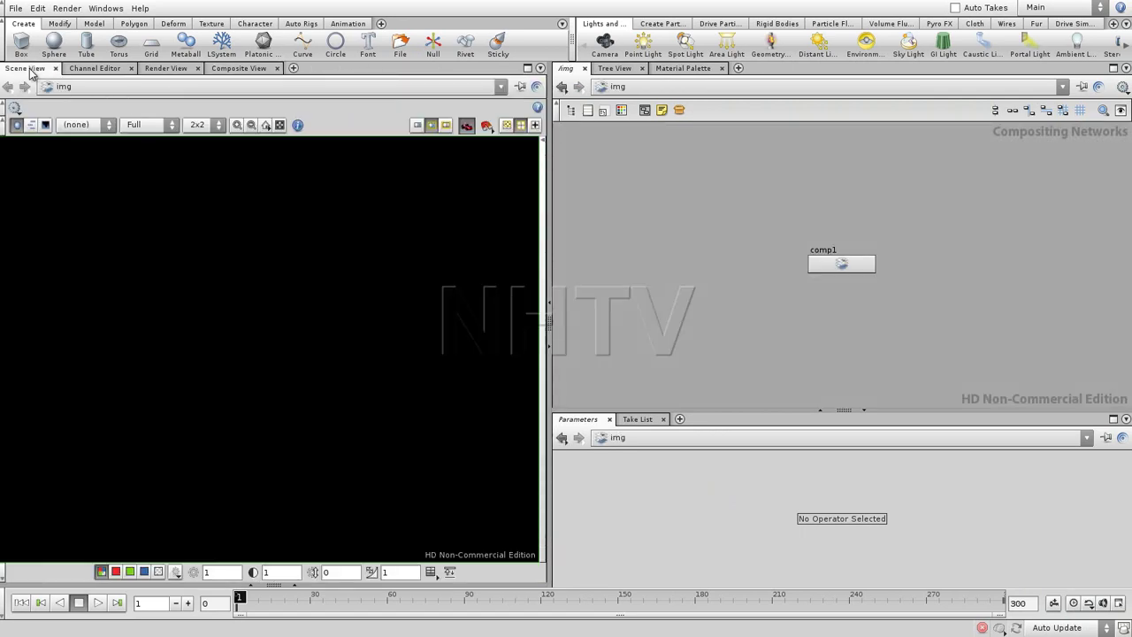
# Open the most recently modified recovered .hip scene from the $TEMP/ folder, sorting the files by modification date.
pyautogui.click(16, 9)
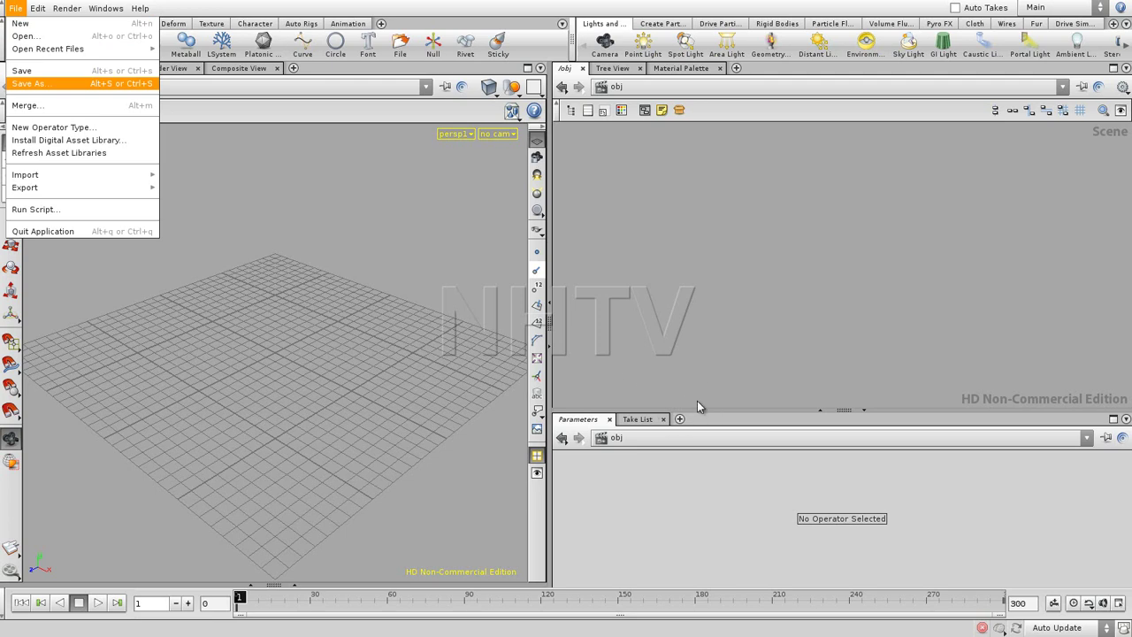
pyautogui.click(72, 37)
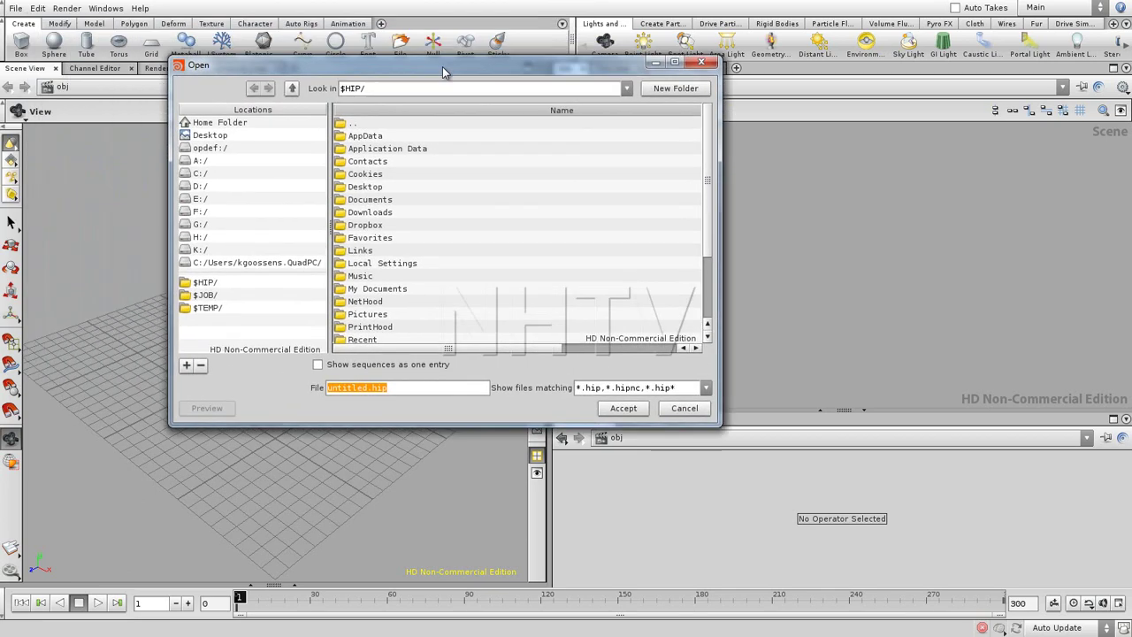
pyautogui.click(232, 317)
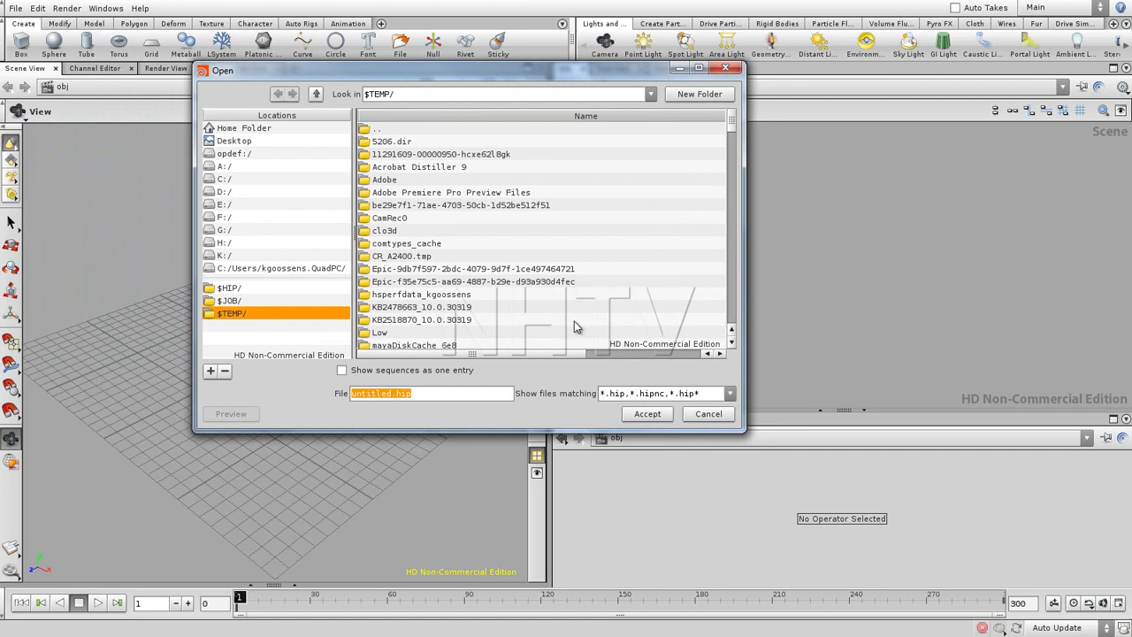
pyautogui.moveTo(577, 354); pyautogui.dragTo(713, 352)
pyautogui.click(467, 116)
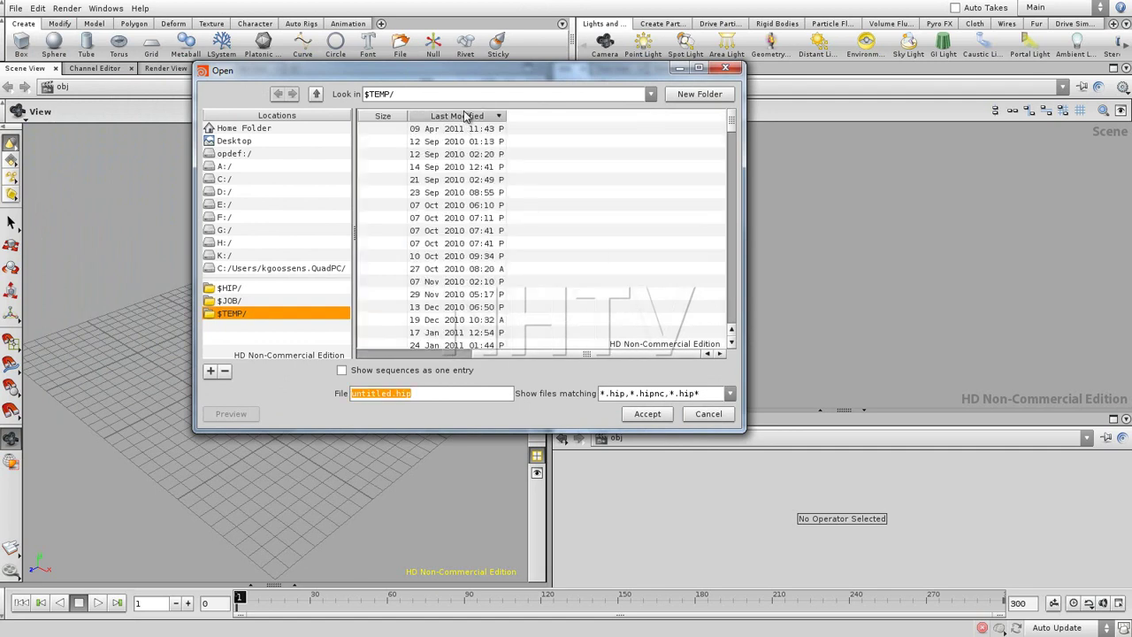
pyautogui.moveTo(733, 136); pyautogui.dragTo(730, 344)
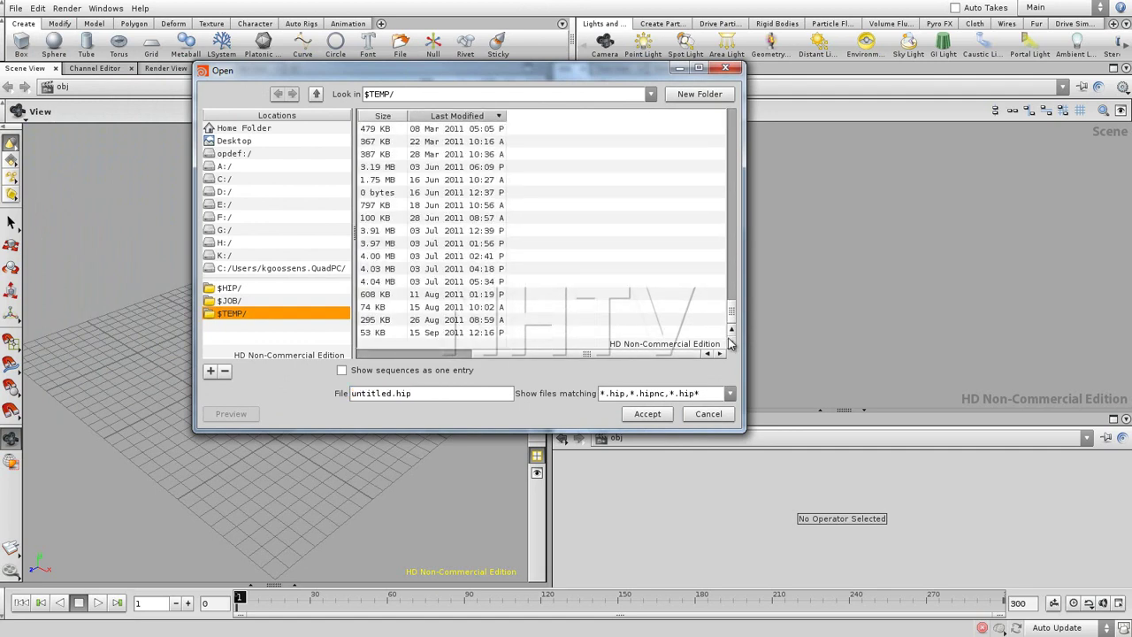
pyautogui.moveTo(595, 356); pyautogui.dragTo(481, 354)
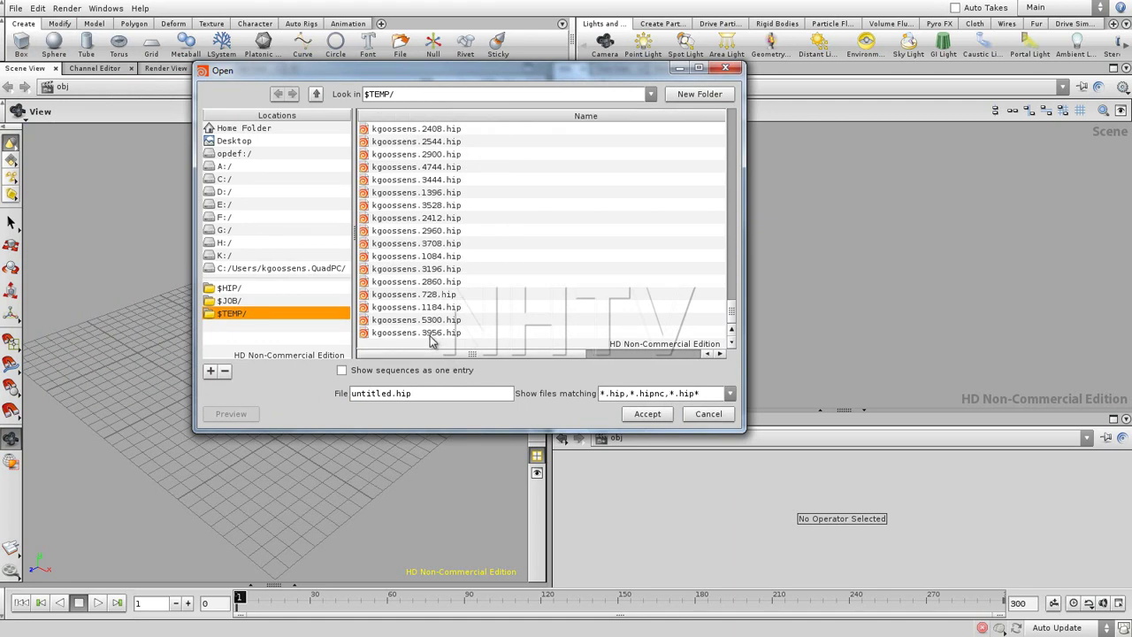
pyautogui.click(431, 335)
pyautogui.click(647, 415)
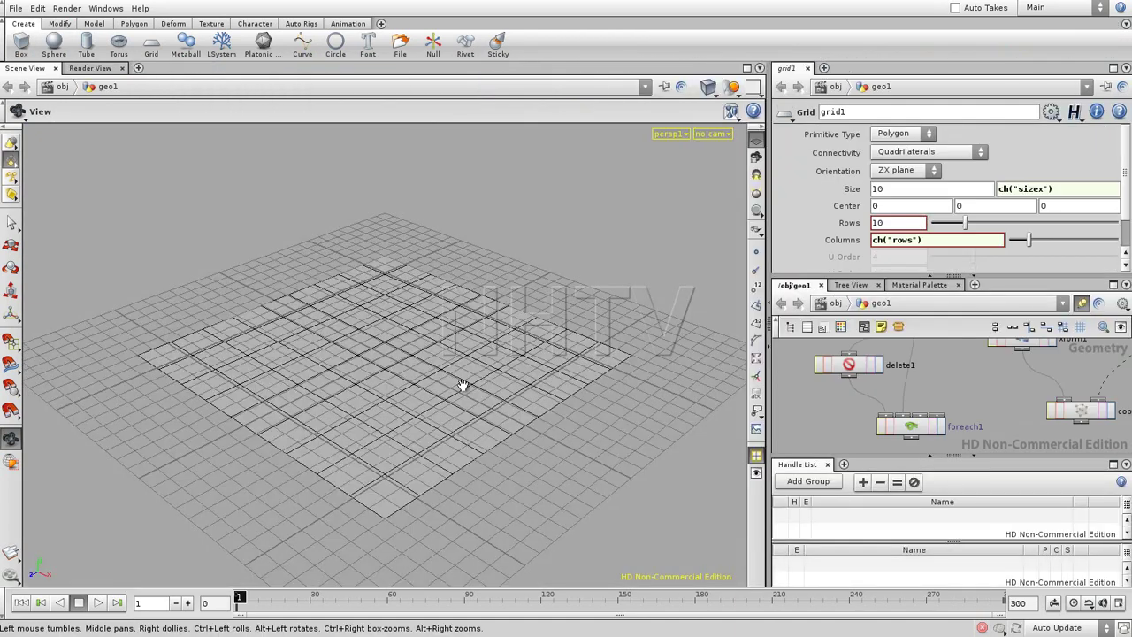
# Widen the network side, remove the Handle List pane and swap the network editor above the parameters with more height.
pyautogui.moveTo(769, 371); pyautogui.dragTo(532, 389)
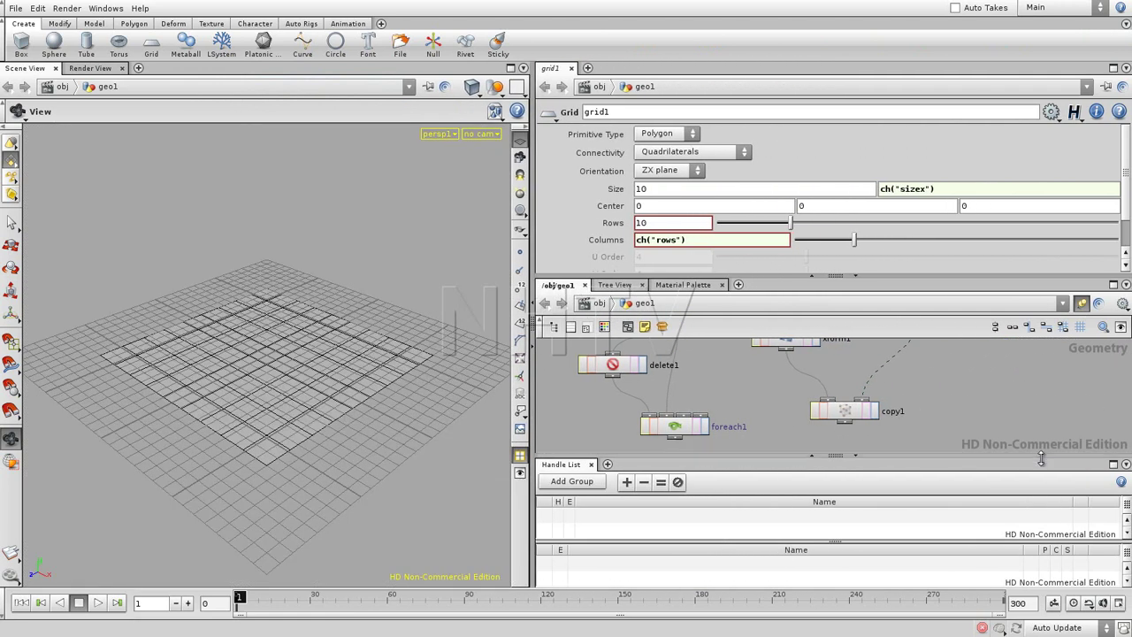
pyautogui.click(591, 465)
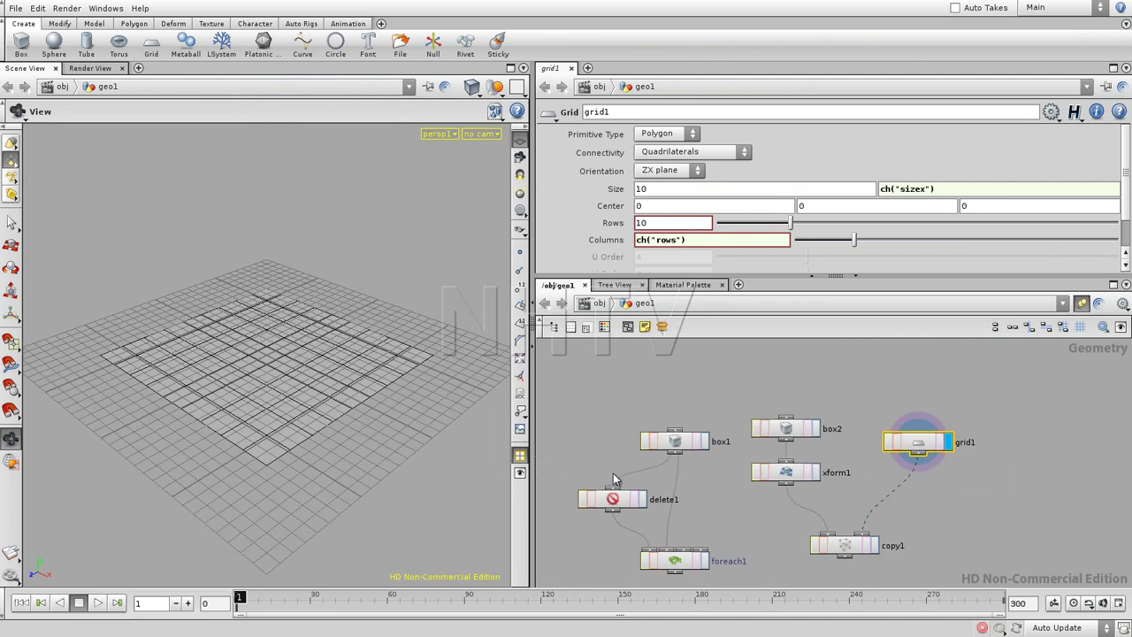
pyautogui.click(835, 275)
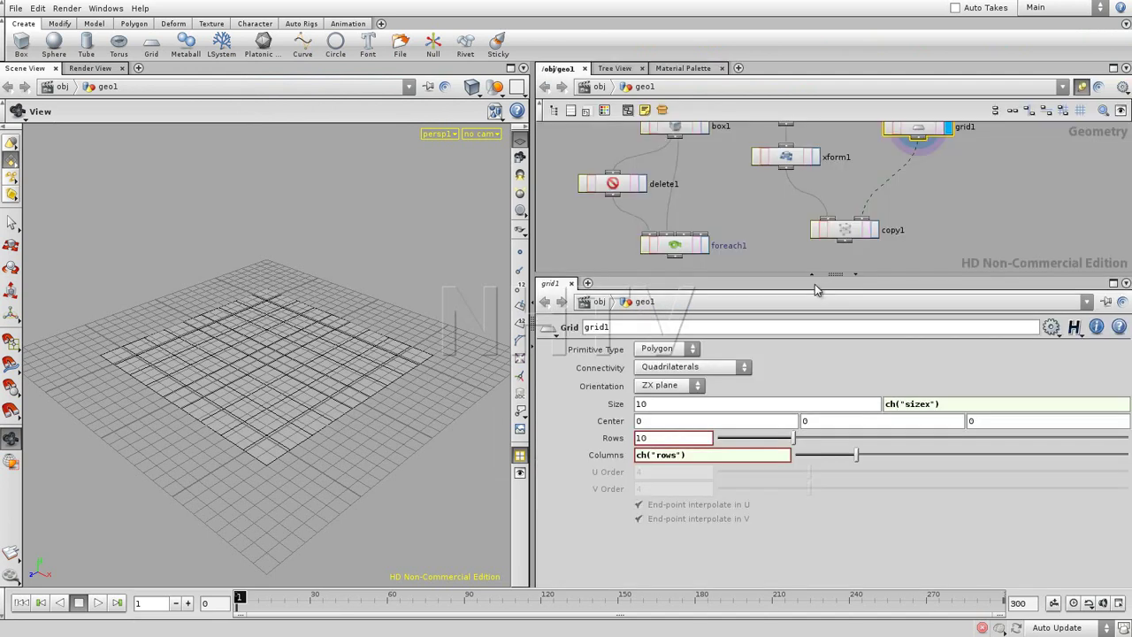
pyautogui.moveTo(775, 281); pyautogui.dragTo(775, 417)
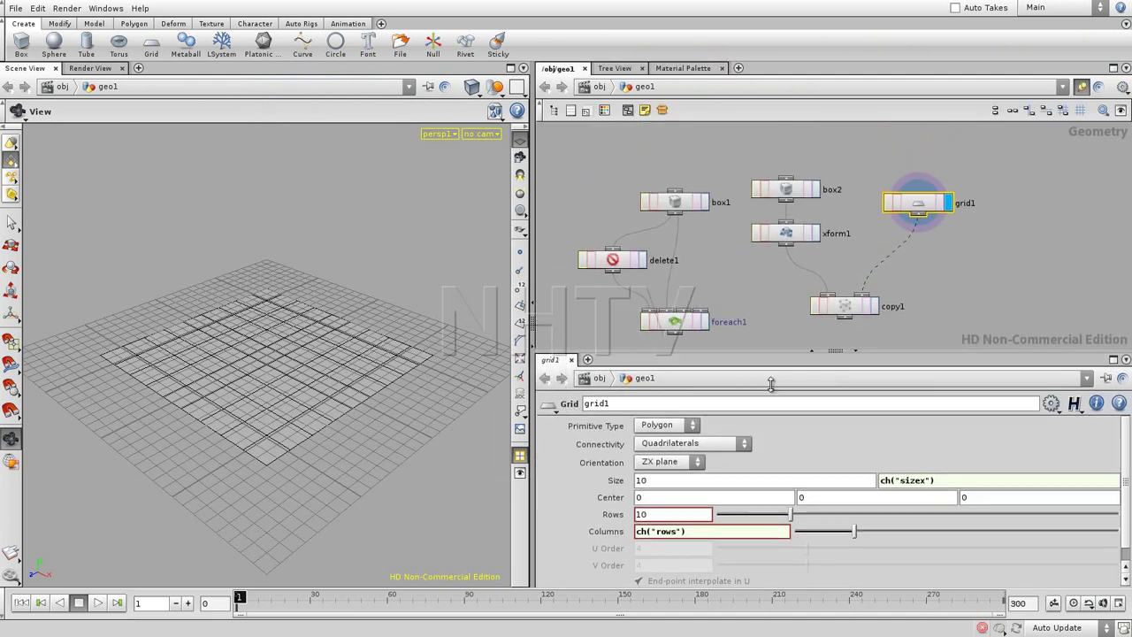
# Switch the desktop layout to Build and give the parameter pane slightly more height.
pyautogui.click(111, 9)
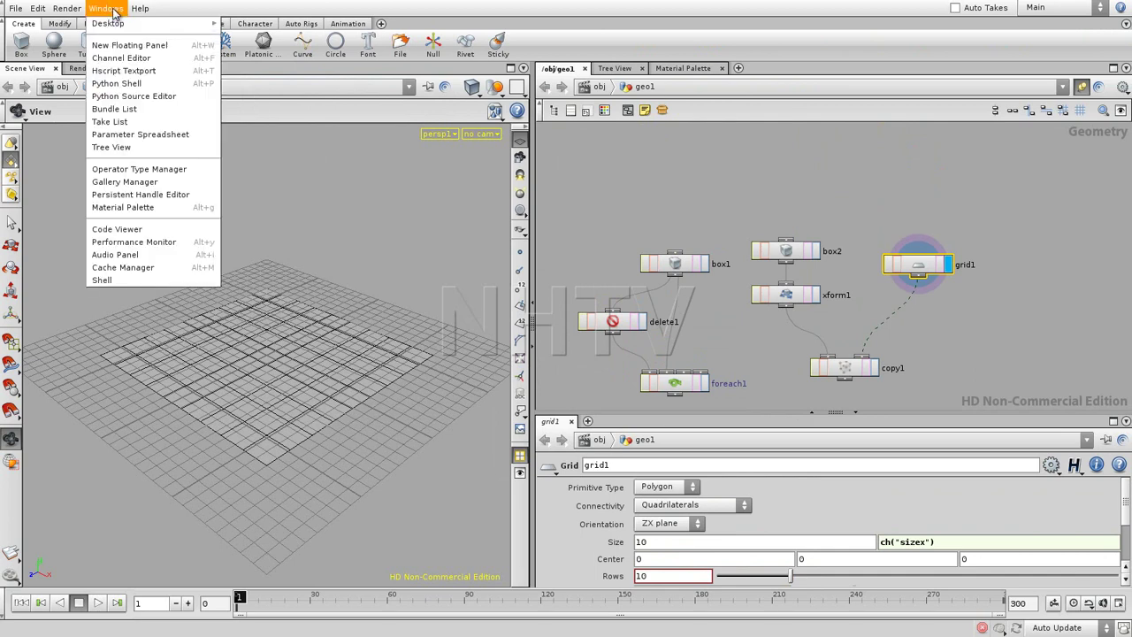
pyautogui.moveTo(118, 28)
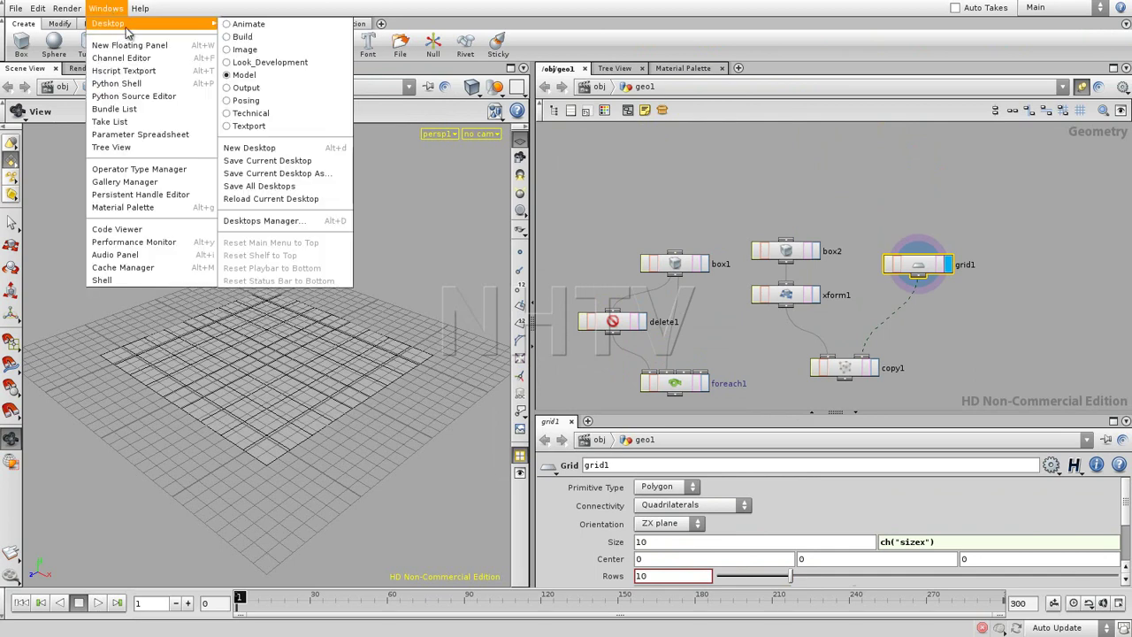
pyautogui.click(235, 40)
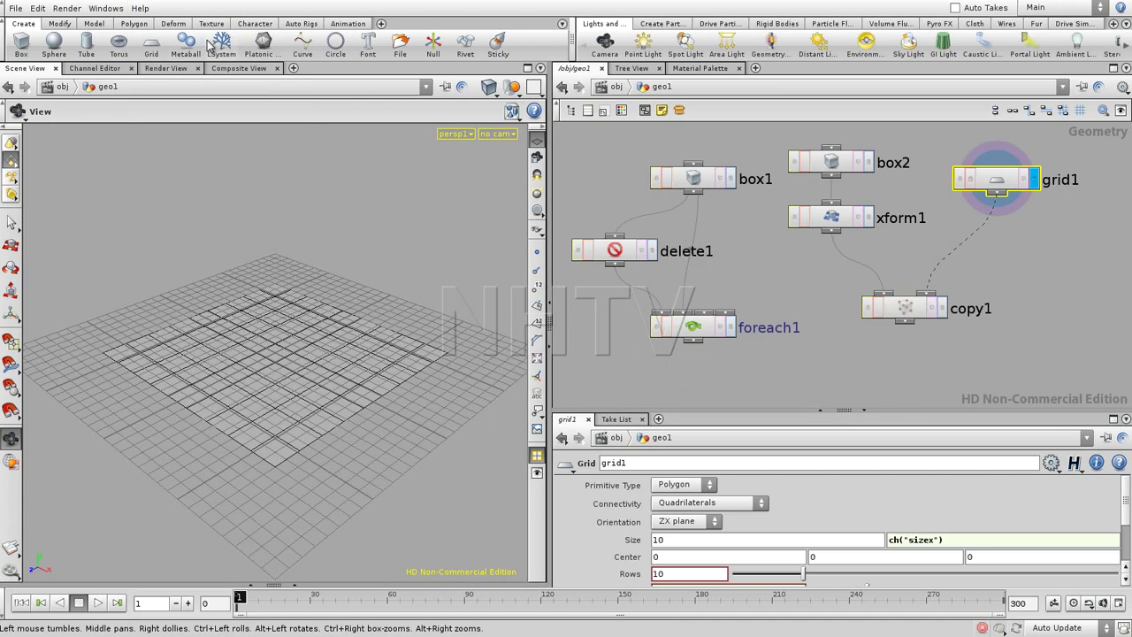
pyautogui.moveTo(780, 410); pyautogui.dragTo(774, 400)
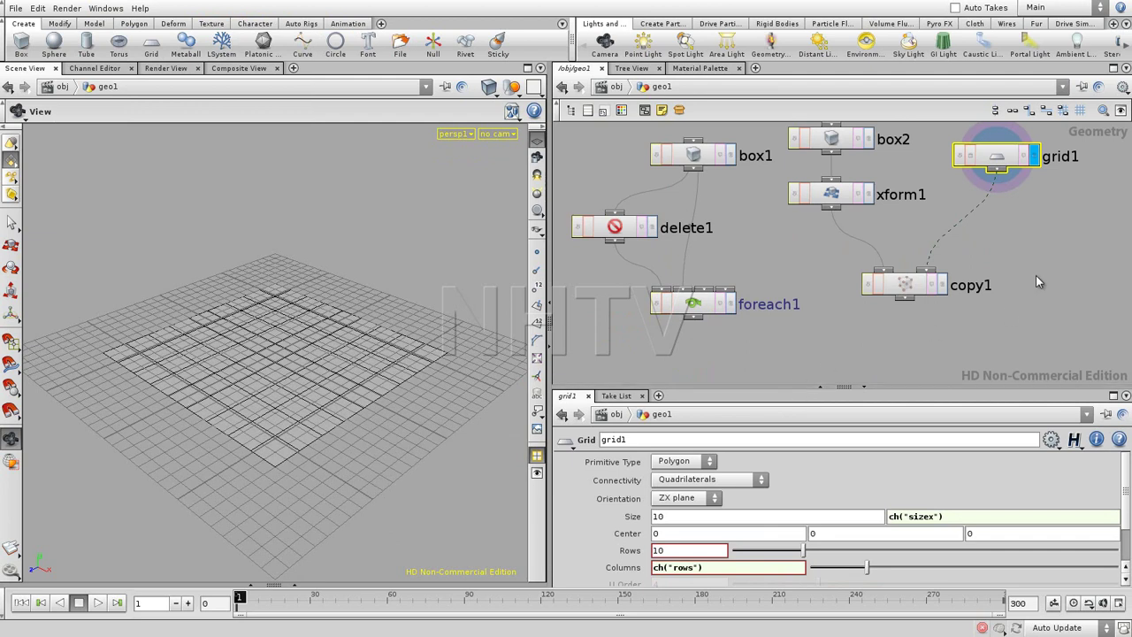
# Display the copy1 node and show its parameters in an enlarged parameter pane.
pyautogui.click(930, 296)
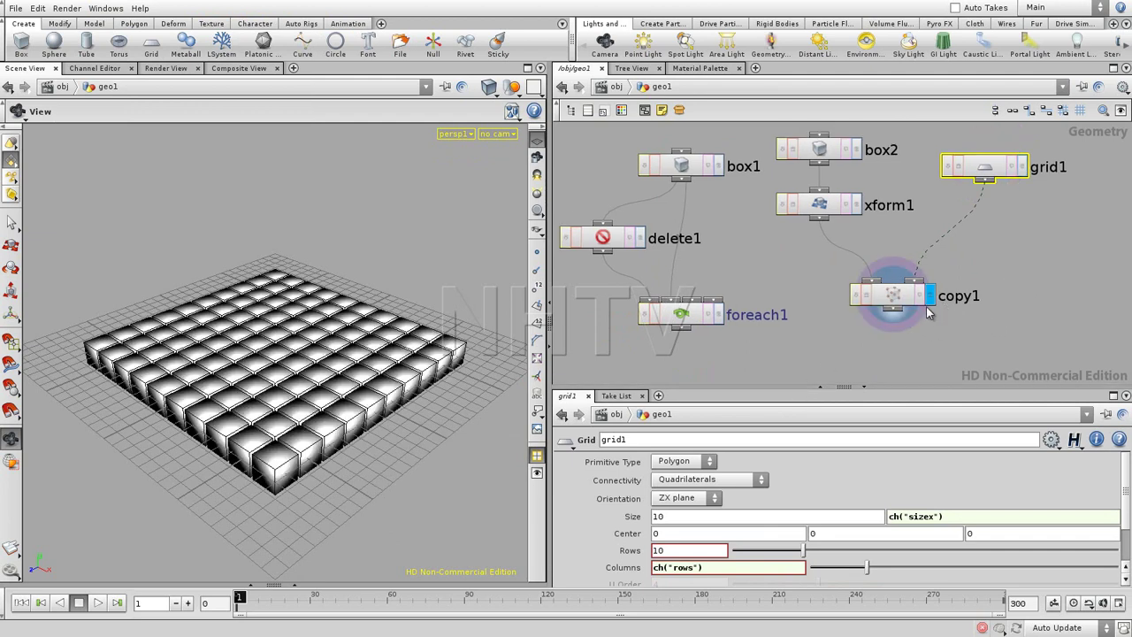
pyautogui.click(895, 299)
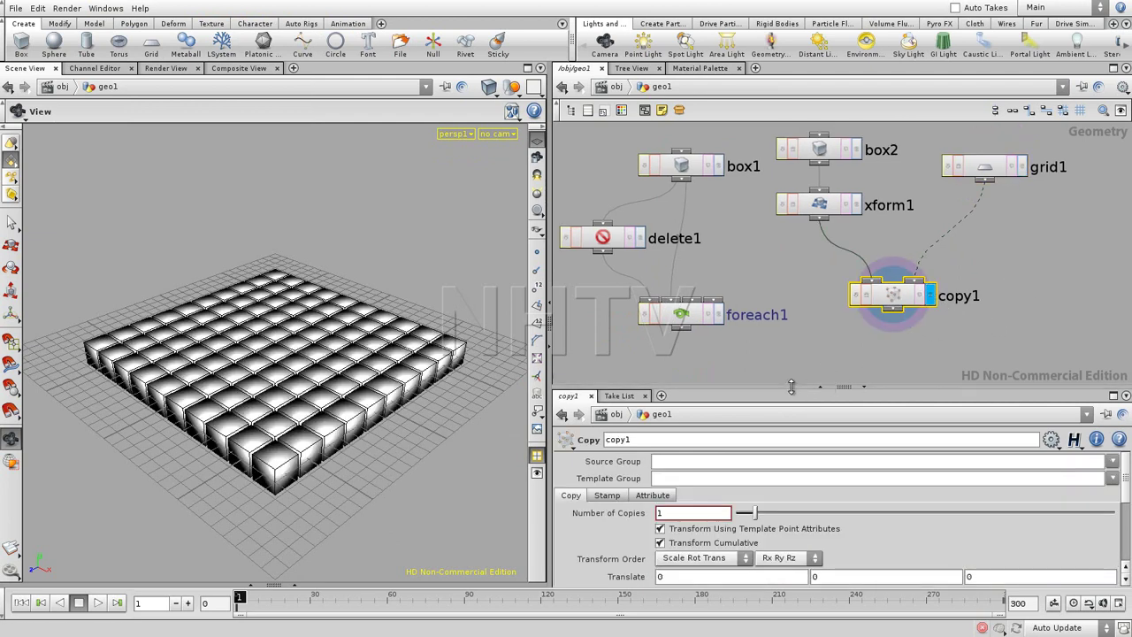
pyautogui.moveTo(785, 387); pyautogui.dragTo(784, 277)
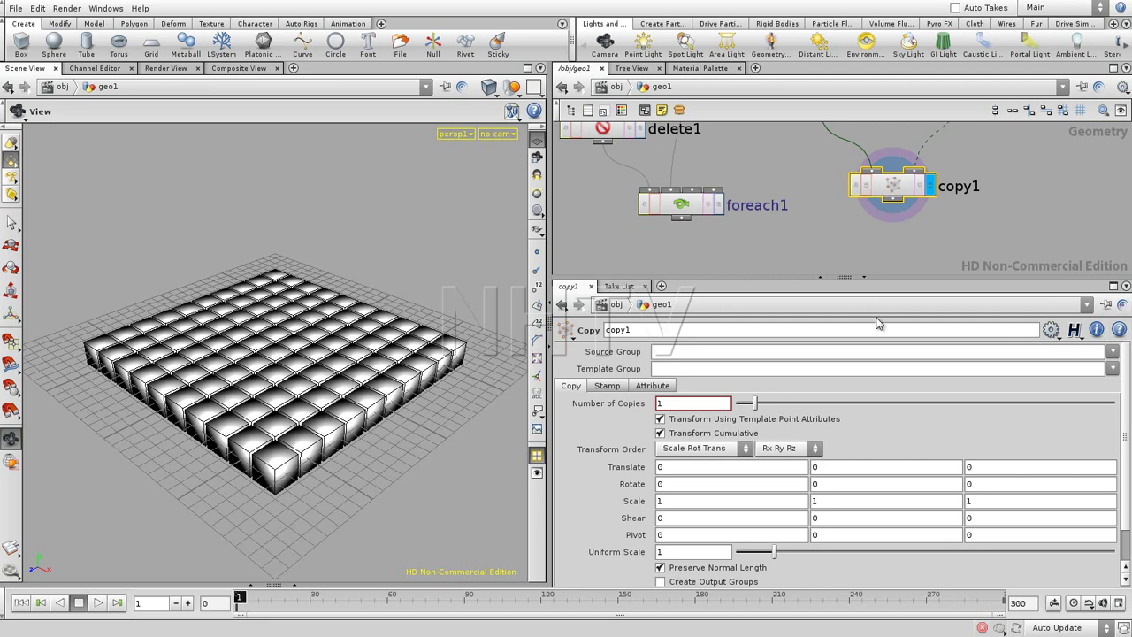
pyautogui.moveTo(1049, 181); pyautogui.dragTo(993, 230, button='middle')
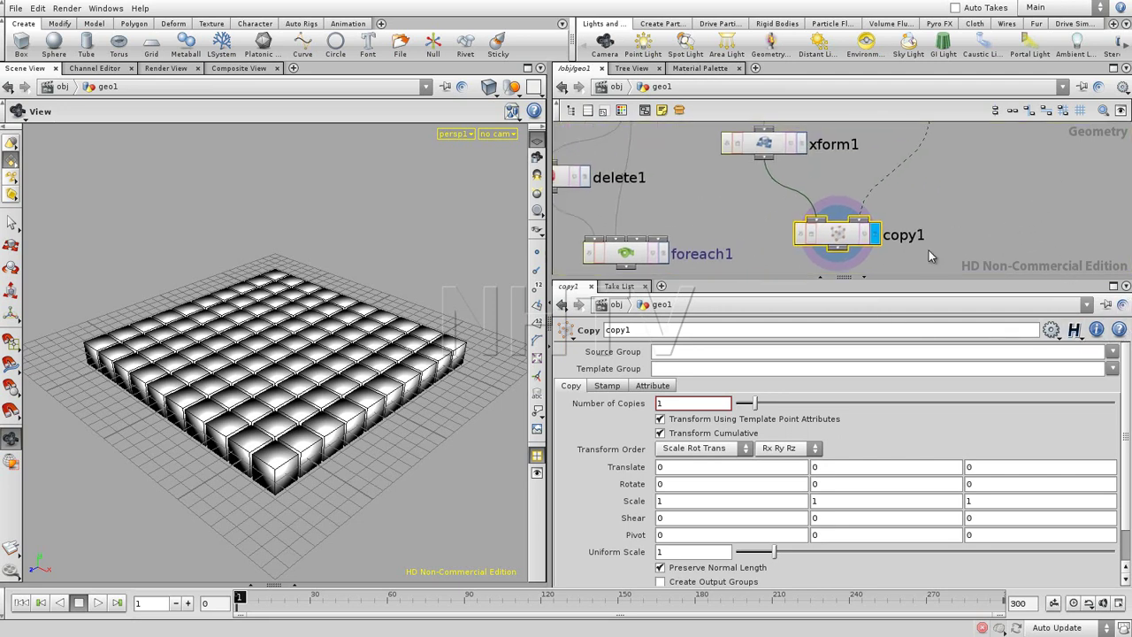
pyautogui.moveTo(933, 193); pyautogui.dragTo(907, 223, button='middle')
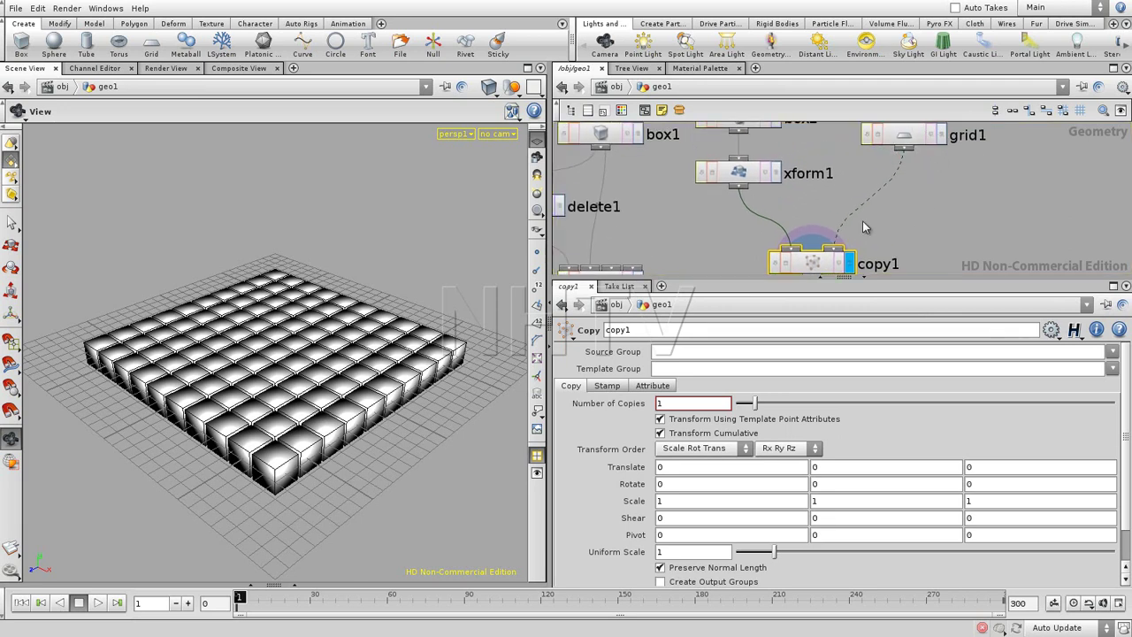
pyautogui.moveTo(923, 225); pyautogui.dragTo(918, 215, button='middle')
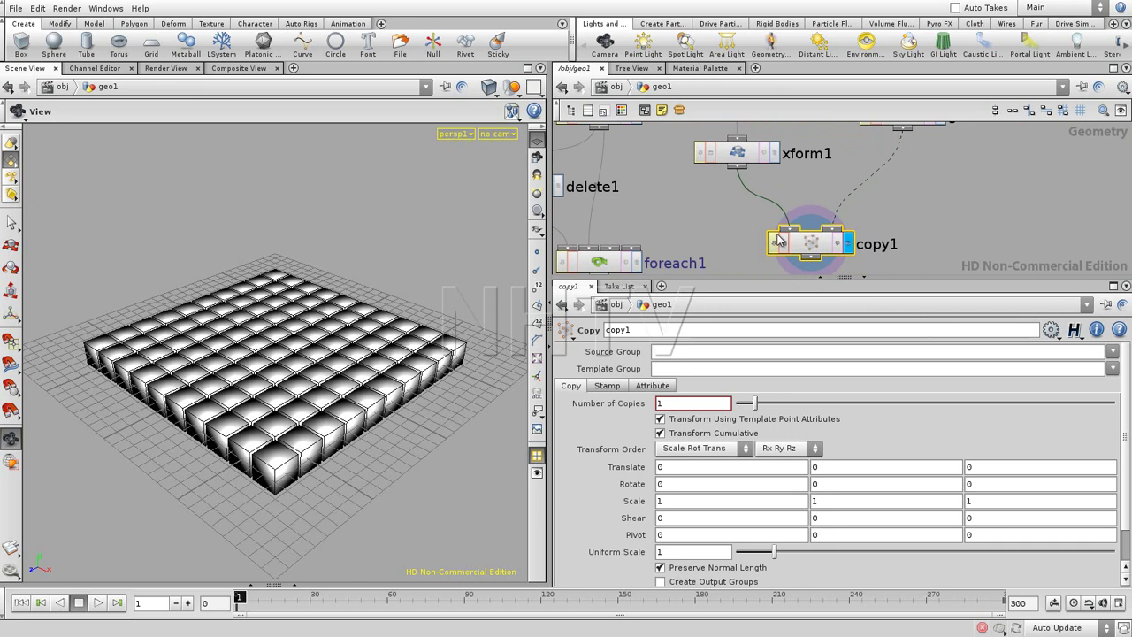
# Look up the point number variable PT among the local variables in the Copy node's help, then minimize the help window.
pyautogui.click(1120, 333)
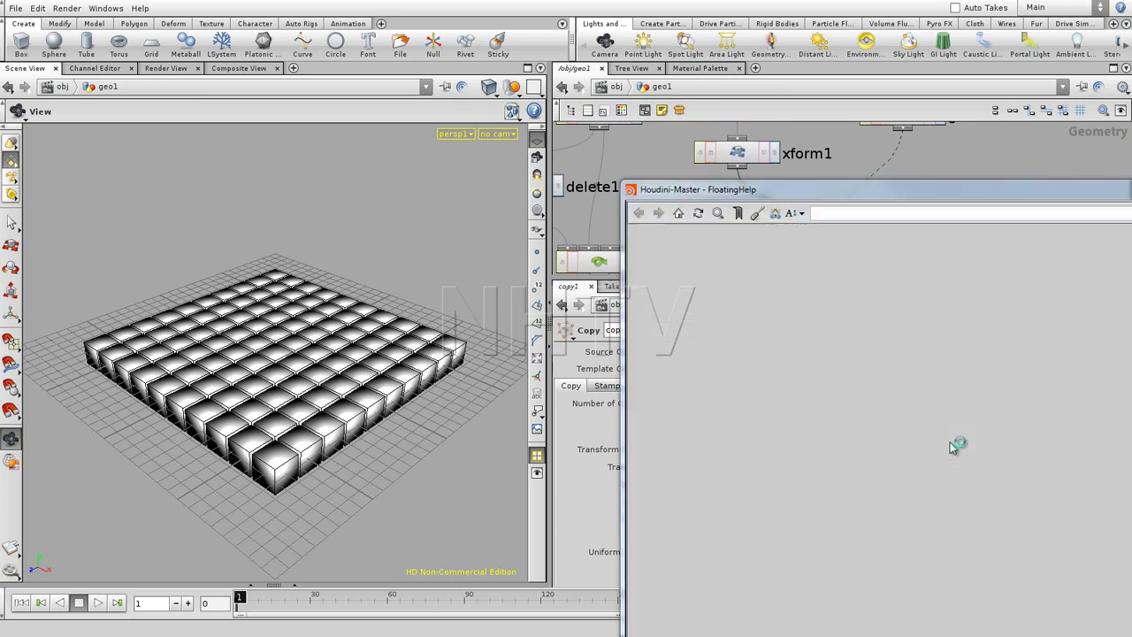
pyautogui.moveTo(964, 192); pyautogui.dragTo(597, 71)
pyautogui.click(810, 359)
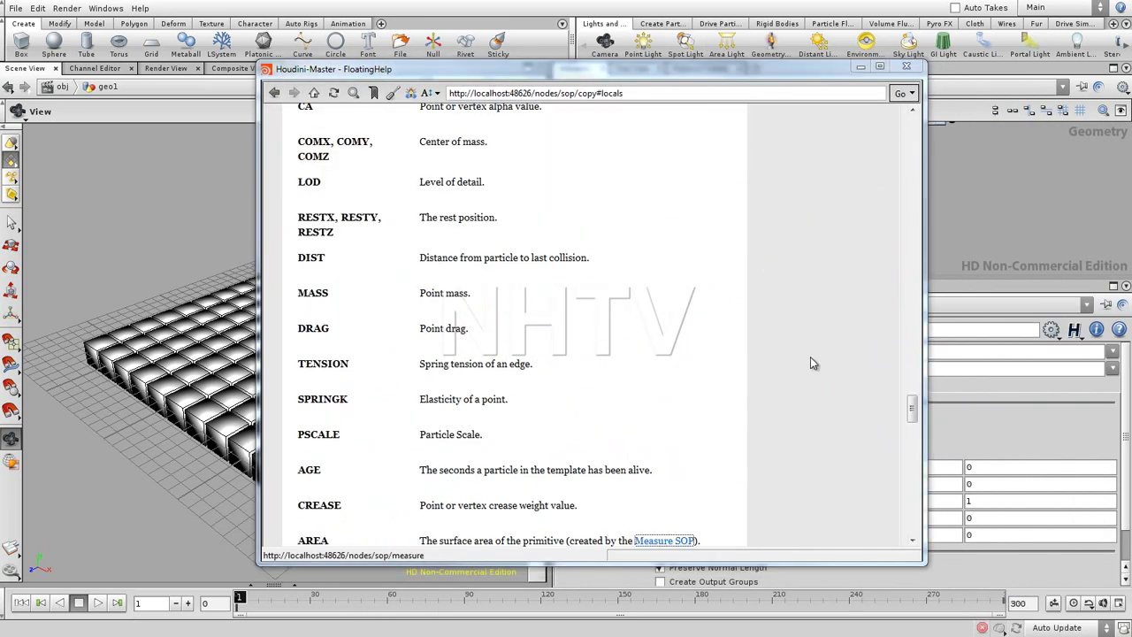
pyautogui.moveTo(912, 409); pyautogui.dragTo(915, 378)
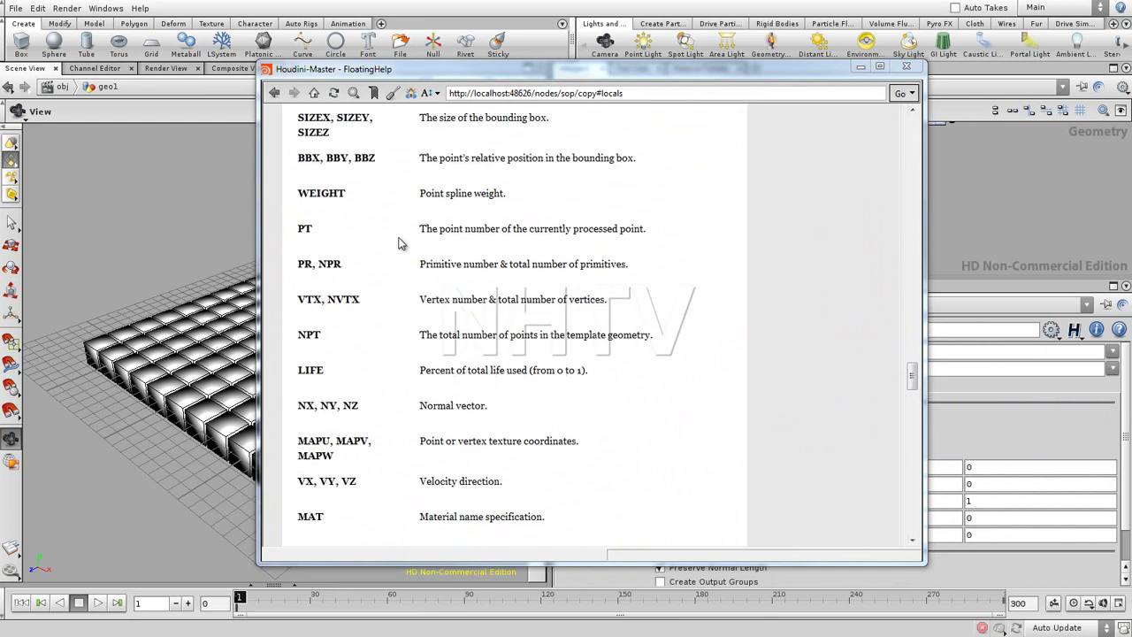
pyautogui.moveTo(766, 71); pyautogui.dragTo(663, 124)
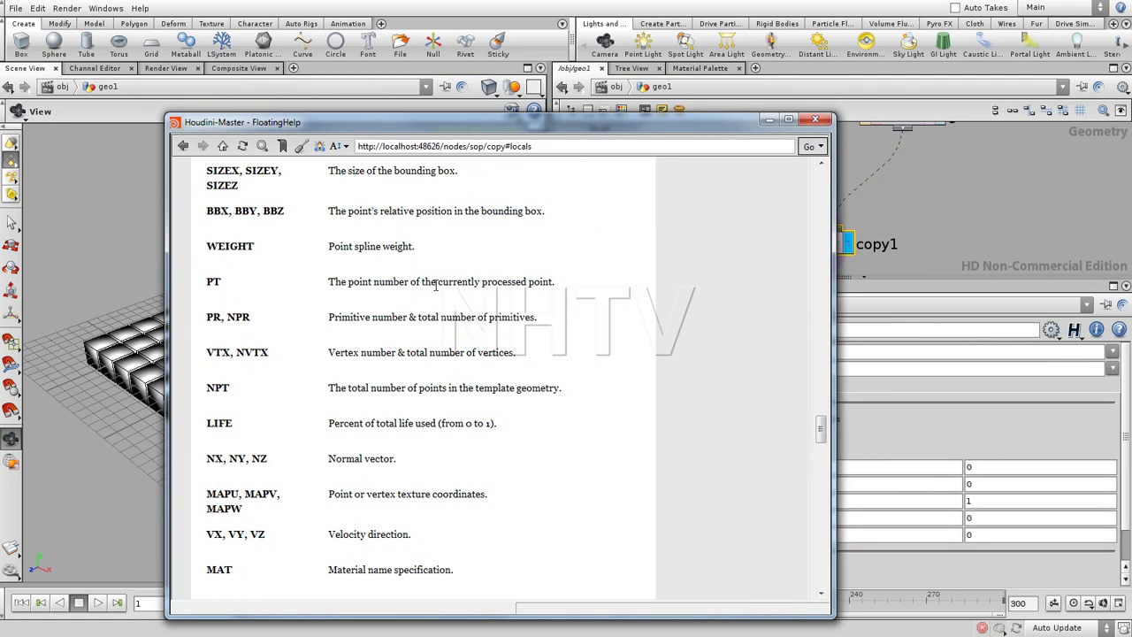
pyautogui.click(768, 119)
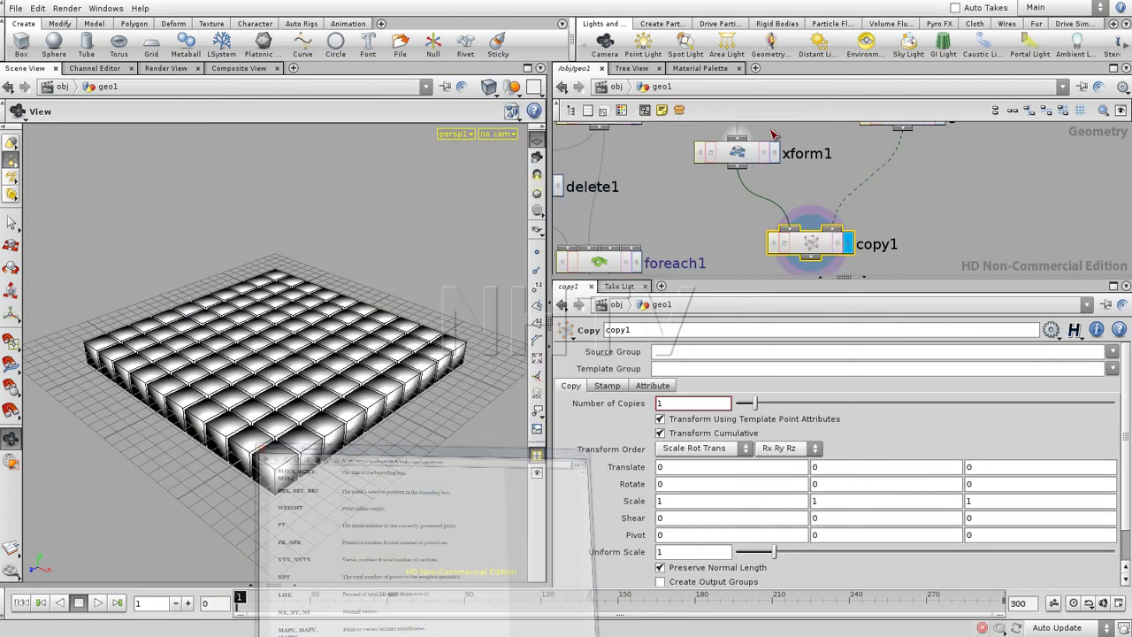
# Display and select grid1 with its point numbers shown in the viewport.
pyautogui.moveTo(885, 214); pyautogui.dragTo(910, 230, button='middle')
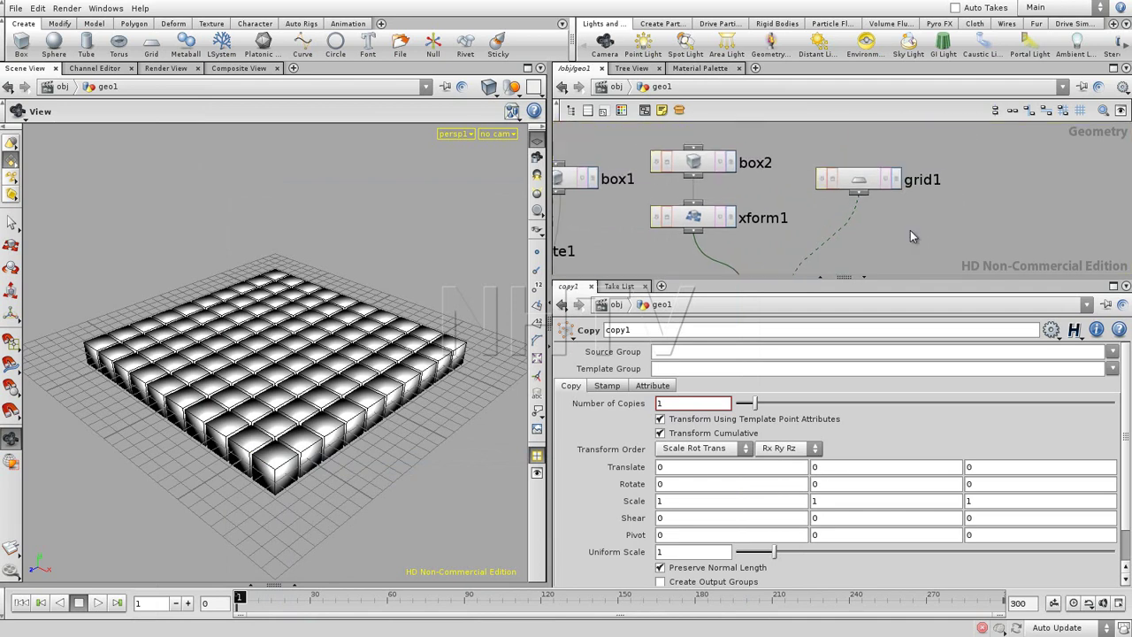
pyautogui.click(897, 179)
pyautogui.click(863, 179)
pyautogui.click(537, 288)
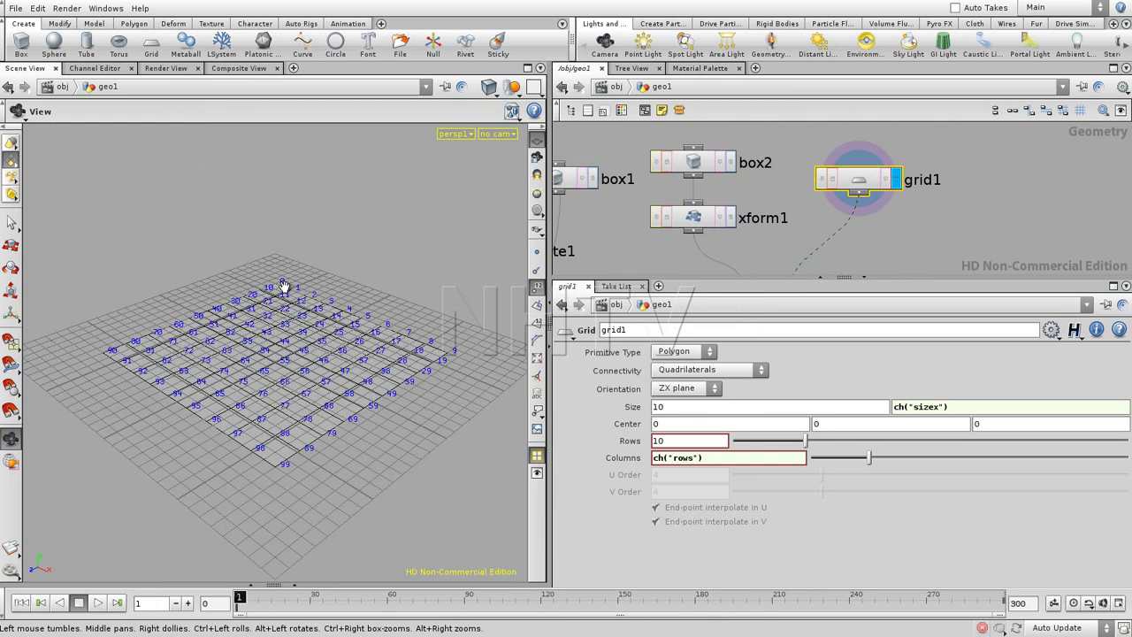
# Enable Stamp Inputs on copy1, define the first stamp variable as copy with value $PT, and enlarge the network pane.
pyautogui.scroll(-2, 920, 227)
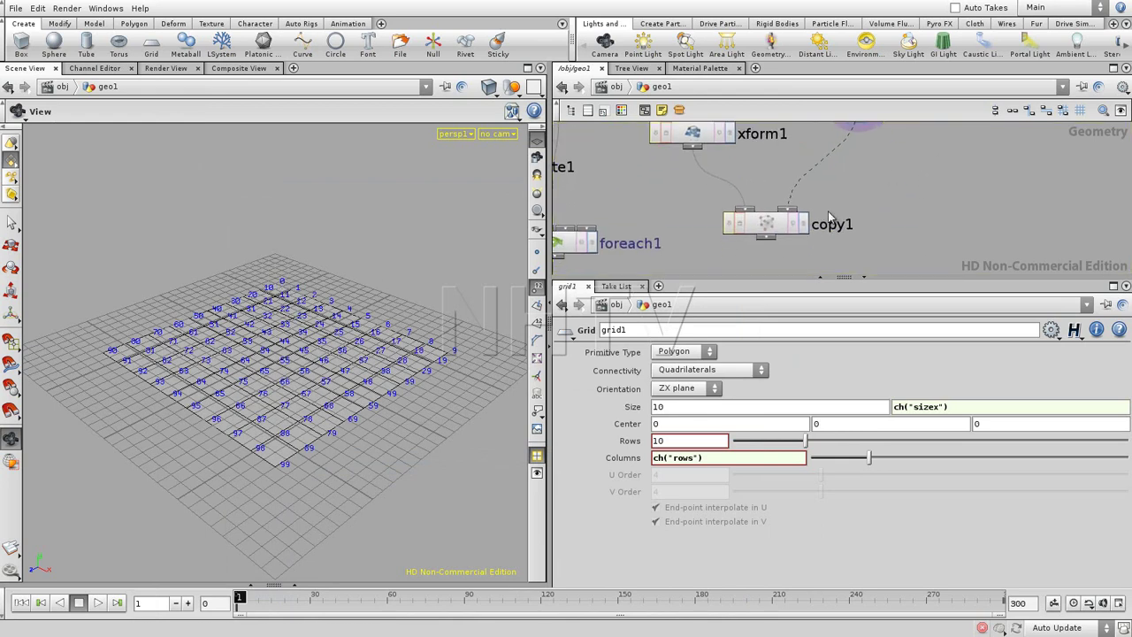
pyautogui.click(782, 228)
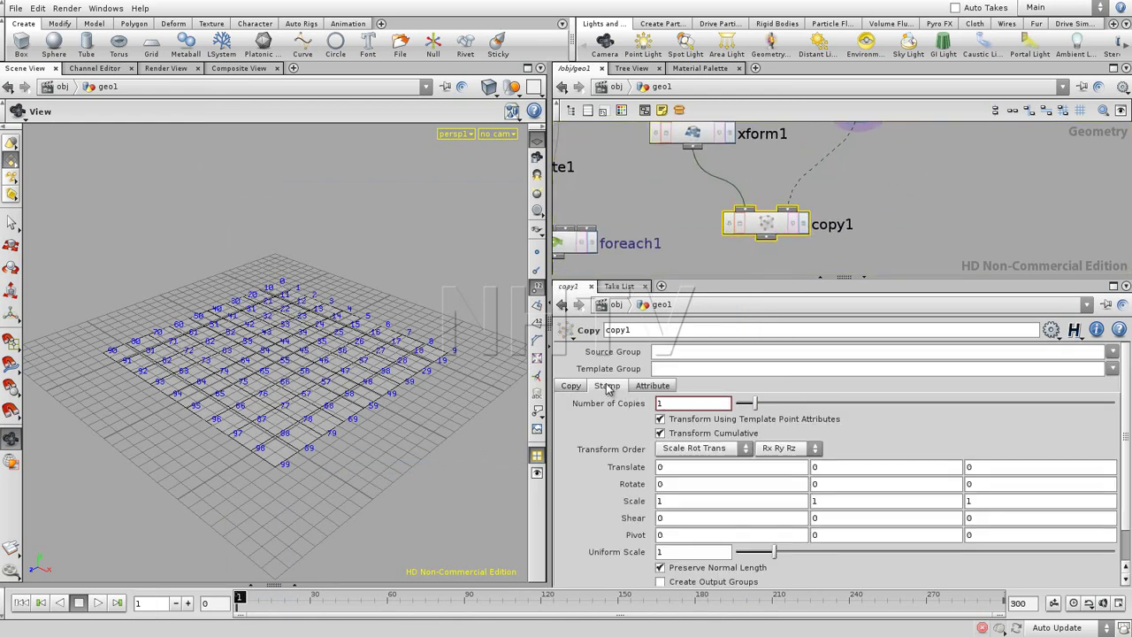
pyautogui.click(609, 386)
pyautogui.click(955, 434)
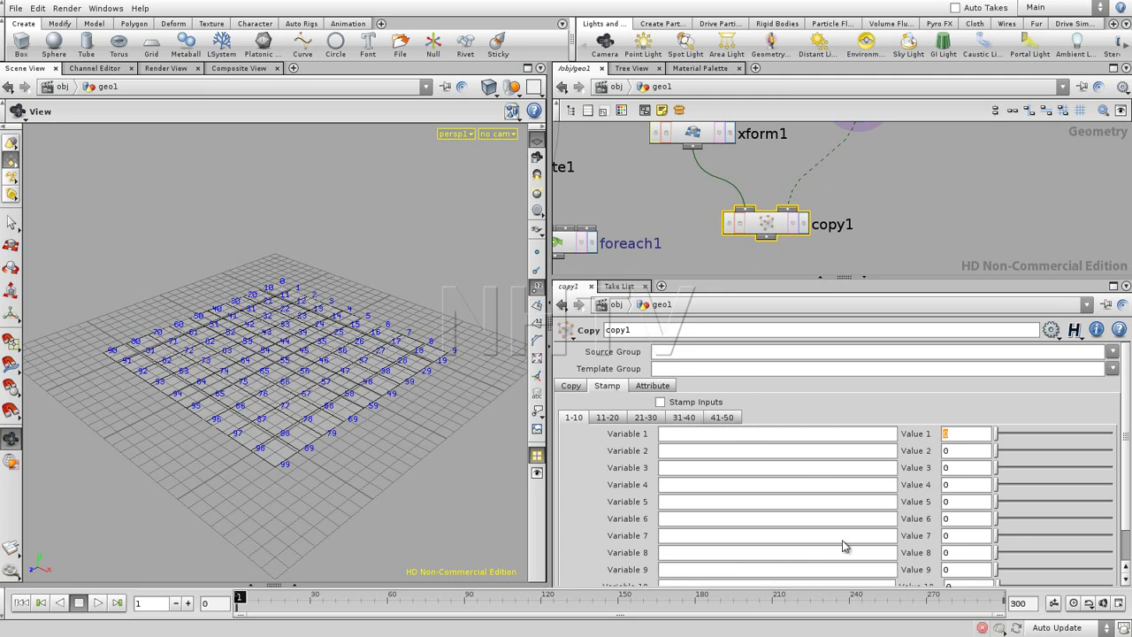
pyautogui.write('$PT')
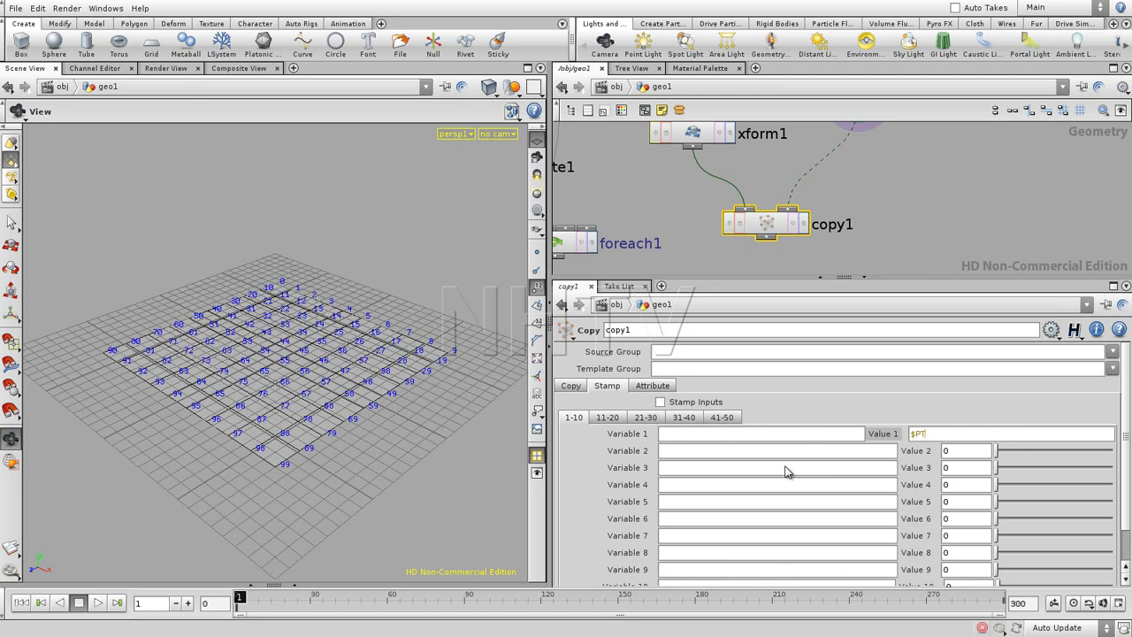
pyautogui.press('Return')
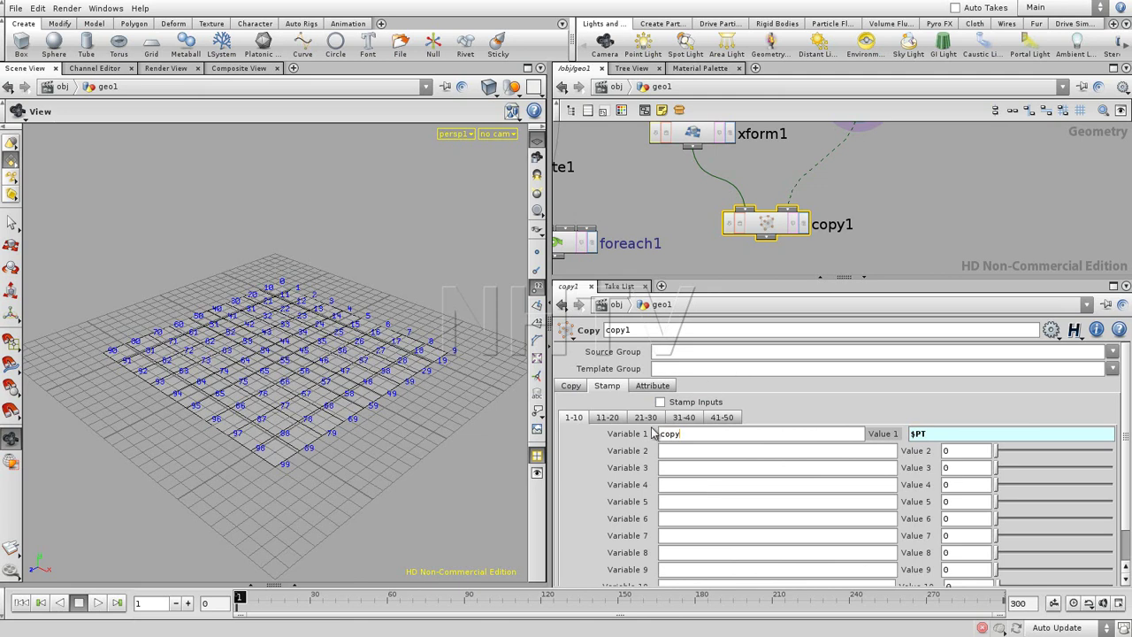
pyautogui.press('Return')
pyautogui.moveTo(916, 189); pyautogui.dragTo(932, 212, button='middle')
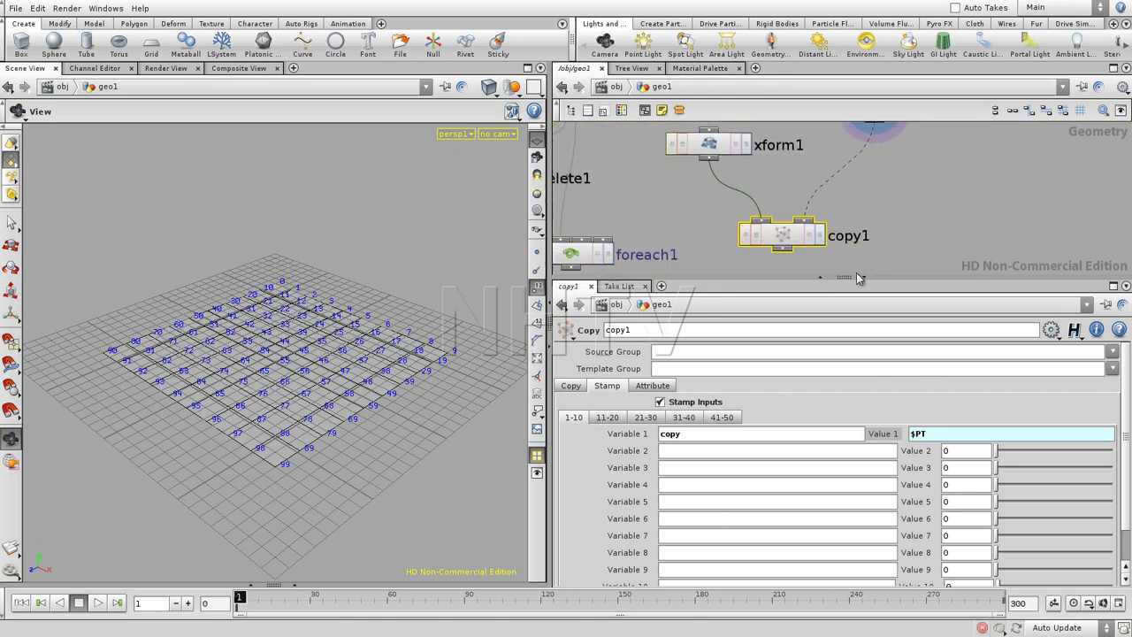
pyautogui.moveTo(857, 276); pyautogui.dragTo(937, 392)
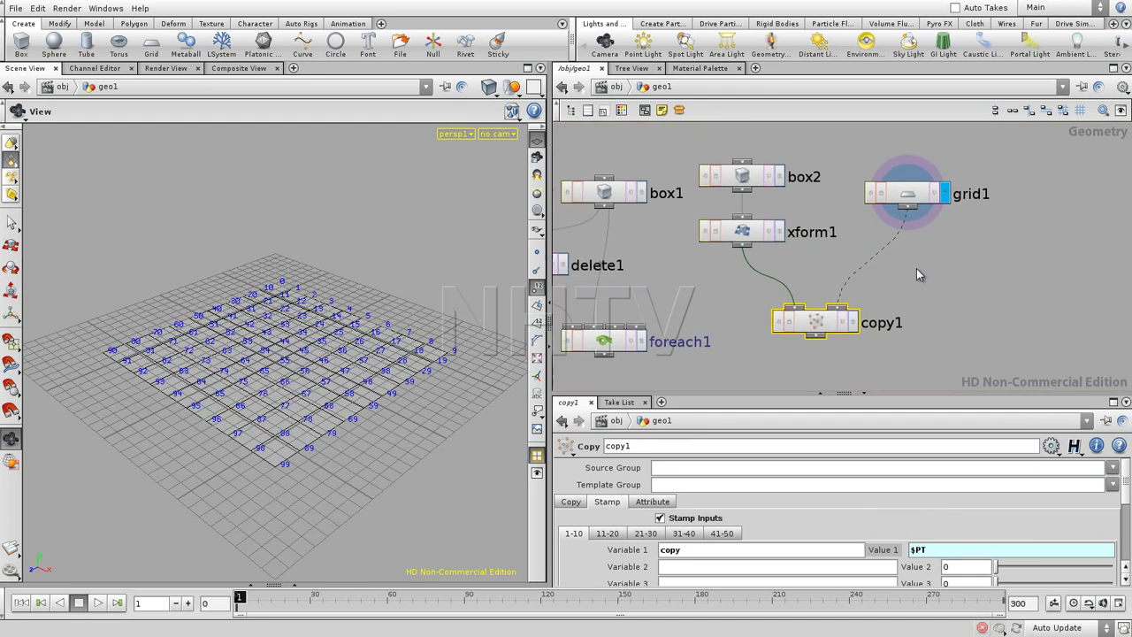
# Set xform1's Uniform Scale to the expression stamp("../copy1","copy",2).
pyautogui.click(747, 234)
pyautogui.moveTo(726, 394); pyautogui.dragTo(726, 324)
pyautogui.doubleClick(670, 539)
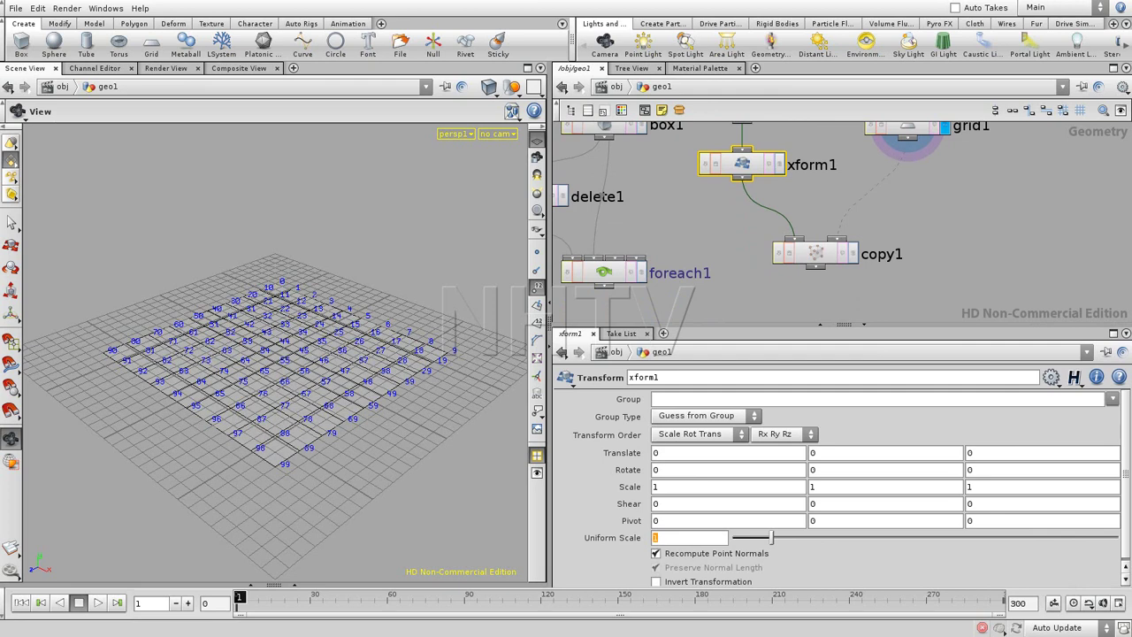
pyautogui.write('stamp(')
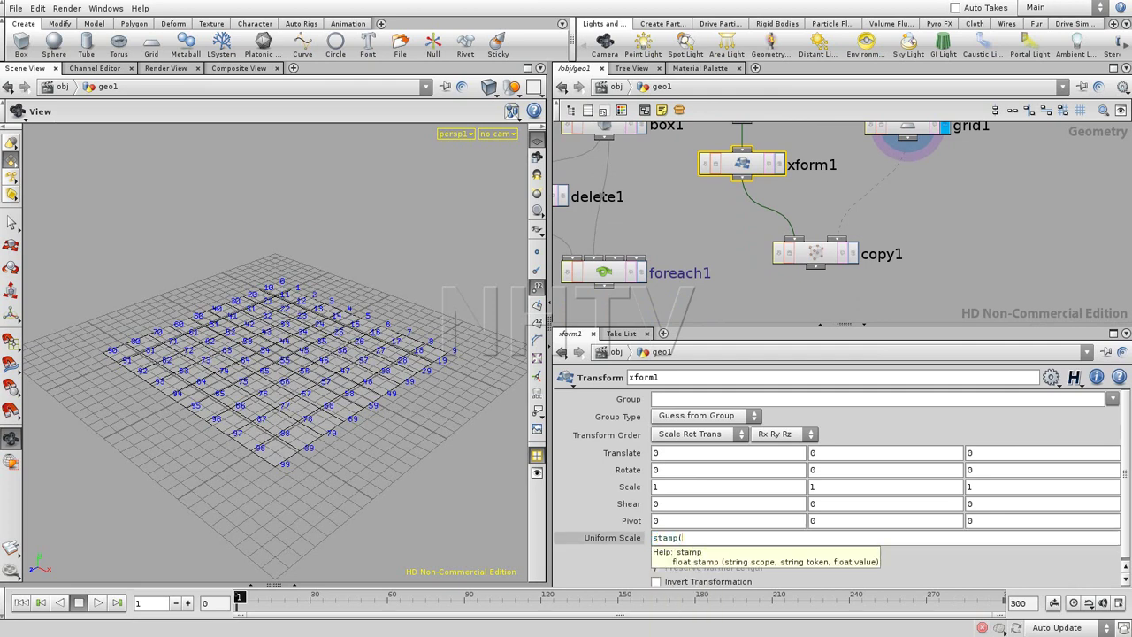
pyautogui.write('".')
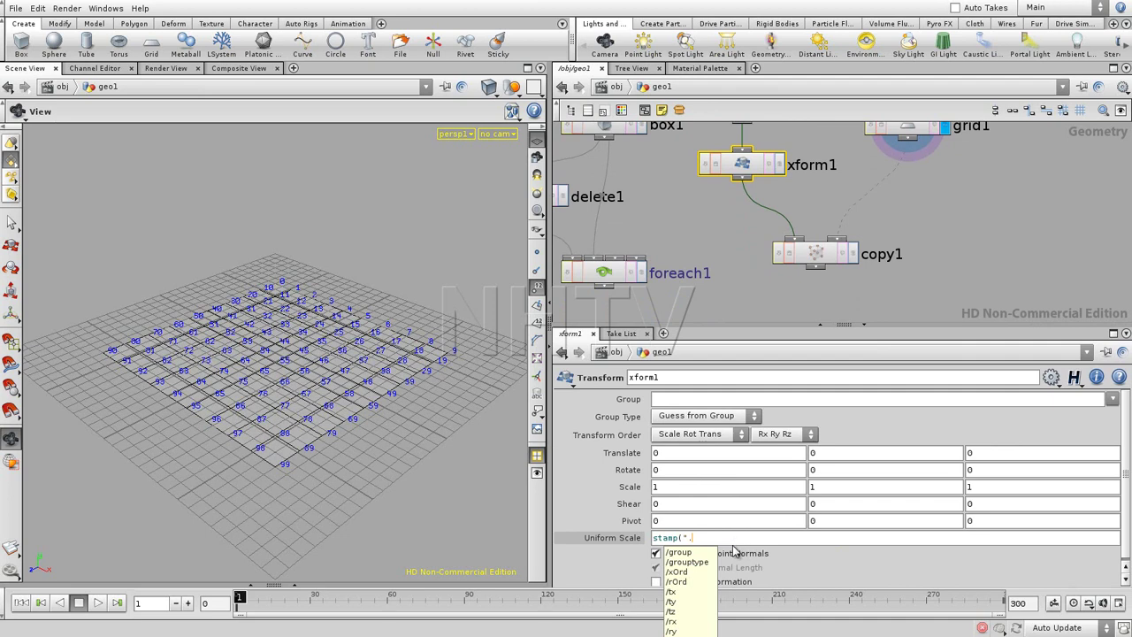
pyautogui.press('BackSpace')
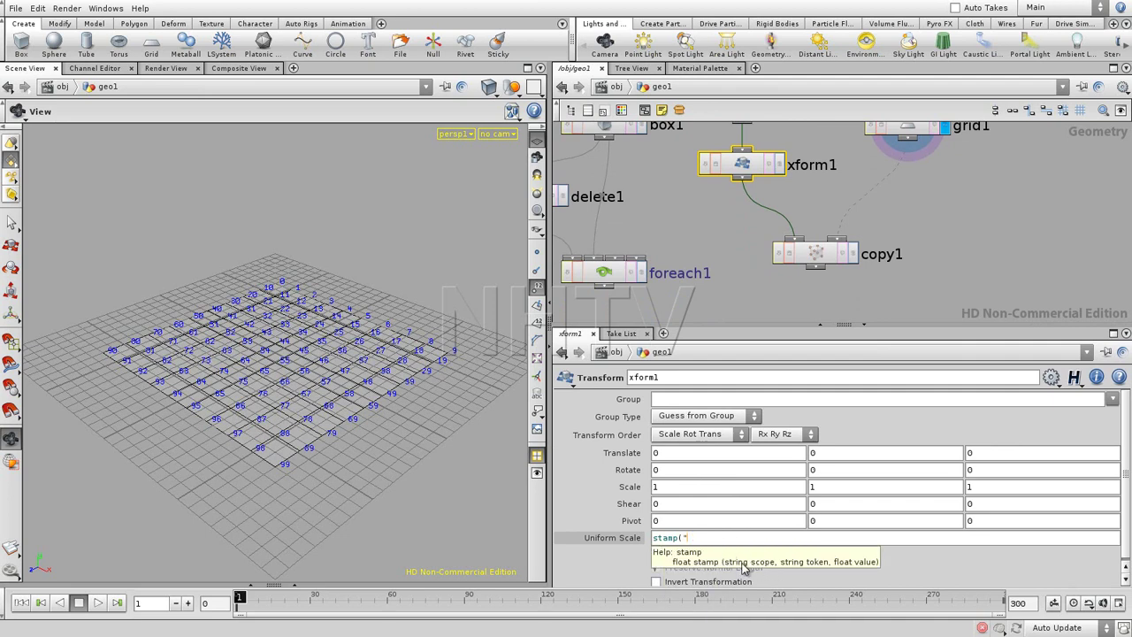
pyautogui.write('../')
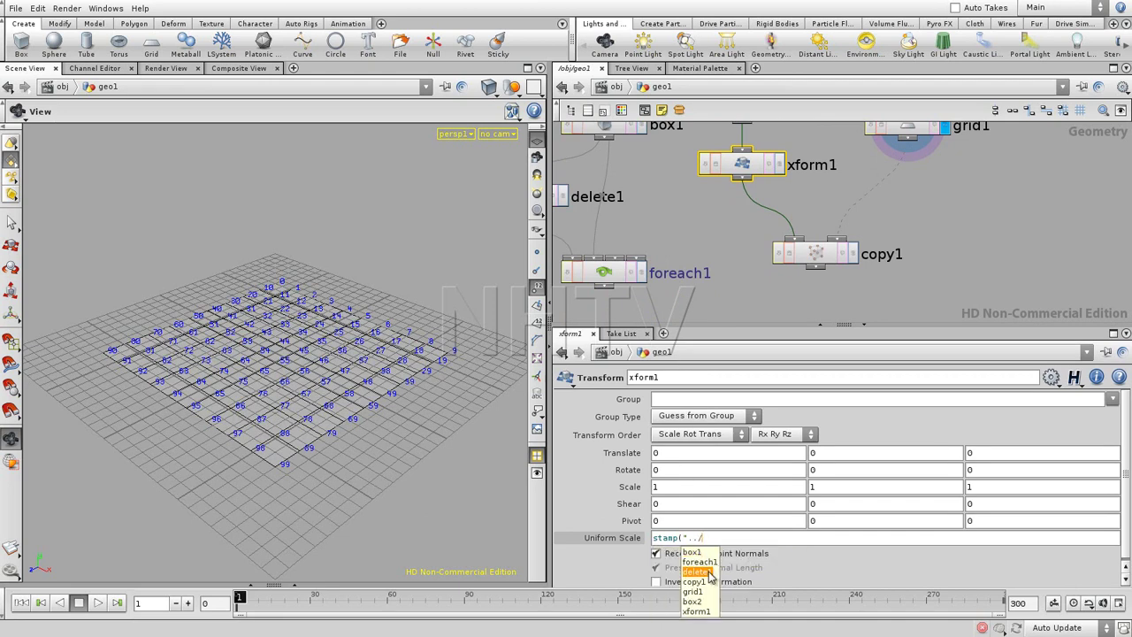
pyautogui.click(706, 582)
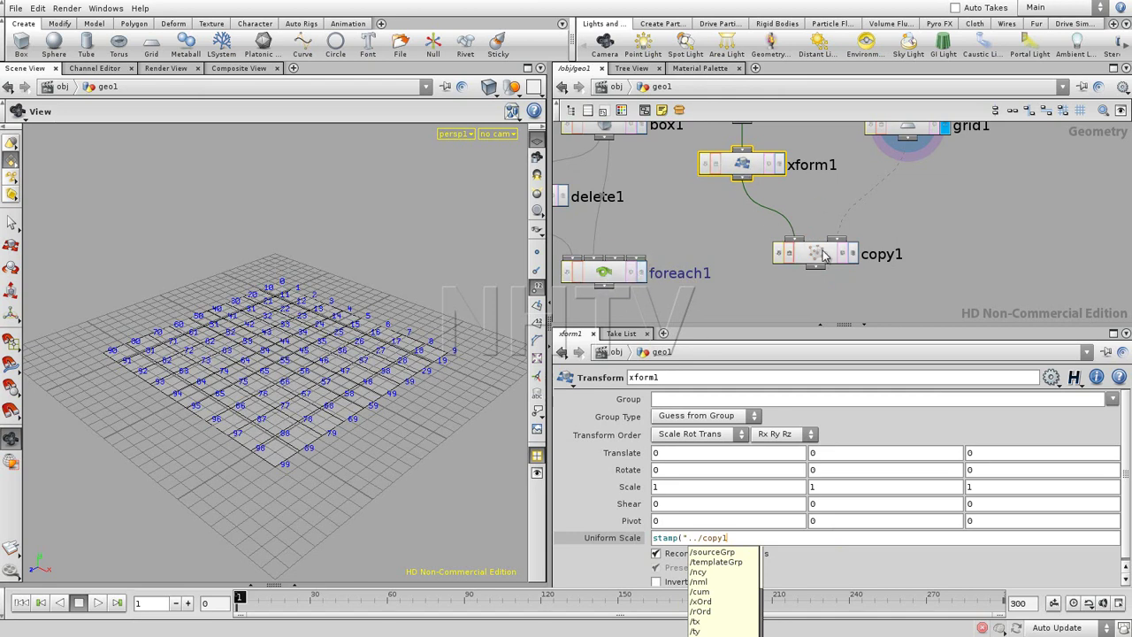
pyautogui.click(744, 542)
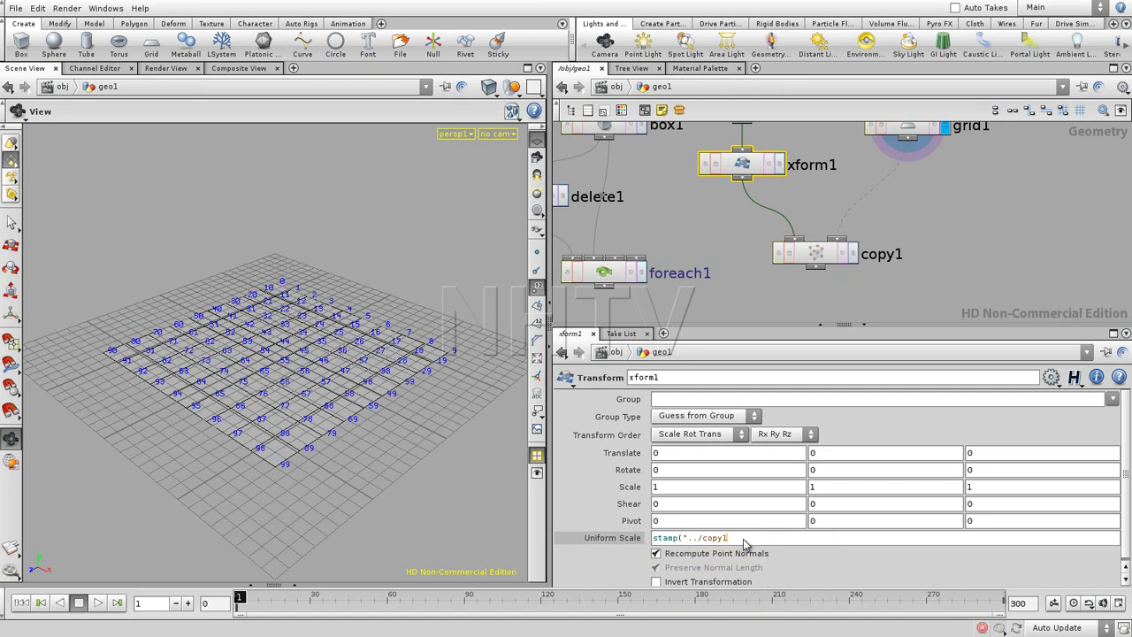
pyautogui.write('","copy",')
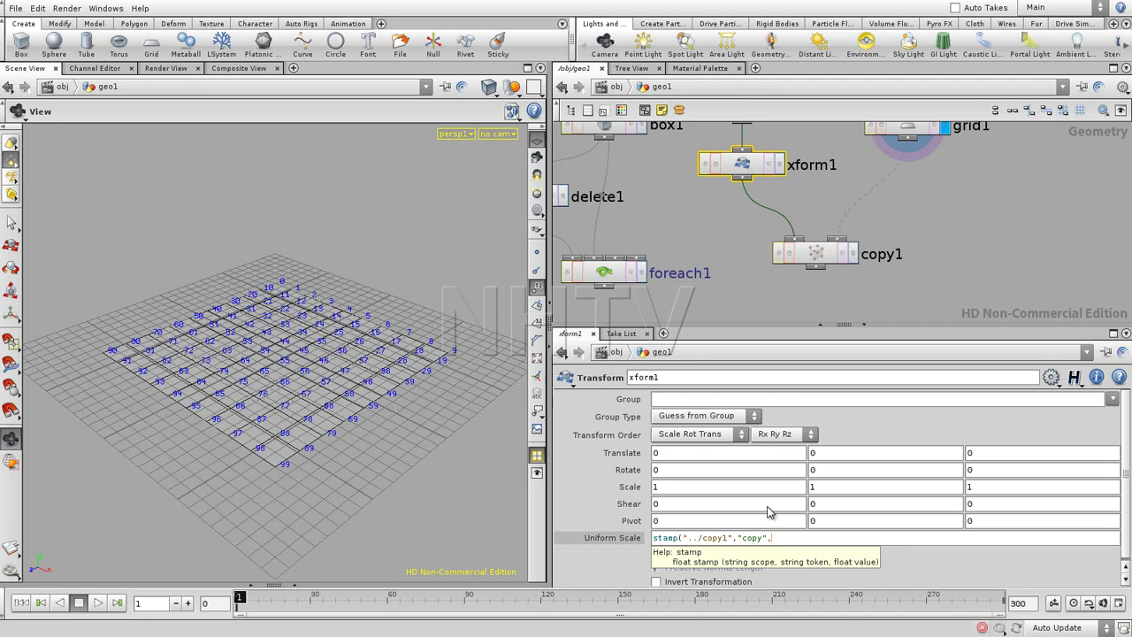
pyautogui.write(')')
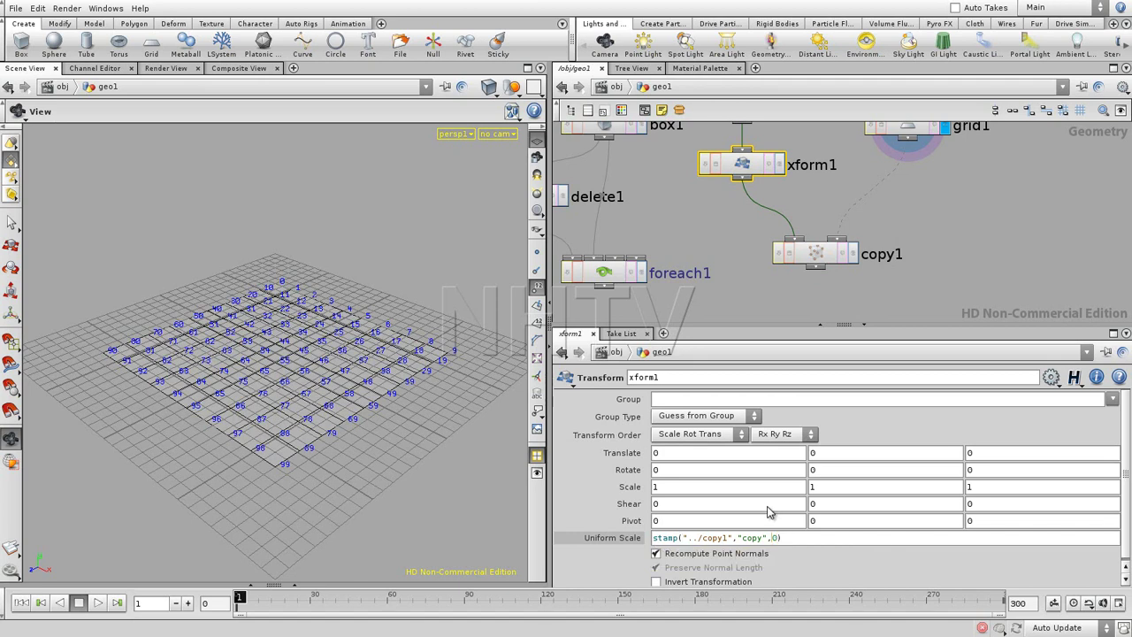
pyautogui.press('BackSpace')
pyautogui.press('Return')
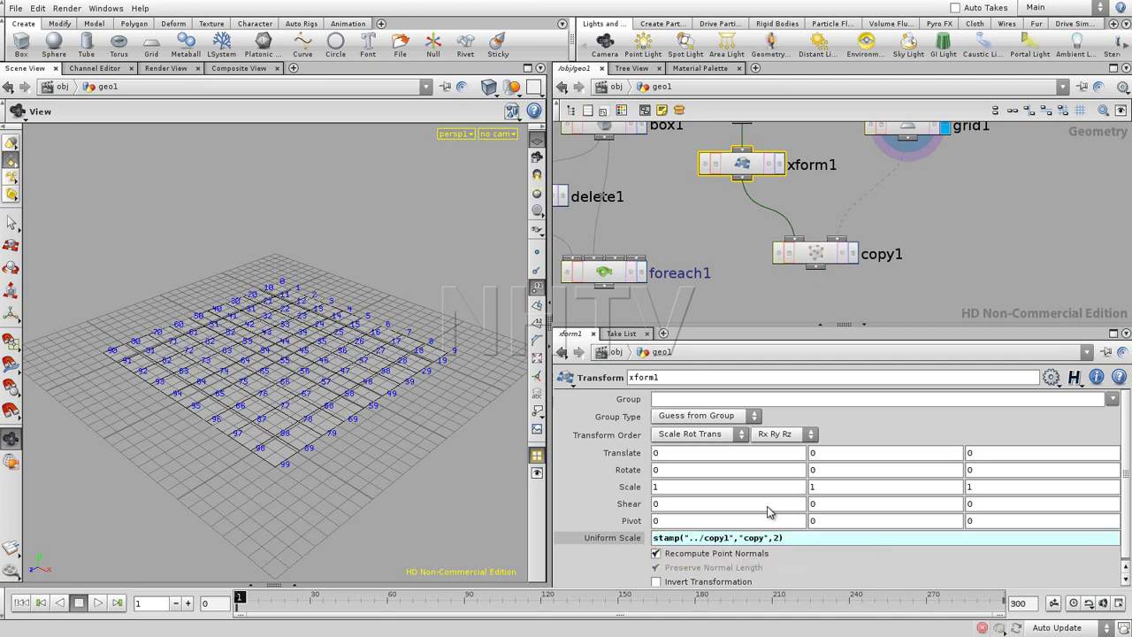
pyautogui.click(787, 539)
pyautogui.press('Return')
# Compare the viewport displays of copy1, xform1 and grid1, then bring back xform1's parameters.
pyautogui.click(852, 255)
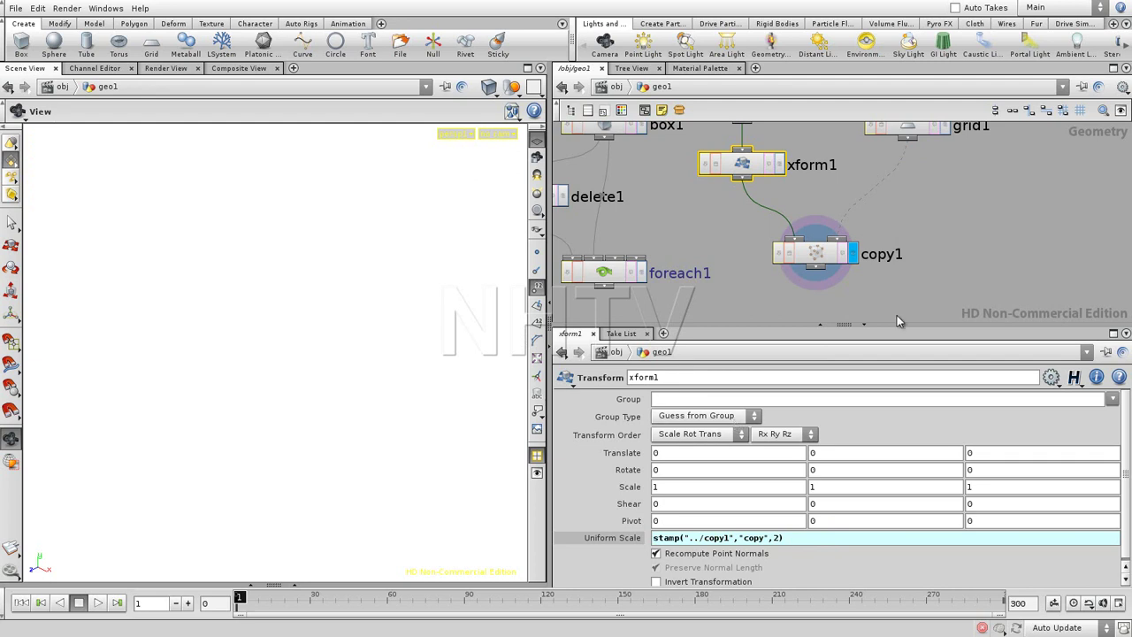
pyautogui.click(779, 164)
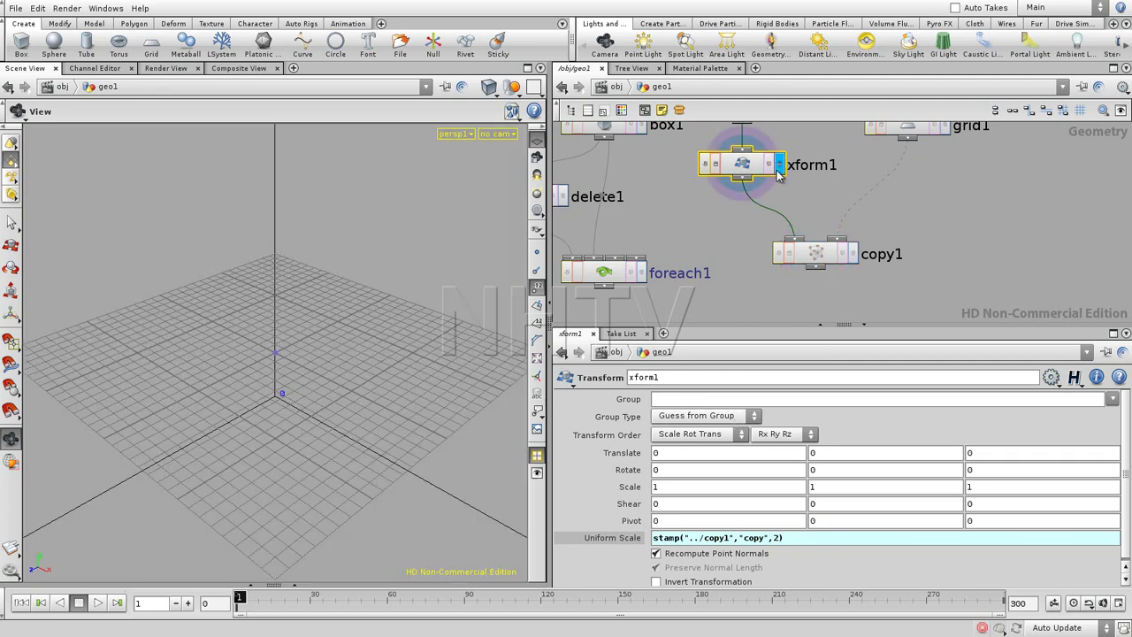
pyautogui.click(916, 193)
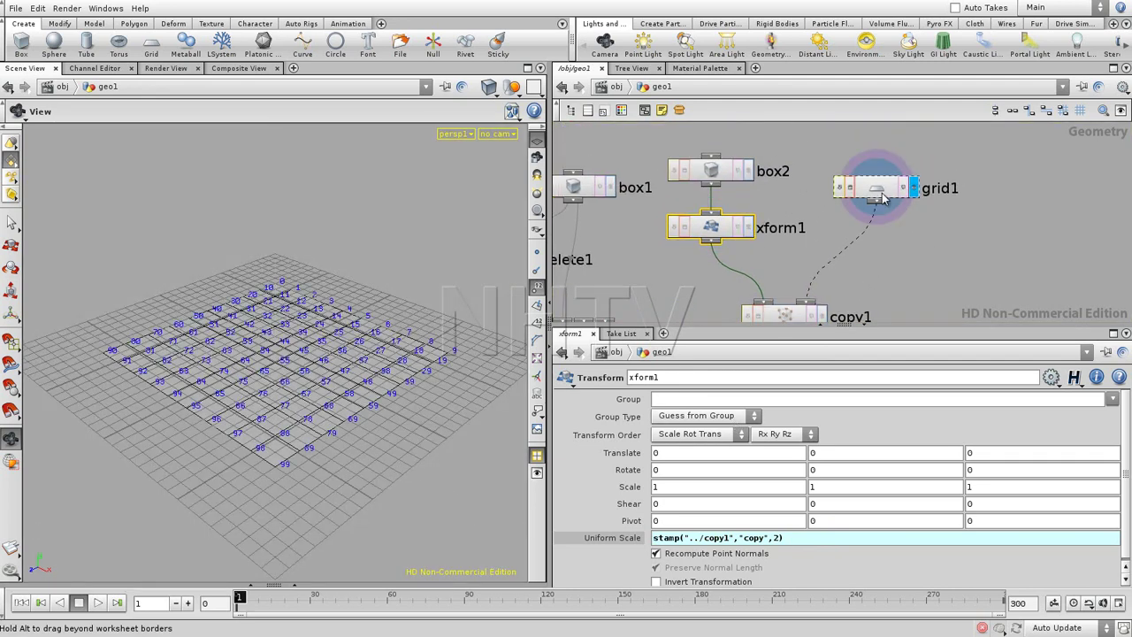
pyautogui.click(874, 189)
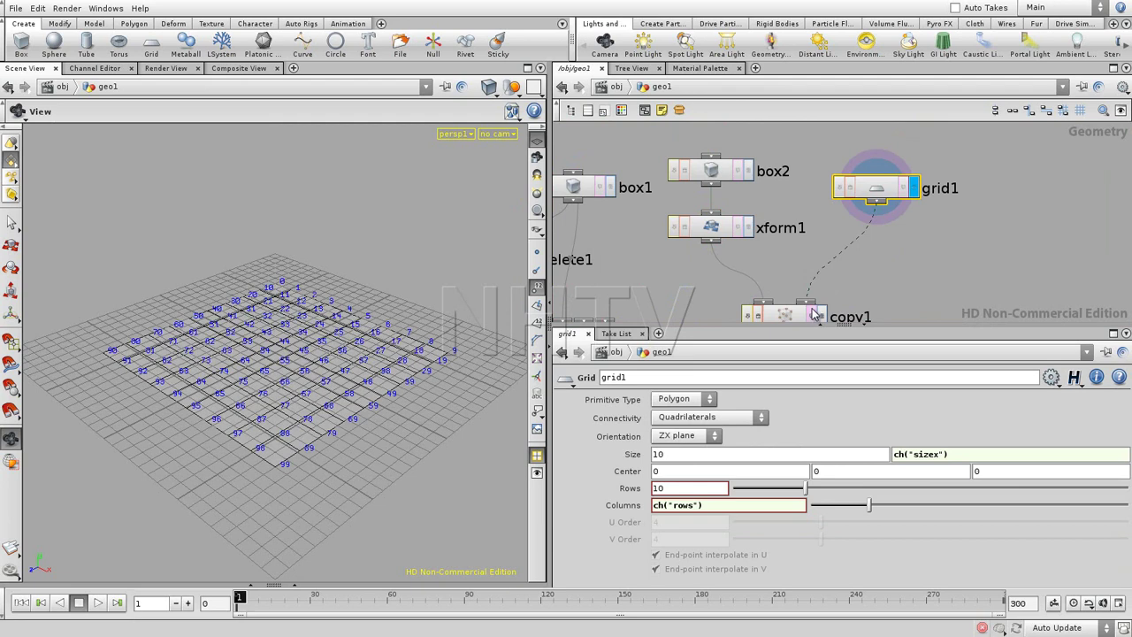
pyautogui.click(719, 232)
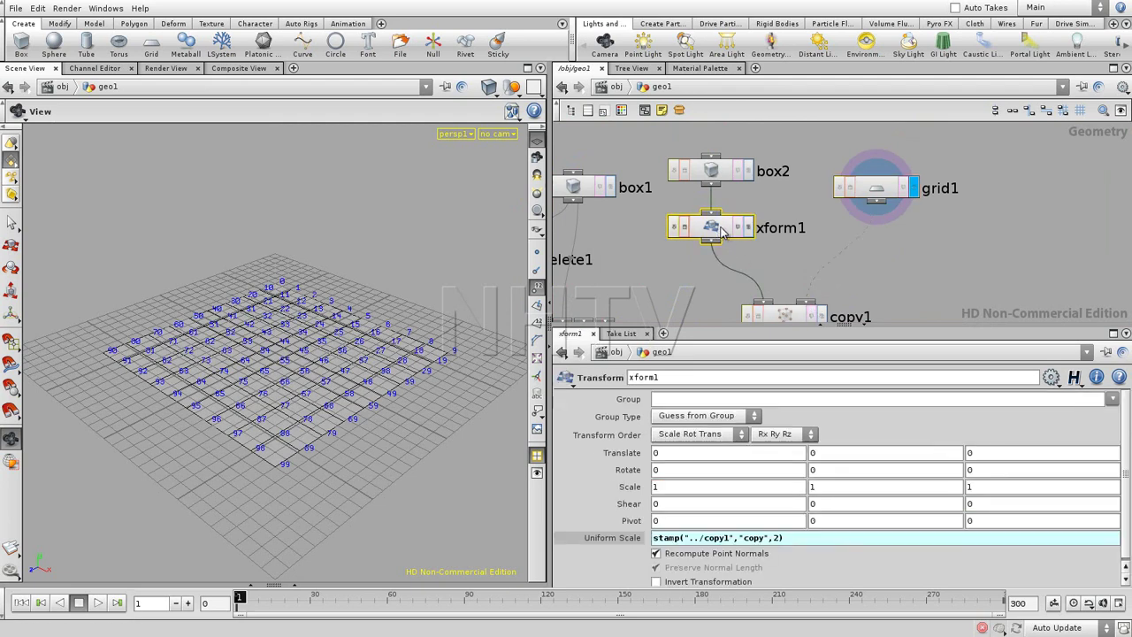
# Multiply xform1's Uniform Scale stamp expression by 0.01 and display copy1 in the viewport.
pyautogui.click(628, 549)
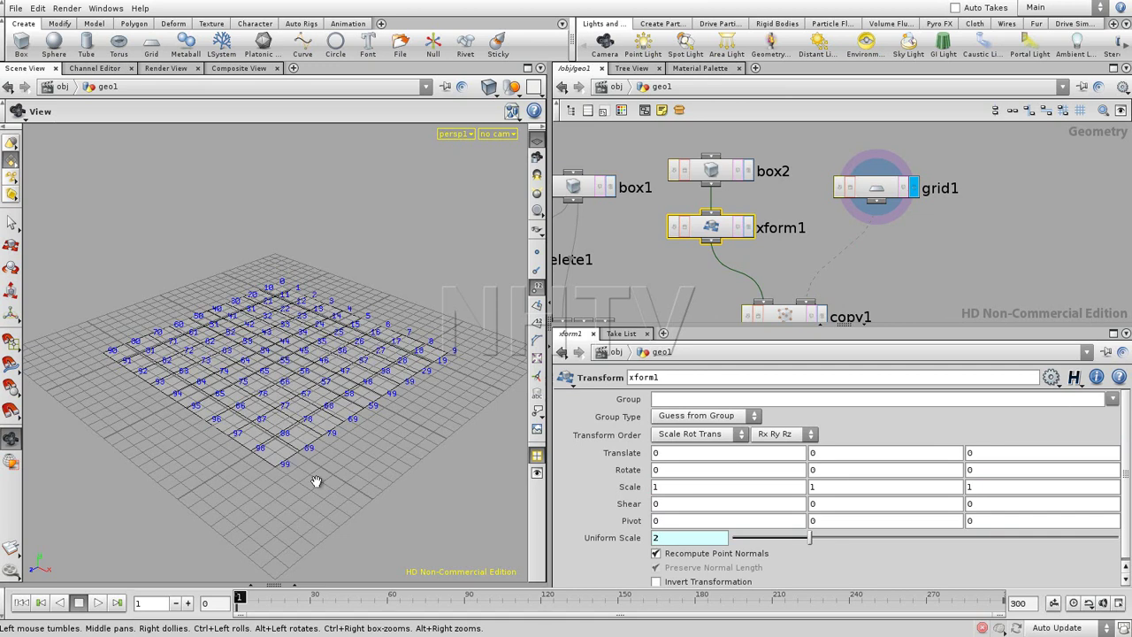
pyautogui.click(688, 540)
pyautogui.write('stamp("../copy1","copy",2)')
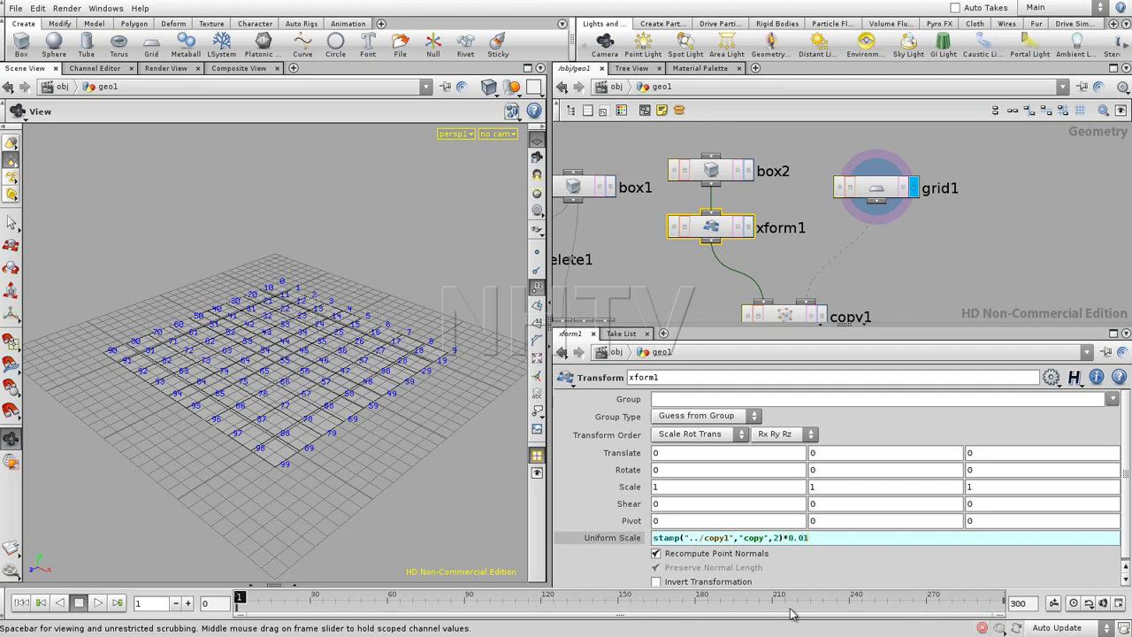
pyautogui.scroll(-3, 920, 250)
pyautogui.click(810, 263)
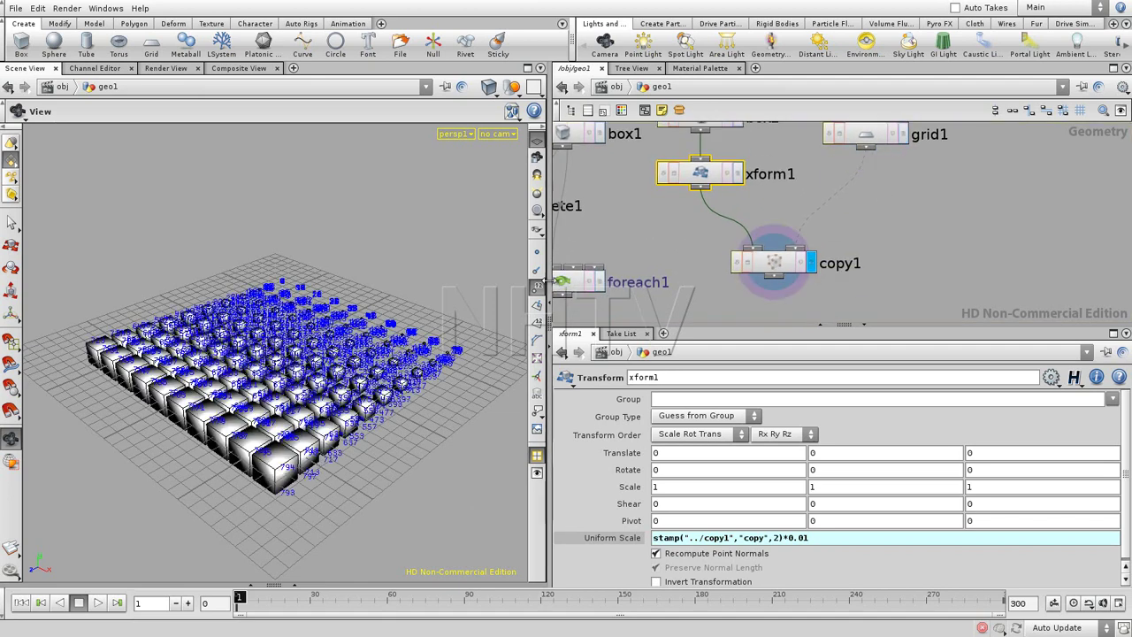
# Turn off the point numbers in the viewport and inspect the stamped boxes from other angles.
pyautogui.click(536, 253)
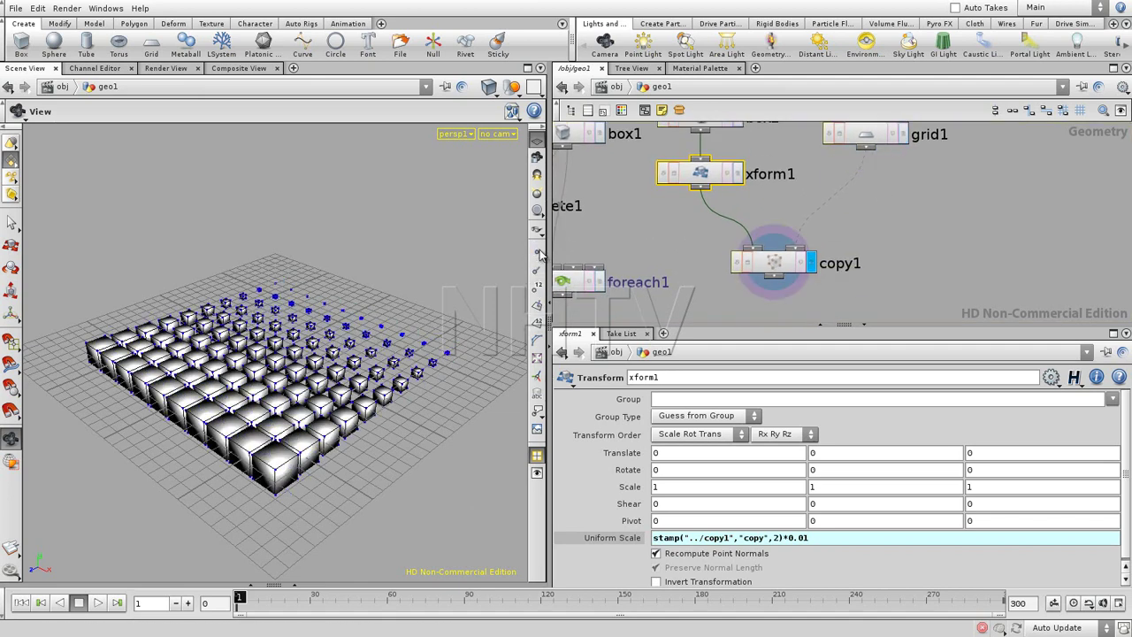
pyautogui.moveTo(270, 290); pyautogui.dragTo(170, 269)
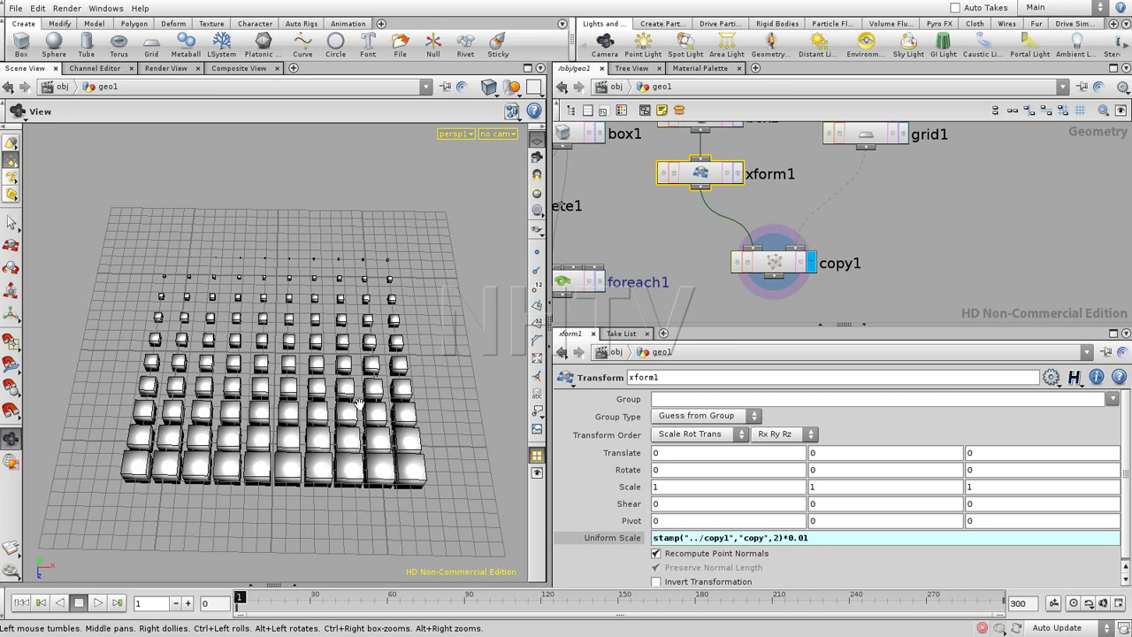
pyautogui.moveTo(339, 513)
pyautogui.mouseDown()
pyautogui.moveTo(243, 451)
pyautogui.moveTo(412, 471)
pyautogui.moveTo(427, 519)
pyautogui.moveTo(372, 536)
pyautogui.moveTo(345, 516)
pyautogui.mouseUp()
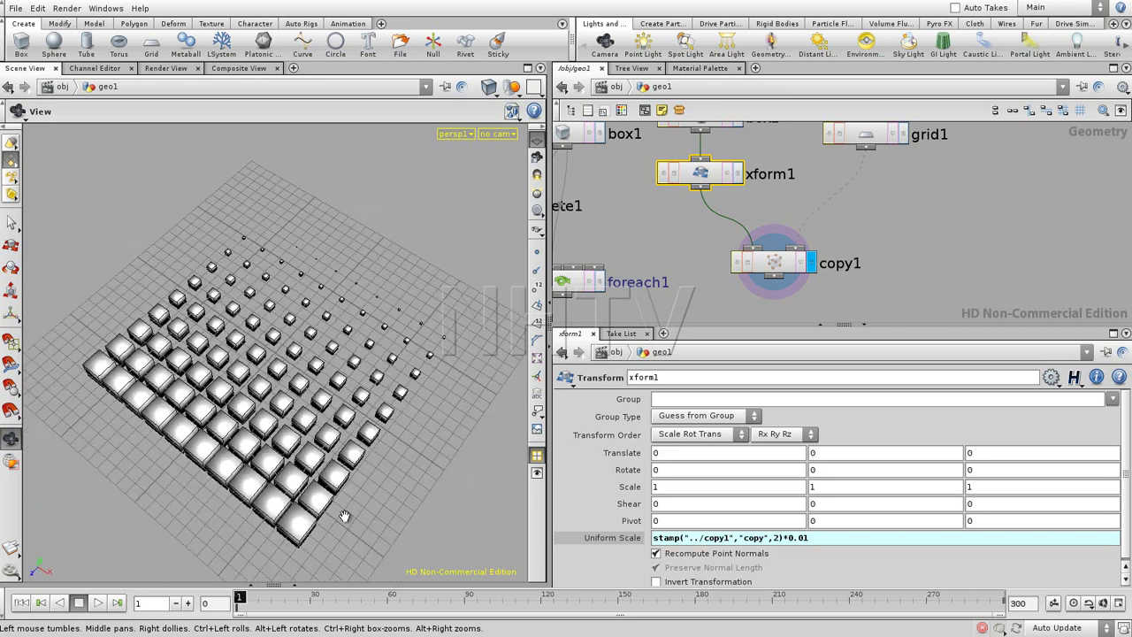
# Display grid1 and insert a Color node into the connection between grid1 and copy1.
pyautogui.moveTo(889, 234); pyautogui.dragTo(902, 185, button='middle')
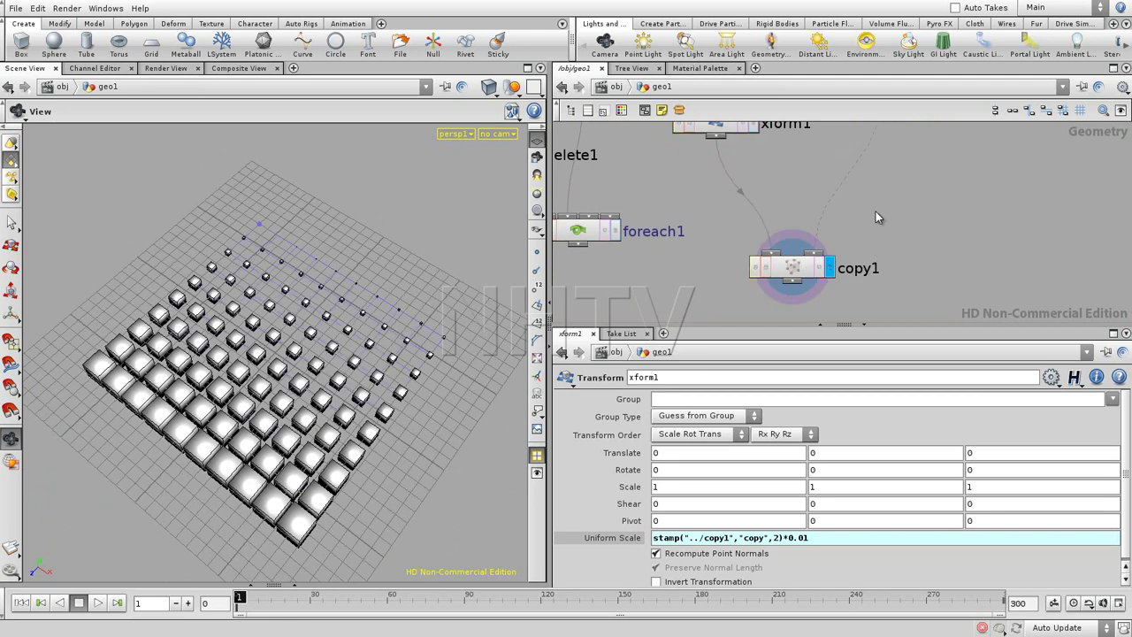
pyautogui.moveTo(859, 230); pyautogui.dragTo(879, 296, button='middle')
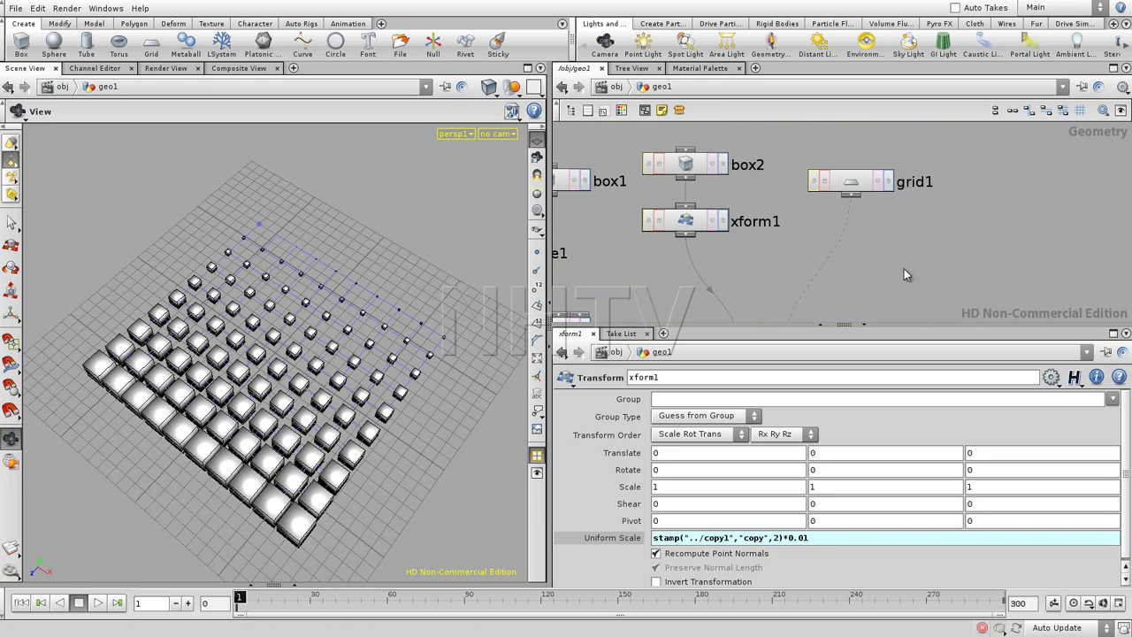
pyautogui.moveTo(862, 183); pyautogui.dragTo(872, 182)
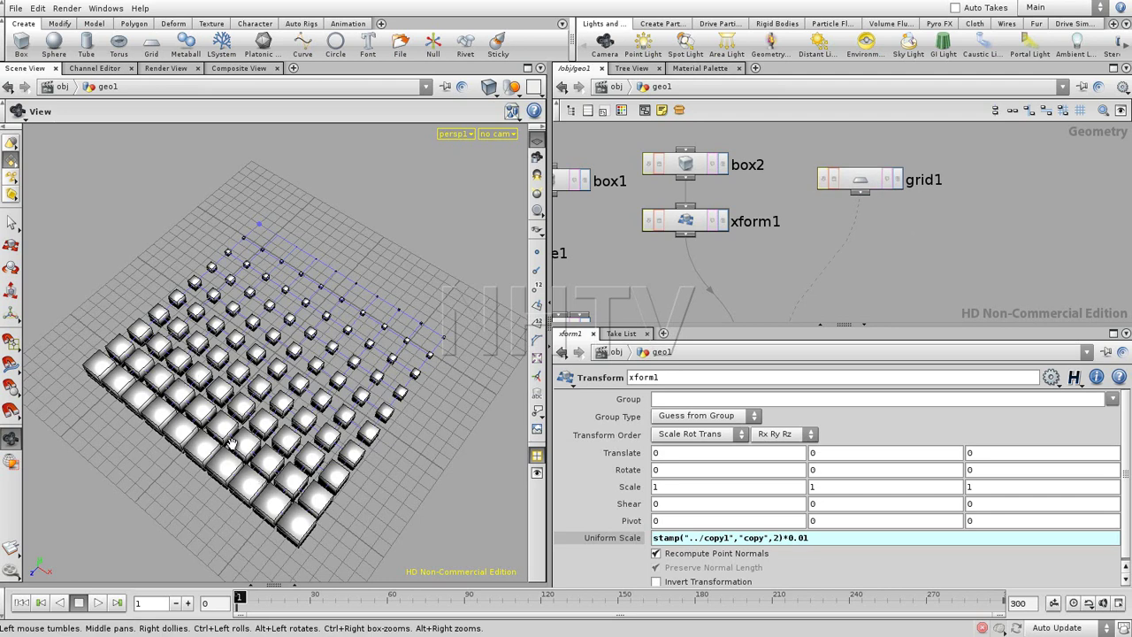
pyautogui.click(893, 181)
pyautogui.click(888, 183)
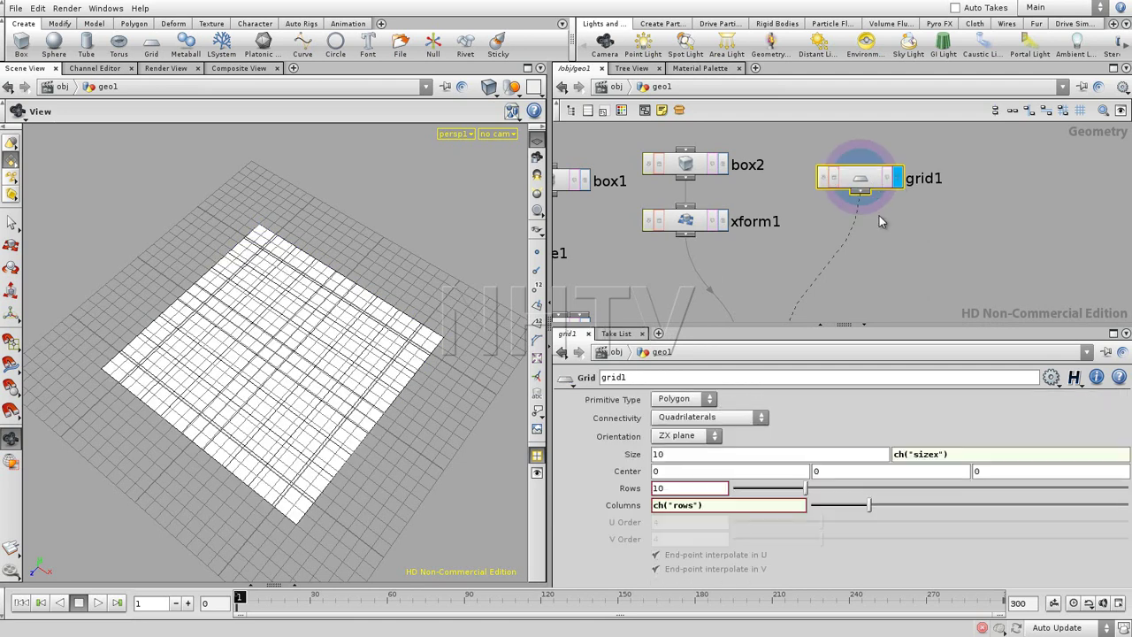
pyautogui.press('Tab')
pyautogui.write('color')
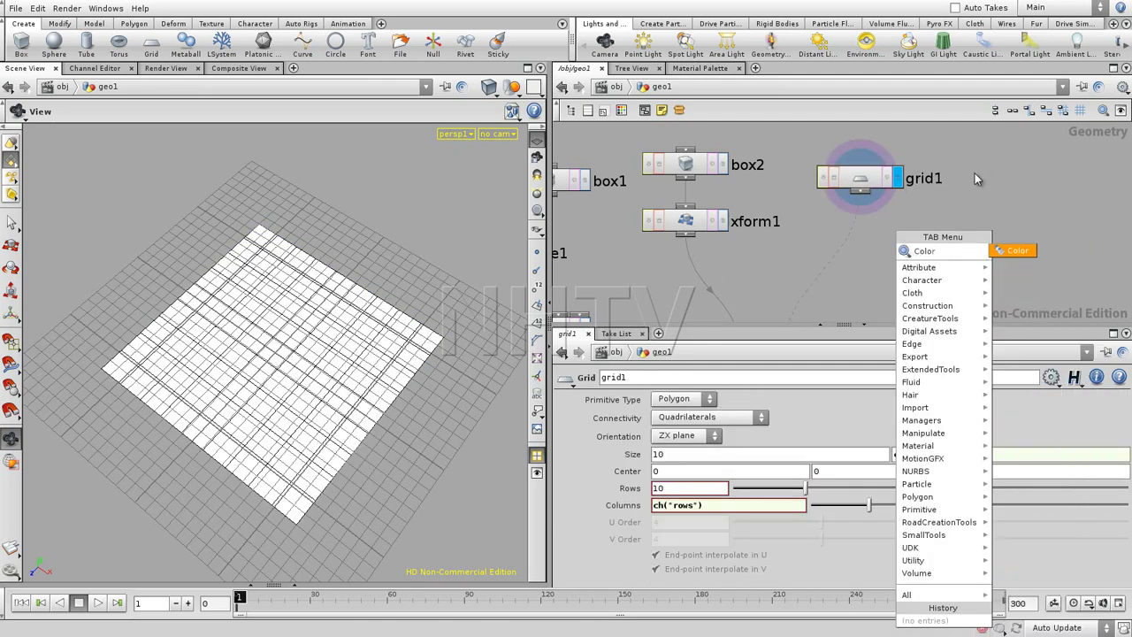
pyautogui.click(1013, 252)
pyautogui.click(860, 228)
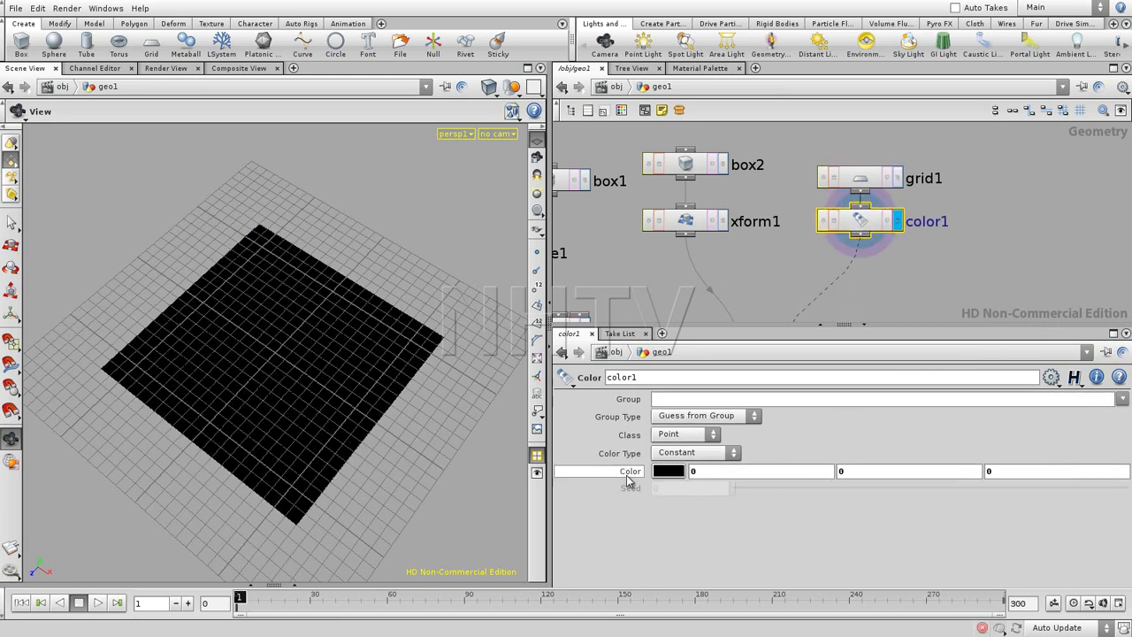
# Examine the parameter options of color1, including the one for saving permanent defaults.
pyautogui.scroll(-2, 898, 297)
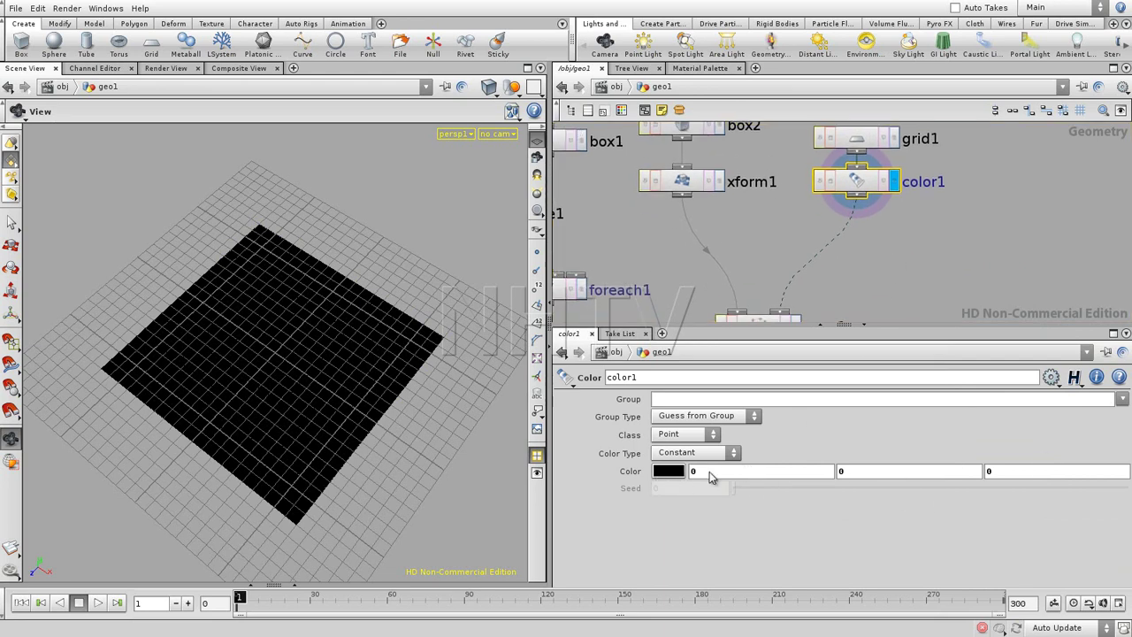
pyautogui.moveTo(935, 236); pyautogui.dragTo(920, 295, button='middle')
pyautogui.moveTo(837, 252); pyautogui.dragTo(837, 255)
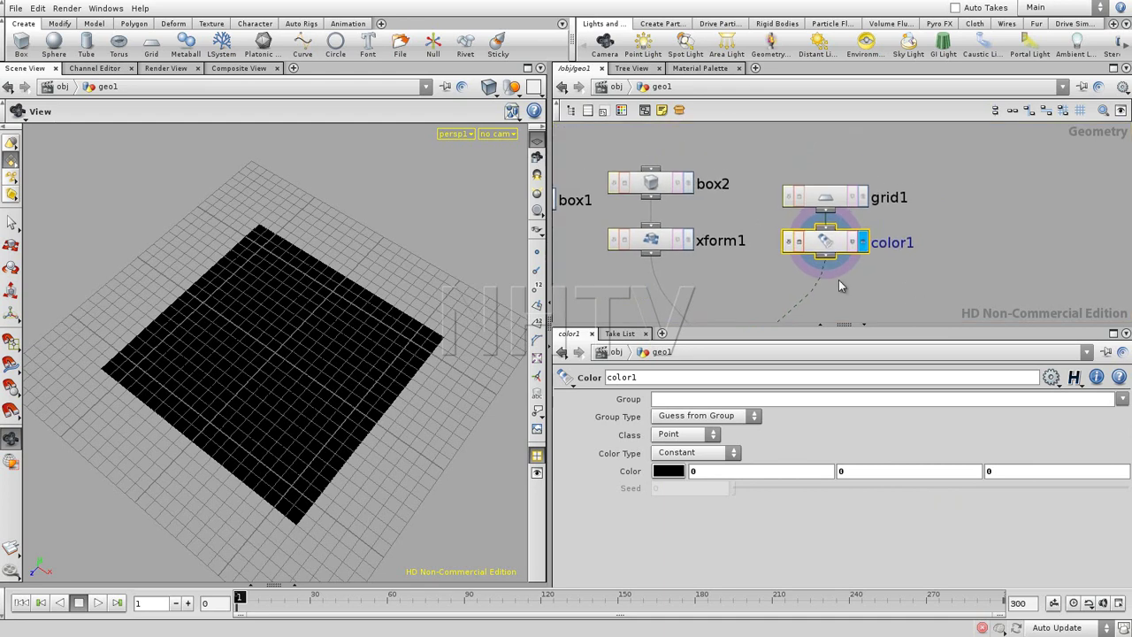
pyautogui.click(1051, 378)
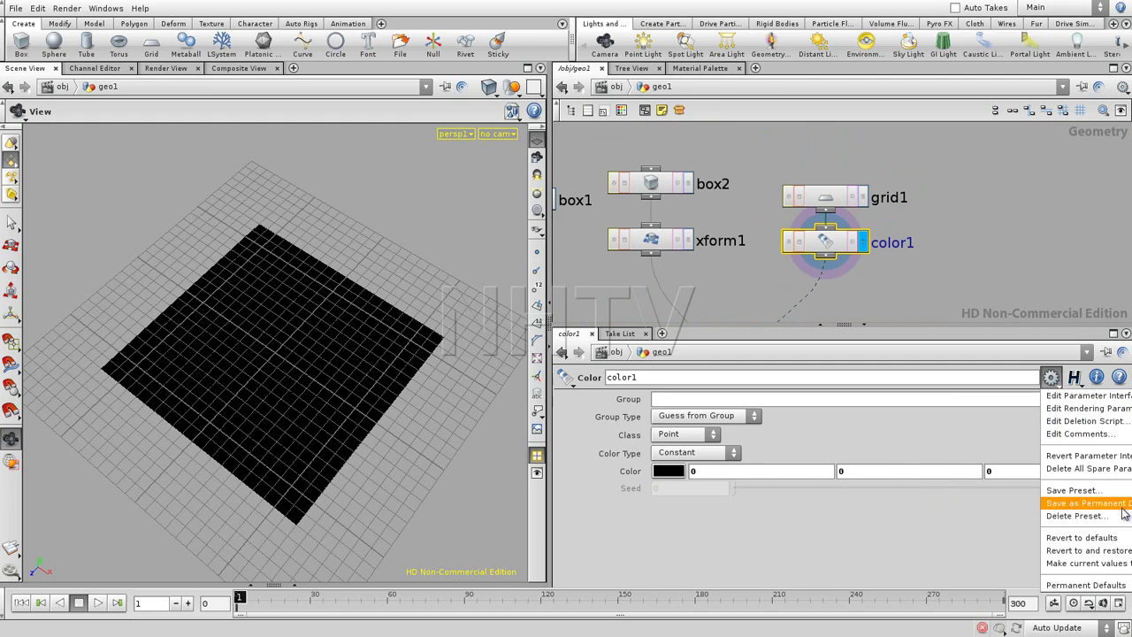
pyautogui.click(961, 288)
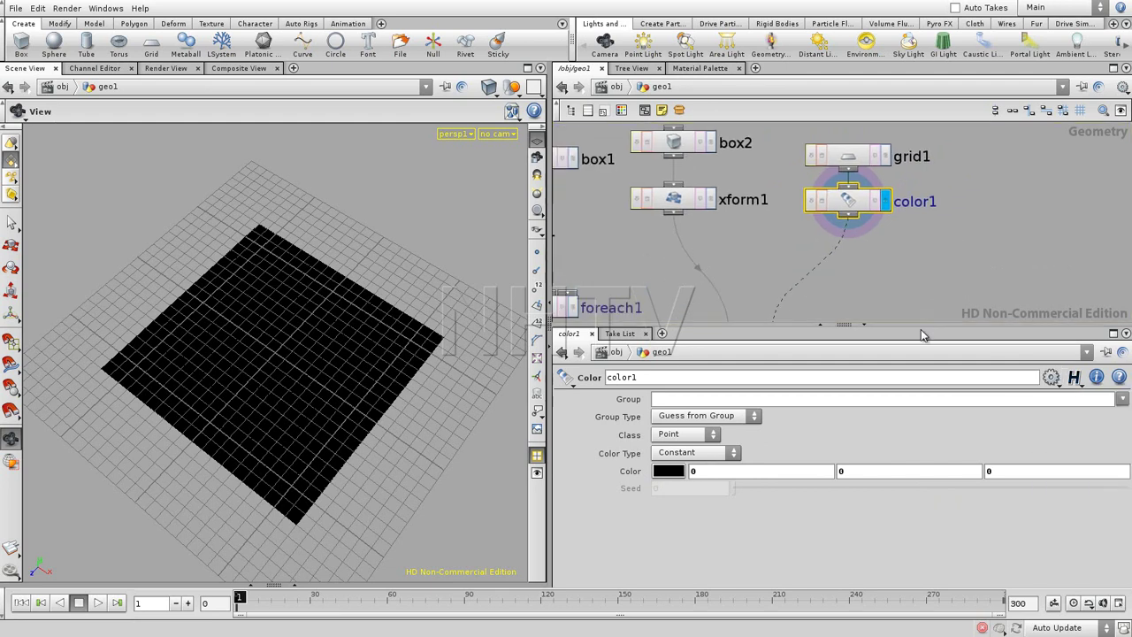
# Insert a Paint node into the connection between color1 and copy1.
pyautogui.moveTo(914, 327); pyautogui.dragTo(914, 407)
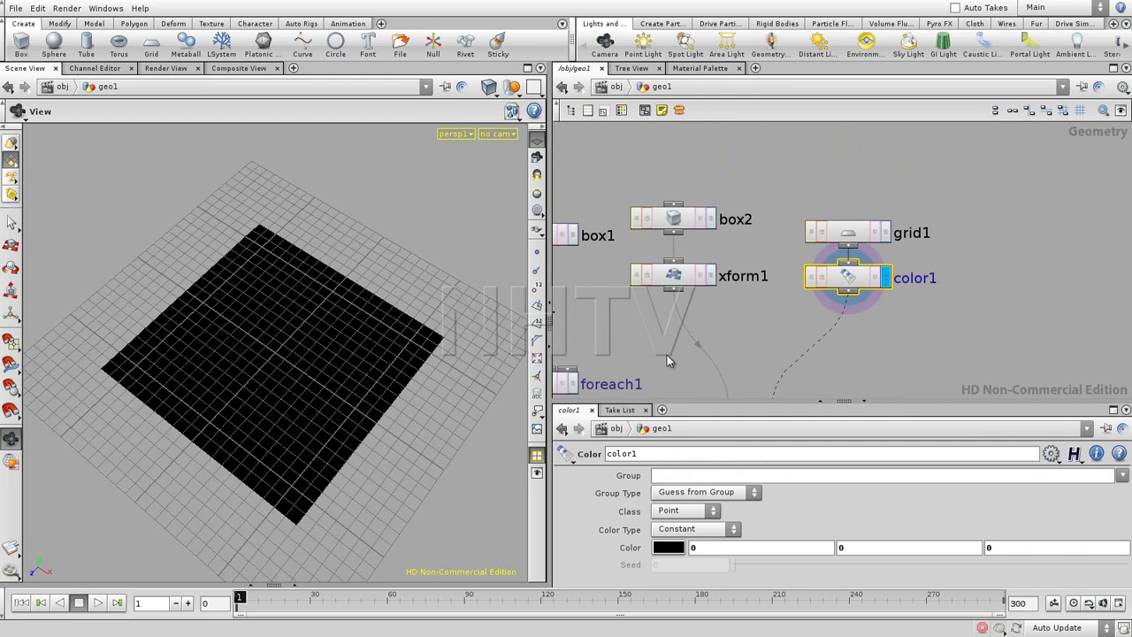
pyautogui.moveTo(879, 352); pyautogui.dragTo(899, 336, button='middle')
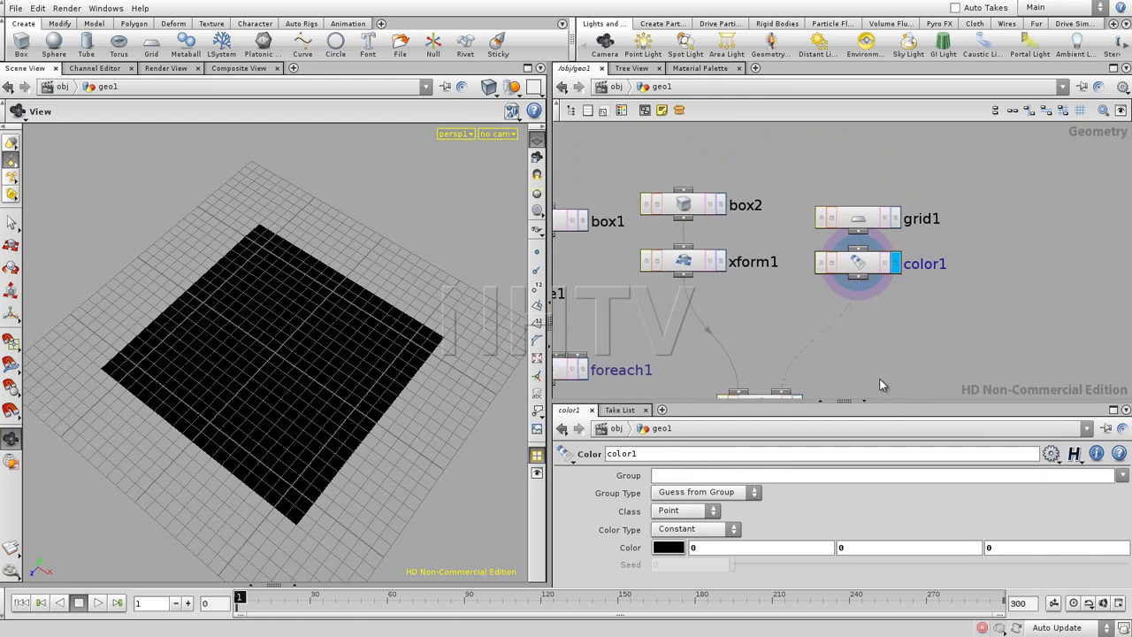
pyautogui.press('Tab')
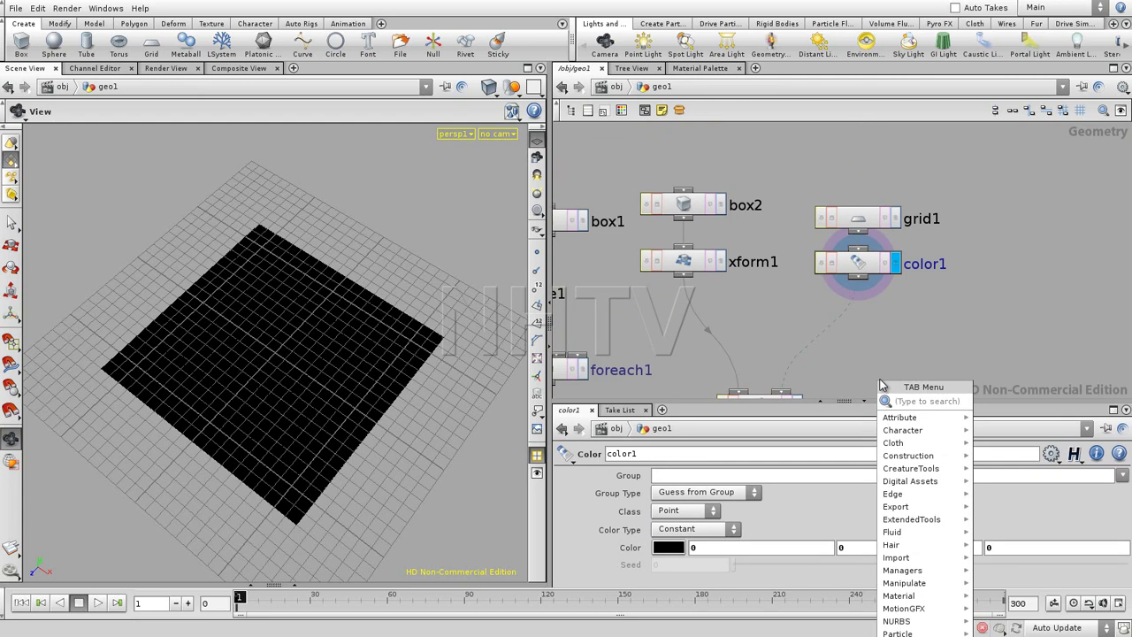
pyautogui.write('Paint')
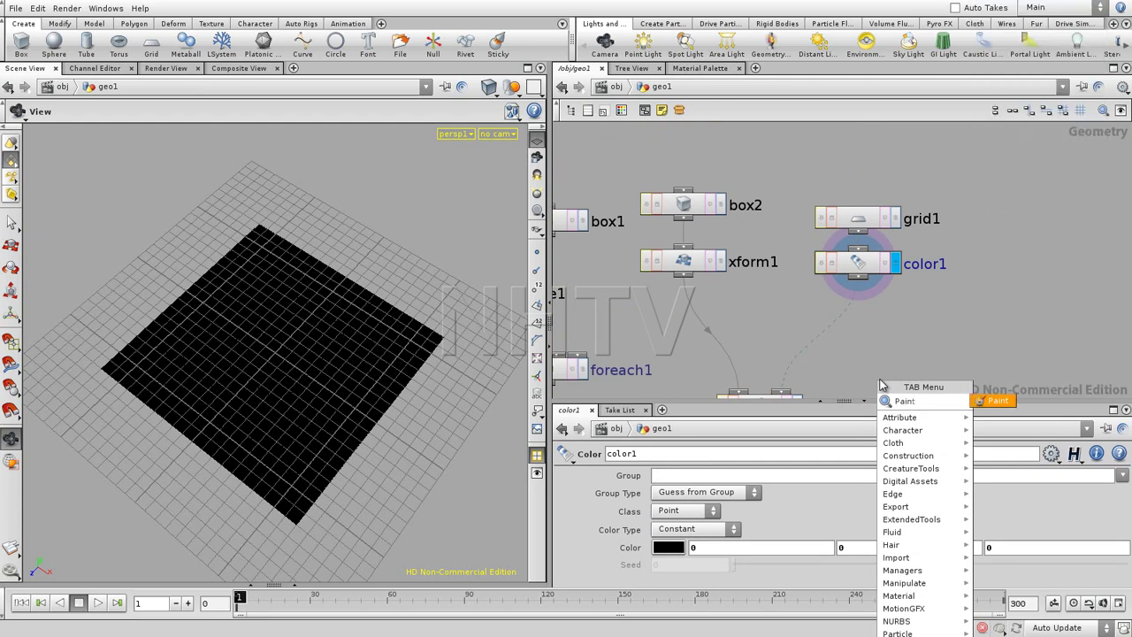
pyautogui.click(989, 405)
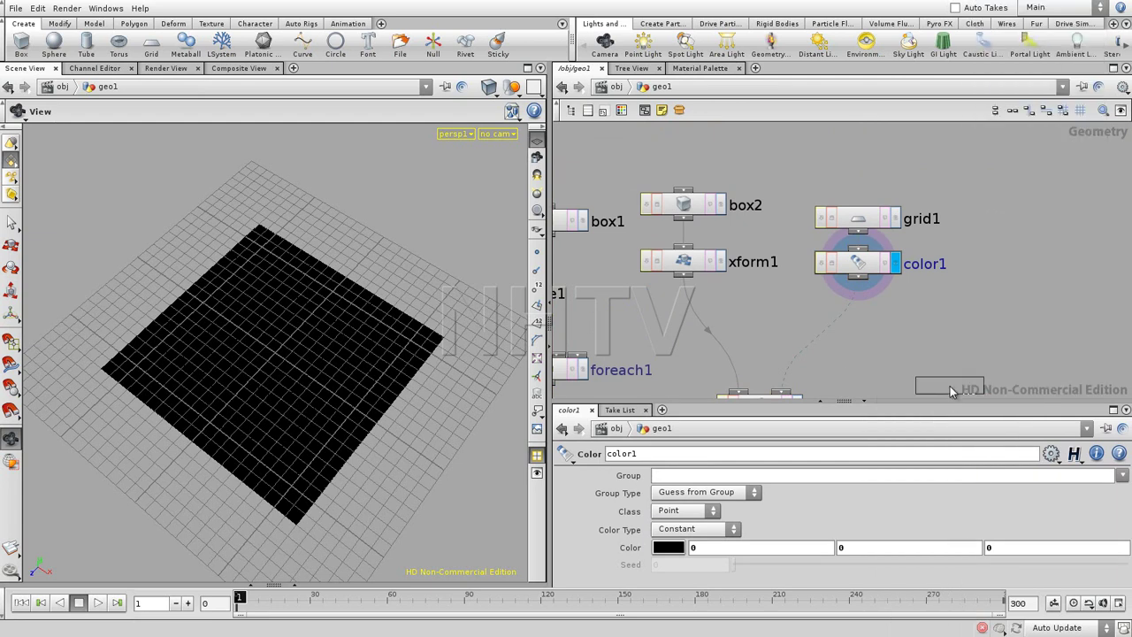
pyautogui.click(846, 320)
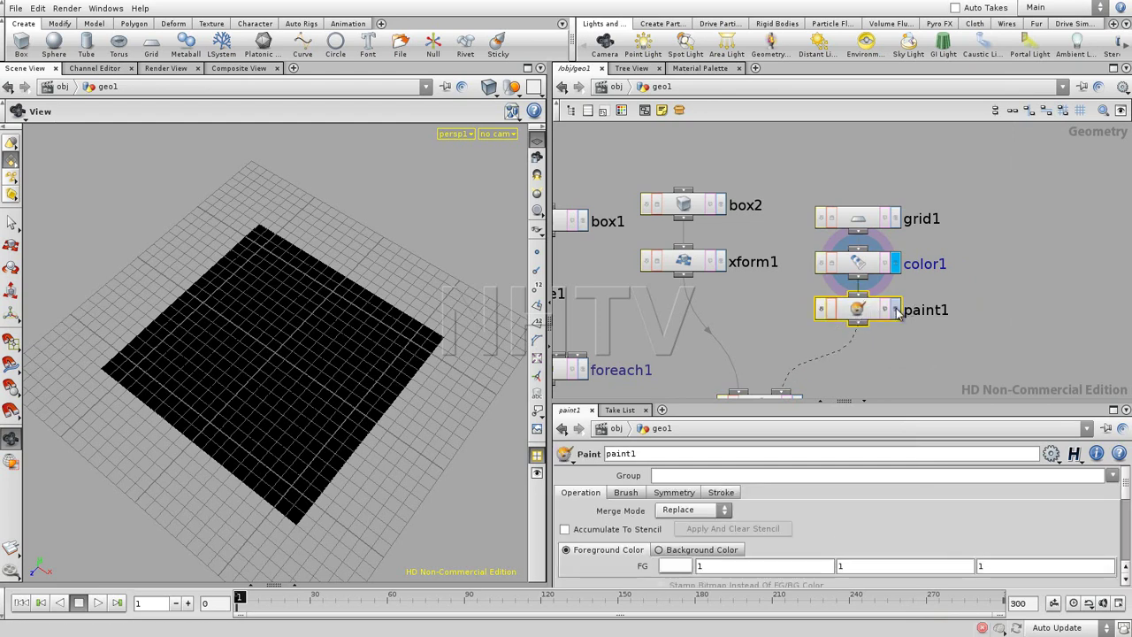
# Display paint1, activate its brush in the viewport and enlarge the brush radius to about 1.55.
pyautogui.moveTo(258, 332)
pyautogui.mouseDown()
pyautogui.moveTo(283, 374)
pyautogui.moveTo(318, 351)
pyautogui.moveTo(329, 366)
pyautogui.moveTo(351, 357)
pyautogui.moveTo(279, 347)
pyautogui.mouseUp()
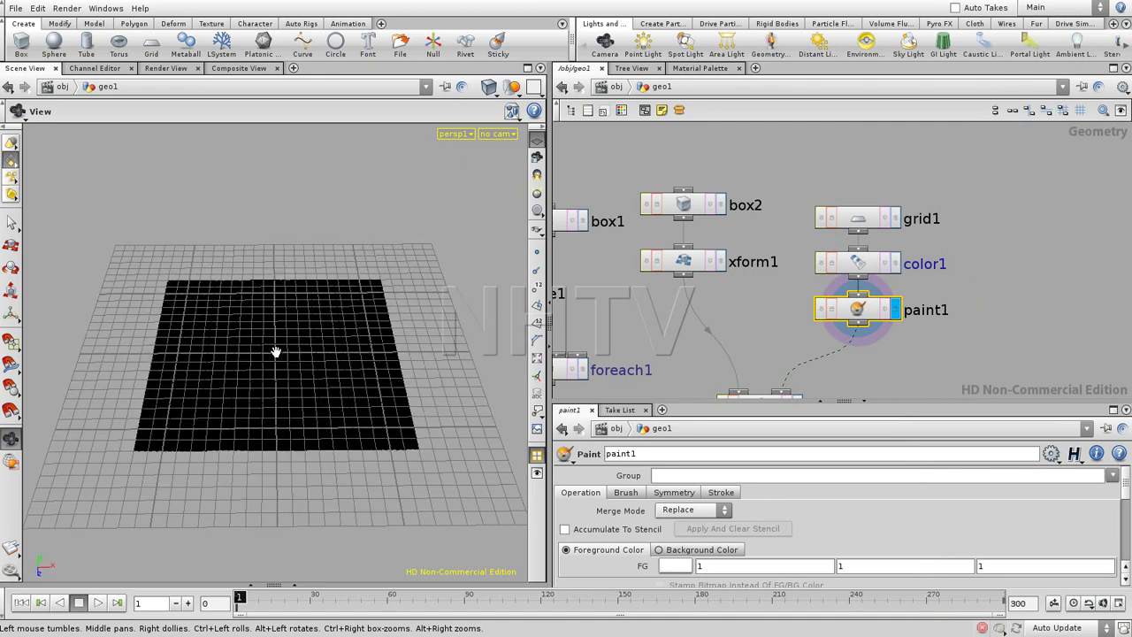
pyautogui.press('Return')
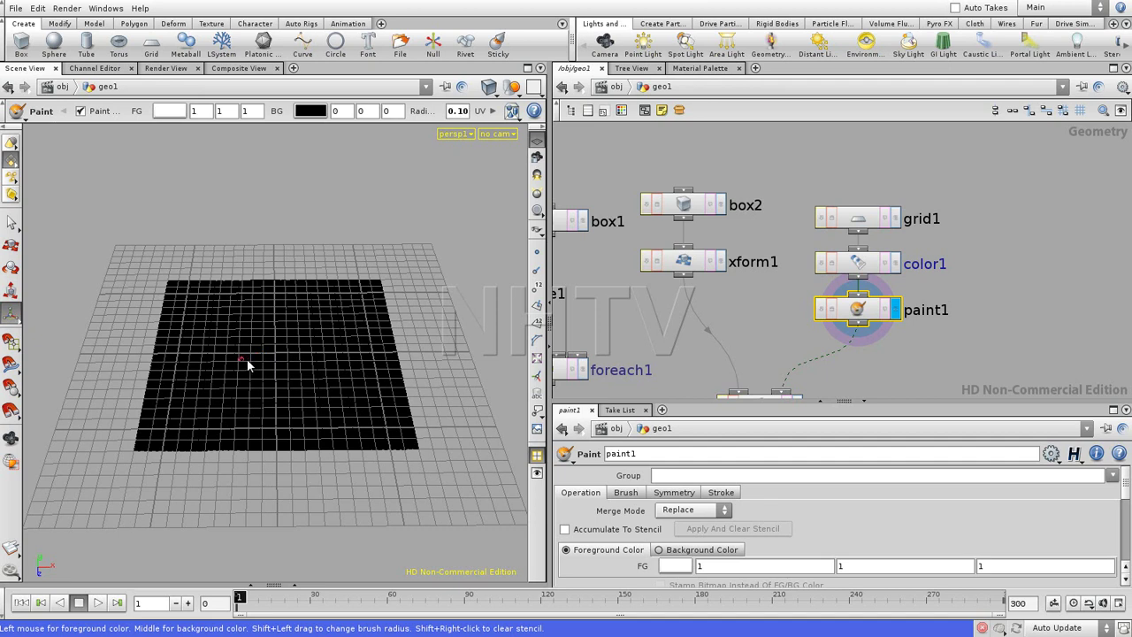
pyautogui.keyDown('shift'); pyautogui.moveTo(323, 356); pyautogui.dragTo(412, 334); pyautogui.keyUp('shift')
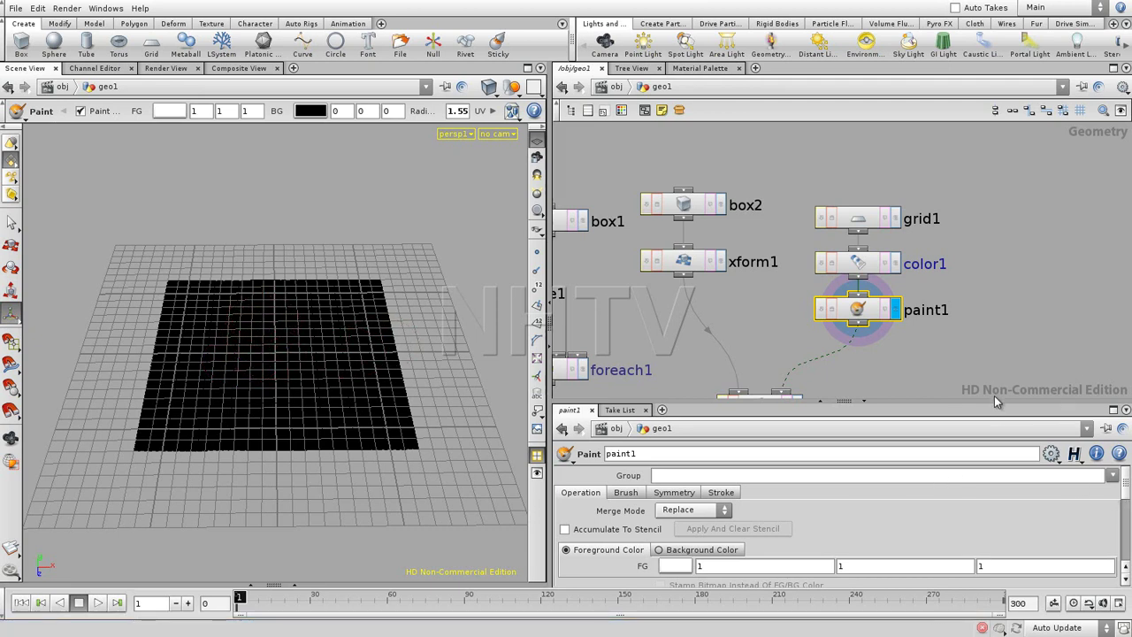
# Set paint1's foreground color to pure red with the values 1, 0, 0.
pyautogui.moveTo(994, 400); pyautogui.dragTo(990, 326)
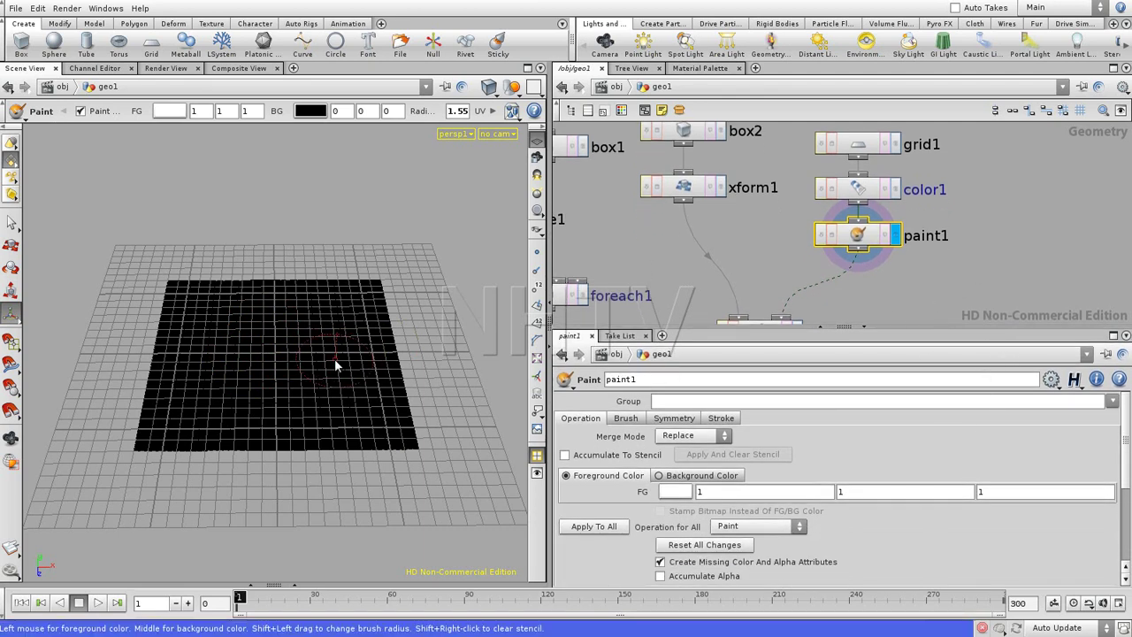
pyautogui.moveTo(1127, 437); pyautogui.dragTo(1129, 453)
pyautogui.scroll(3, 688, 531)
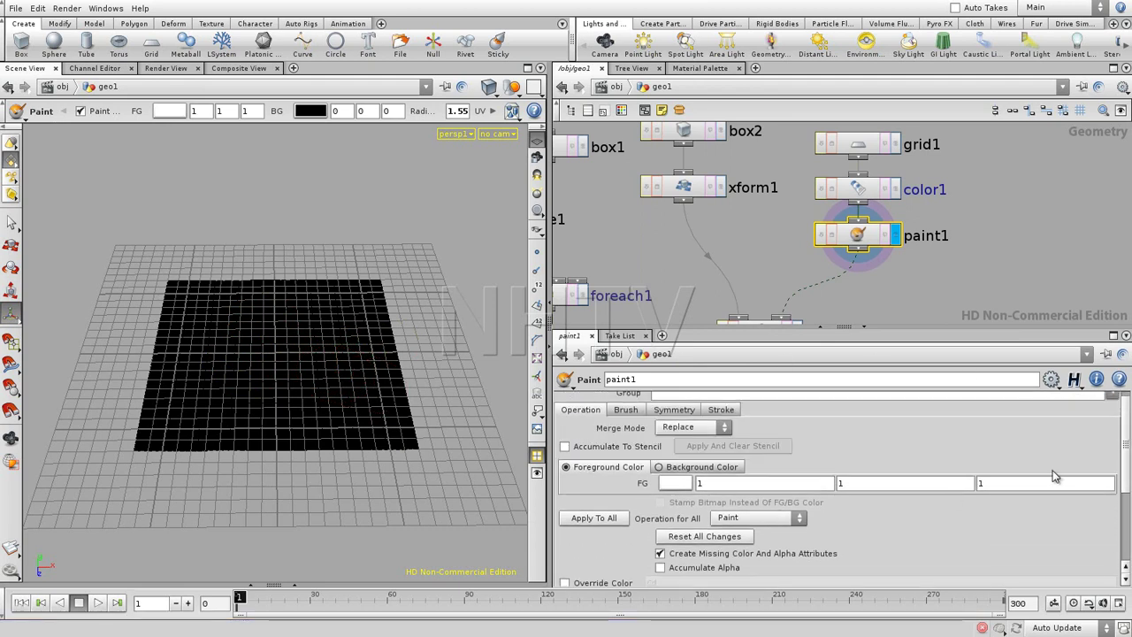
pyautogui.click(673, 488)
pyautogui.moveTo(685, 458); pyautogui.dragTo(800, 460)
pyautogui.click(792, 362)
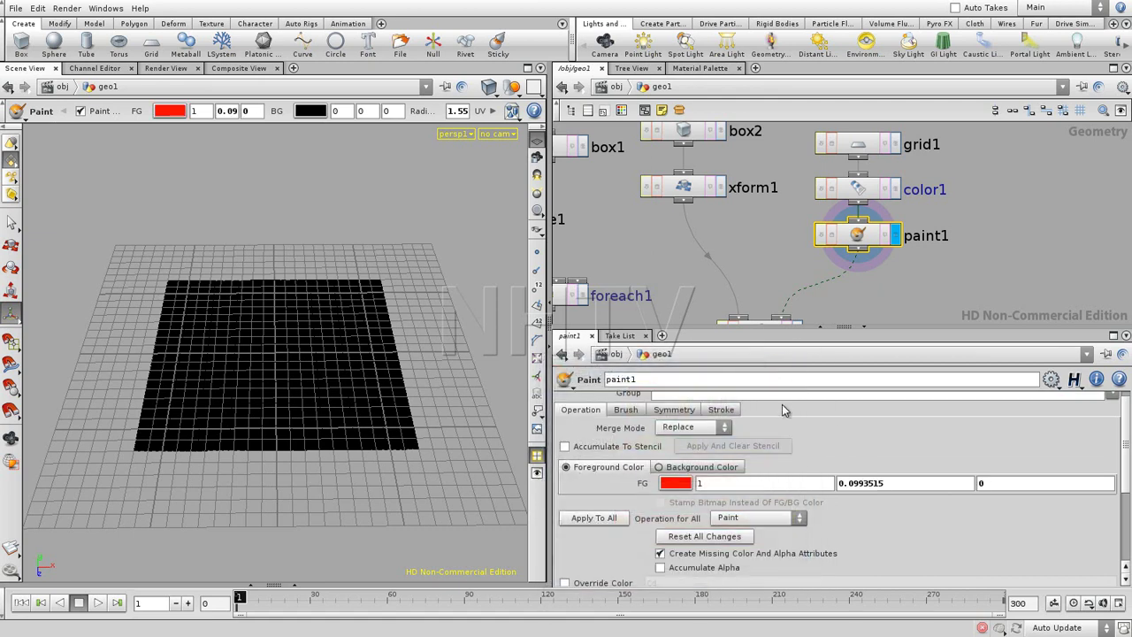
pyautogui.click(677, 486)
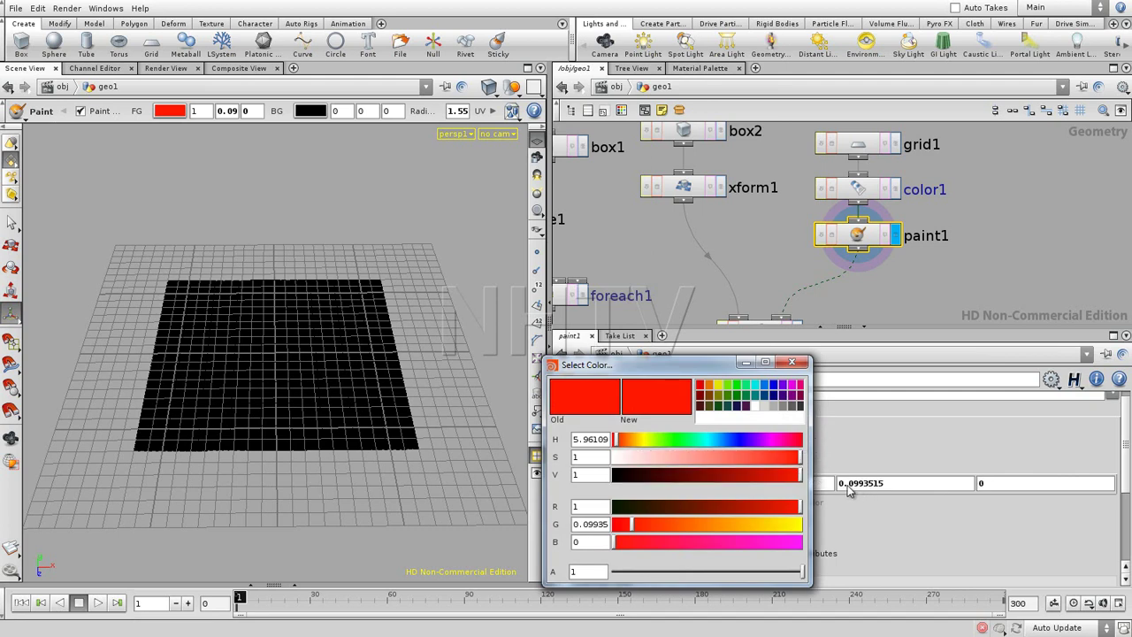
pyautogui.click(793, 363)
pyautogui.doubleClick(867, 483)
pyautogui.write('0')
pyautogui.press('Return')
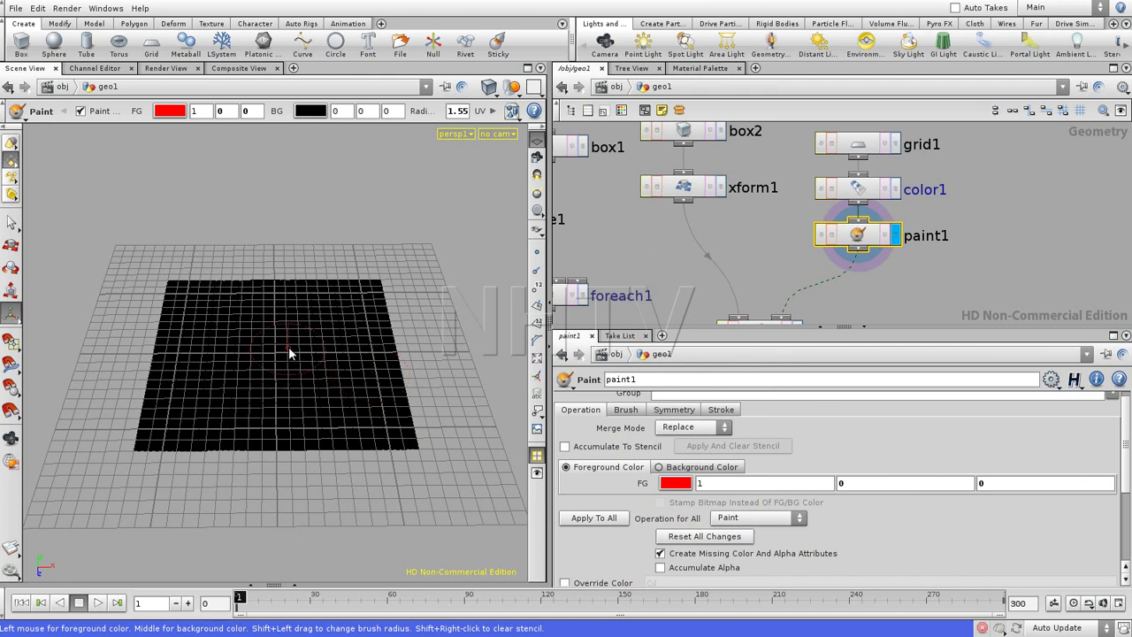
# Paint red test strokes at several places on the black grid.
pyautogui.moveTo(190, 336)
pyautogui.mouseDown()
pyautogui.moveTo(188, 359)
pyautogui.moveTo(228, 404)
pyautogui.moveTo(298, 390)
pyautogui.moveTo(335, 358)
pyautogui.mouseUp()
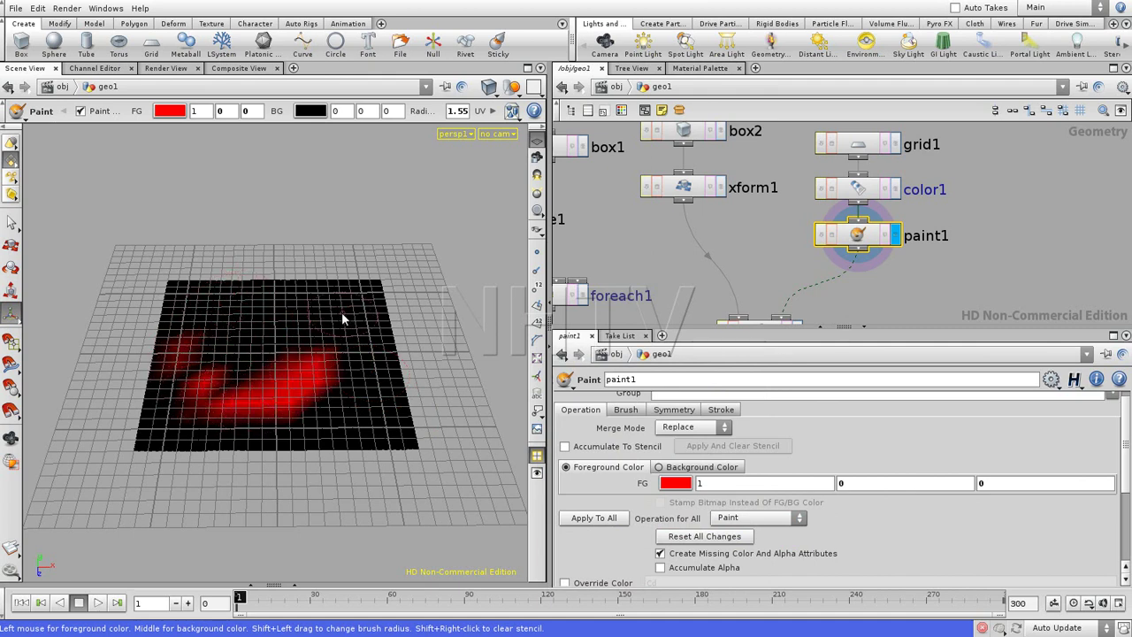
pyautogui.moveTo(326, 295); pyautogui.dragTo(363, 311)
pyautogui.moveTo(386, 387); pyautogui.dragTo(390, 434)
pyautogui.moveTo(218, 324); pyautogui.dragTo(244, 415)
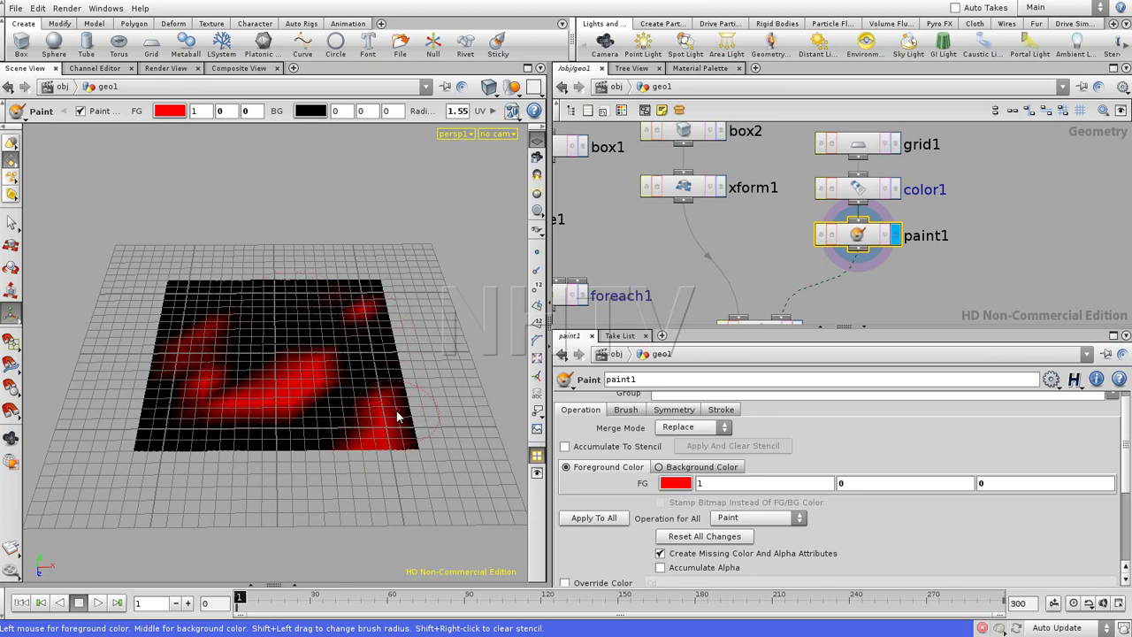
# Undo all the red test strokes on the grid.
pyautogui.hotkey('ctrl', 'z')
pyautogui.hotkey('ctrl', 'z')
pyautogui.hotkey('ctrl', 'z')
pyautogui.hotkey('ctrl', 'z')
pyautogui.hotkey('ctrl', 'z')
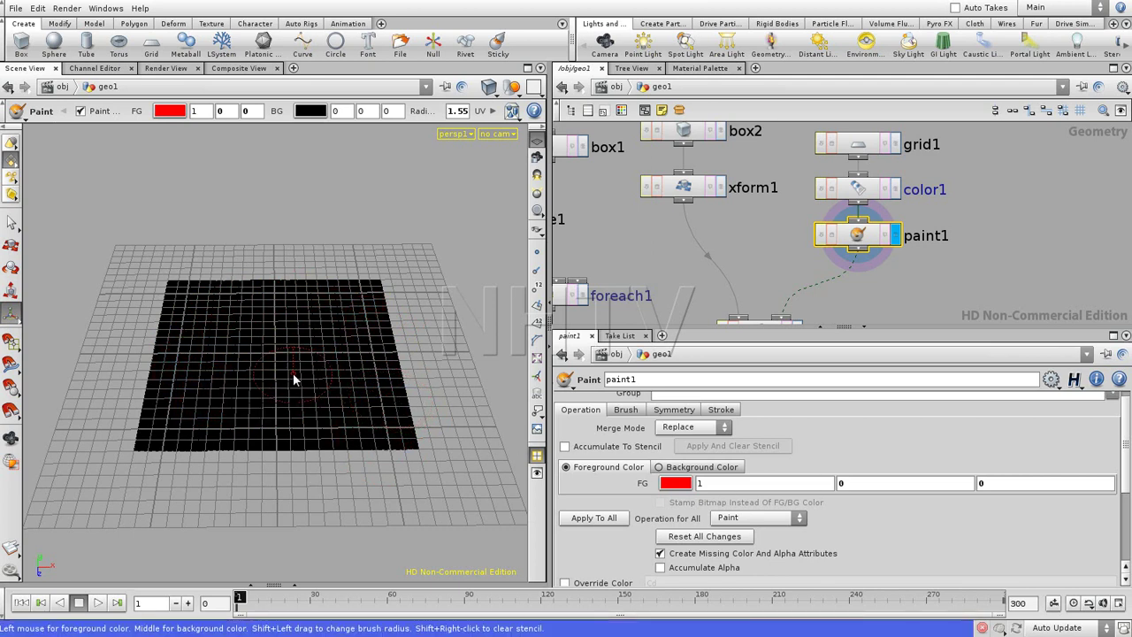
# Set paint1's brush Radius Pressure to 0.037 and paint two broad red strokes across the grid.
pyautogui.moveTo(961, 327); pyautogui.dragTo(952, 223)
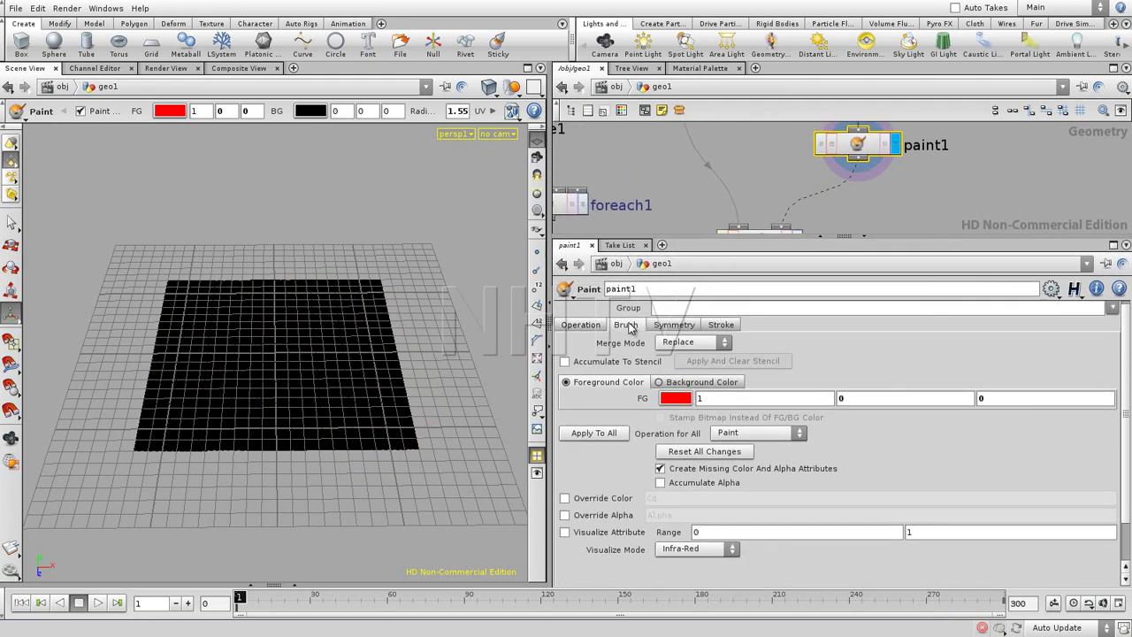
pyautogui.click(626, 325)
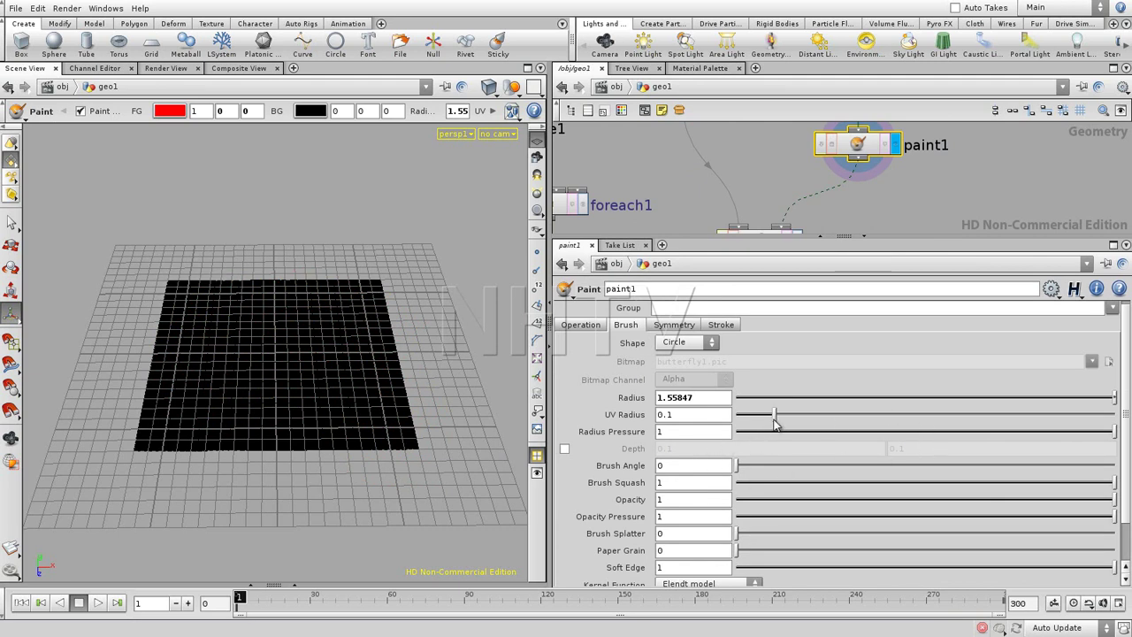
pyautogui.click(750, 436)
pyautogui.moveTo(314, 292)
pyautogui.mouseDown()
pyautogui.moveTo(227, 339)
pyautogui.moveTo(199, 376)
pyautogui.moveTo(243, 422)
pyautogui.moveTo(267, 416)
pyautogui.mouseUp()
pyautogui.moveTo(354, 306)
pyautogui.mouseDown()
pyautogui.moveTo(321, 372)
pyautogui.moveTo(336, 404)
pyautogui.moveTo(398, 435)
pyautogui.mouseUp()
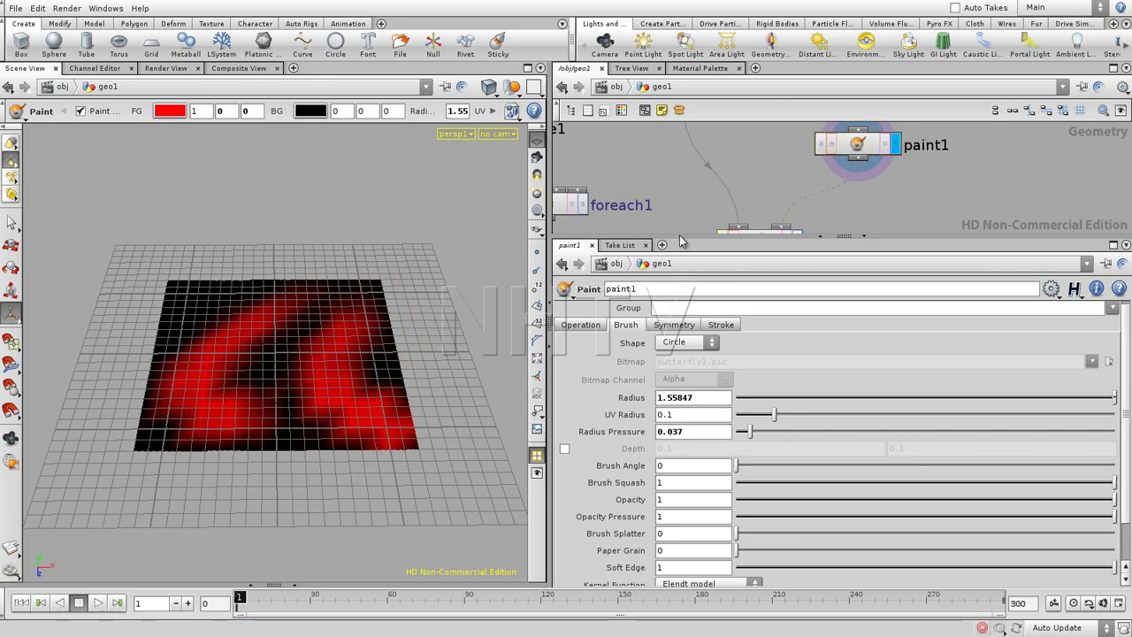
# Close the existing details pane, split the viewport pane in two and switch the new lower pane to Details View.
pyautogui.moveTo(681, 239); pyautogui.dragTo(794, 415)
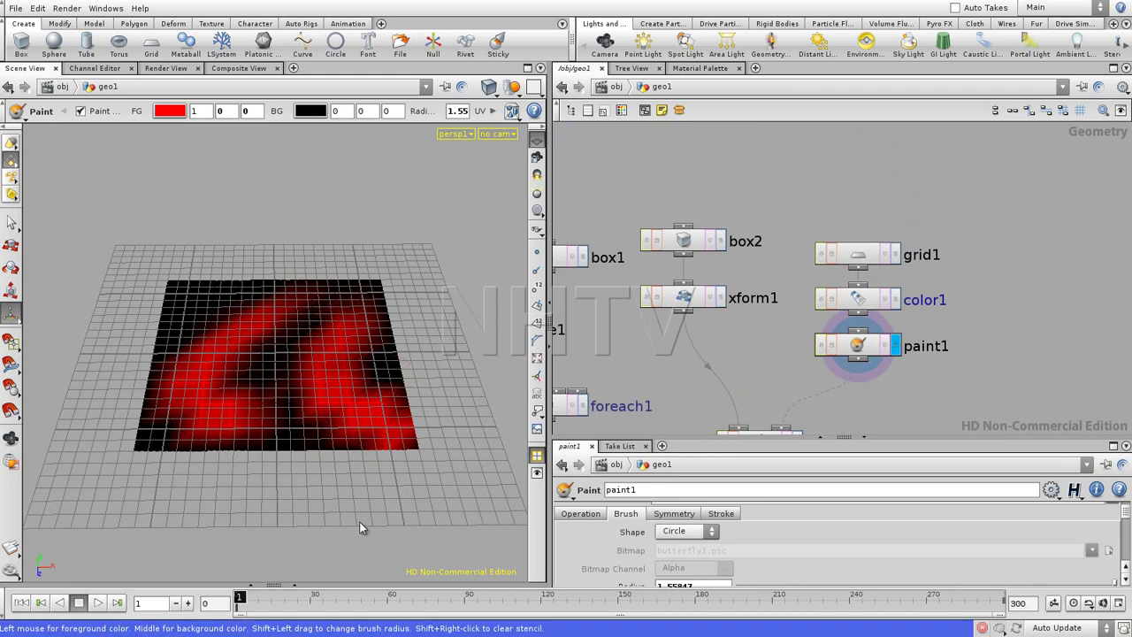
pyautogui.click(294, 585)
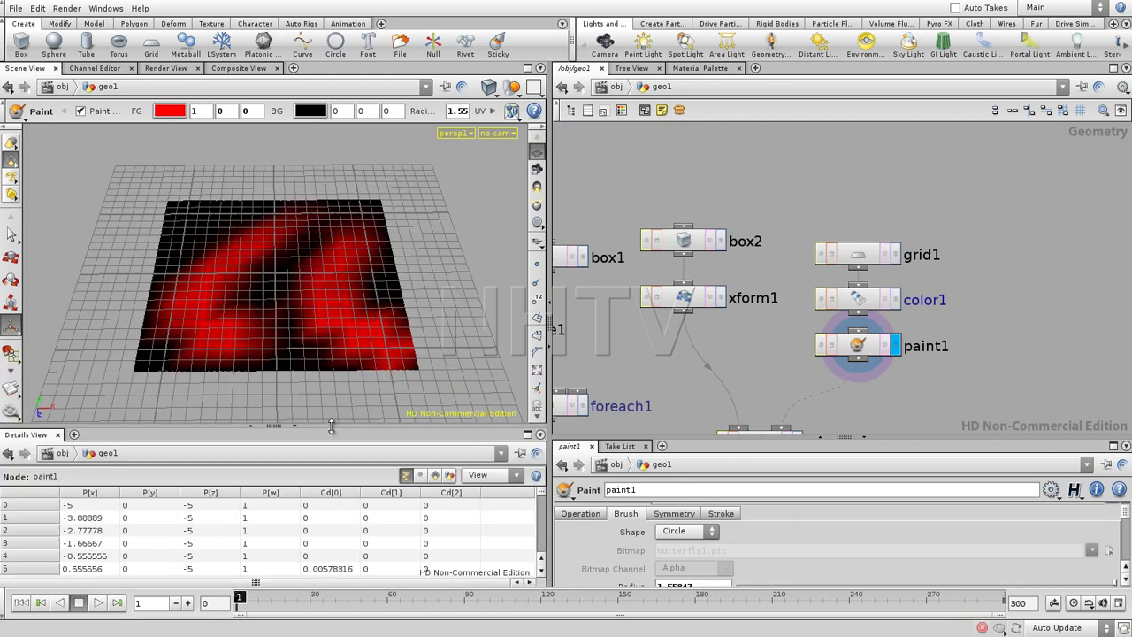
pyautogui.click(59, 435)
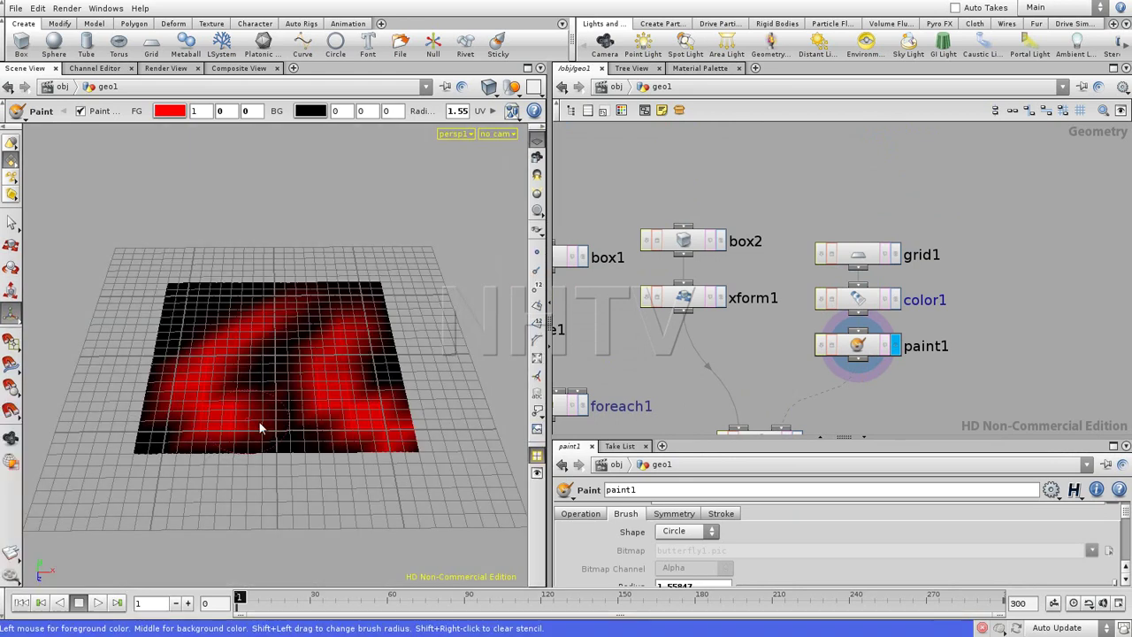
pyautogui.hotkey('alt', ']')
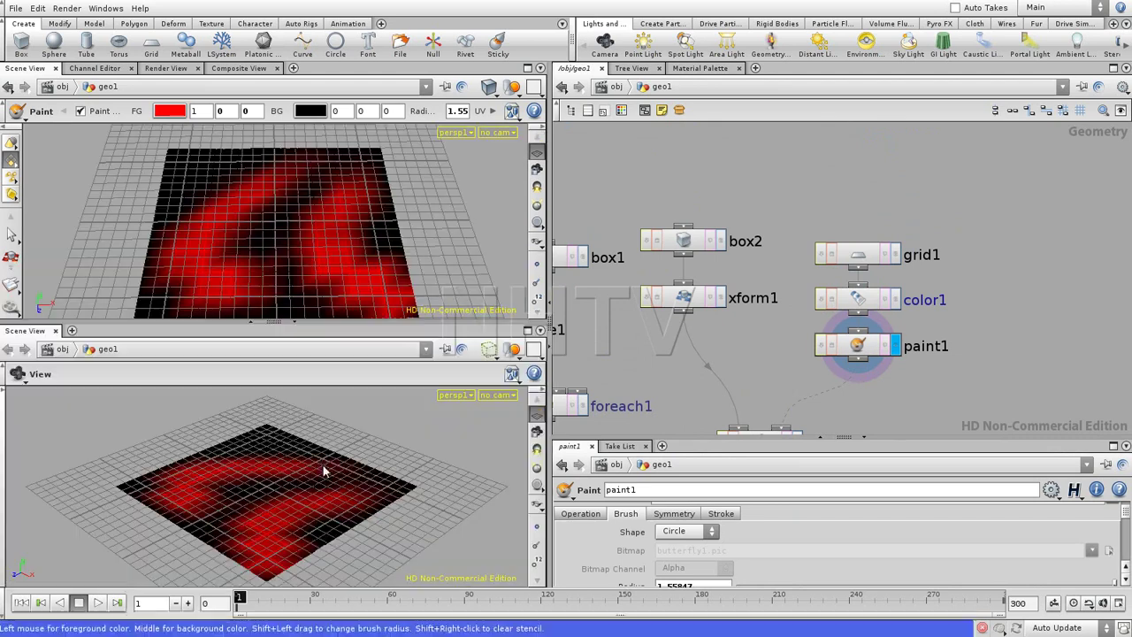
pyautogui.click(32, 331)
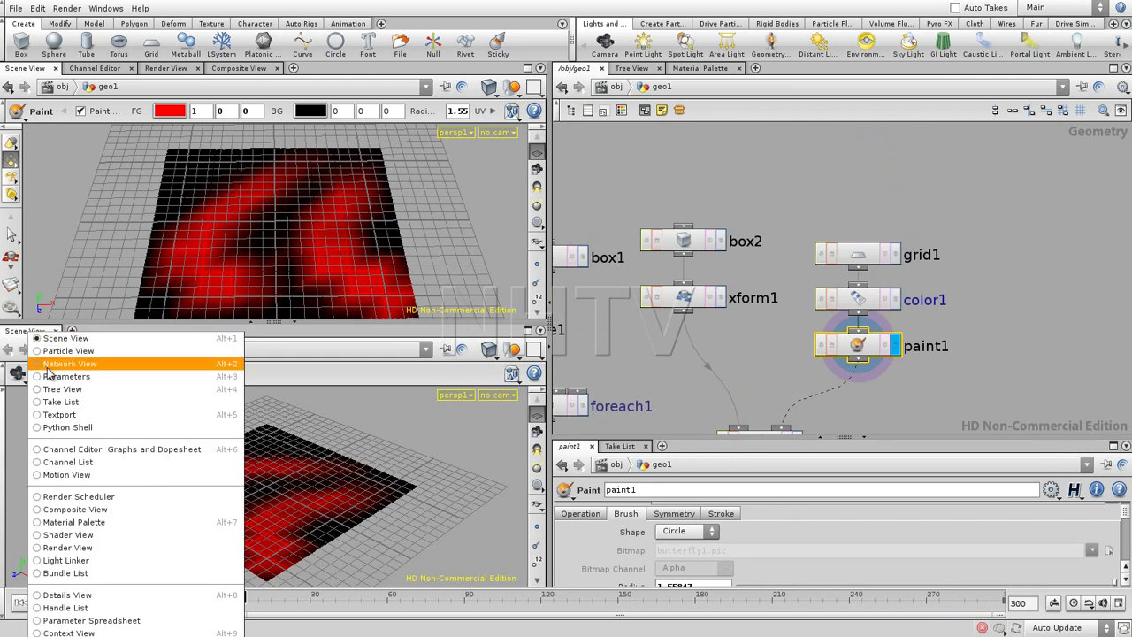
pyautogui.click(64, 595)
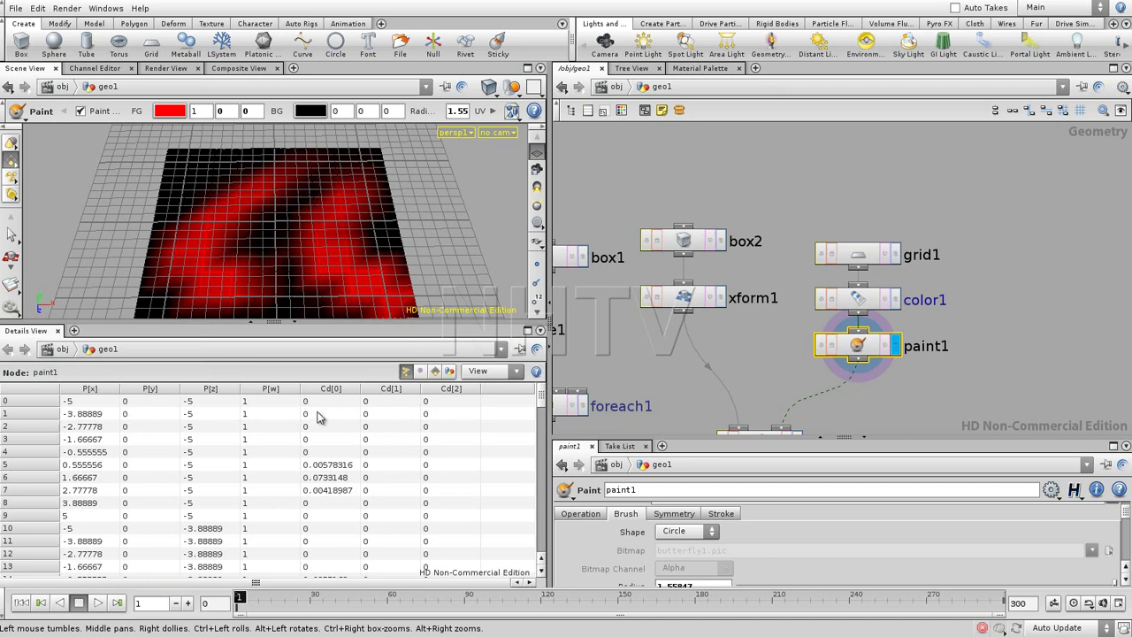
# Examine the Cd color values of paint1's points down to the last one and collapse the details pane.
pyautogui.moveTo(541, 404); pyautogui.dragTo(536, 537)
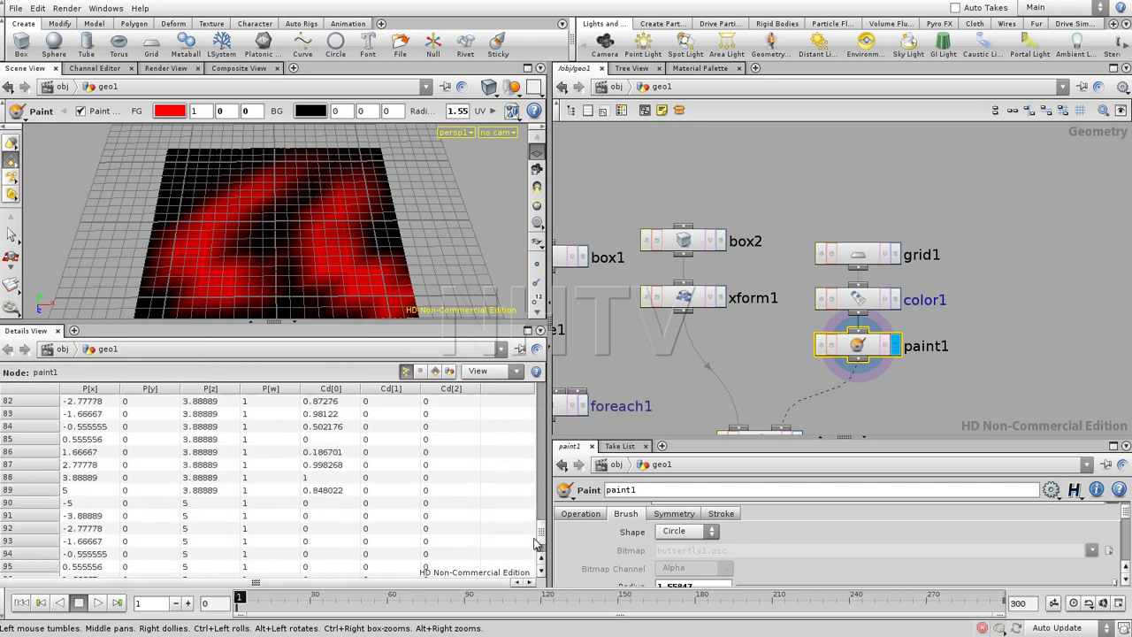
pyautogui.moveTo(454, 324); pyautogui.dragTo(455, 363)
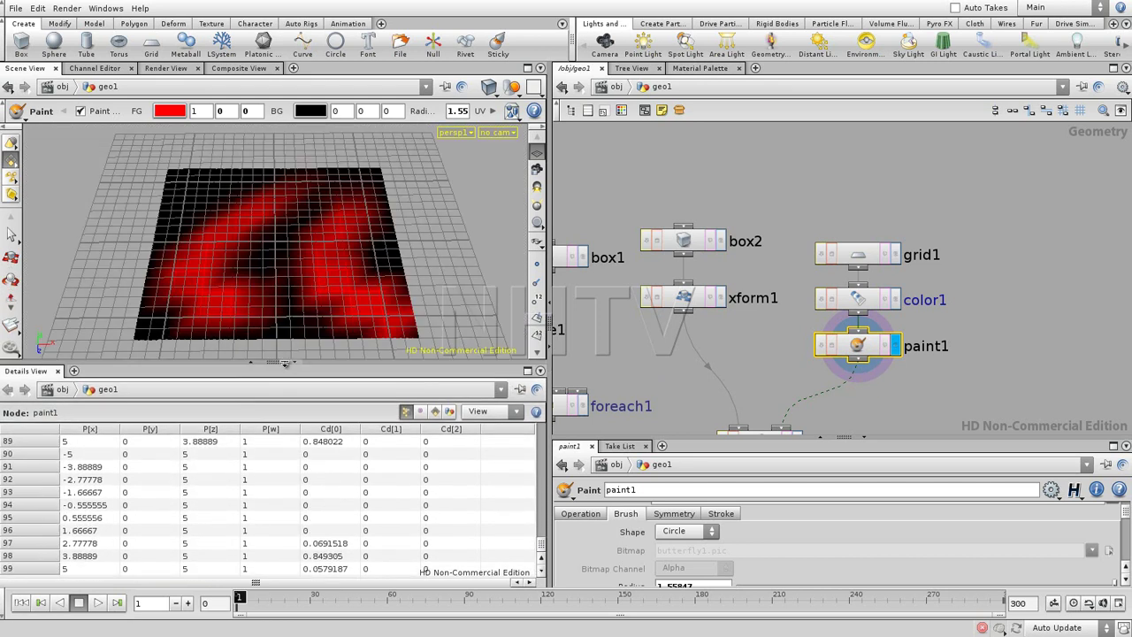
pyautogui.click(295, 362)
# Select copy1, display it in the viewport and enlarge the parameter area to show its stamp variables.
pyautogui.scroll(-4, 876, 392)
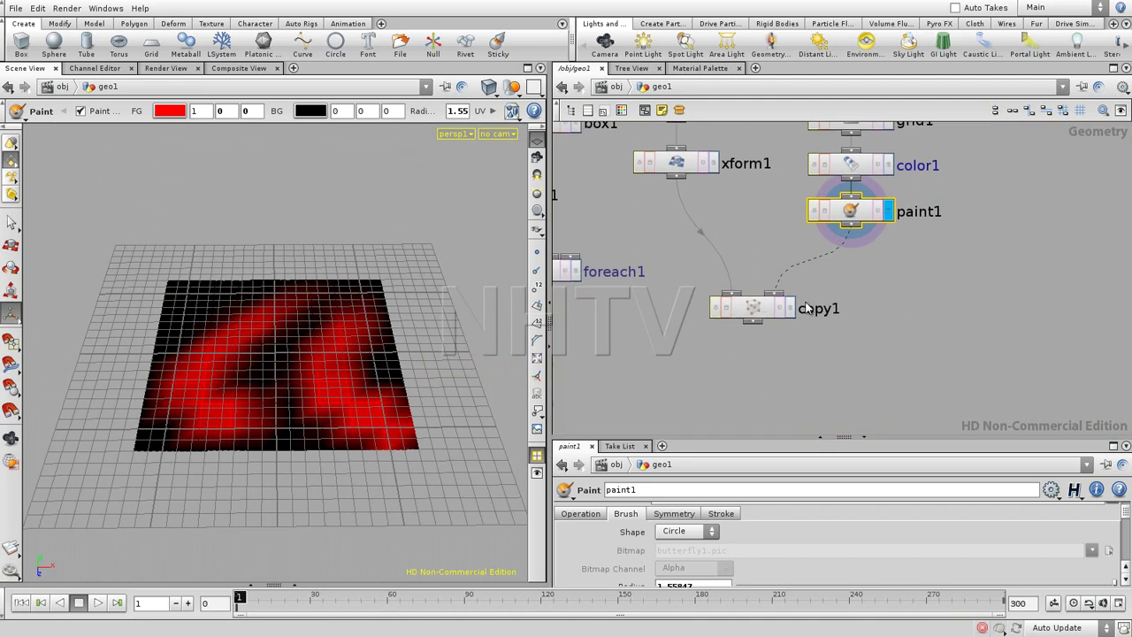
pyautogui.click(757, 307)
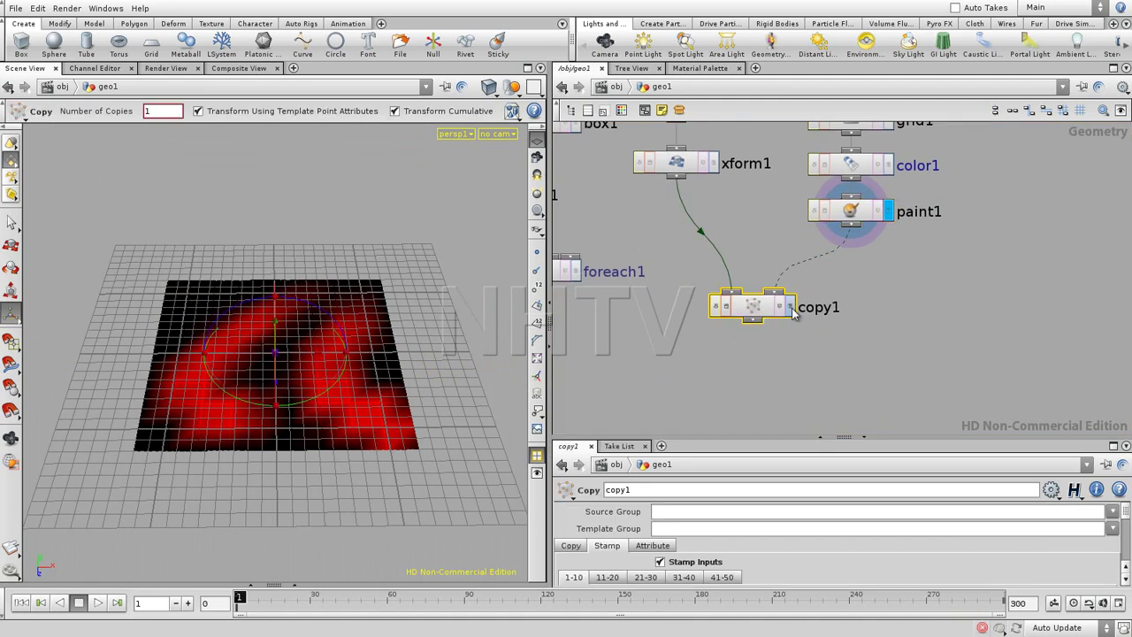
pyautogui.click(791, 306)
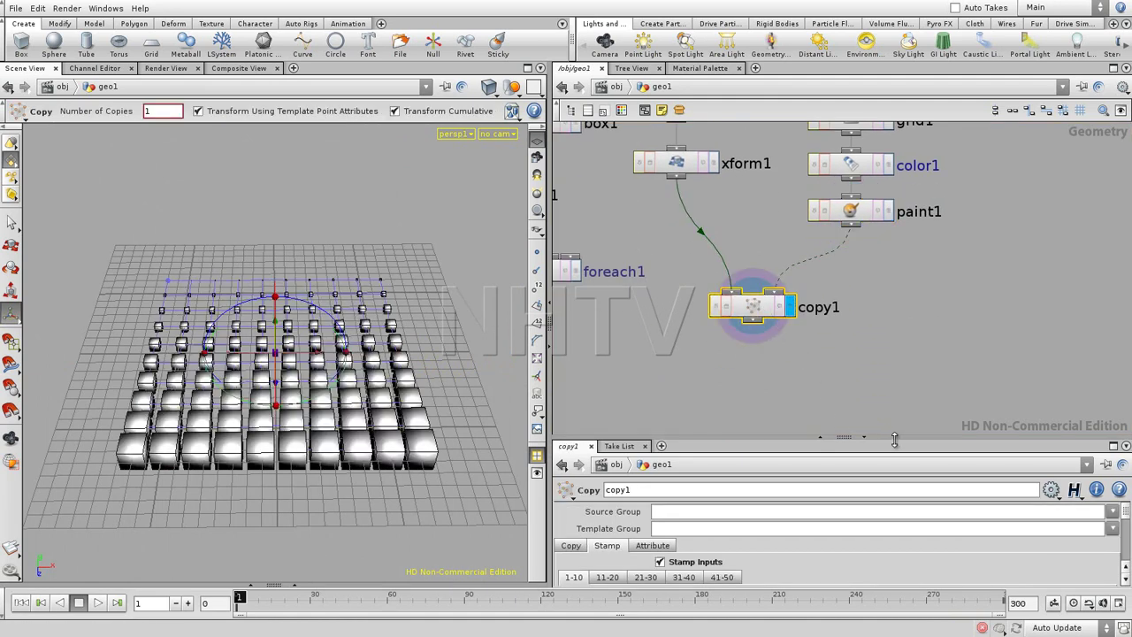
pyautogui.moveTo(895, 437); pyautogui.dragTo(894, 272)
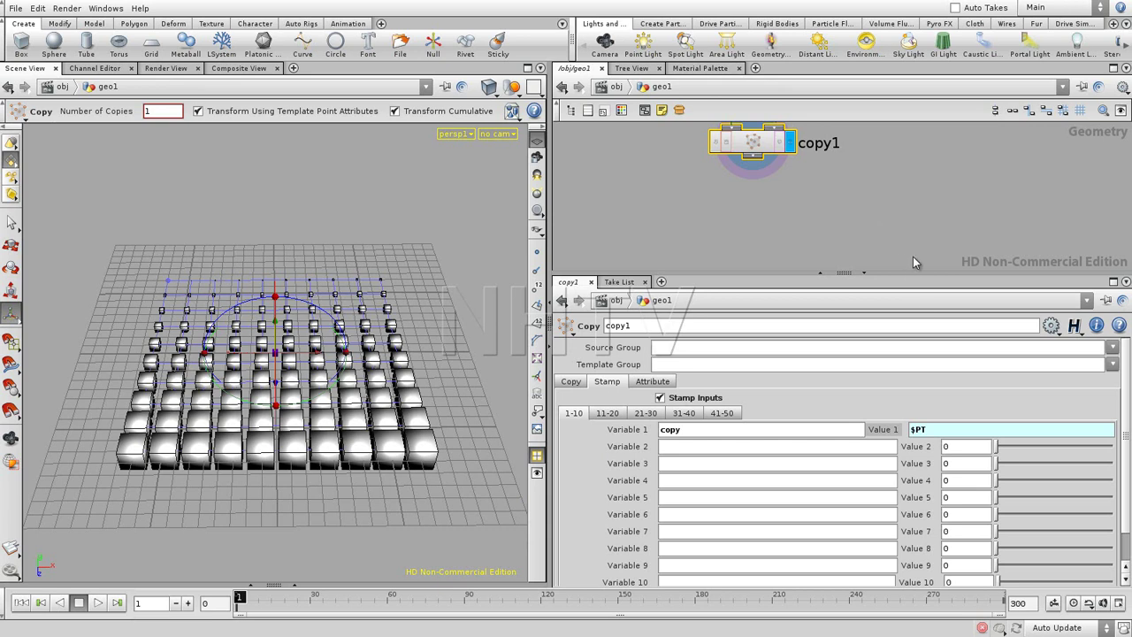
# Look up the local variable for the red point color in the Copy node's help and close the help window.
pyautogui.click(1120, 327)
pyautogui.moveTo(1006, 78); pyautogui.dragTo(515, 42)
pyautogui.click(739, 323)
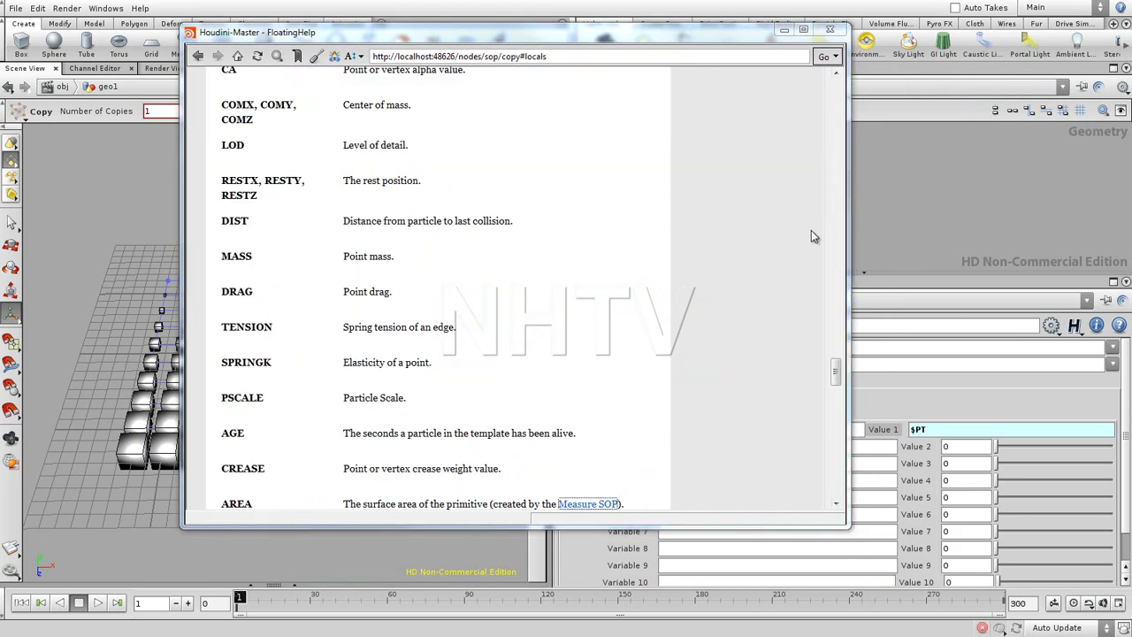
pyautogui.moveTo(836, 367)
pyautogui.mouseDown()
pyautogui.moveTo(841, 345)
pyautogui.moveTo(840, 356)
pyautogui.mouseUp()
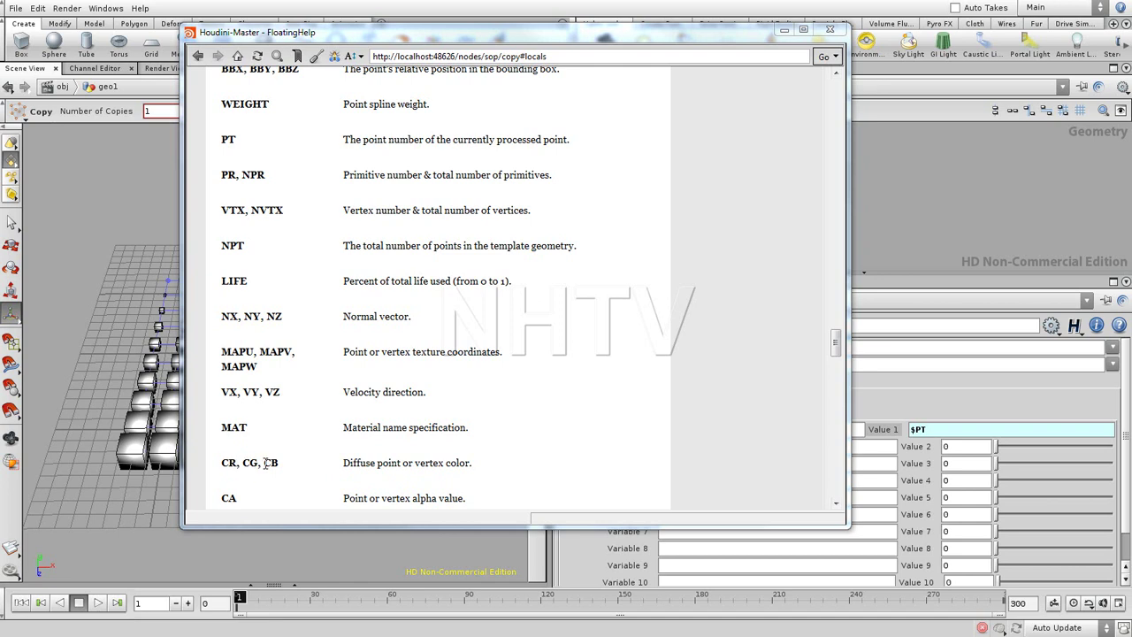
pyautogui.moveTo(223, 463); pyautogui.dragTo(237, 465)
pyautogui.click(829, 29)
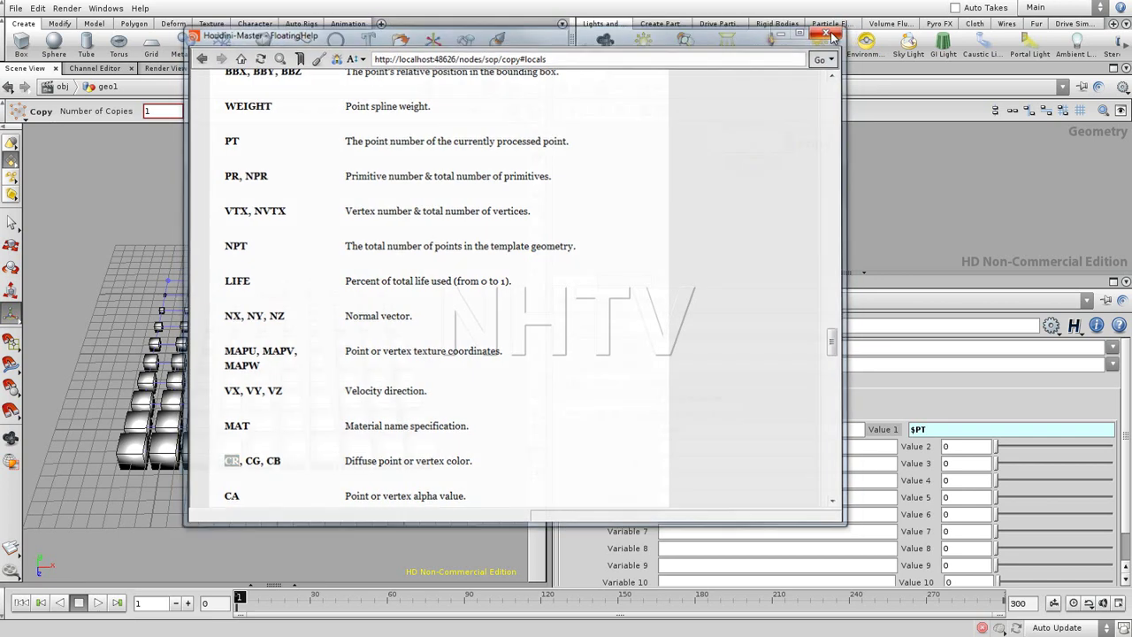
# Set the value of copy1's stamp variable "copy" to $CR.
pyautogui.doubleClick(929, 432)
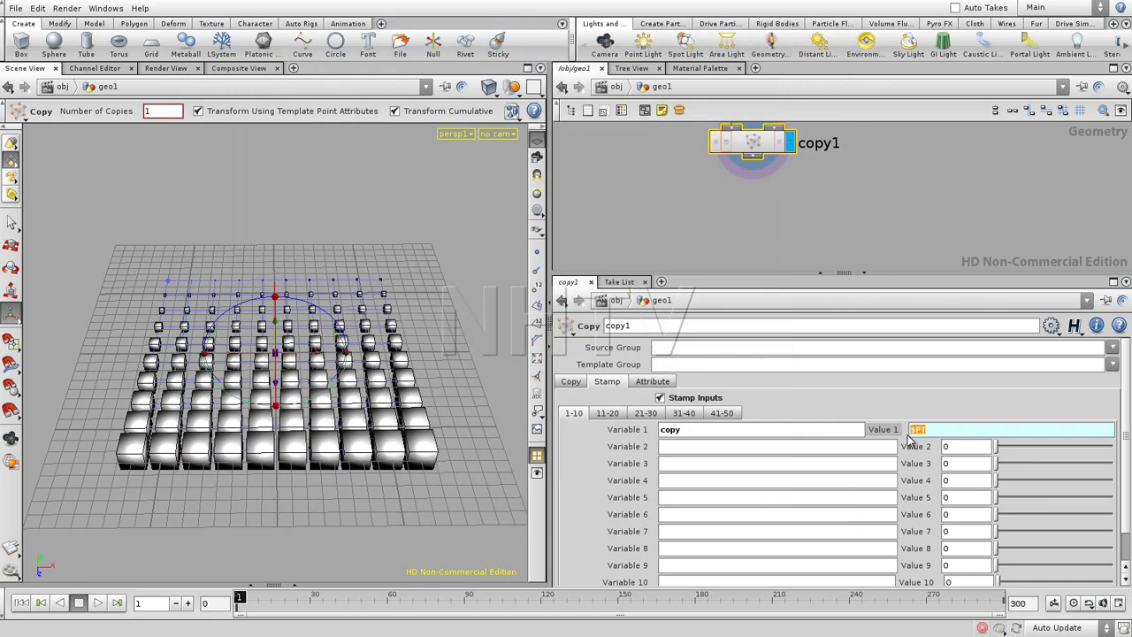
pyautogui.write('$CR')
pyautogui.press('Return')
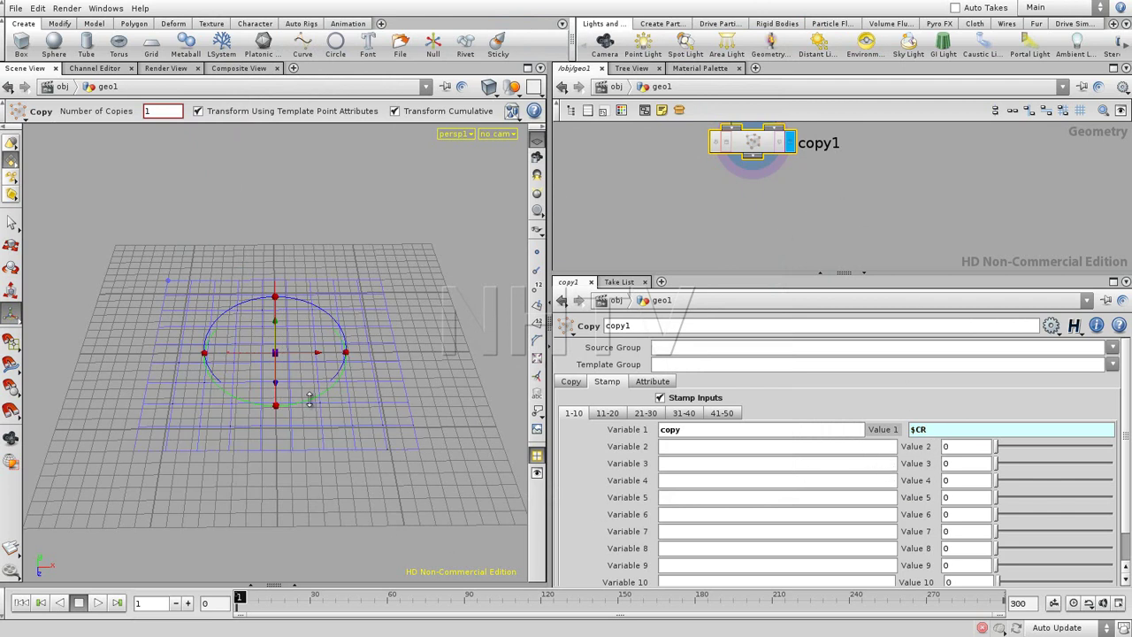
# Remove the *0.01 multiplier from xform1's Uniform Scale so the expression reads stamp("../copy1","copy",2).
pyautogui.moveTo(689, 272); pyautogui.dragTo(688, 453)
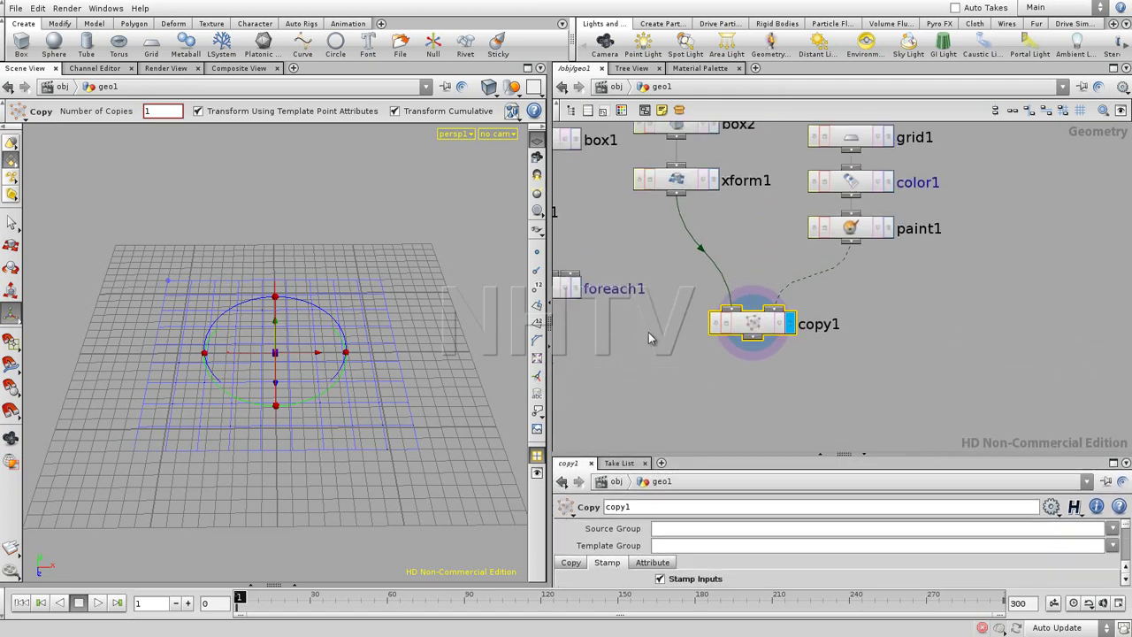
pyautogui.click(677, 181)
pyautogui.moveTo(730, 454); pyautogui.dragTo(731, 289)
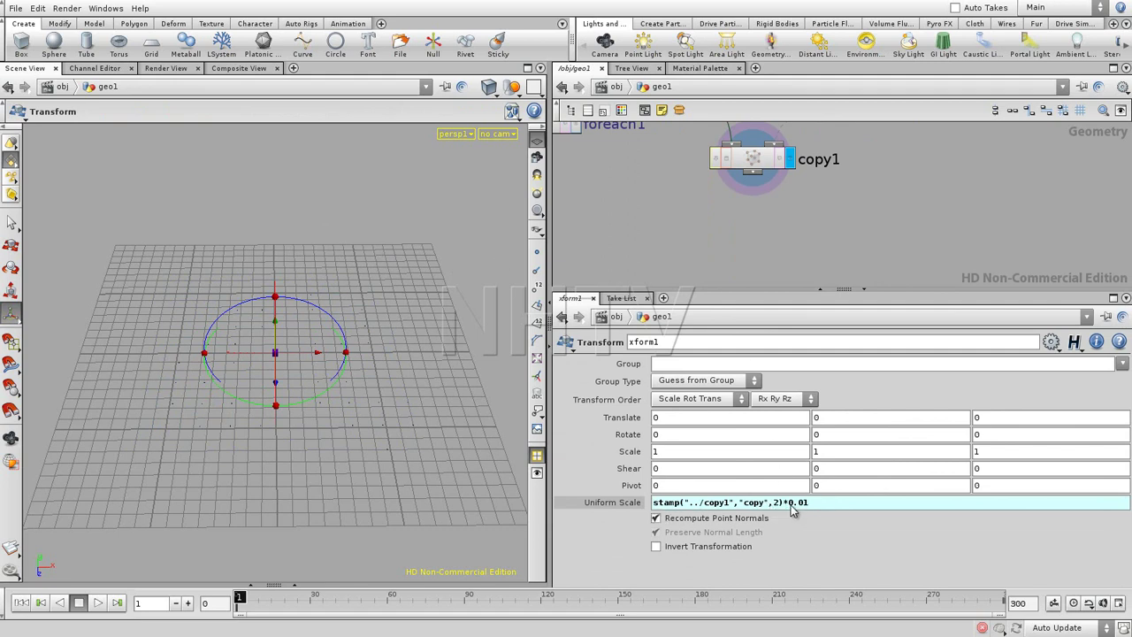
pyautogui.moveTo(872, 196); pyautogui.dragTo(806, 270, button='middle')
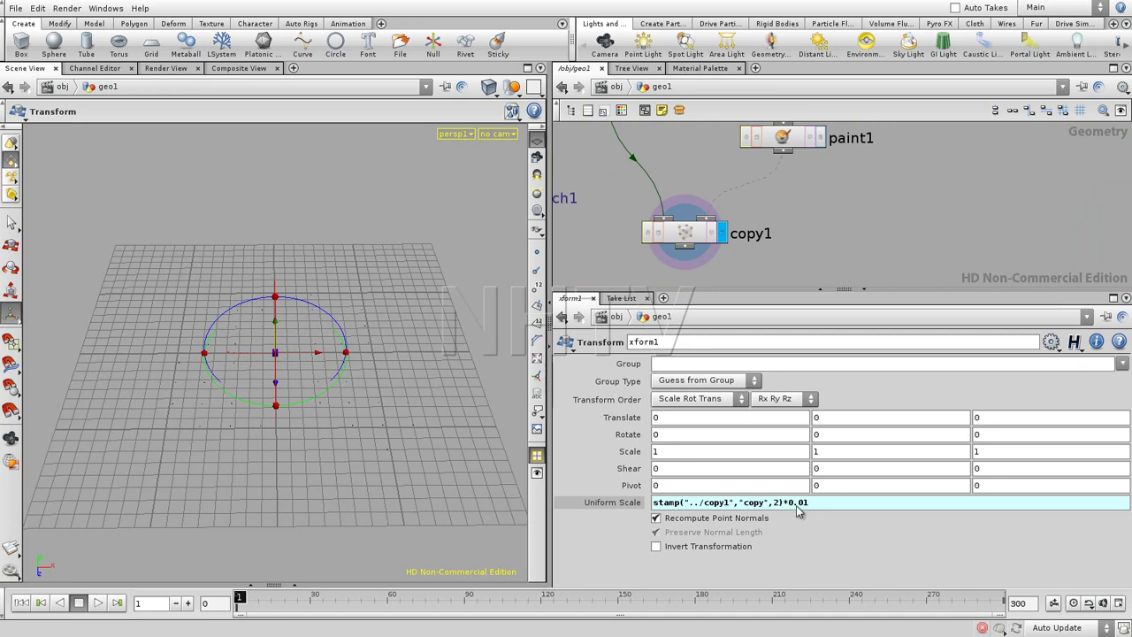
pyautogui.moveTo(784, 505); pyautogui.dragTo(836, 515)
pyautogui.press('BackSpace')
pyautogui.press('Return')
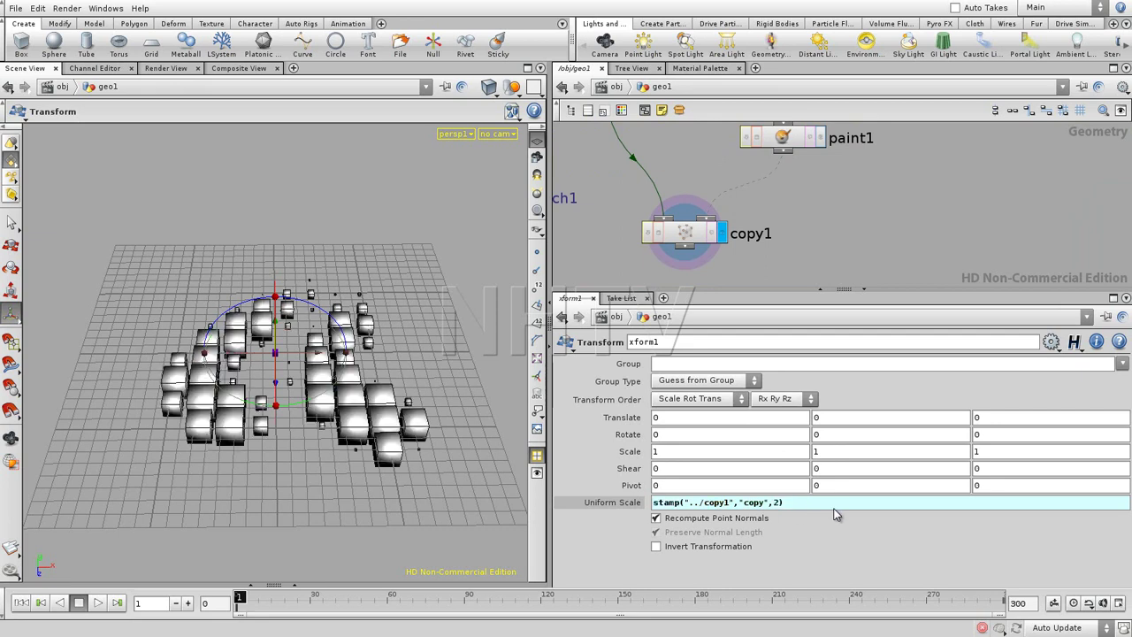
# Select paint1 and paint more red over the middle and front-left grid points while copy1 stays displayed.
pyautogui.moveTo(841, 240); pyautogui.dragTo(849, 267, button='middle')
pyautogui.click(790, 165)
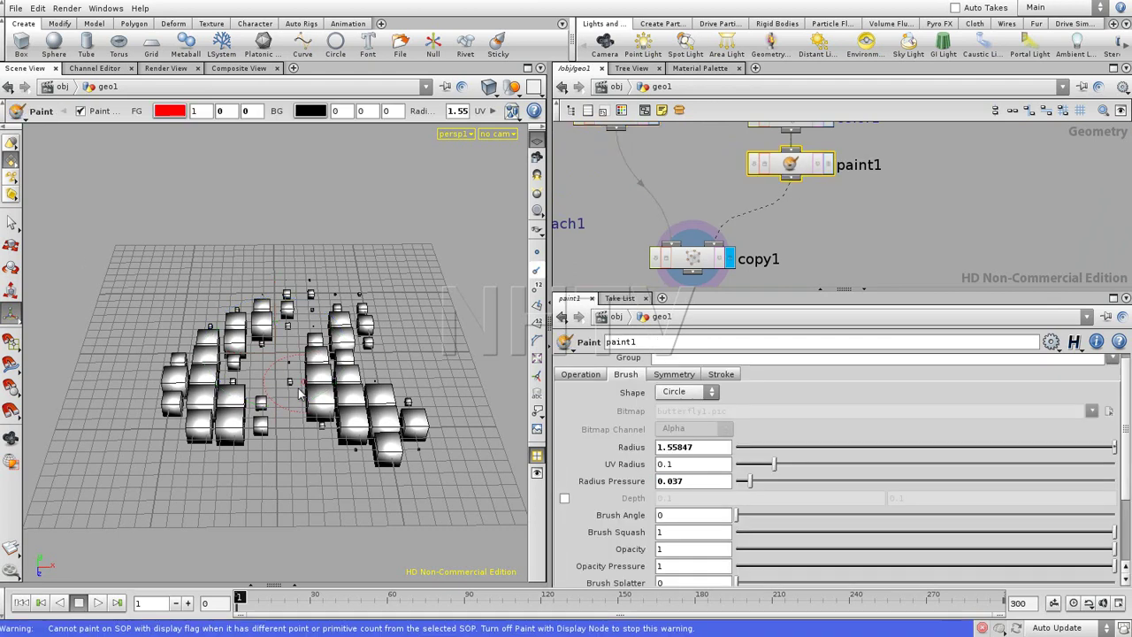
pyautogui.moveTo(312, 348)
pyautogui.mouseDown()
pyautogui.moveTo(190, 427)
pyautogui.moveTo(317, 416)
pyautogui.moveTo(216, 443)
pyautogui.moveTo(142, 416)
pyautogui.moveTo(151, 346)
pyautogui.mouseUp()
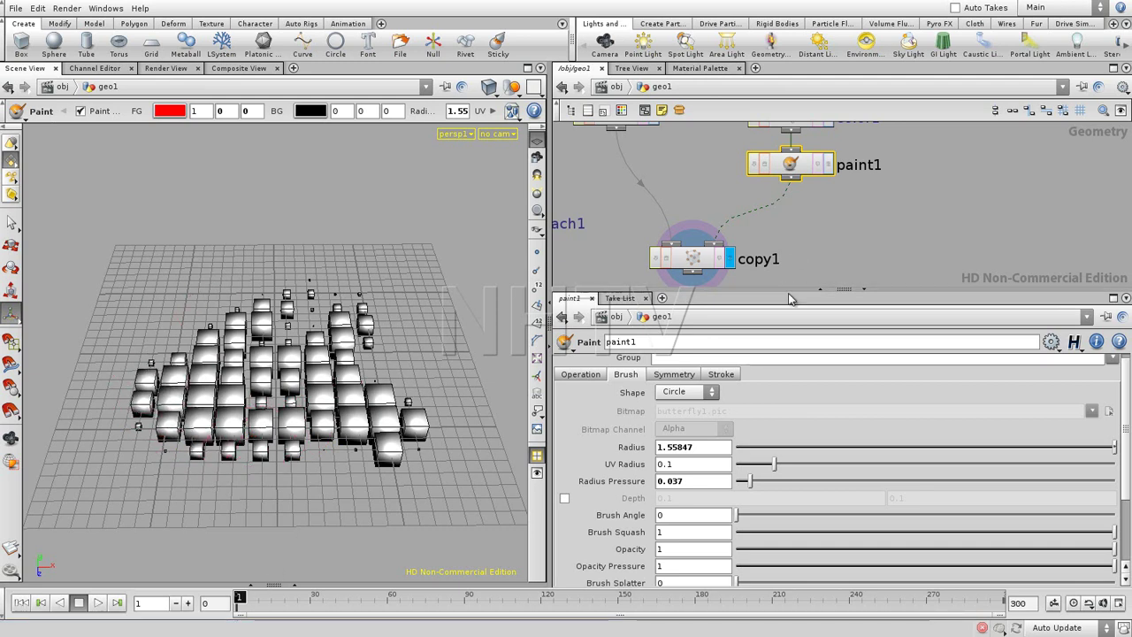
# Enlarge the network view, select copy1 and briefly show the point numbers on the copied boxes.
pyautogui.moveTo(789, 292); pyautogui.dragTo(789, 375)
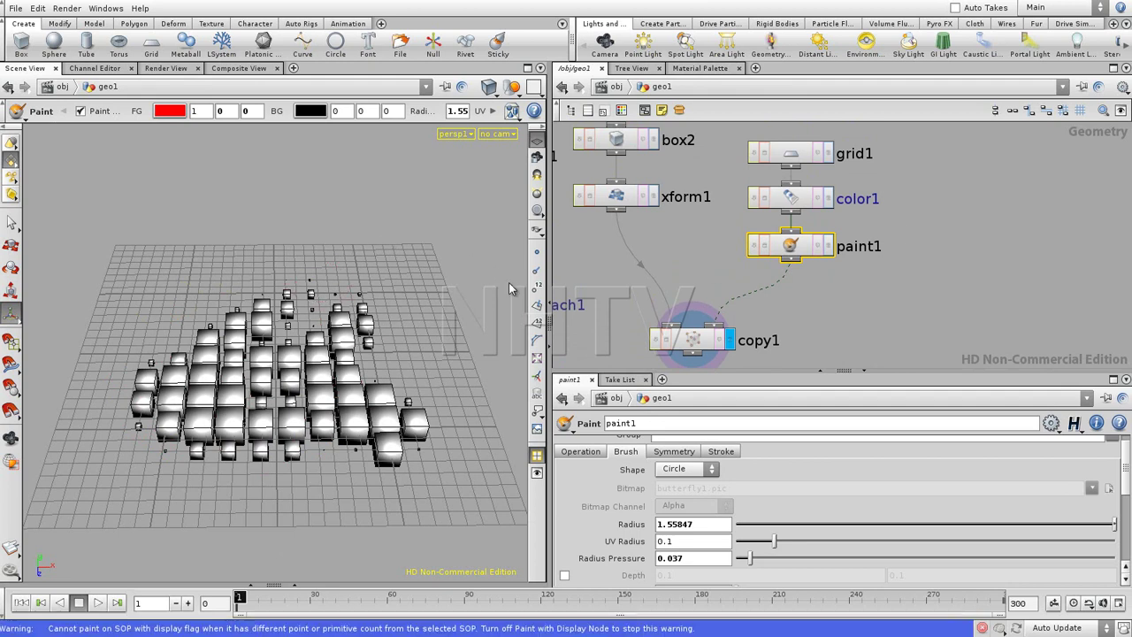
pyautogui.moveTo(711, 347); pyautogui.dragTo(699, 348)
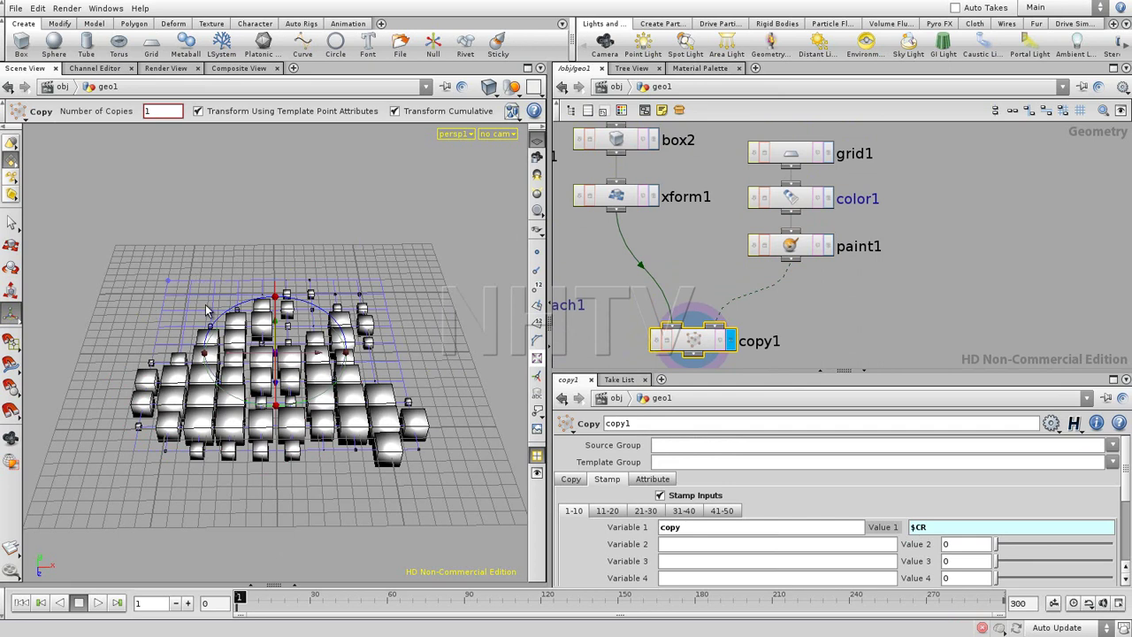
pyautogui.click(537, 288)
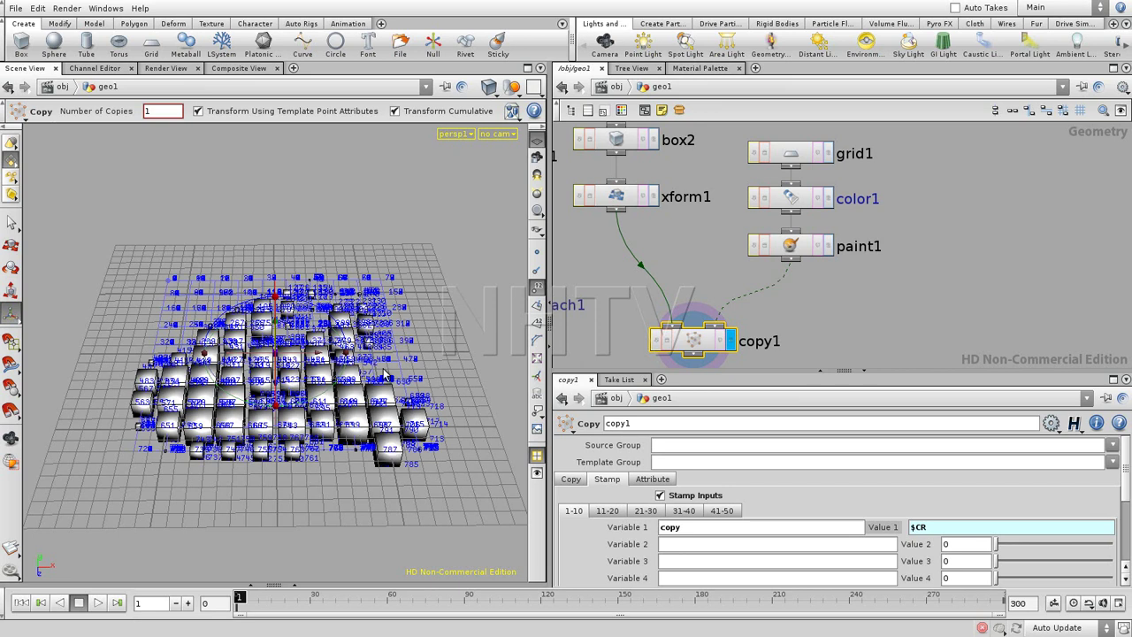
pyautogui.click(537, 288)
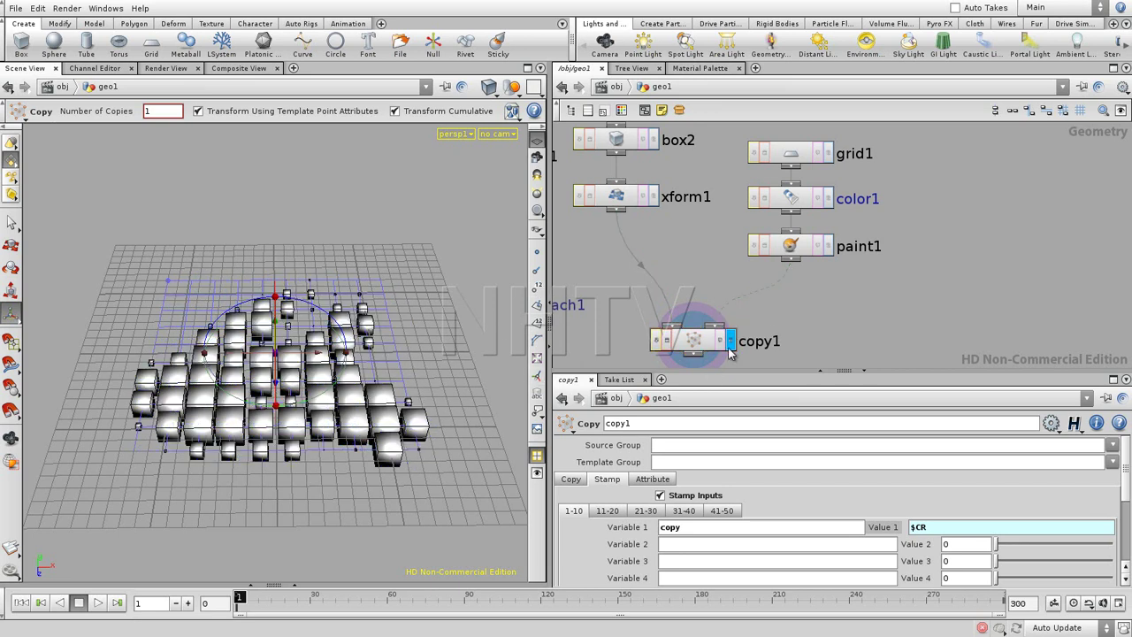
# Add a Delete node between paint1 and copy1 and display it in the viewport.
pyautogui.moveTo(852, 288)
pyautogui.mouseDown(button='middle')
pyautogui.moveTo(841, 230)
pyautogui.moveTo(808, 300)
pyautogui.mouseUp(button='middle')
pyautogui.press('Tab')
pyautogui.write('de')
pyautogui.press('Down')
pyautogui.press('Down')
pyautogui.press('Return')
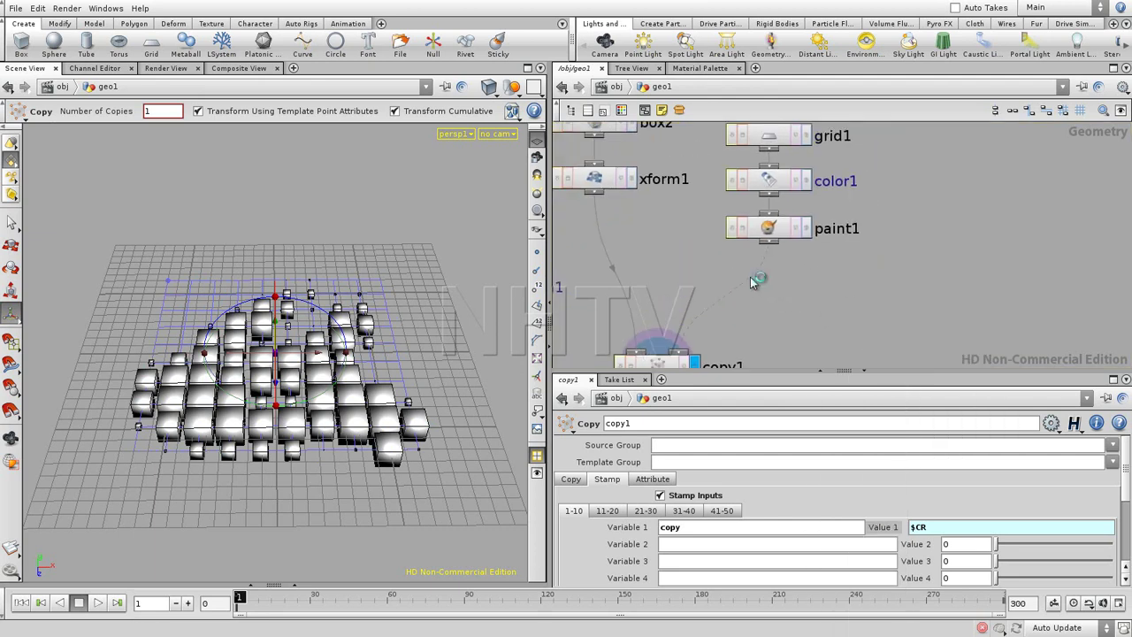
pyautogui.click(768, 281)
pyautogui.click(806, 281)
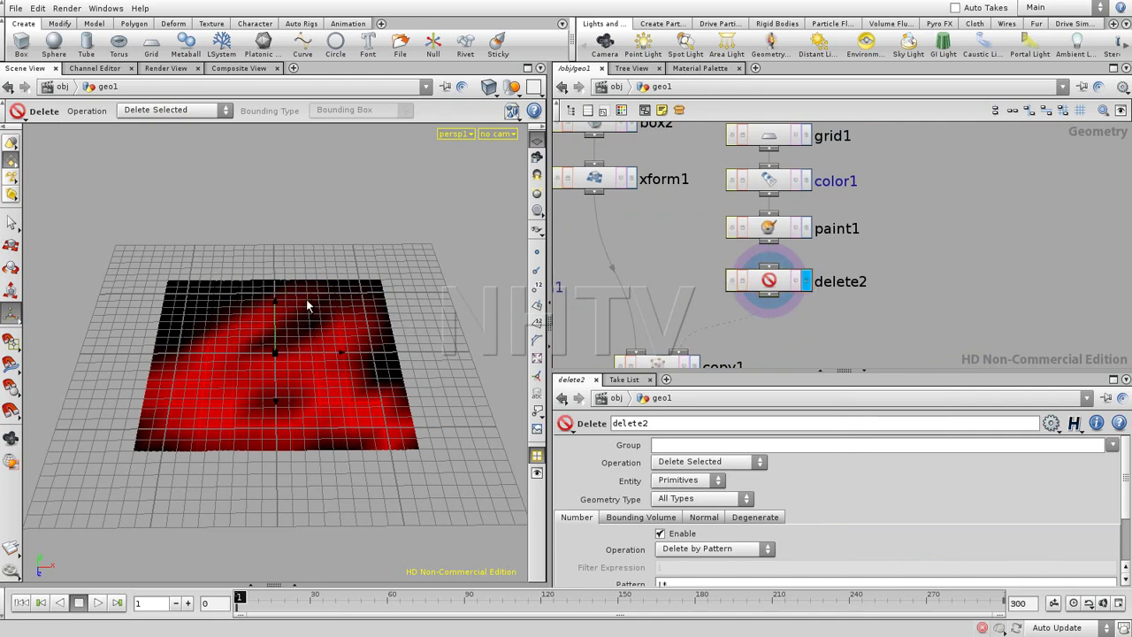
# Set delete2's entity to Points and its deletion pattern to 1-10.
pyautogui.moveTo(784, 356); pyautogui.dragTo(784, 256)
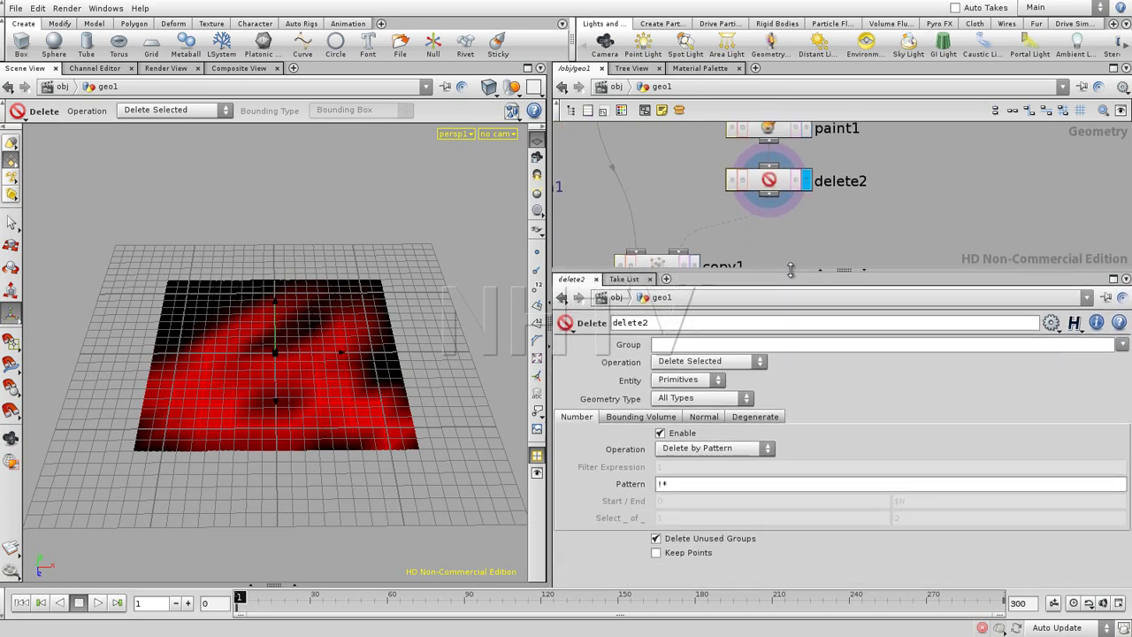
pyautogui.click(703, 381)
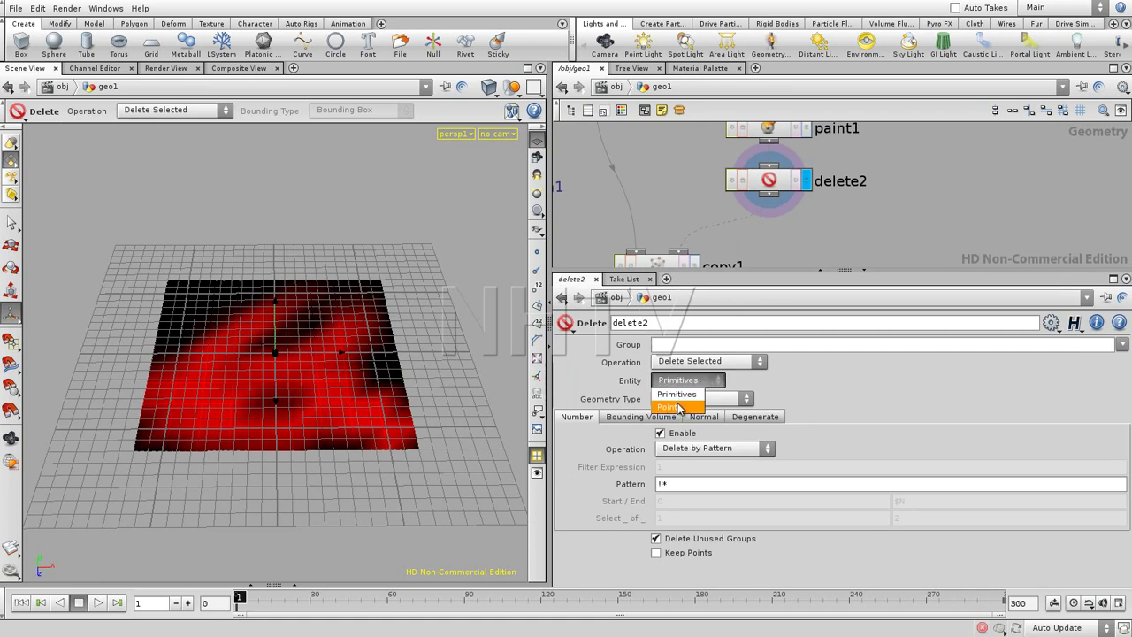
pyautogui.click(670, 407)
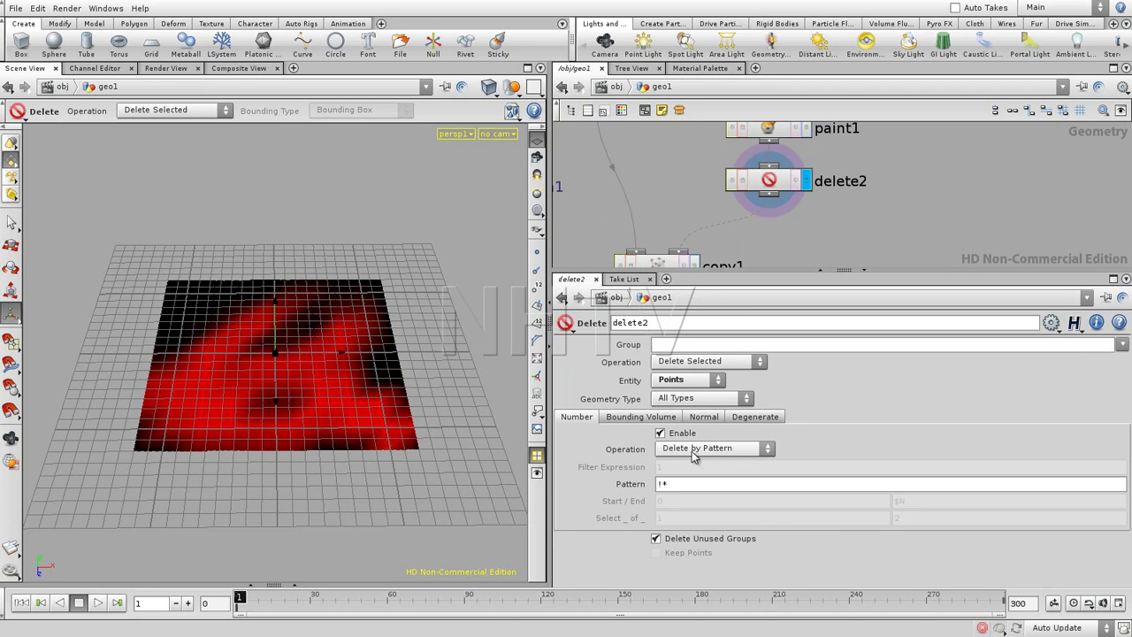
pyautogui.moveTo(682, 485); pyautogui.dragTo(647, 494)
pyautogui.write('1-')
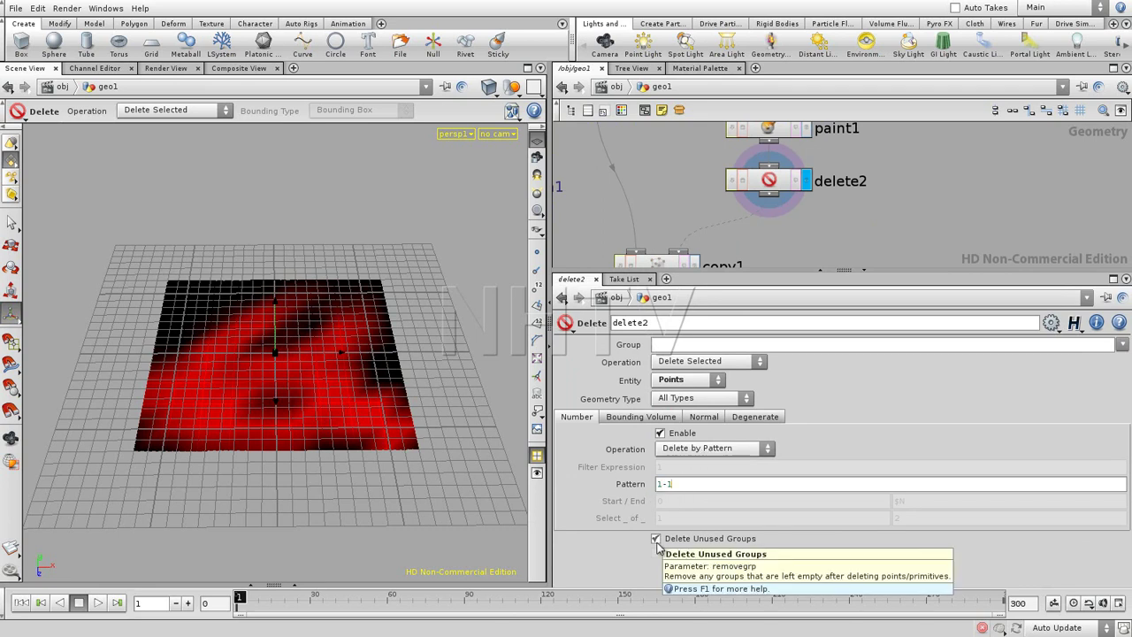
pyautogui.write('10')
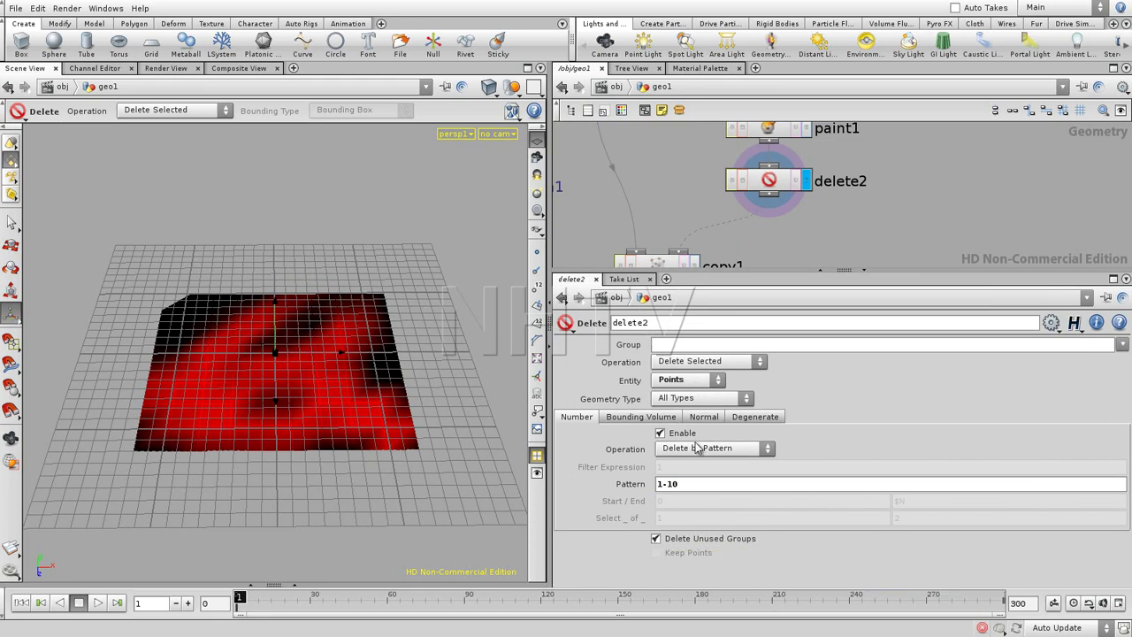
# Try the Delete by Range operation on delete2 and turn on point display in the viewport.
pyautogui.moveTo(690, 488); pyautogui.dragTo(651, 493)
pyautogui.click(708, 448)
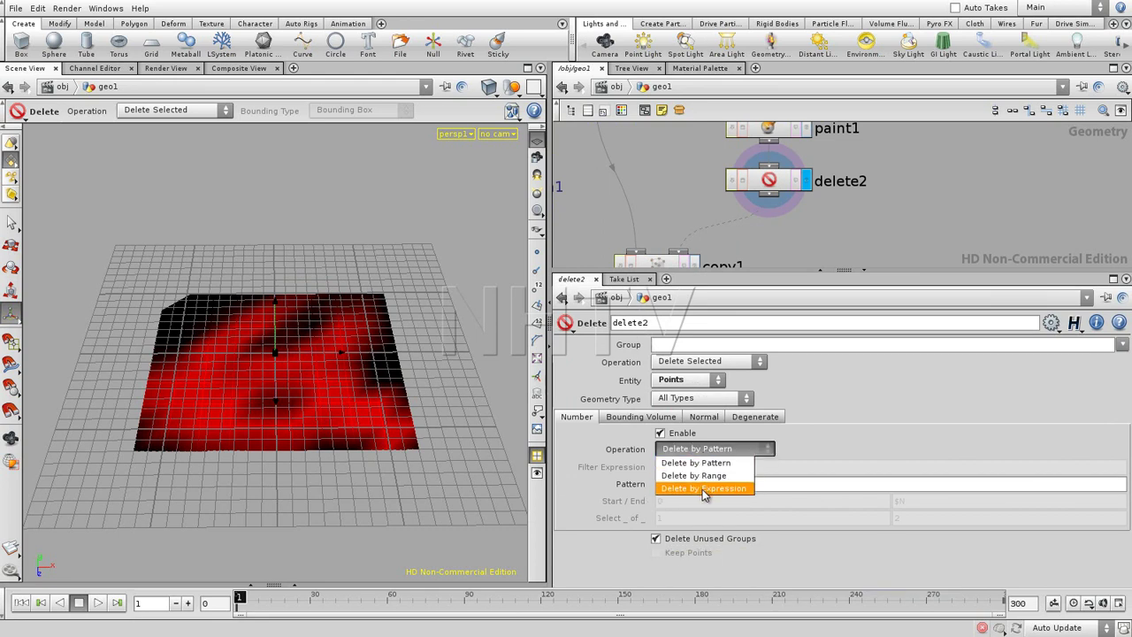
pyautogui.click(703, 476)
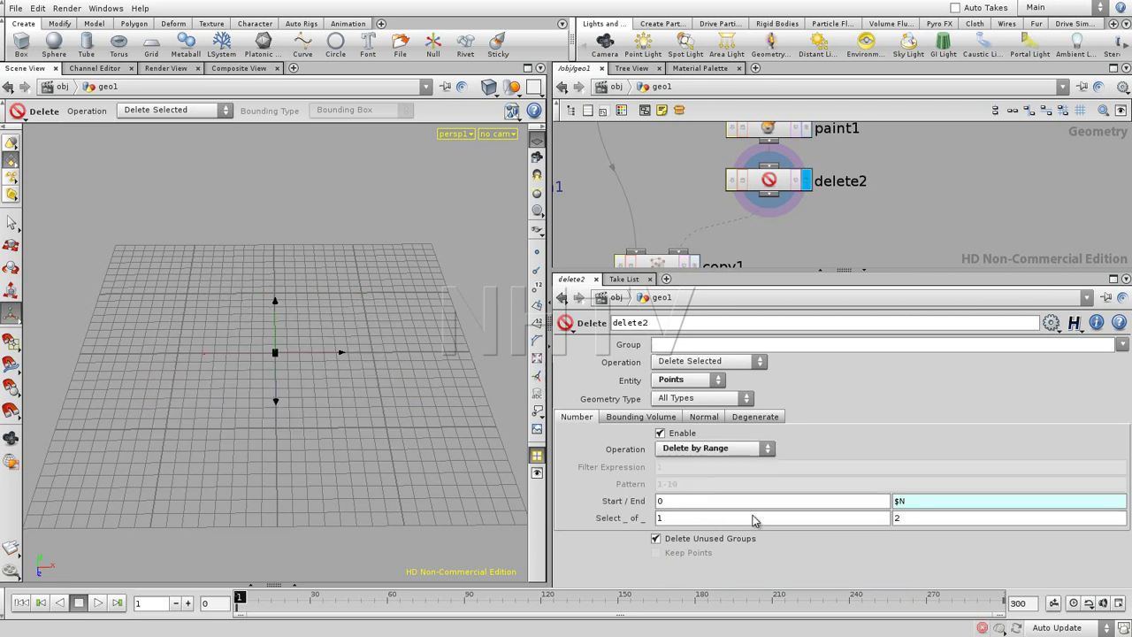
pyautogui.click(536, 252)
# Switch delete2's operation to Delete by Expression and set the filter expression to 0.
pyautogui.click(674, 449)
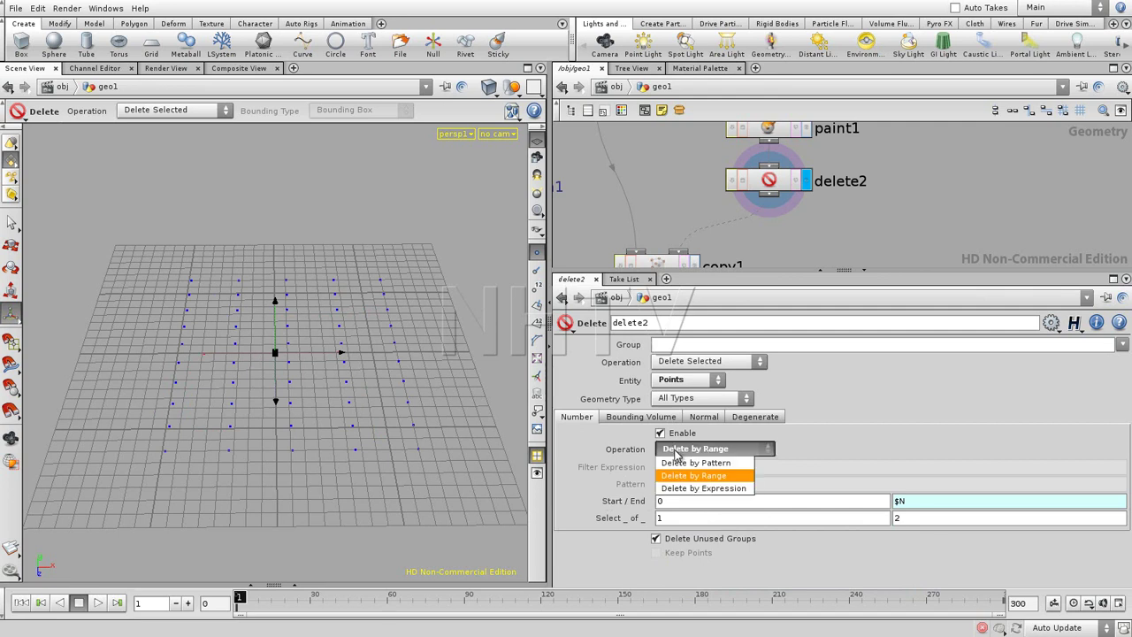
pyautogui.click(701, 489)
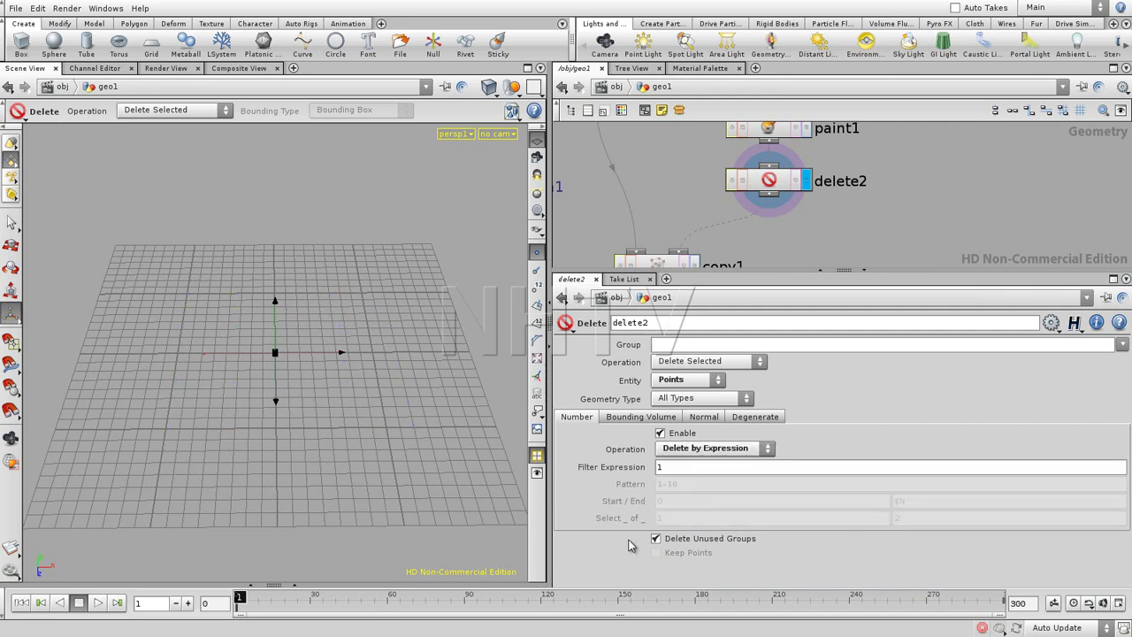
pyautogui.click(679, 468)
pyautogui.press('Return')
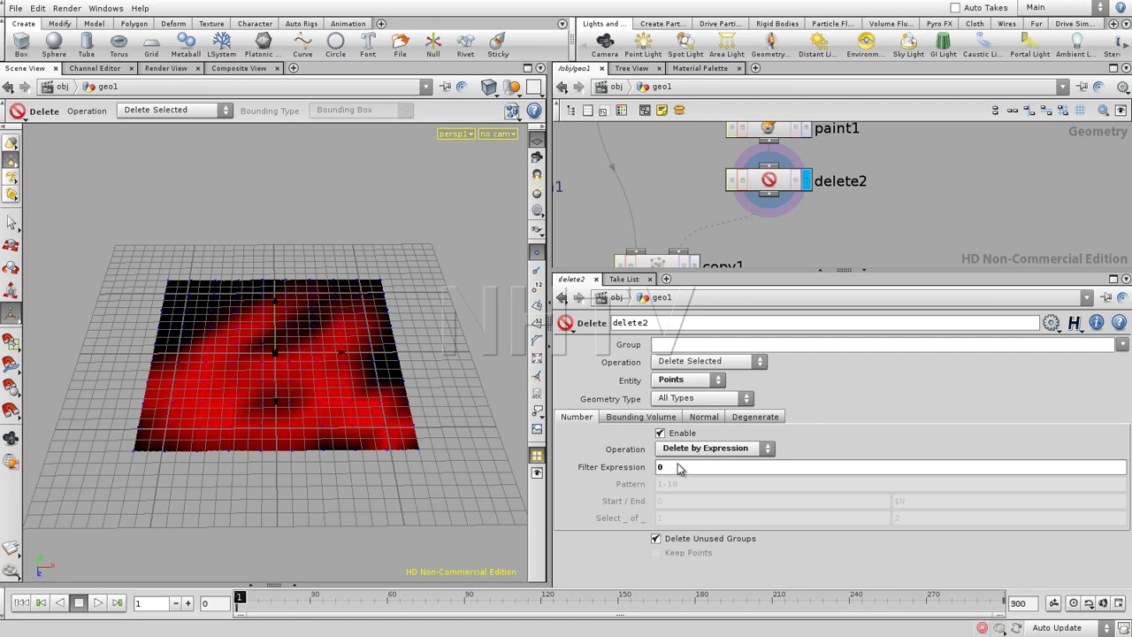
# Set delete2's filter expression to $CR and display copy1 to check the copied boxes.
pyautogui.doubleClick(677, 467)
pyautogui.press('Return')
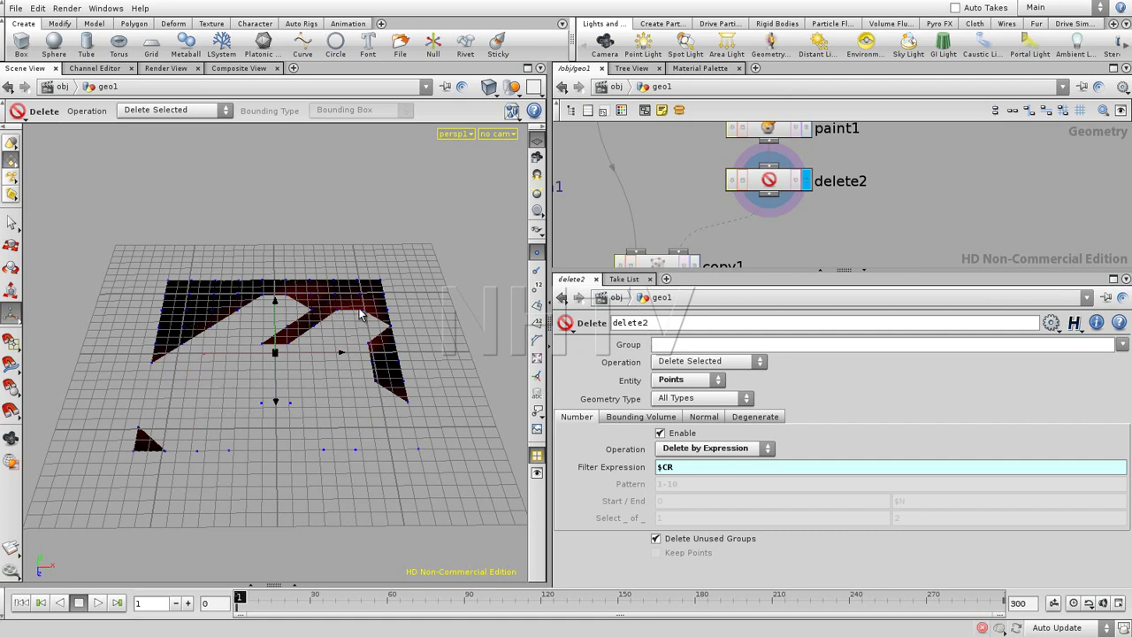
pyautogui.moveTo(787, 235); pyautogui.dragTo(804, 200, button='middle')
pyautogui.click(713, 232)
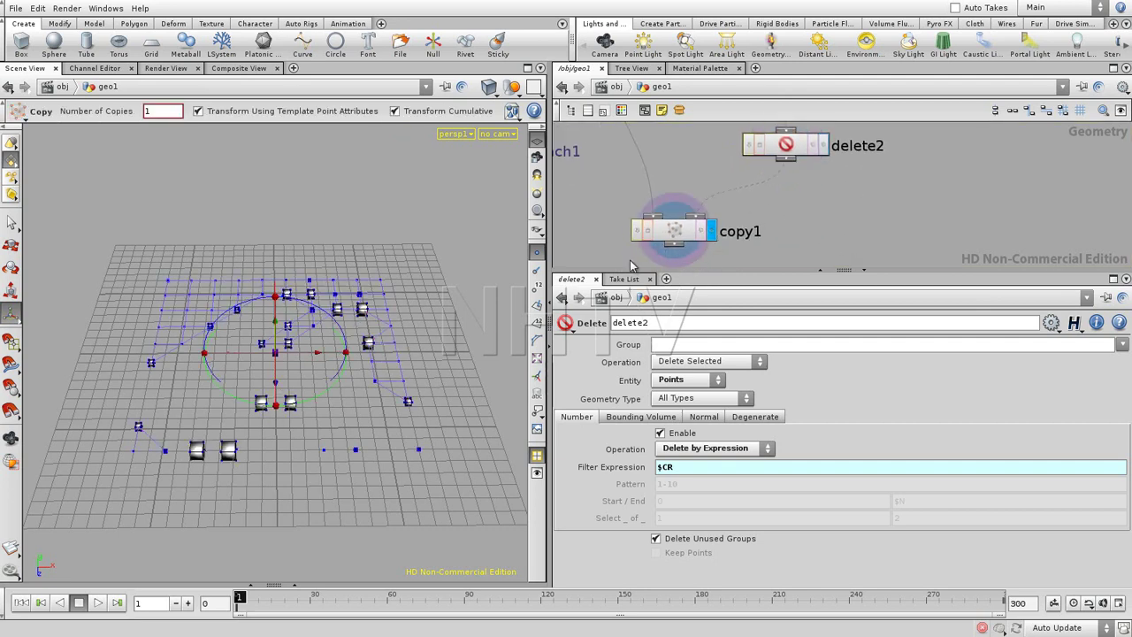
# Display delete2, set its filter expression to $CR == 0, and switch the display back to copy1.
pyautogui.moveTo(796, 210); pyautogui.dragTo(779, 226, button='middle')
pyautogui.click(776, 168)
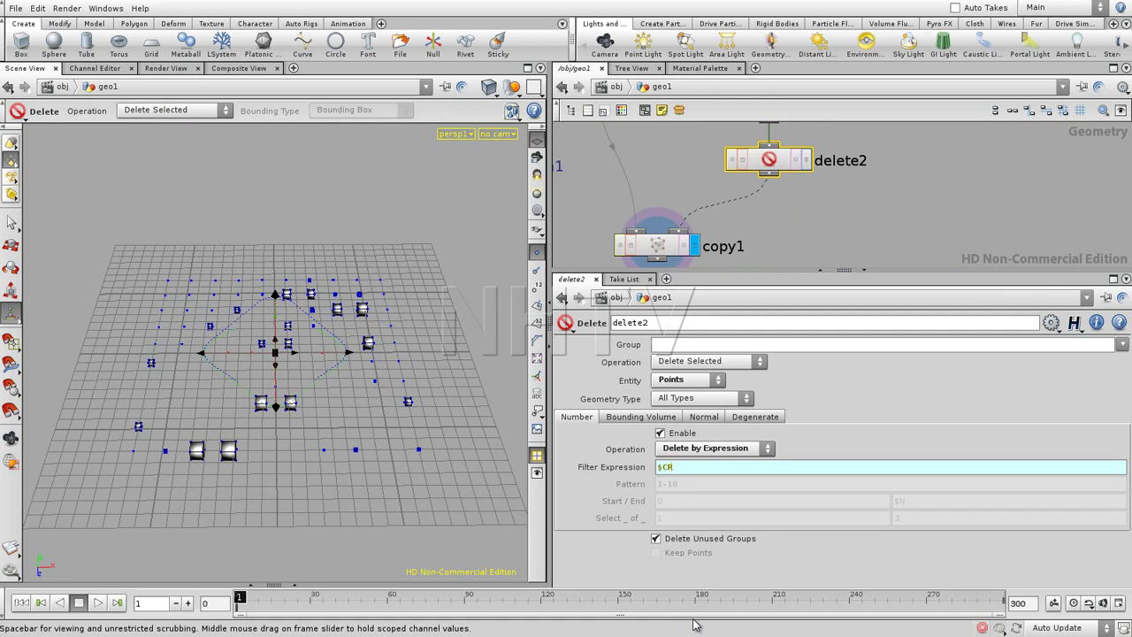
pyautogui.click(806, 159)
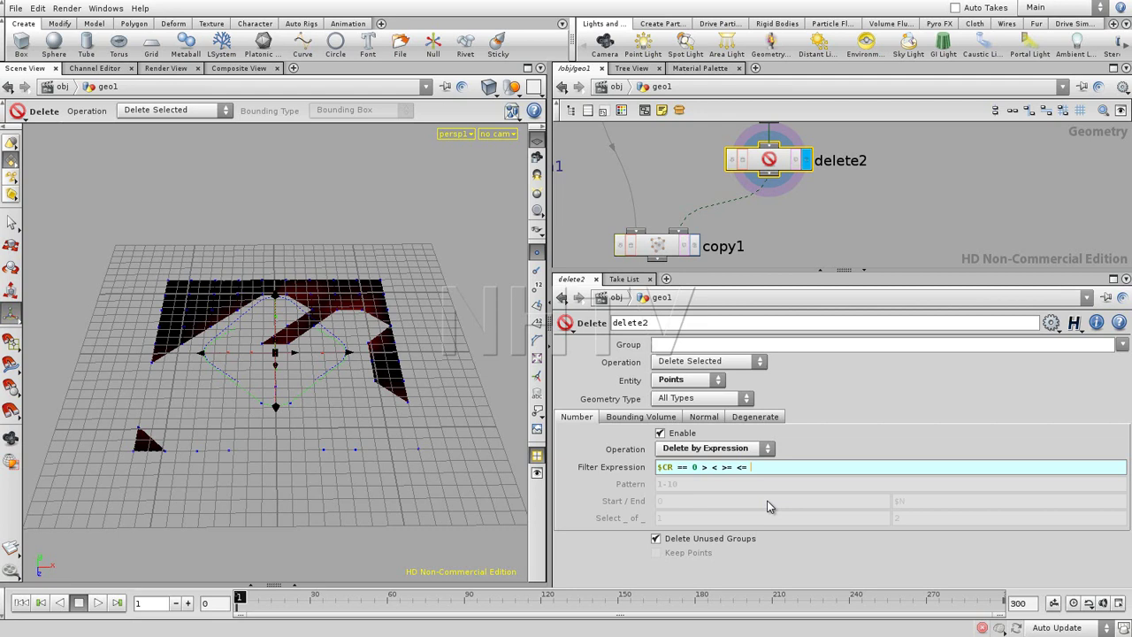
pyautogui.write('&&')
pyautogui.moveTo(701, 473); pyautogui.dragTo(796, 476)
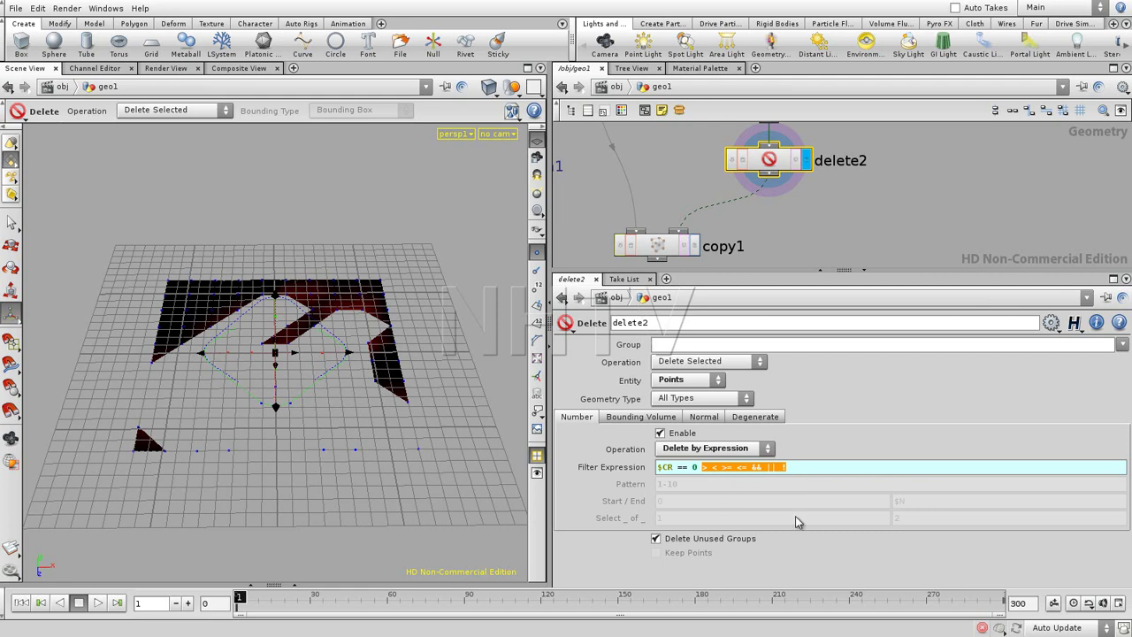
pyautogui.press('BackSpace')
pyautogui.press('Return')
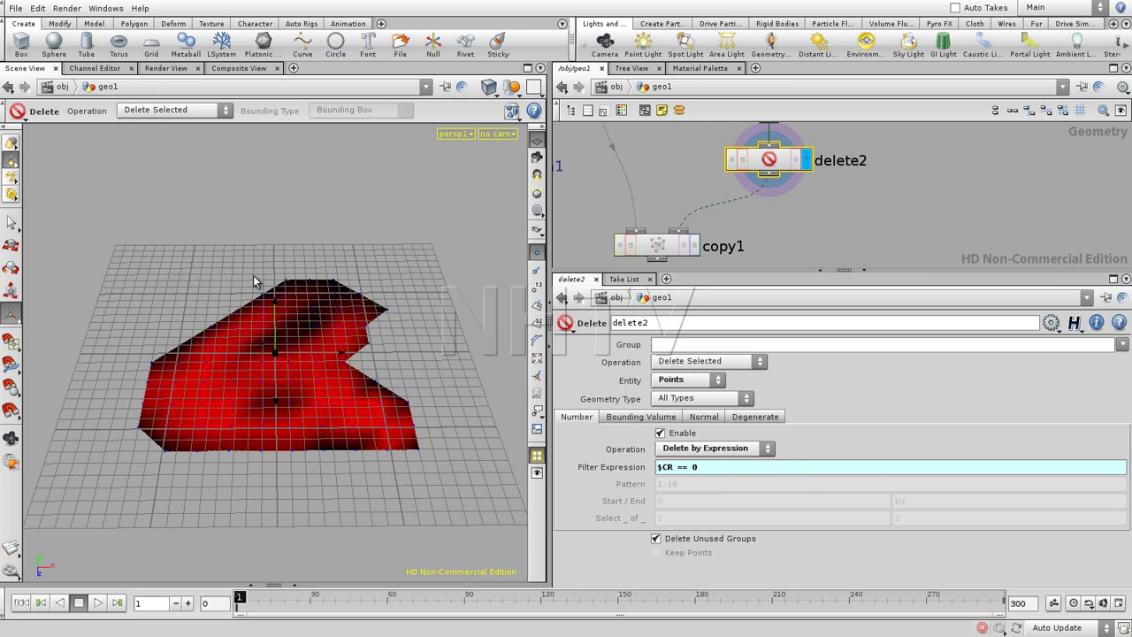
pyautogui.click(695, 245)
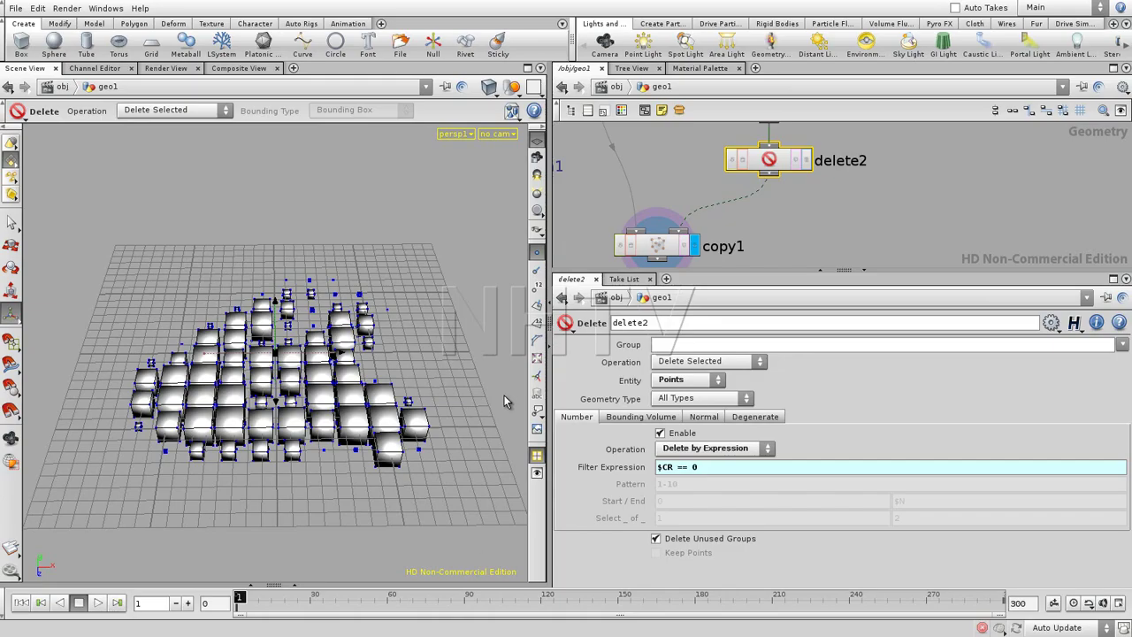
# Select foreach1, enlarge the network view and compare the ForEach chain with the copy1 chain.
pyautogui.scroll(2, 678, 195)
pyautogui.moveTo(582, 212); pyautogui.dragTo(766, 242, button='middle')
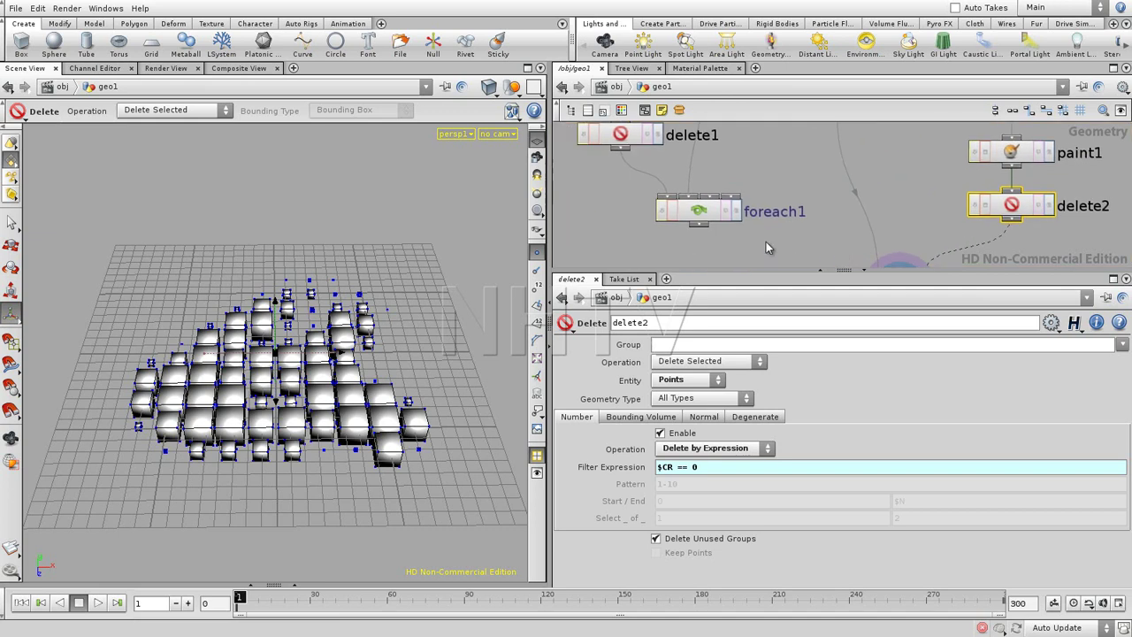
pyautogui.click(699, 213)
pyautogui.moveTo(747, 271); pyautogui.dragTo(746, 408)
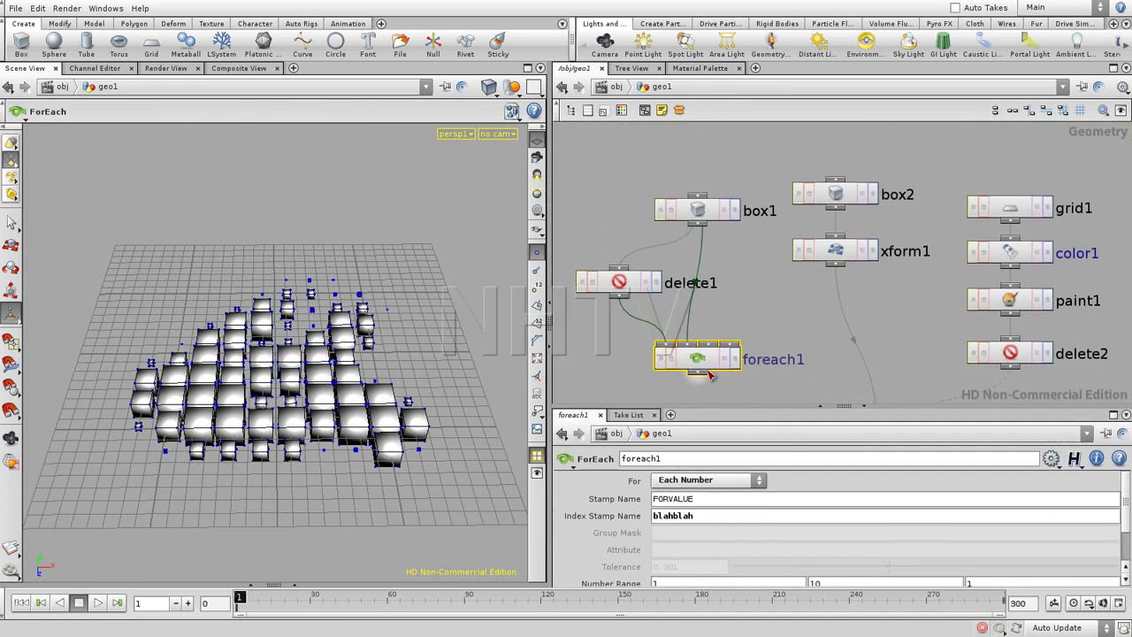
pyautogui.moveTo(789, 339); pyautogui.dragTo(787, 296, button='middle')
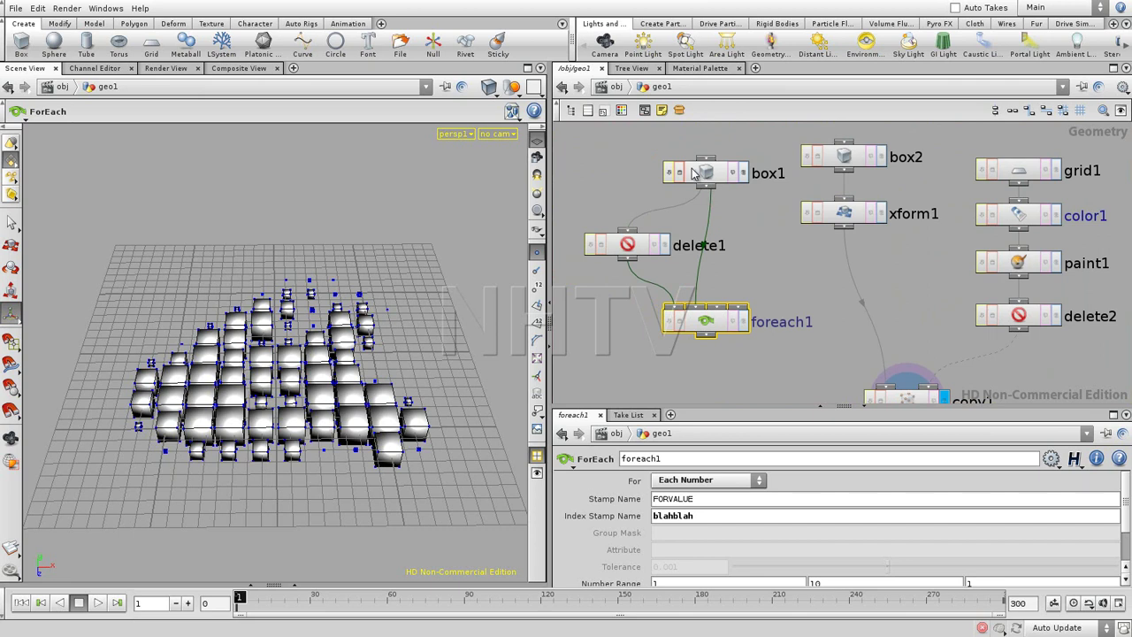
pyautogui.moveTo(805, 296); pyautogui.dragTo(718, 289, button='middle')
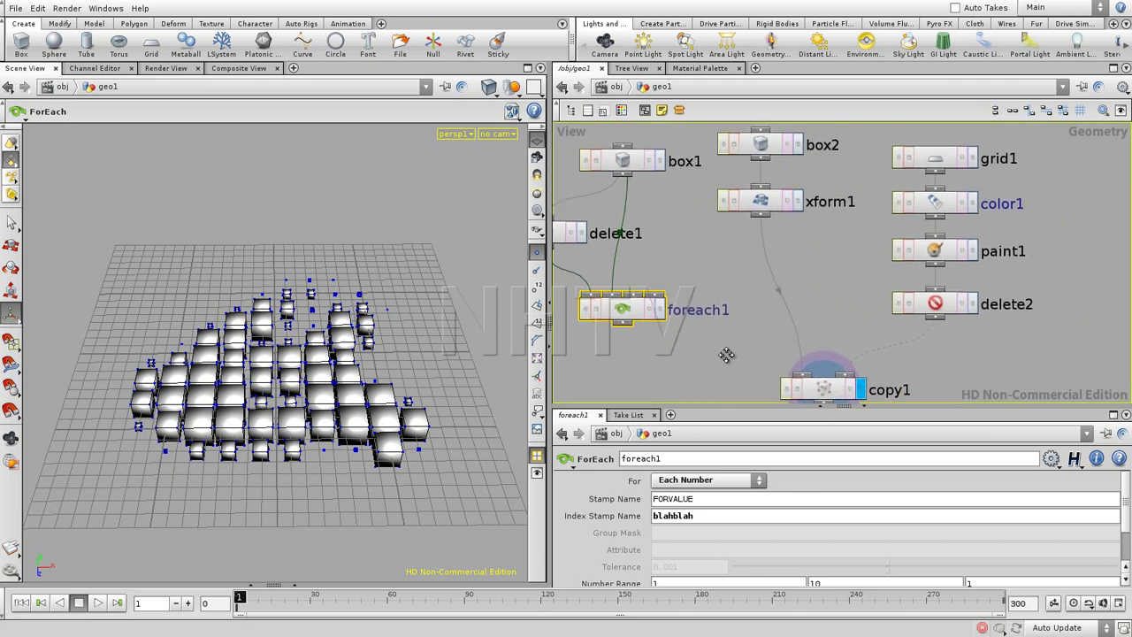
pyautogui.moveTo(726, 358); pyautogui.dragTo(709, 261, button='middle')
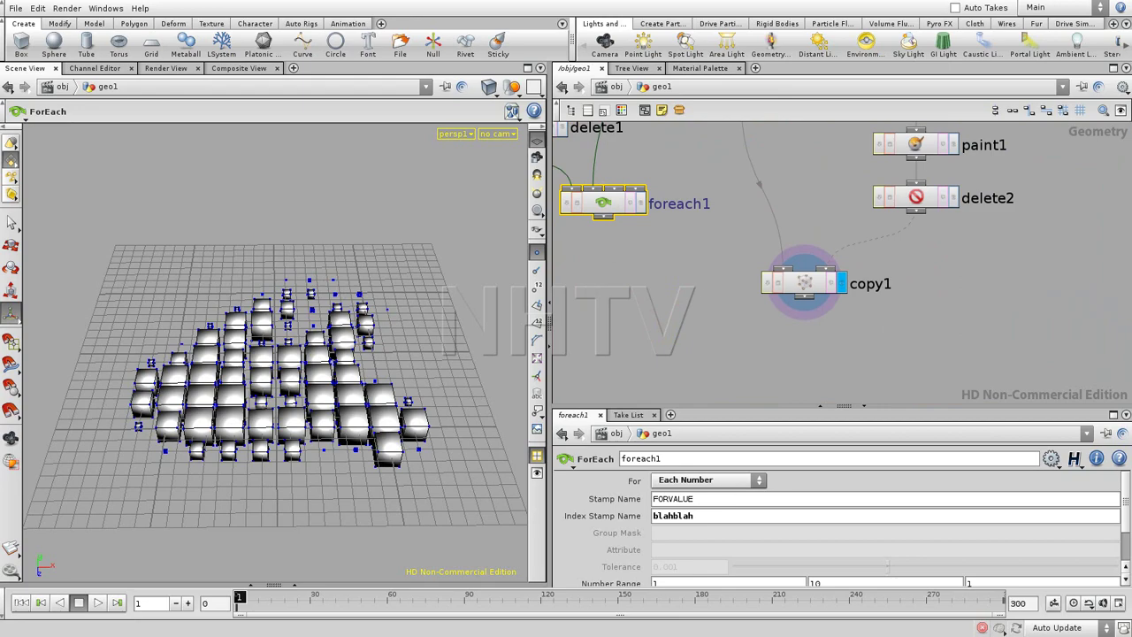